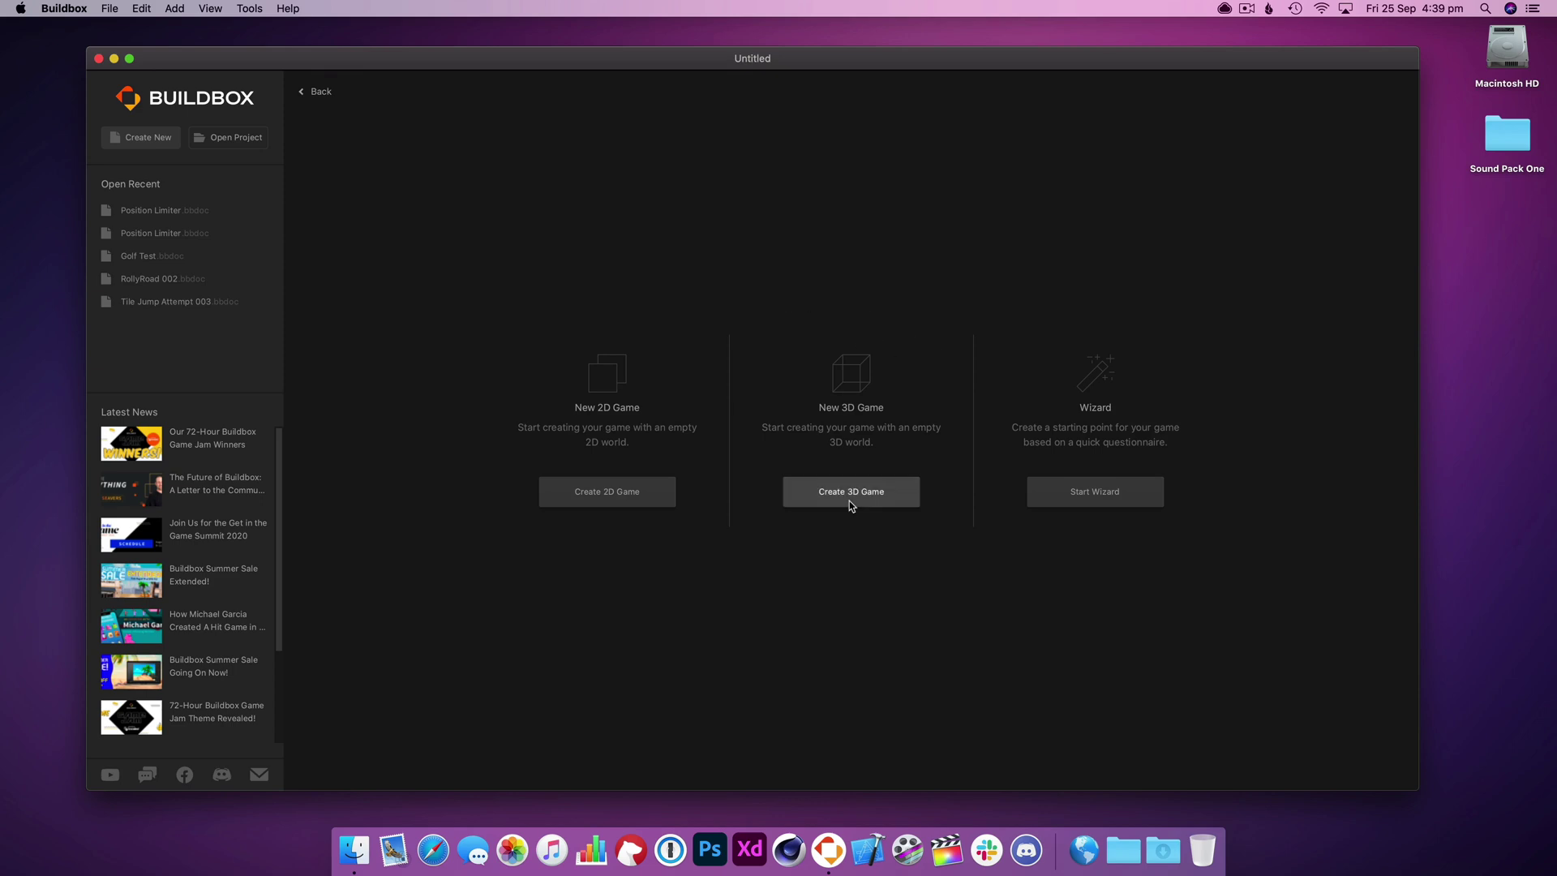
- Create a new empty 3D game project and move the 3D World node up beside Start
left_click(849, 497)
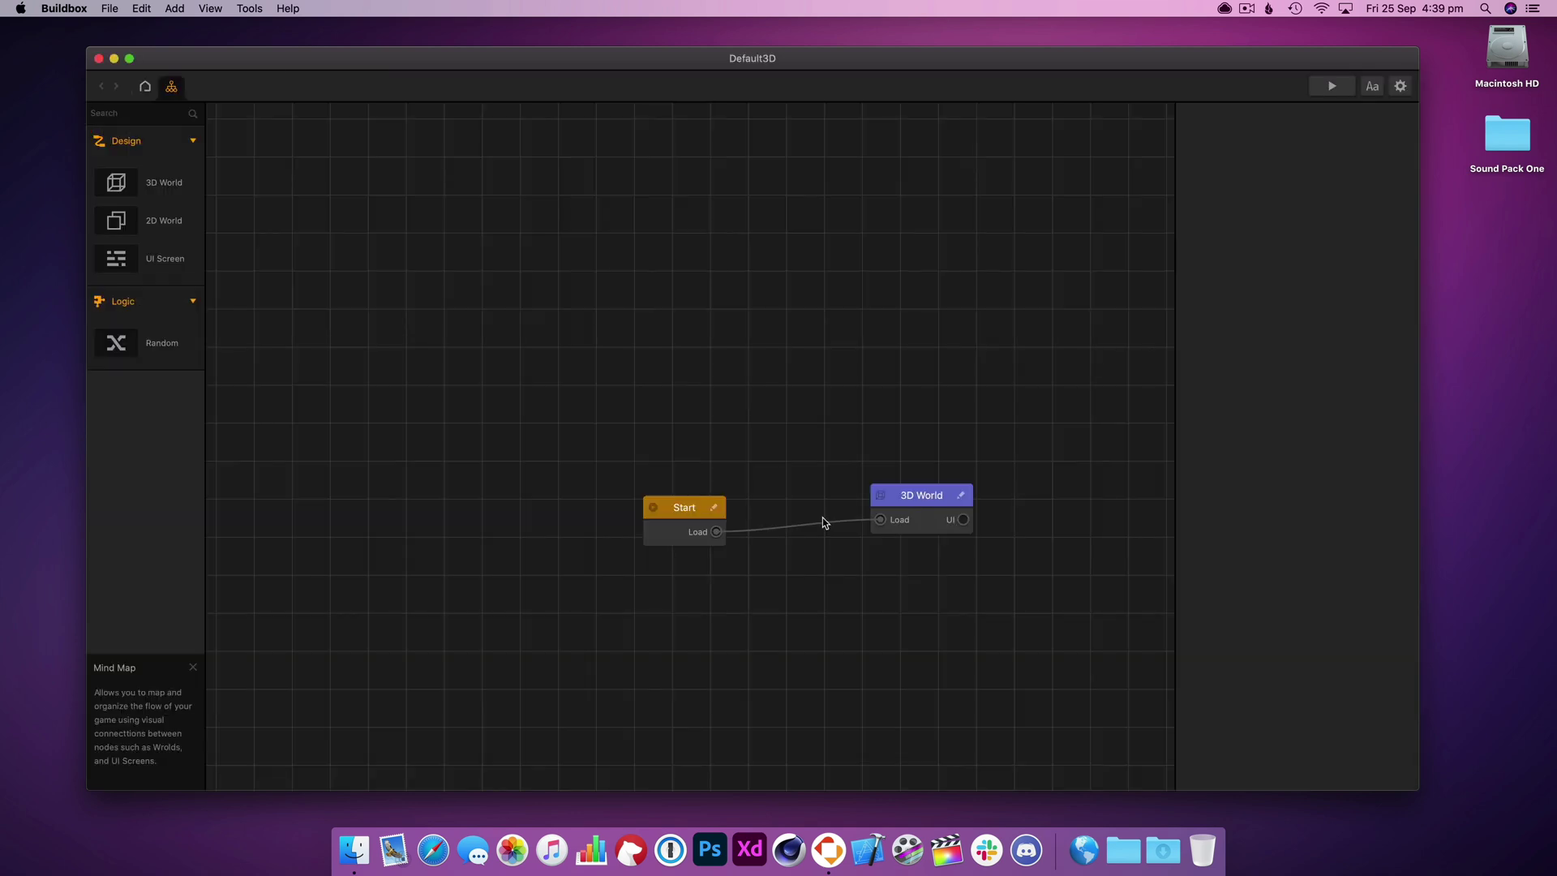
left_click(647, 474)
left_click_drag(945, 509, 836, 432)
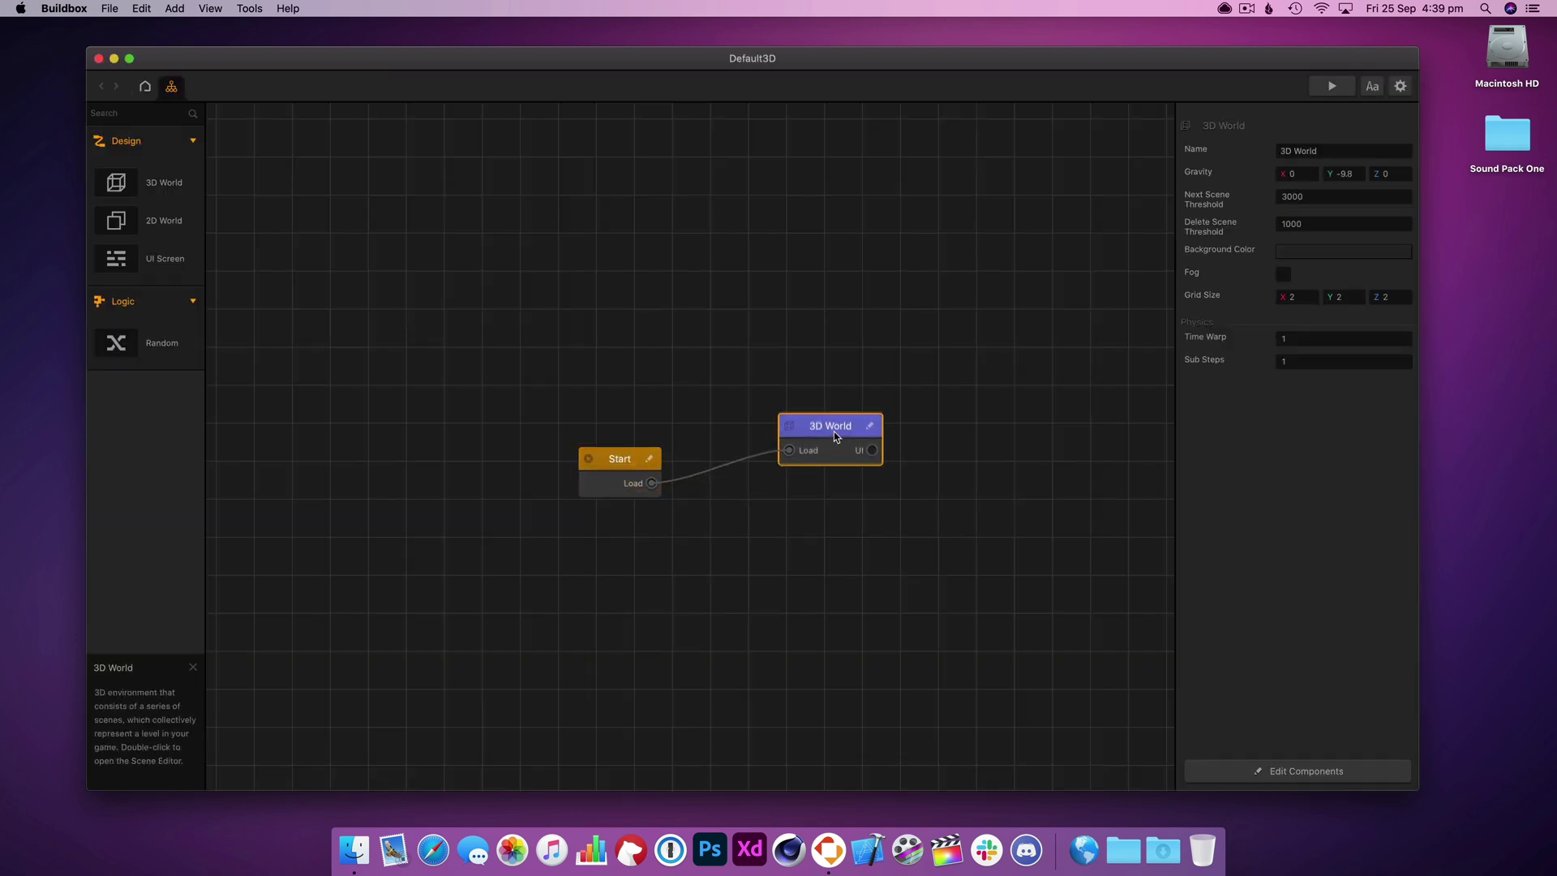
- In the 3D World, scale the default cube into a wide, long, thin slab
double_click(836, 431)
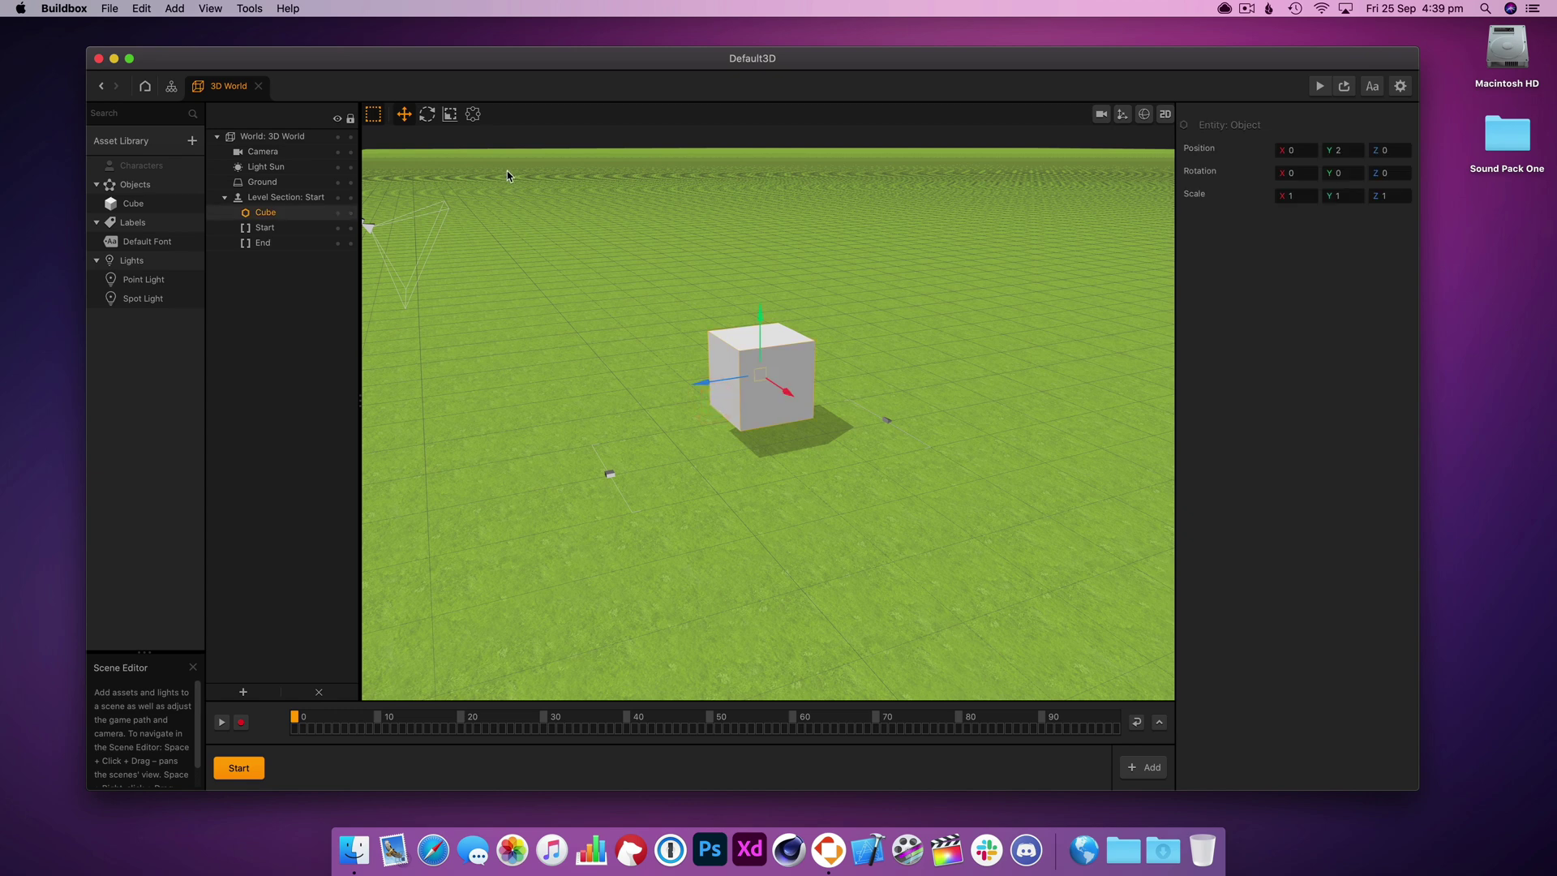
left_click(443, 113)
left_click_drag(787, 395, 931, 524)
left_click_drag(706, 382, 449, 422)
left_click_drag(760, 318, 771, 371)
left_click(407, 115)
key("r")
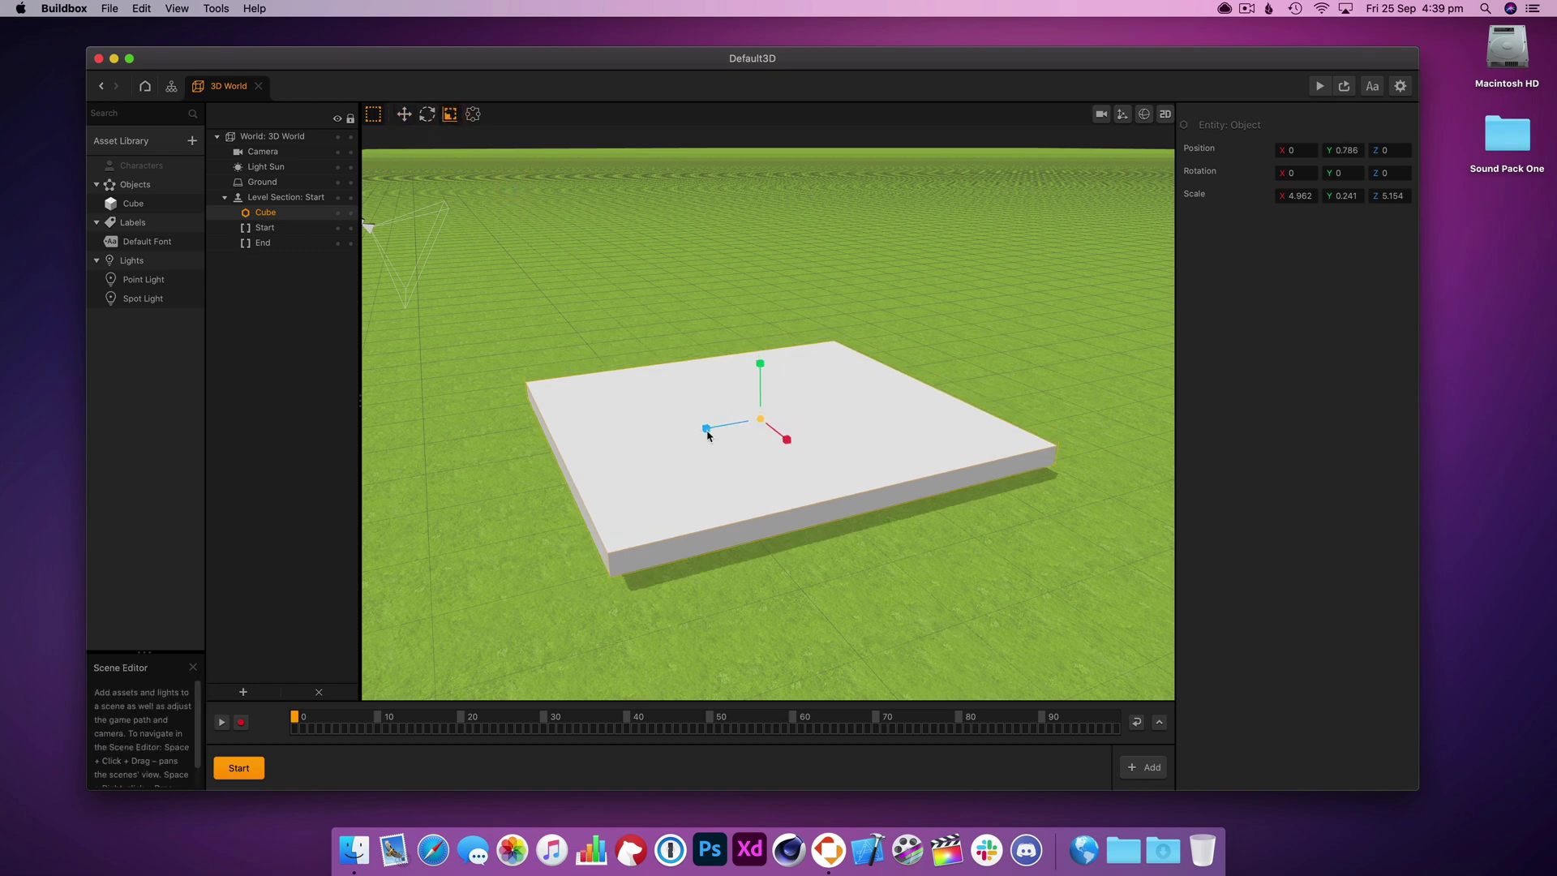
mouse_move(708, 436)
left_mouse_down()
mouse_move(609, 452)
mouse_move(689, 439)
left_mouse_up()
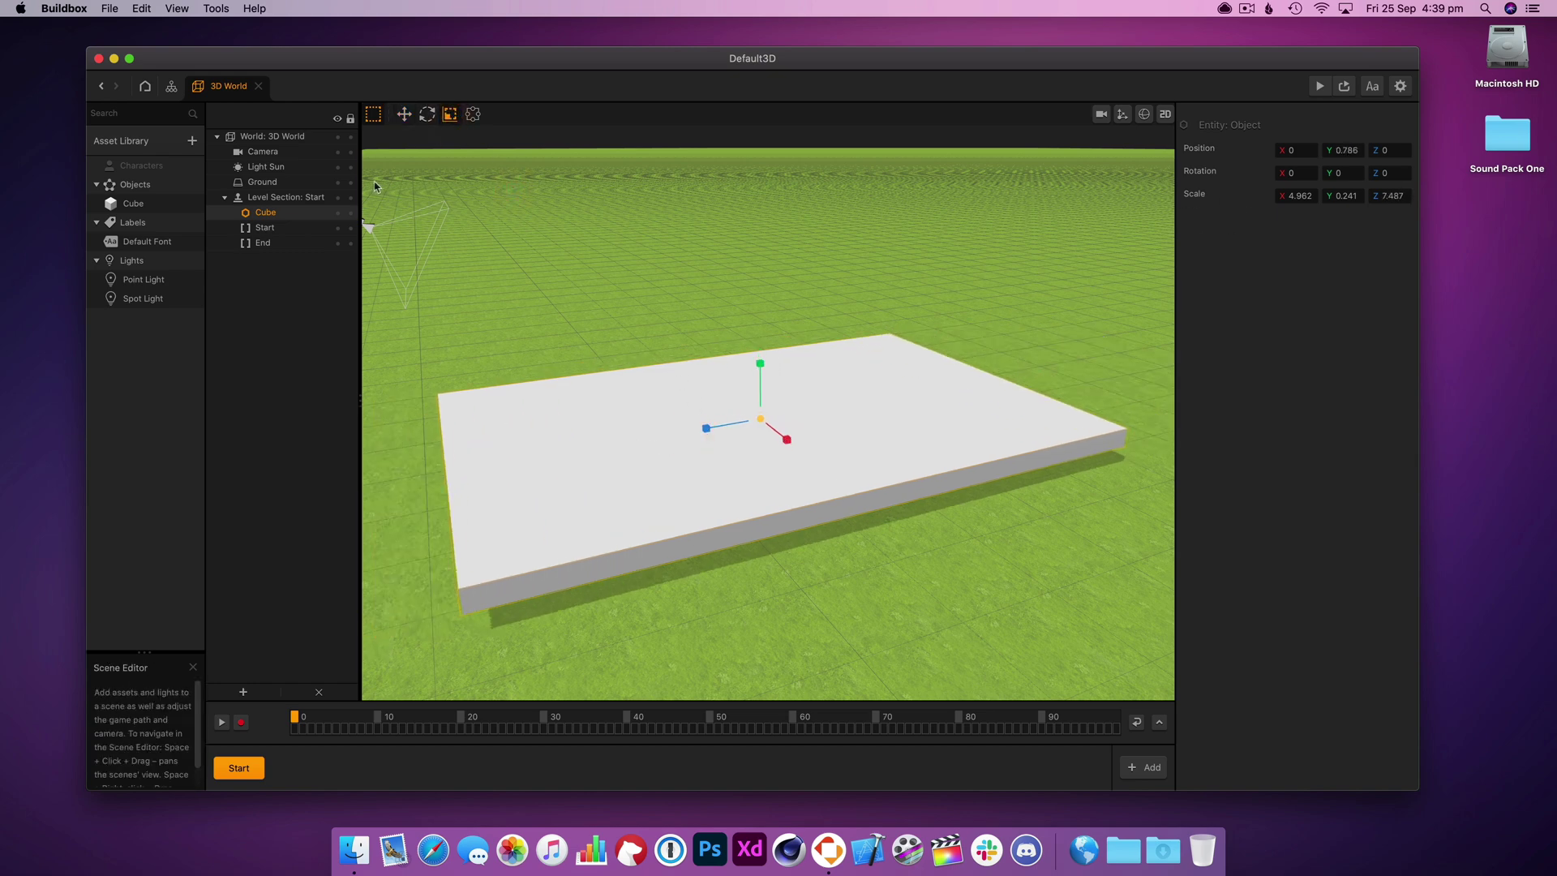
- Set the world's ground type to No Ground to remove the grass
left_click(577, 269)
left_click(1330, 218)
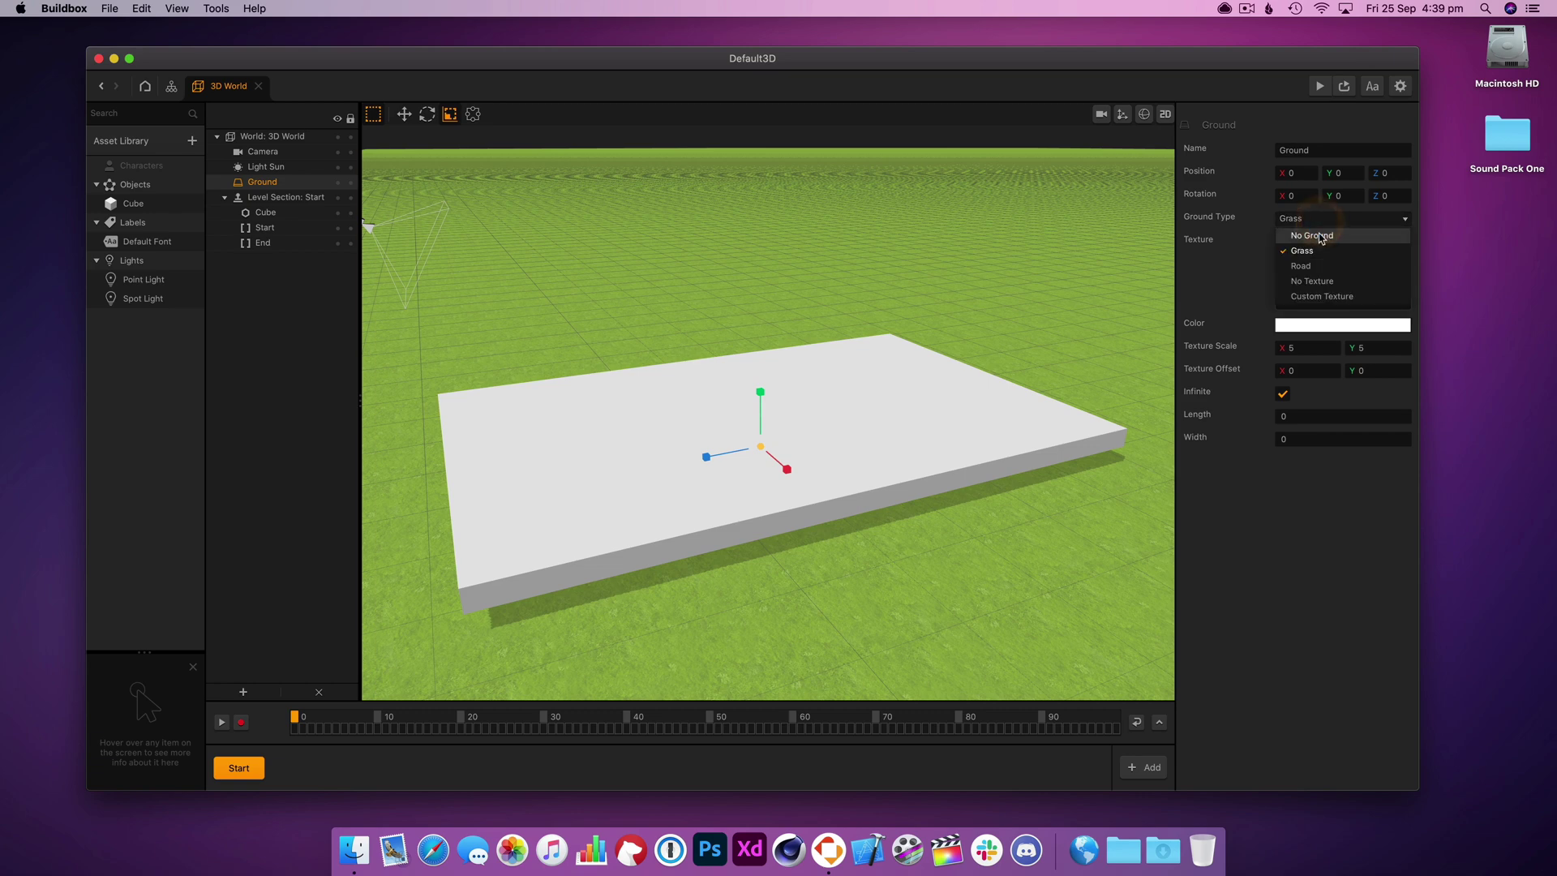
left_click(1320, 237)
- Rename the slab asset to Ground, give it Static physics, and lower it slightly
left_click(637, 434)
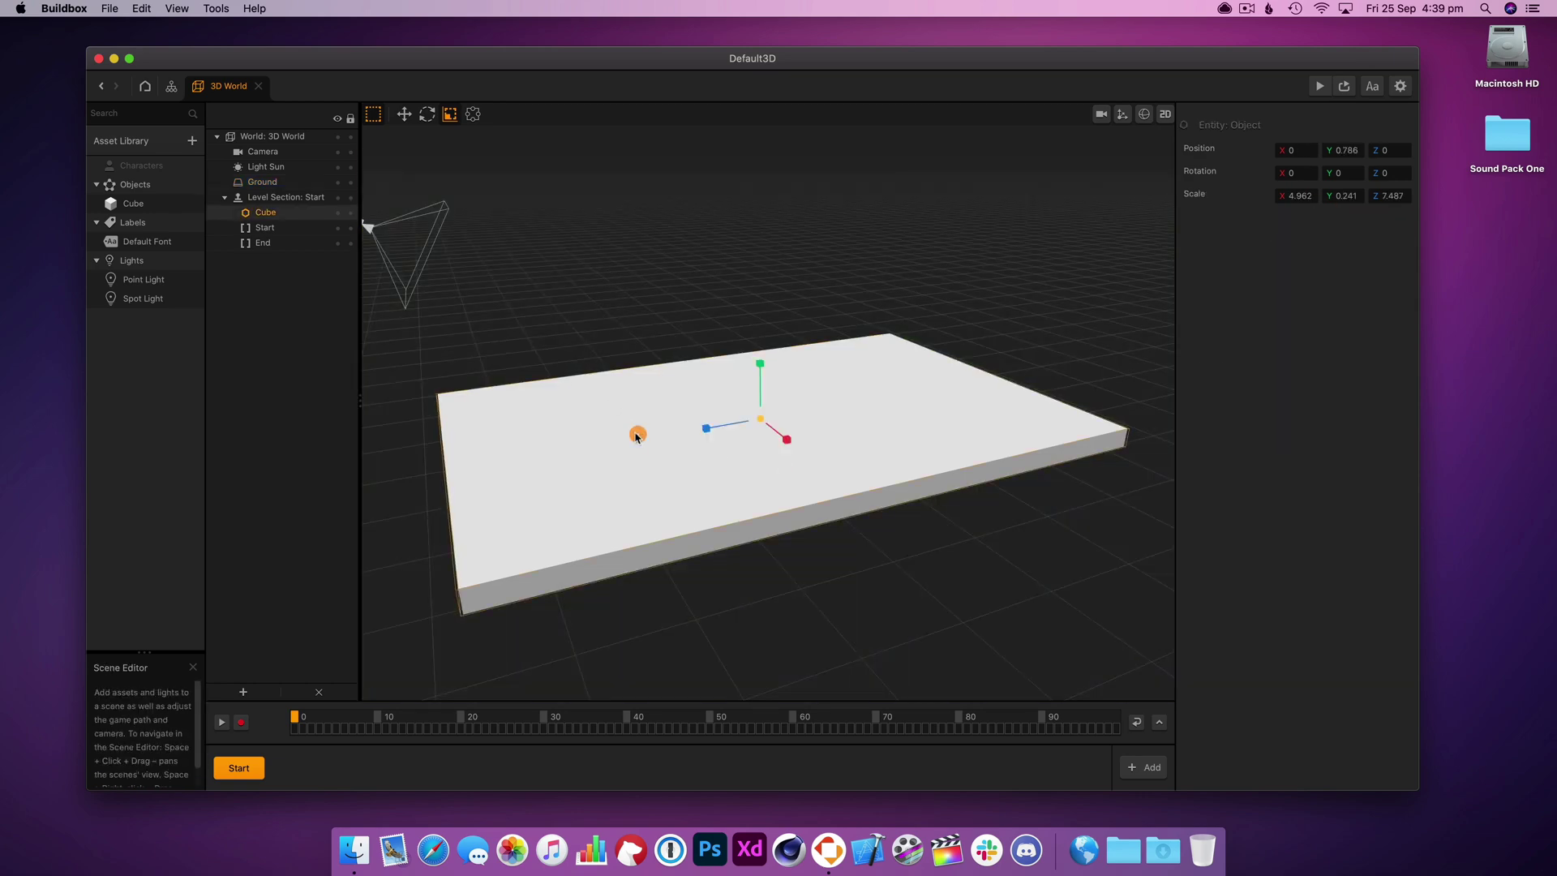
left_click(144, 205)
left_click(1124, 155)
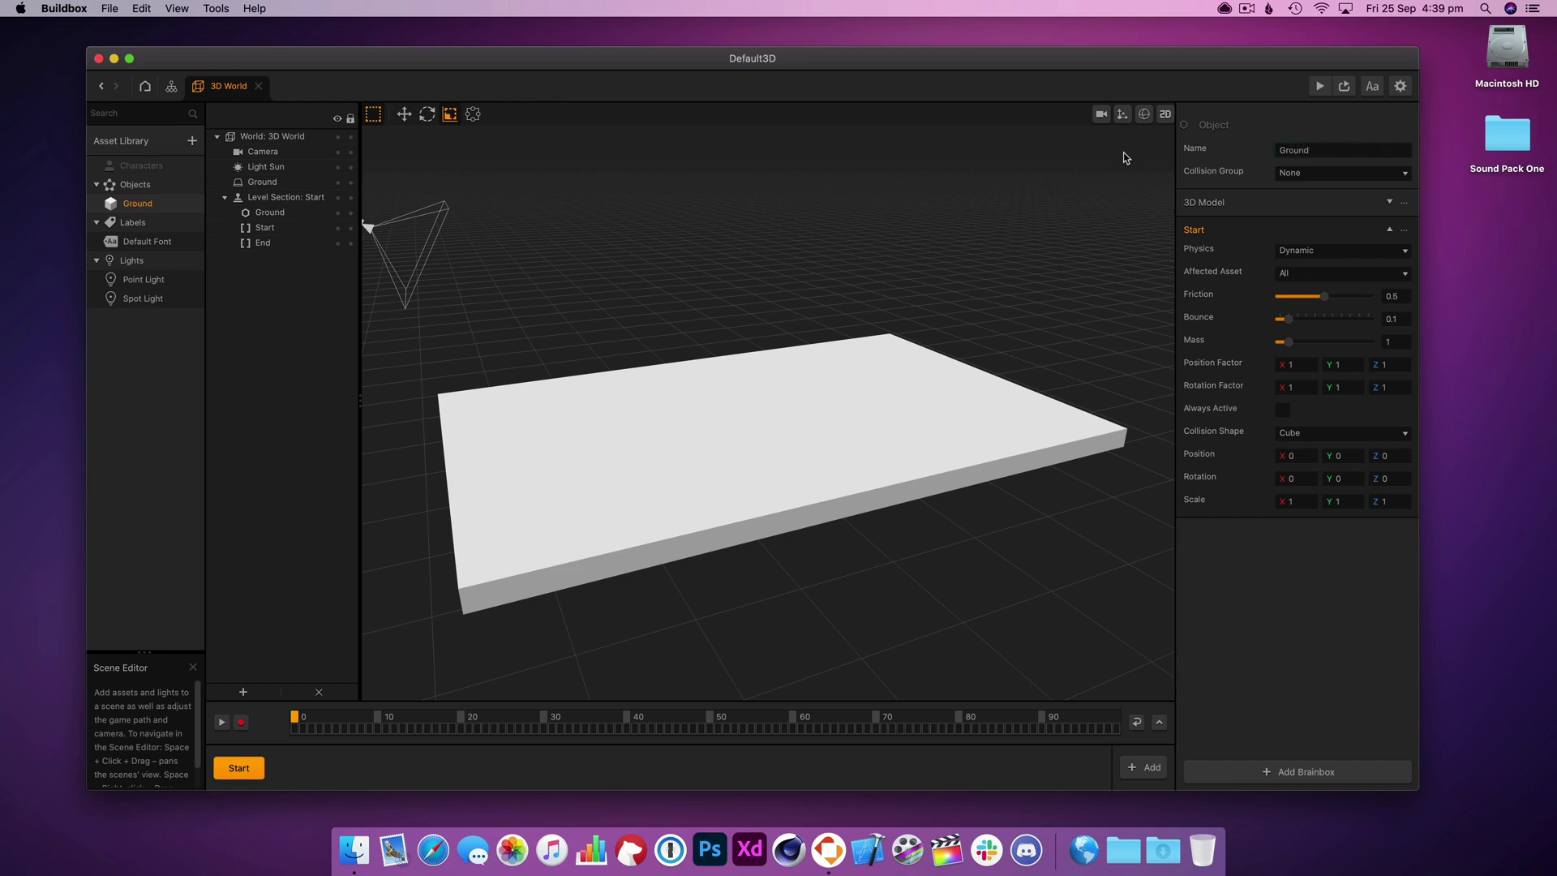
left_click(1321, 251)
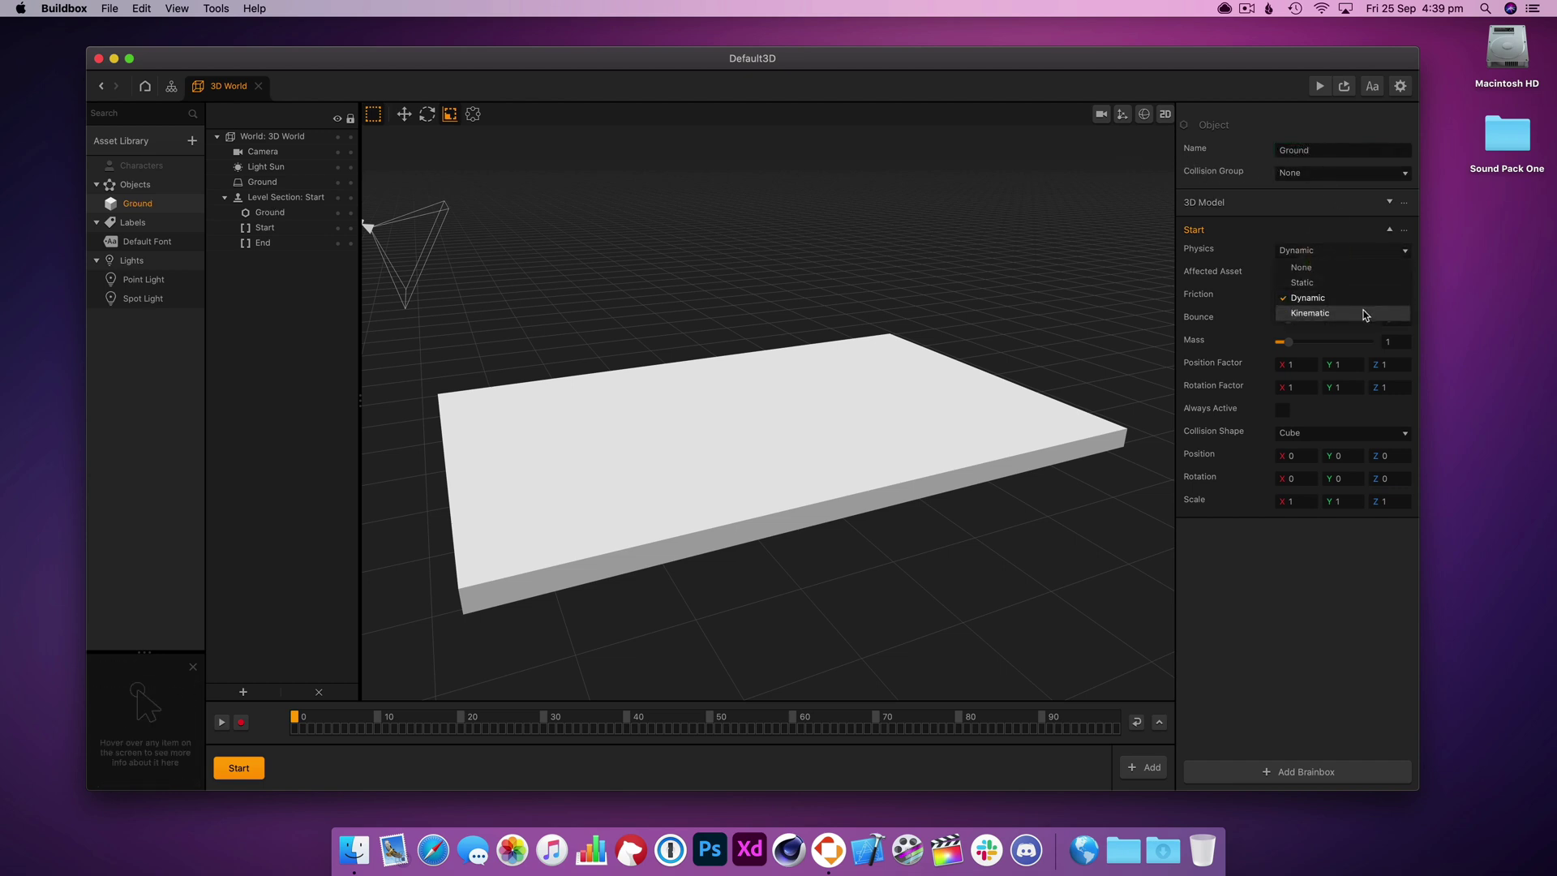
left_click(1366, 281)
left_click(863, 424)
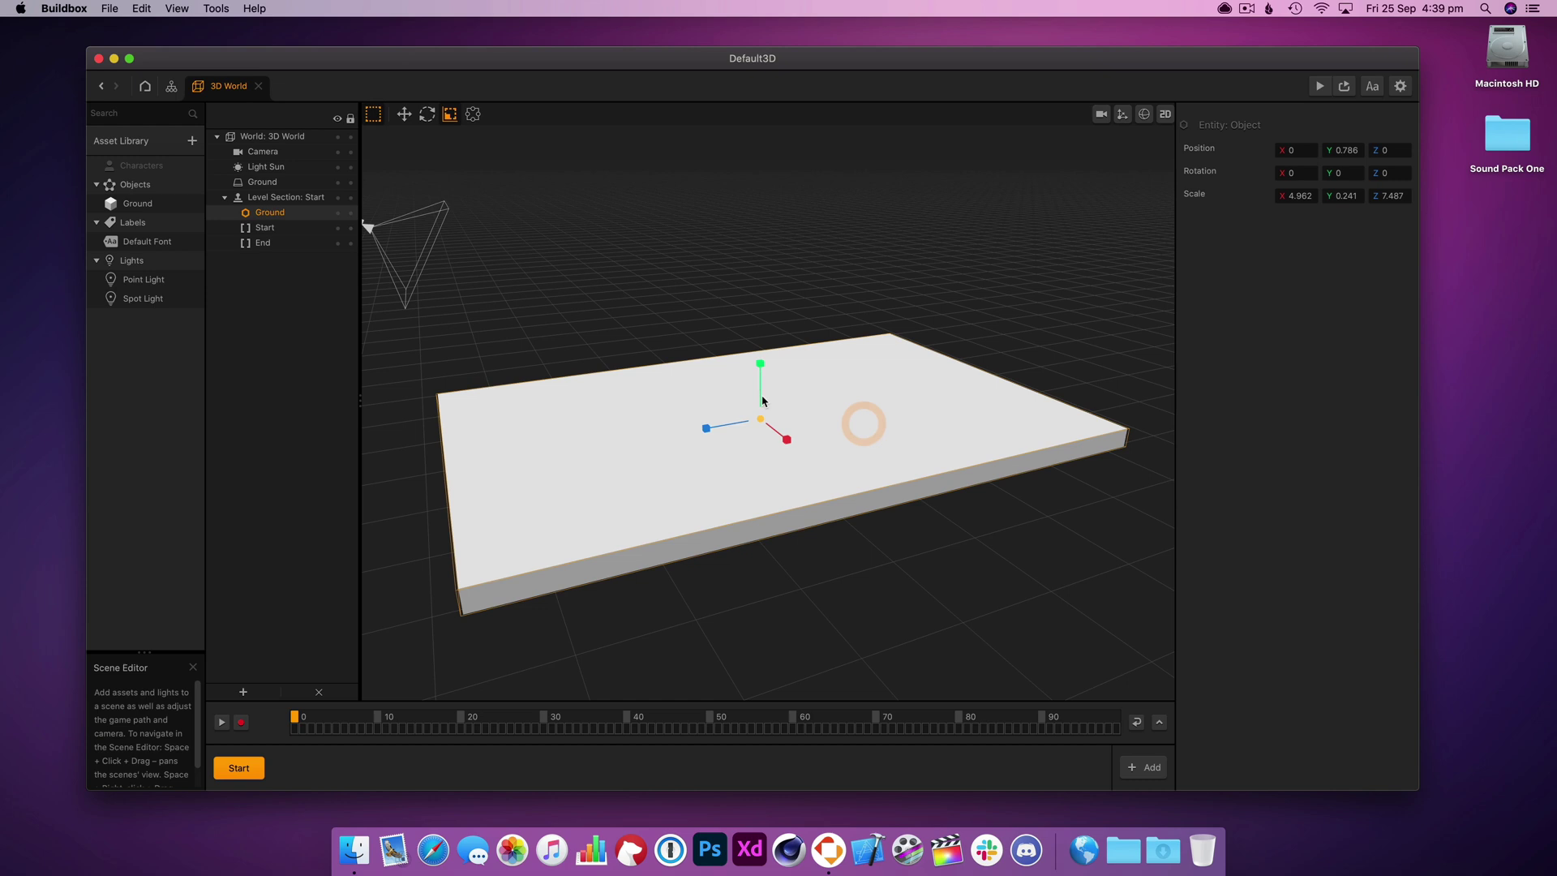
key("w")
mouse_move(763, 400)
left_mouse_down()
mouse_move(766, 430)
mouse_move(766, 412)
left_mouse_up()
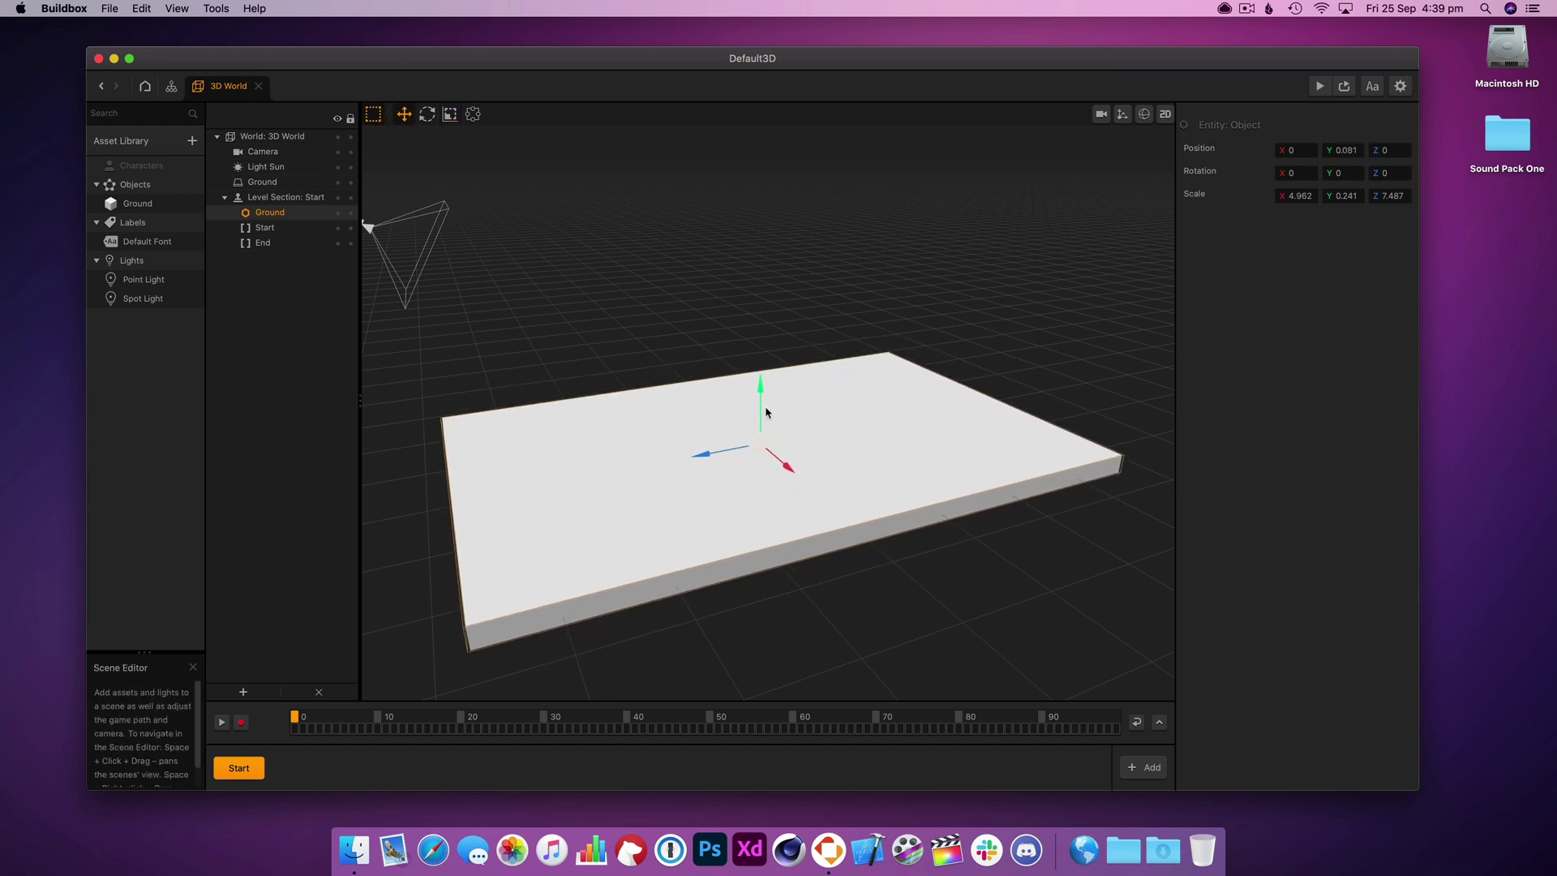
- Add the Sphere and Cube shapes to the Asset Library
left_click(193, 142)
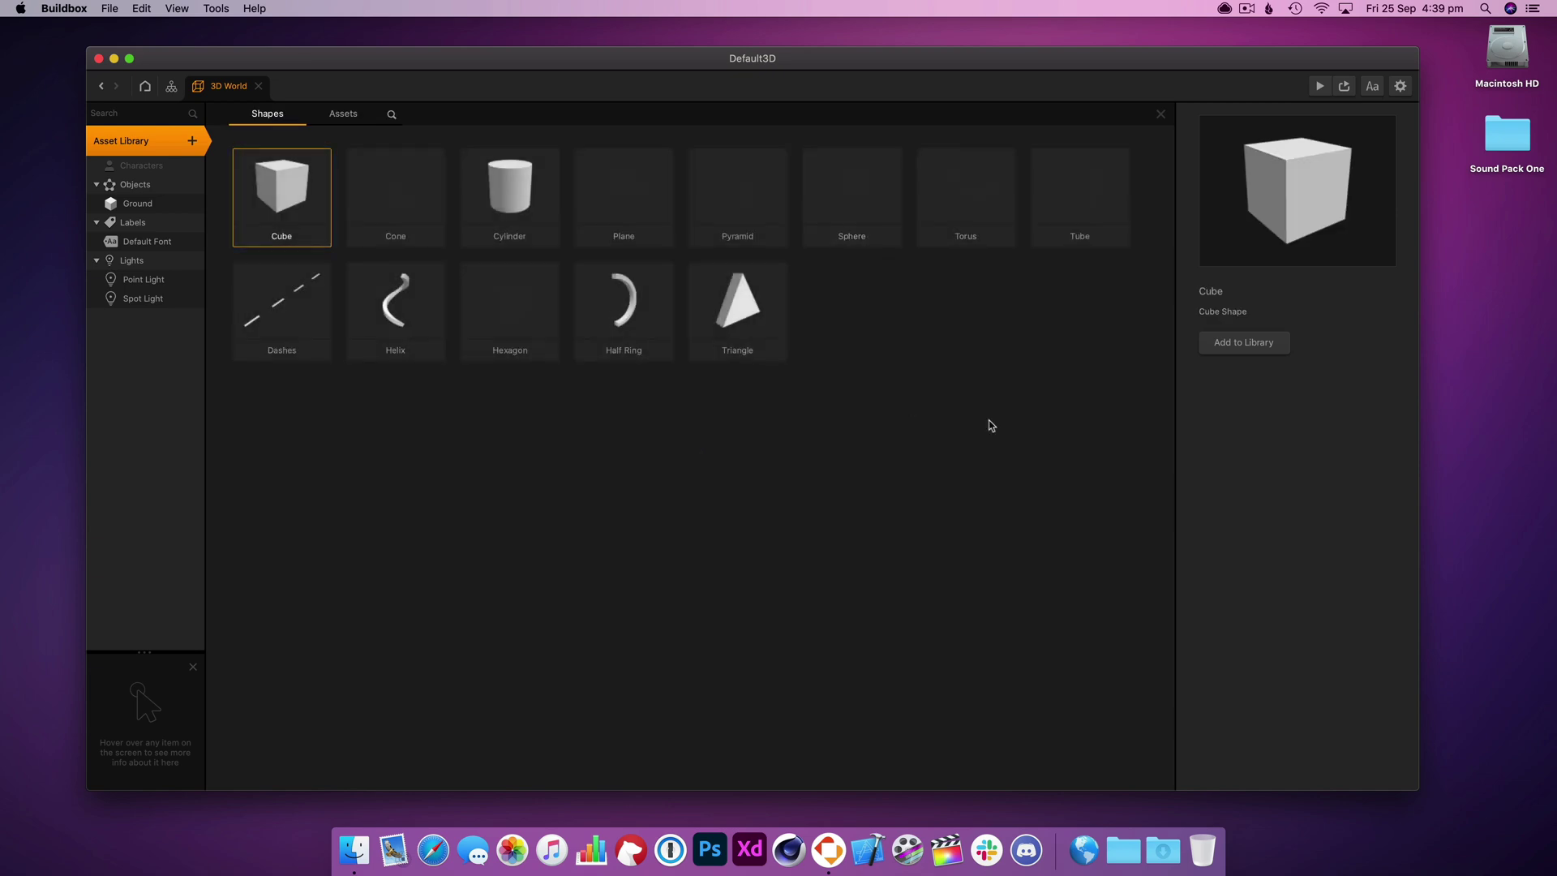
left_click(856, 196)
double_click(854, 199)
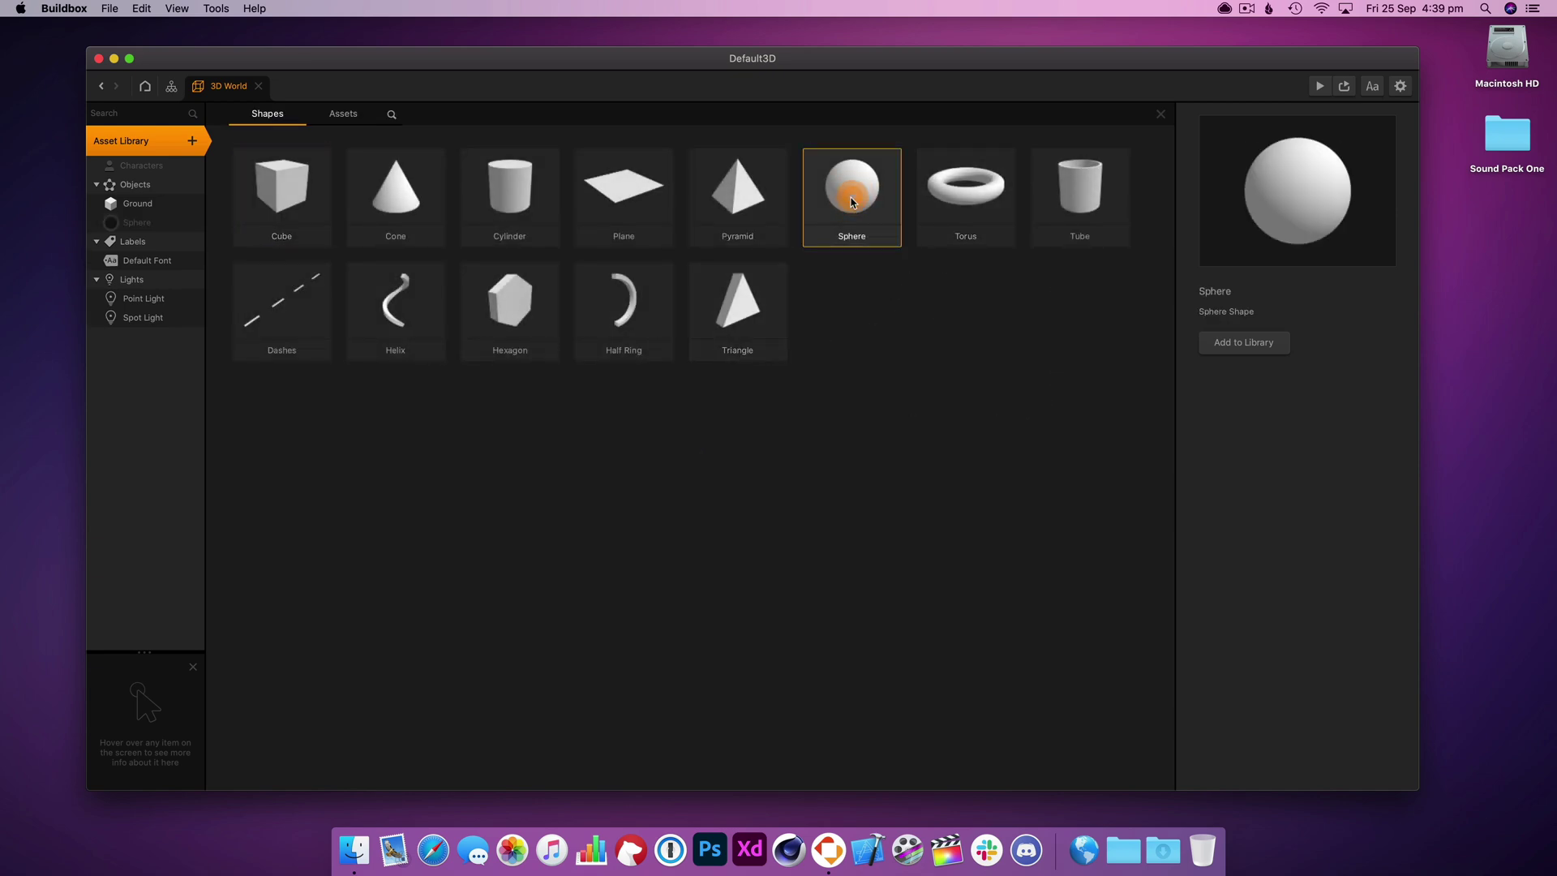
left_click(286, 202)
double_click(286, 202)
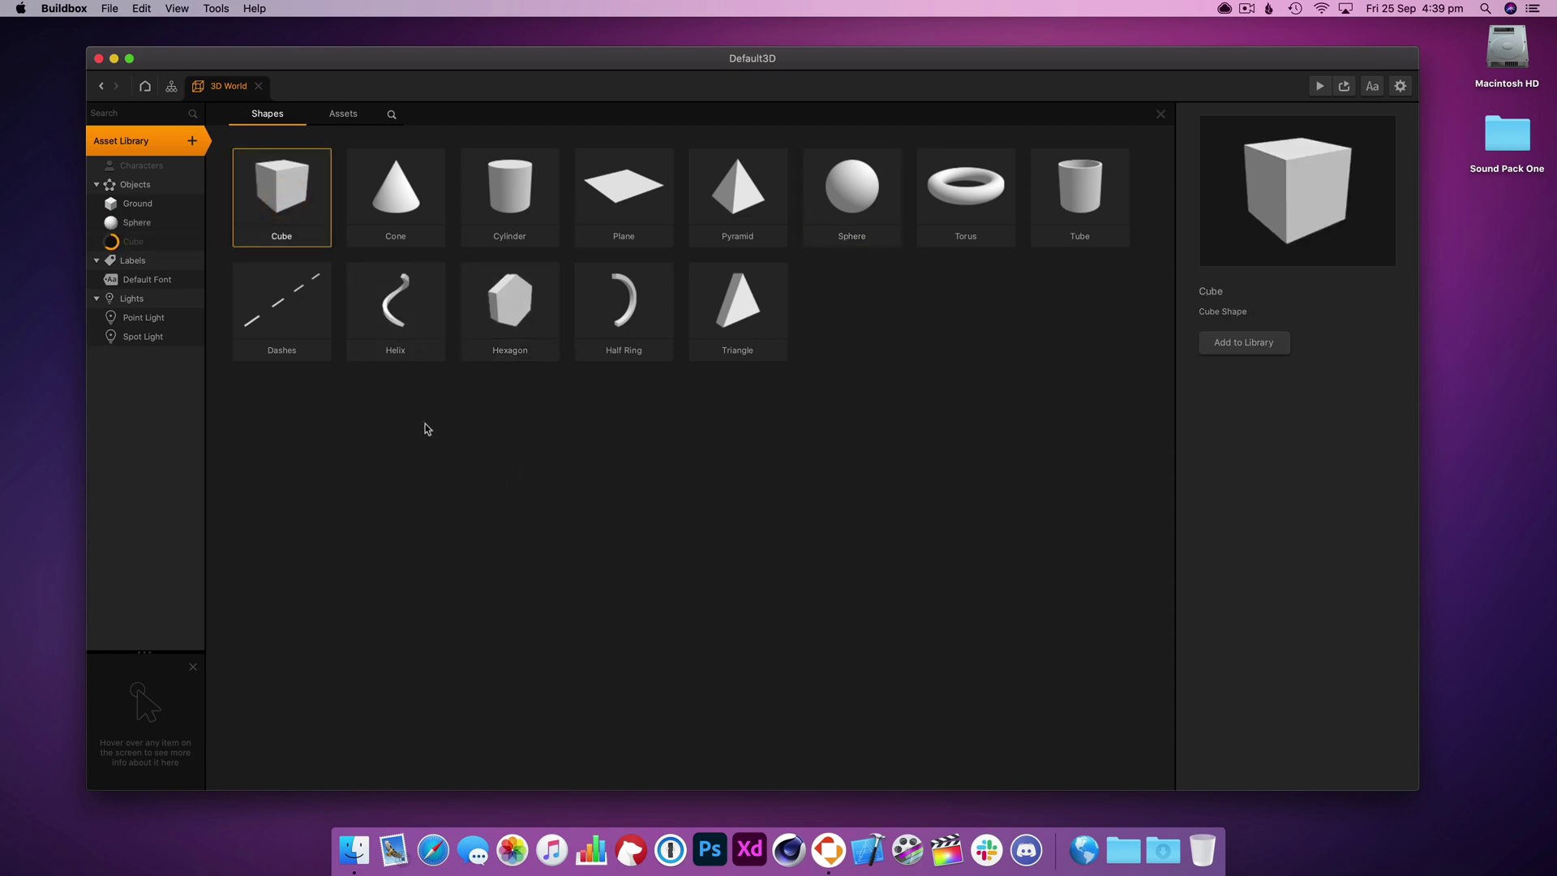
left_click(1160, 116)
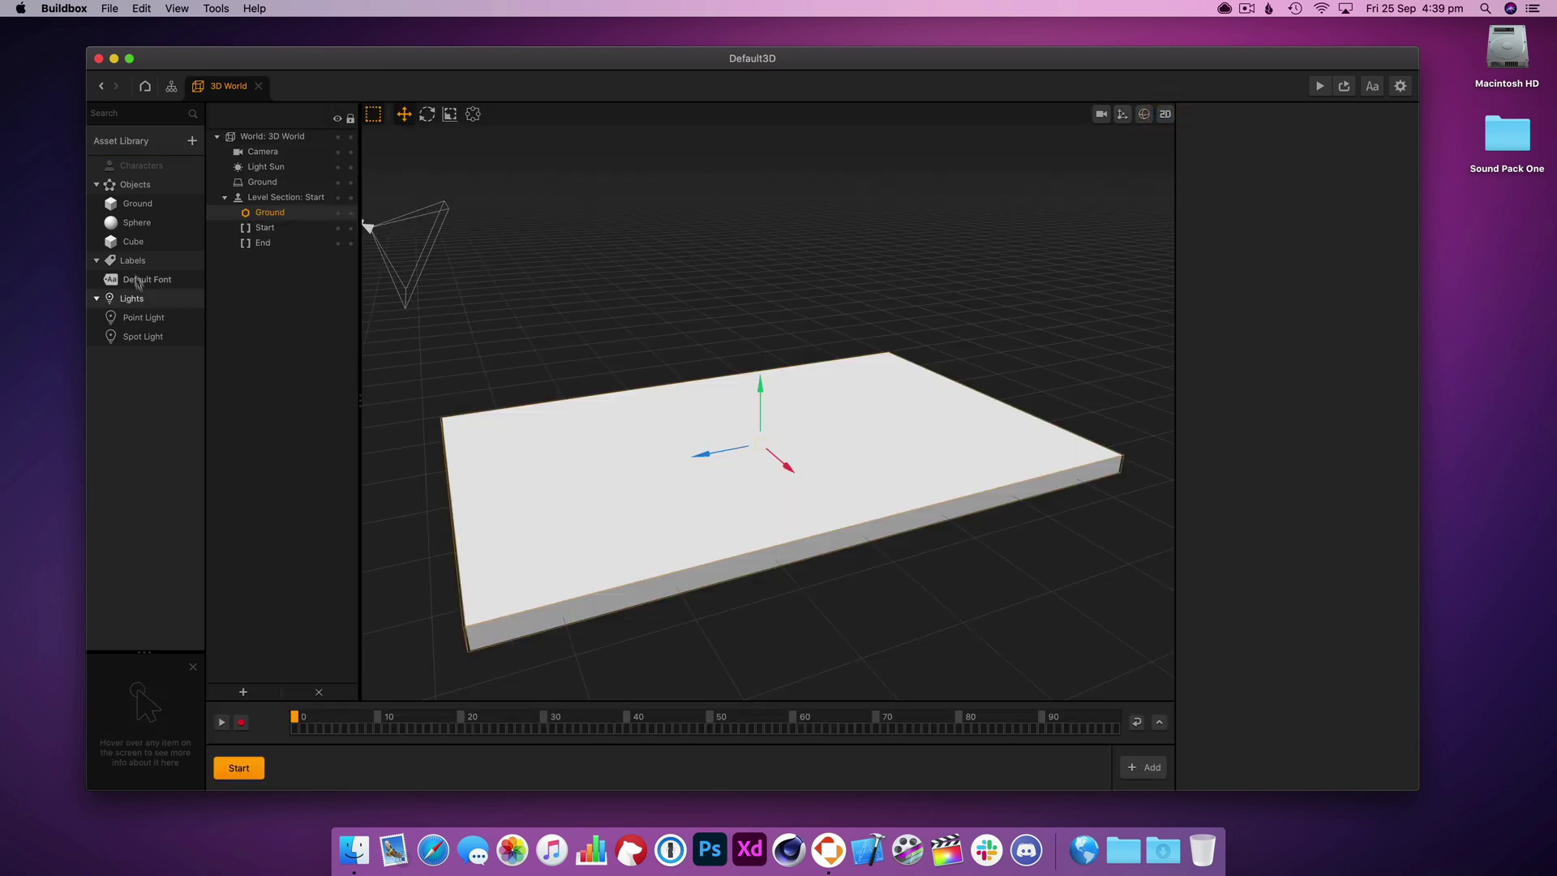
- Place a sphere on the slab at X 0 with scale 0.5, then drop a new cube in
left_click(136, 224)
left_click_drag(136, 228, 697, 414)
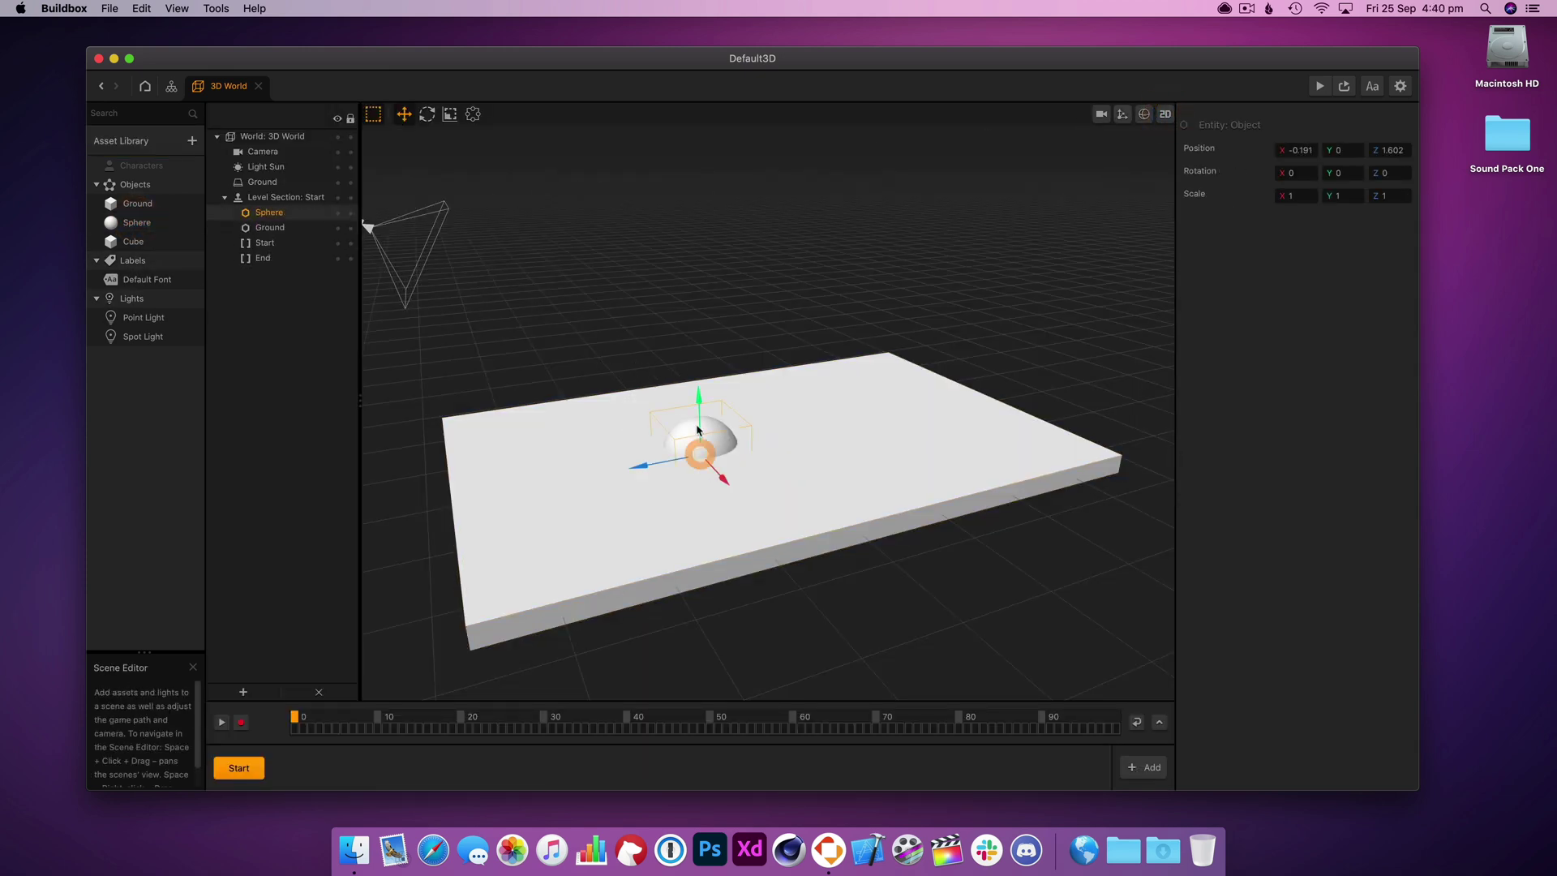
left_click(1286, 152)
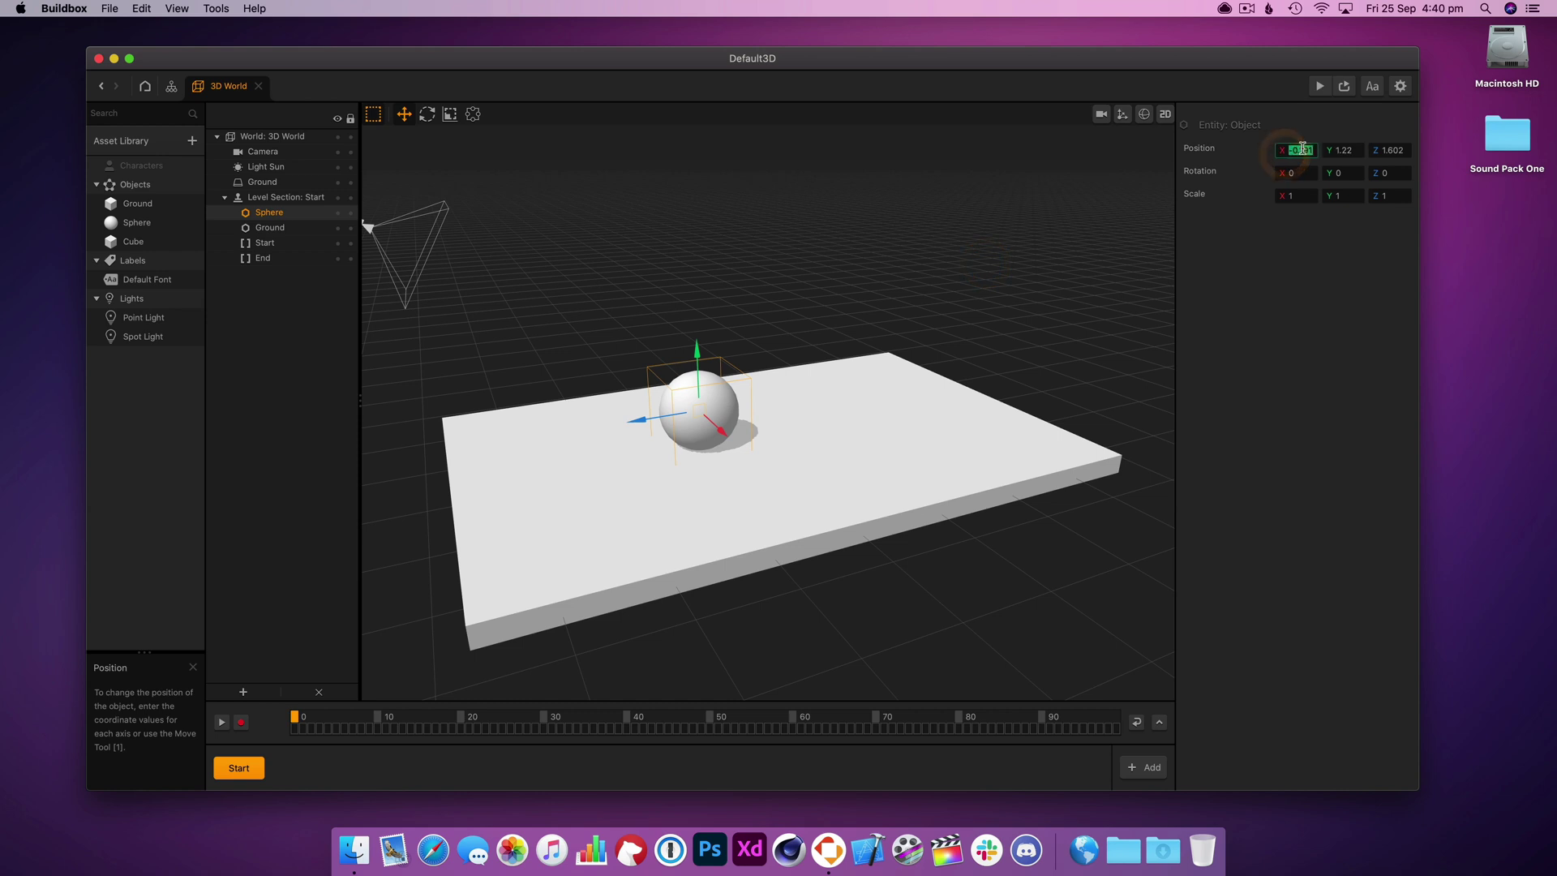
type("0")
key("Tab")
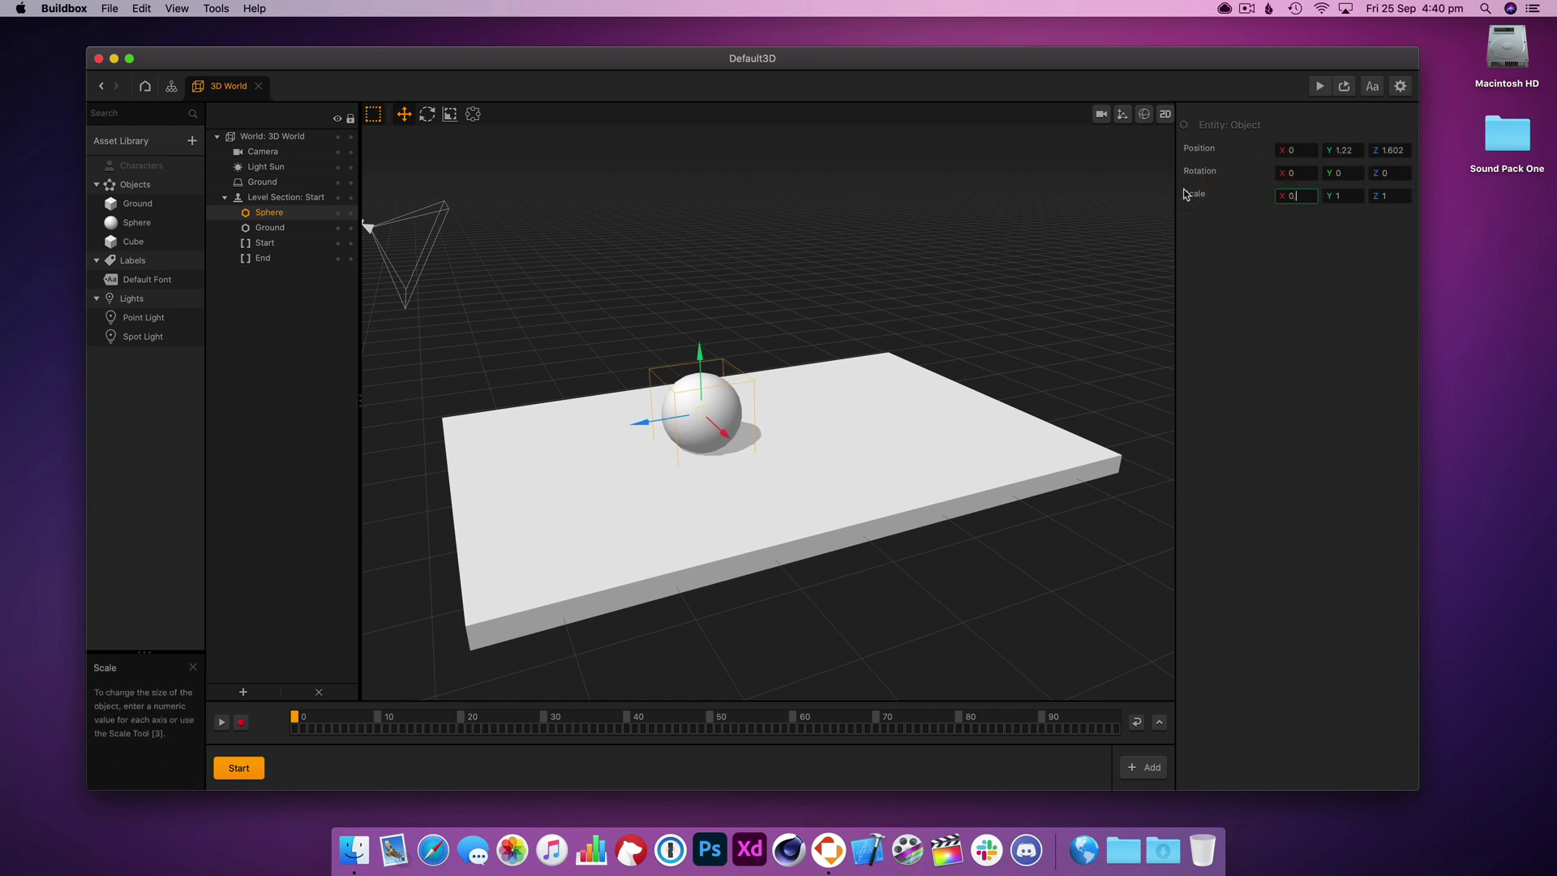
key("Tab")
key("Tab")
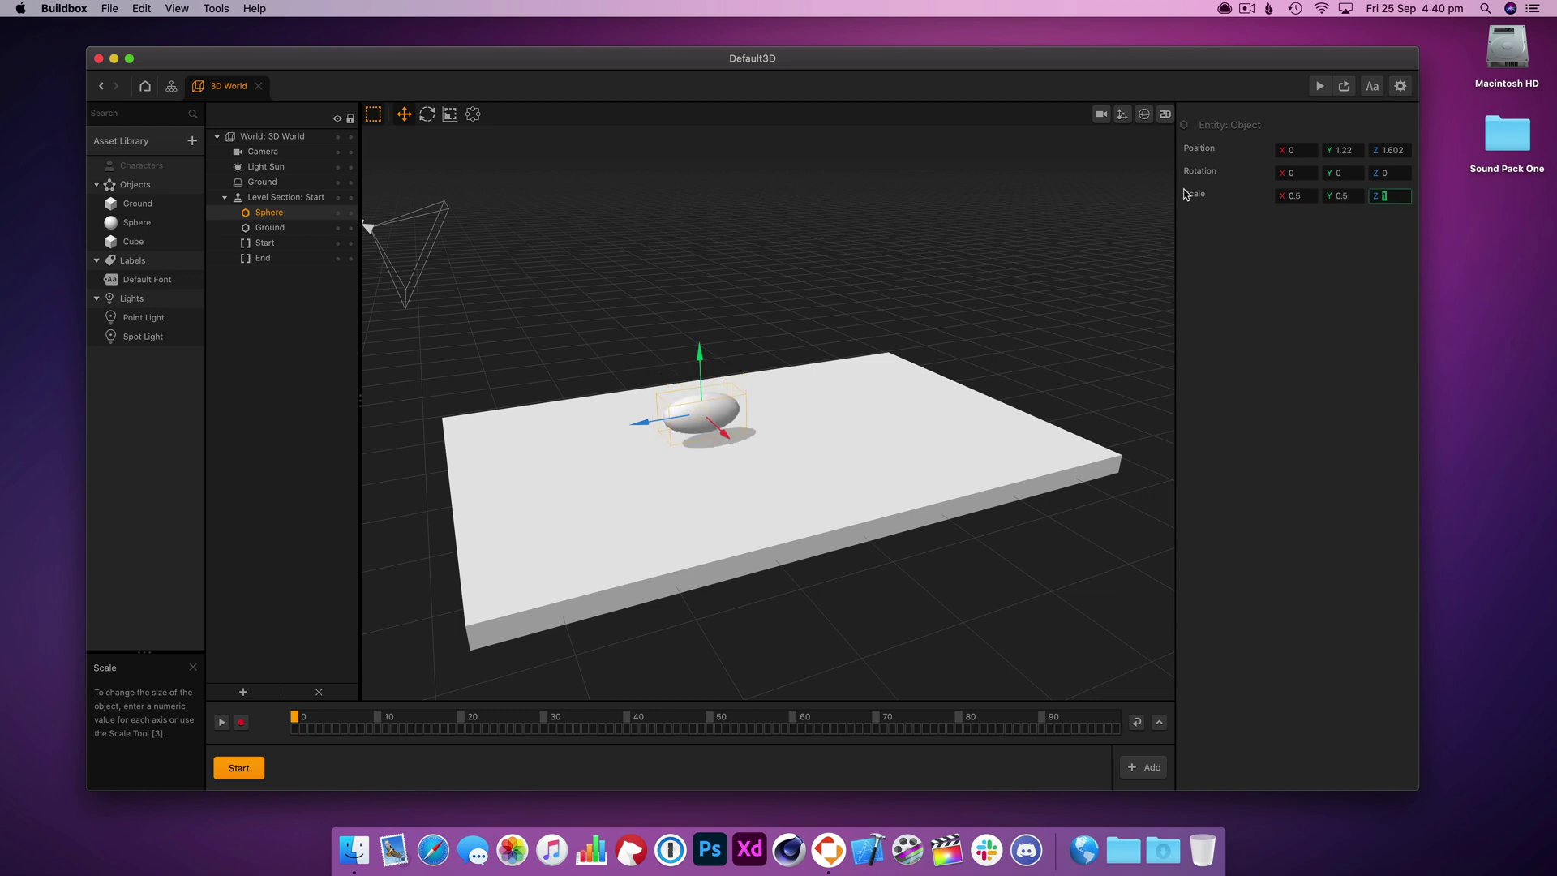
type("0.5")
key("Return")
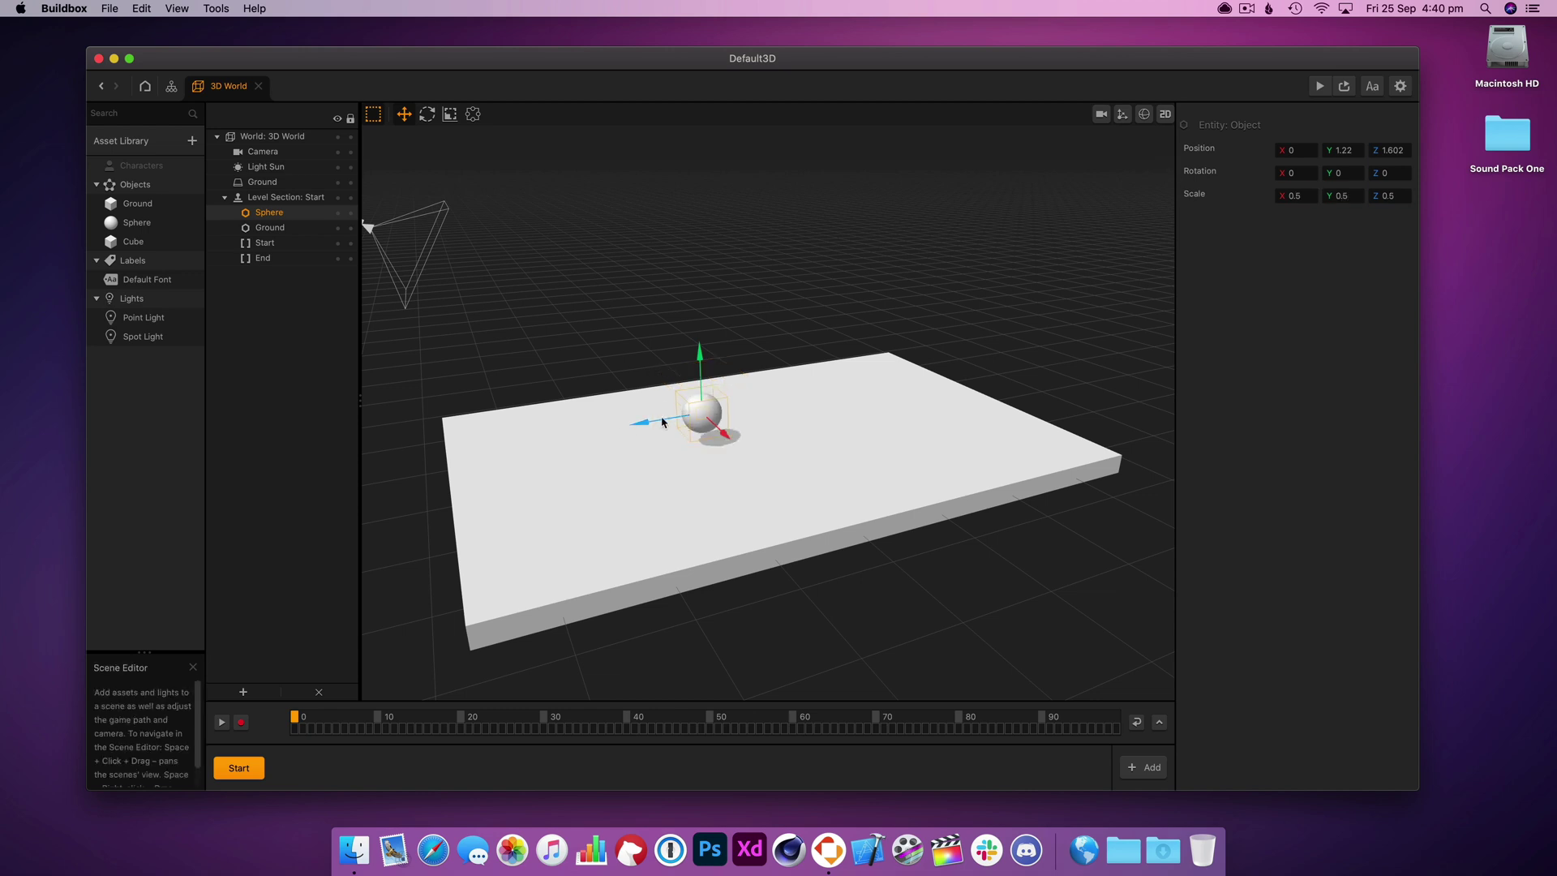
left_click_drag(664, 423, 584, 436)
left_click_drag(620, 387, 621, 398)
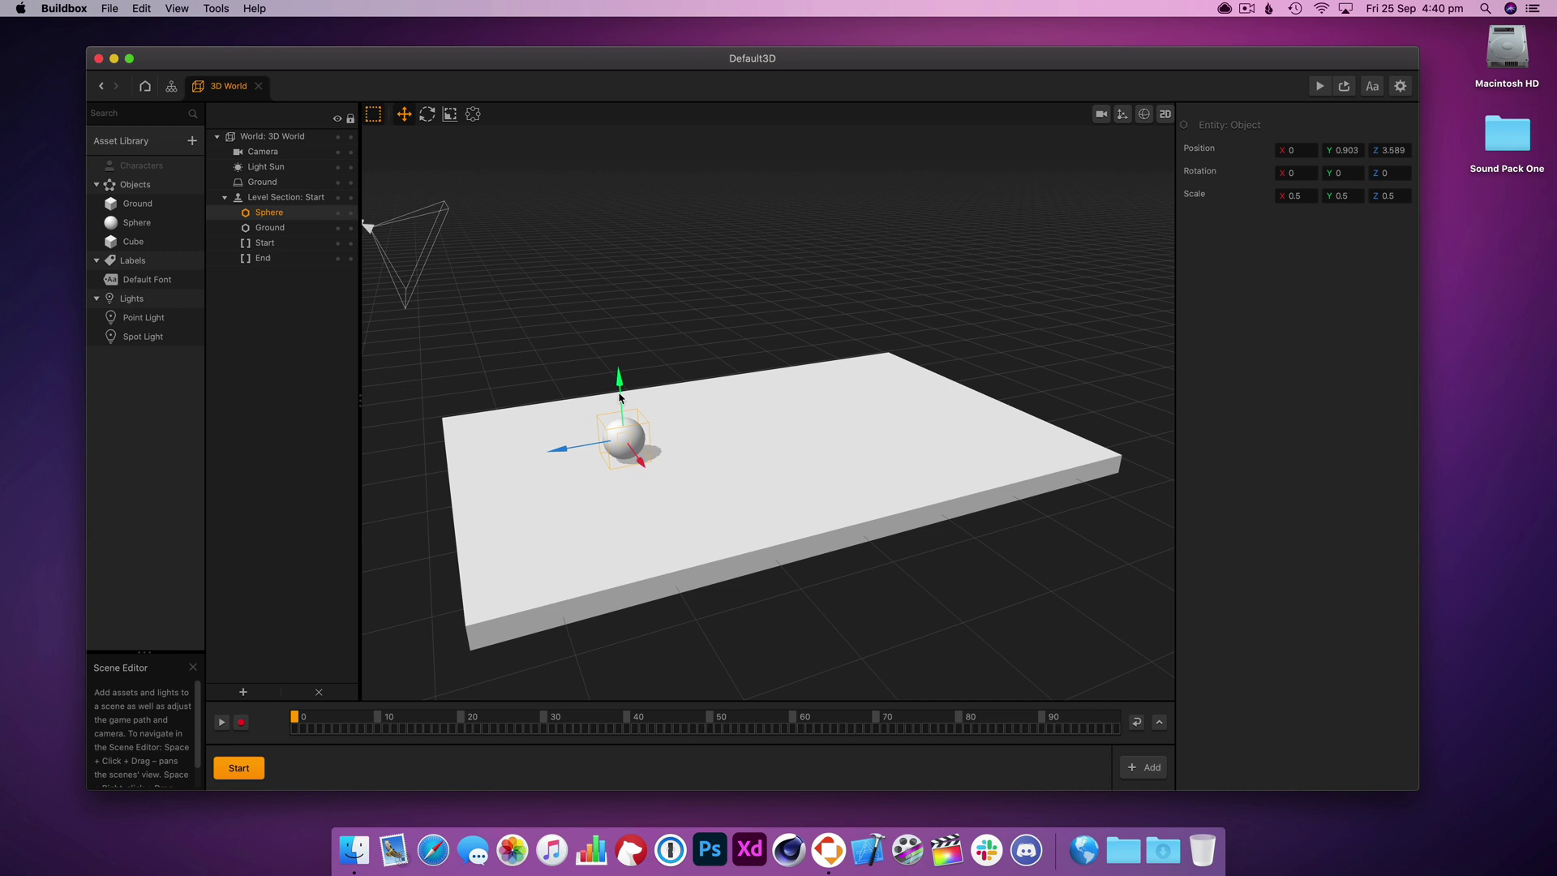
left_click(134, 242)
left_click_drag(367, 227, 631, 651)
- Scale the new cube into a thin, low paddle wall resting on the slab
left_click(433, 115)
left_click(451, 114)
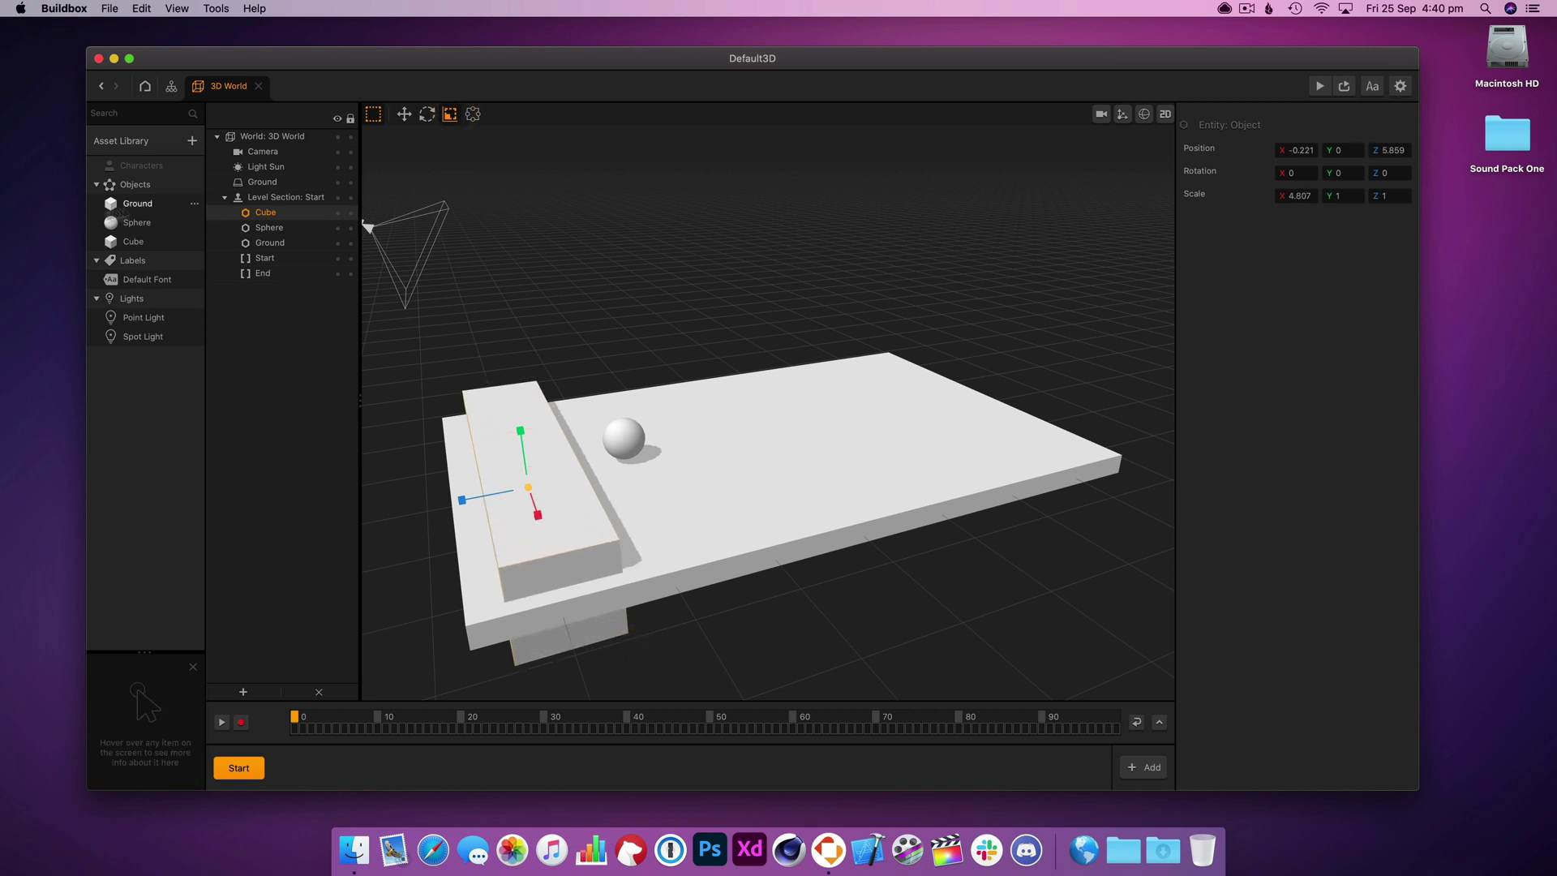
left_click(129, 242)
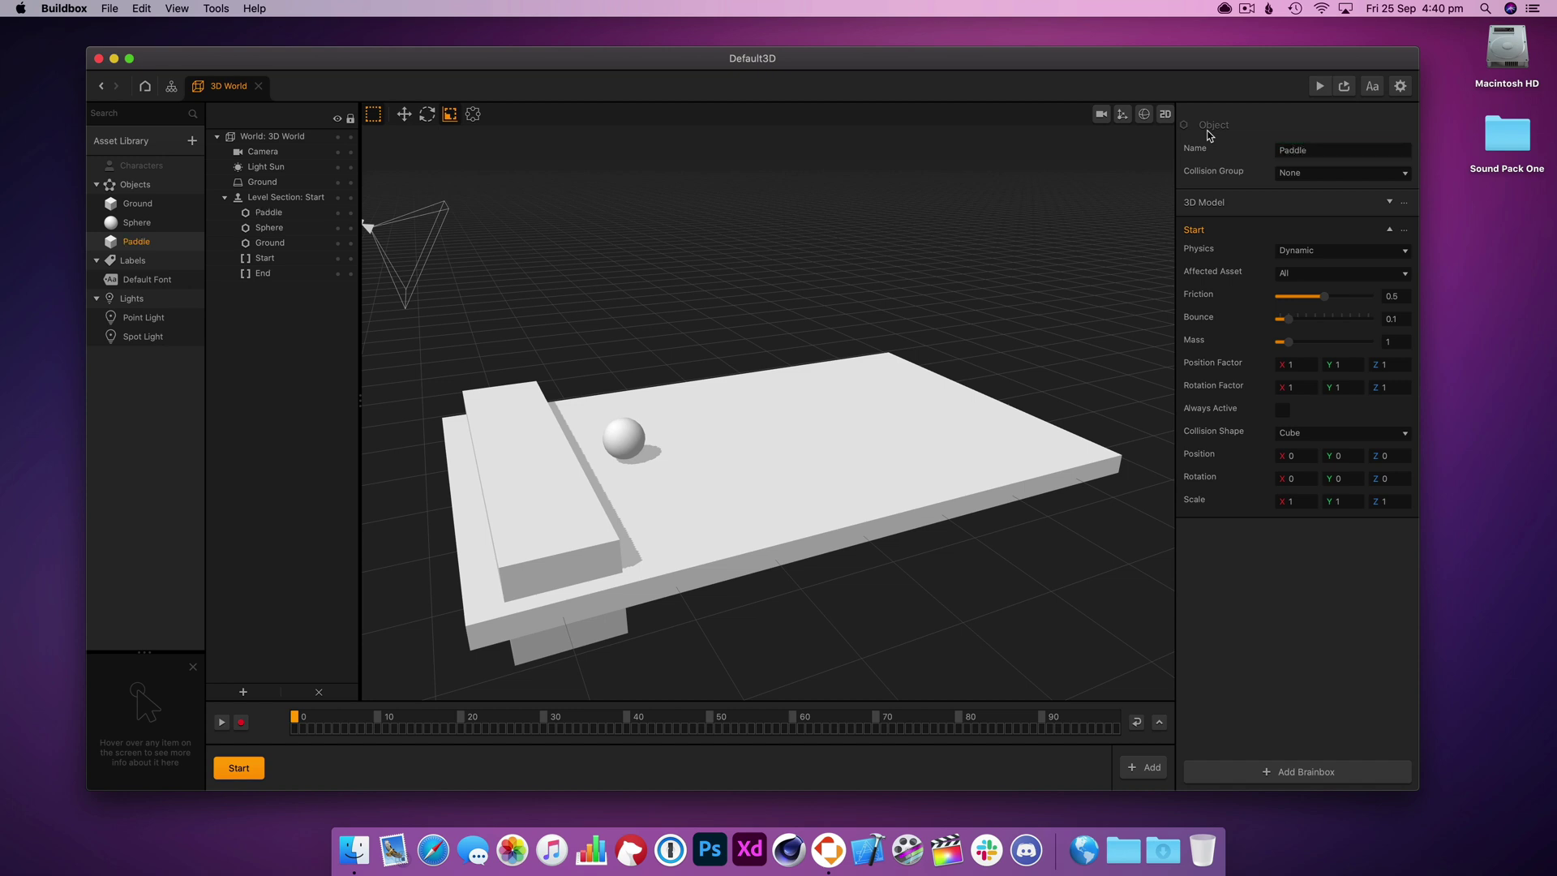
left_click(404, 115)
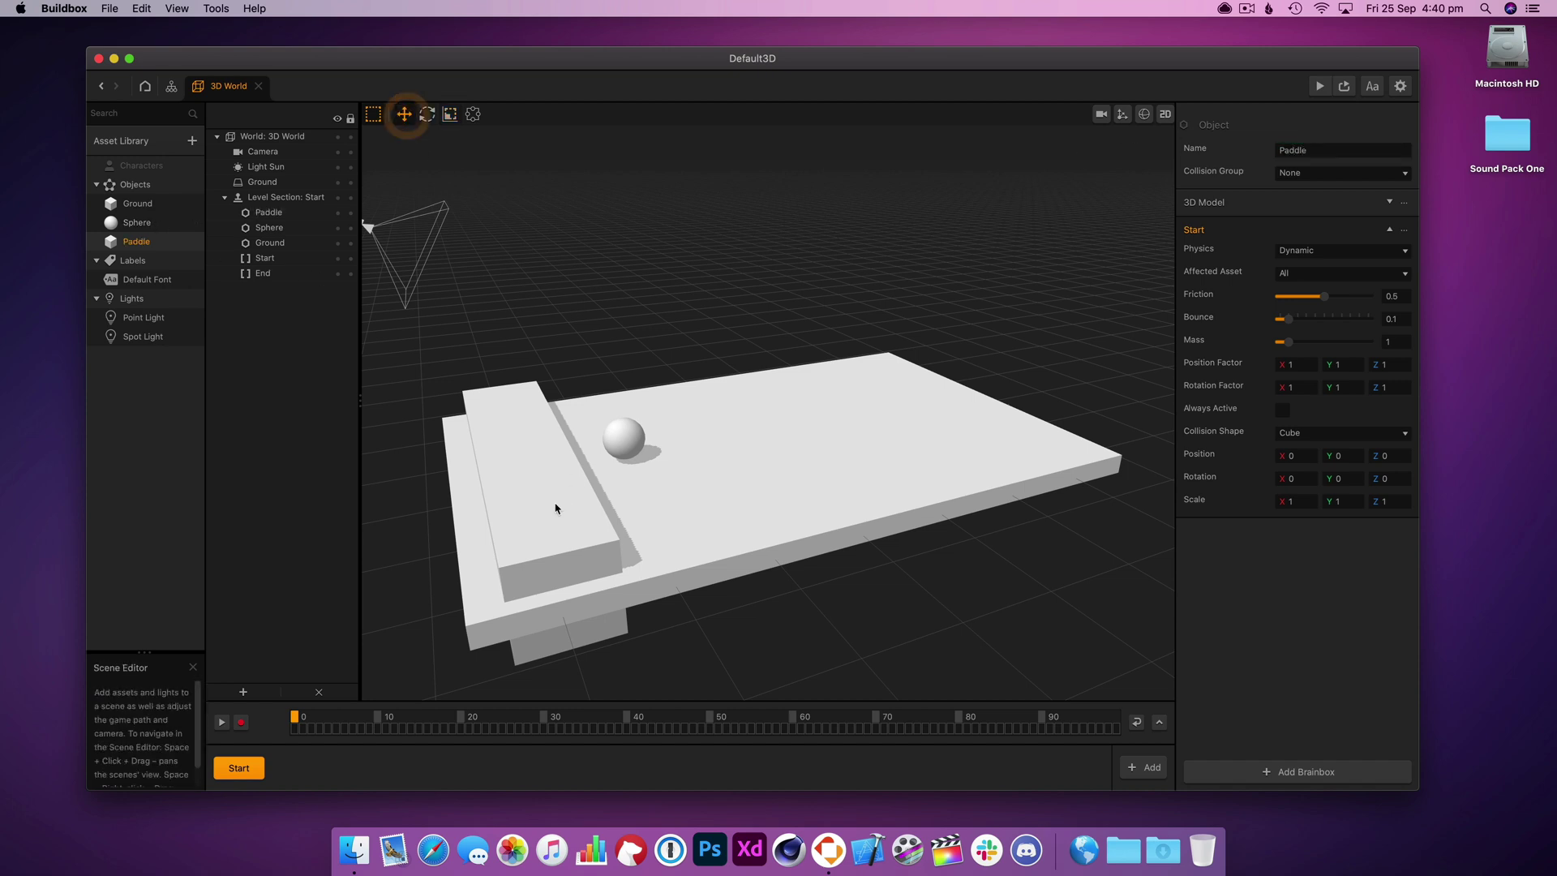
left_click(555, 503)
left_click_drag(528, 453, 522, 399)
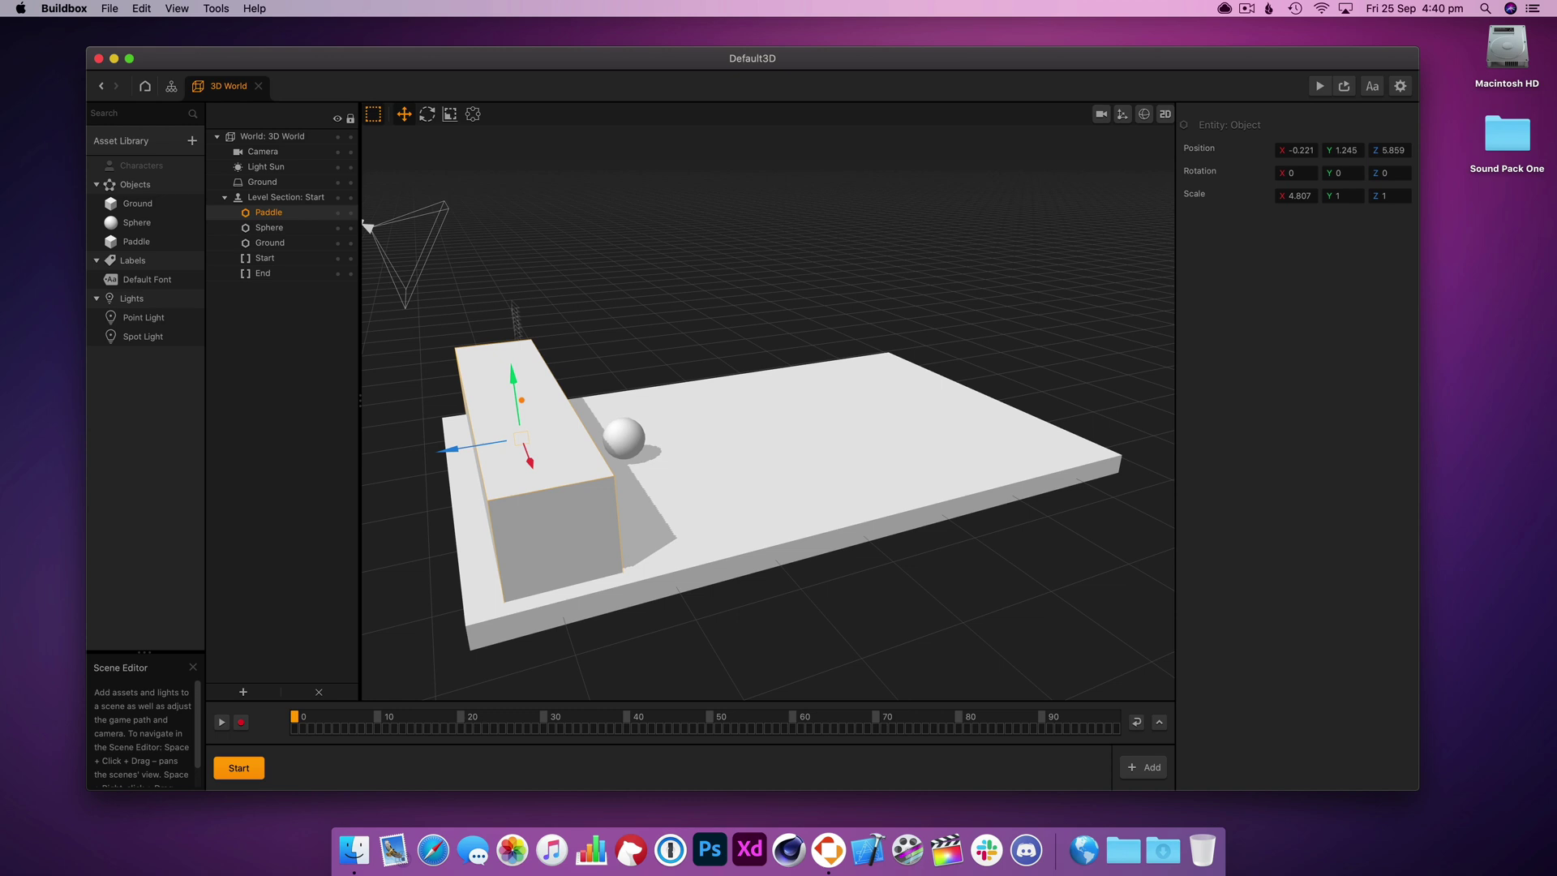
left_click(450, 114)
mouse_move(462, 456)
left_mouse_down()
mouse_move(503, 451)
mouse_move(490, 452)
left_mouse_up()
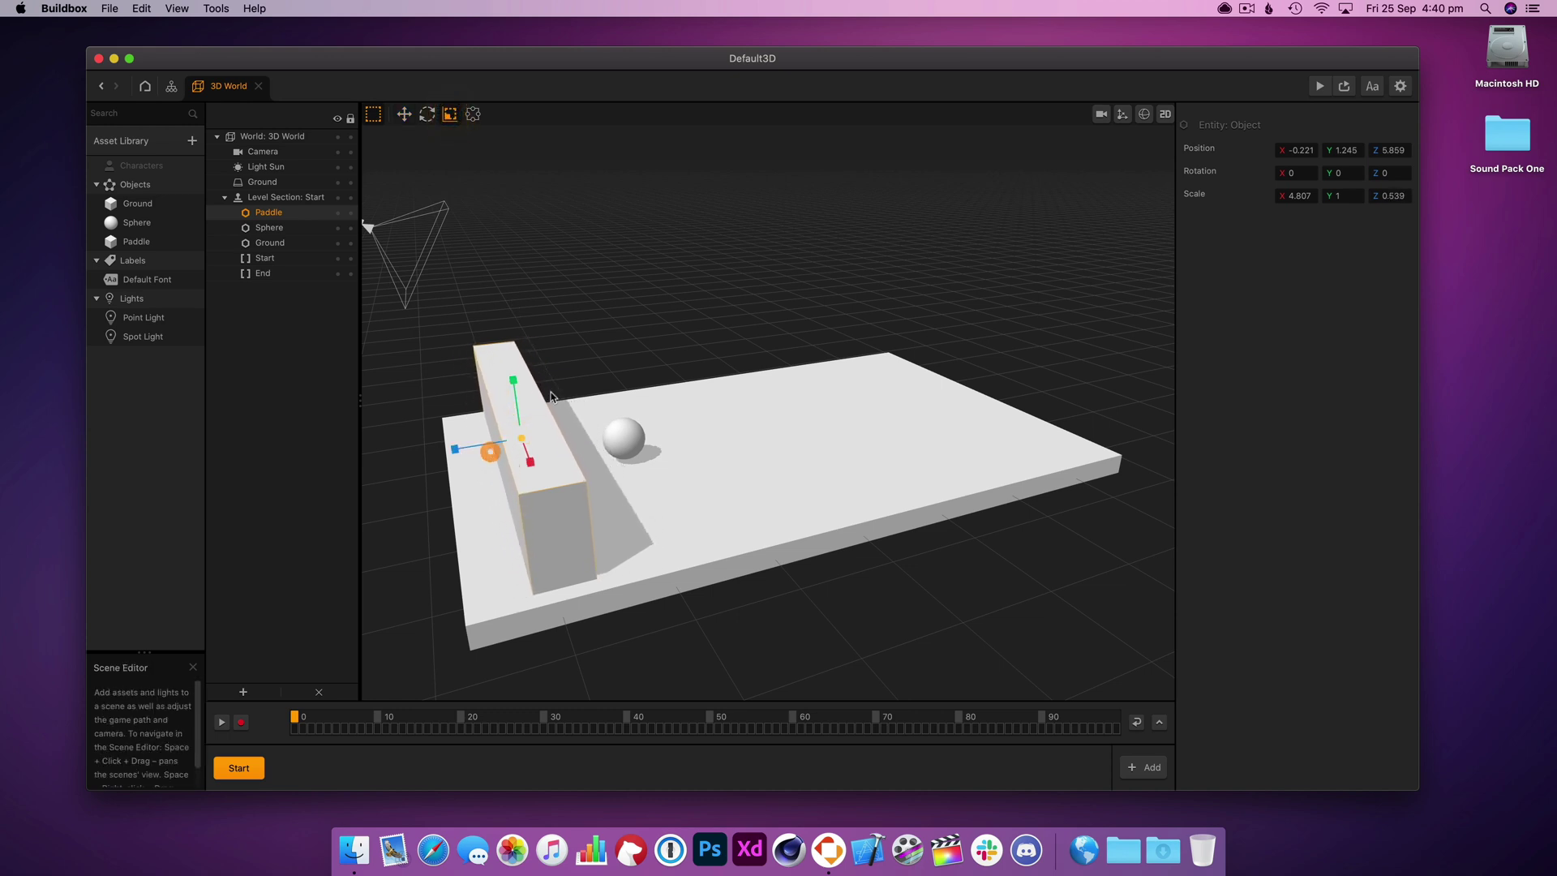
left_click_drag(512, 380, 514, 396)
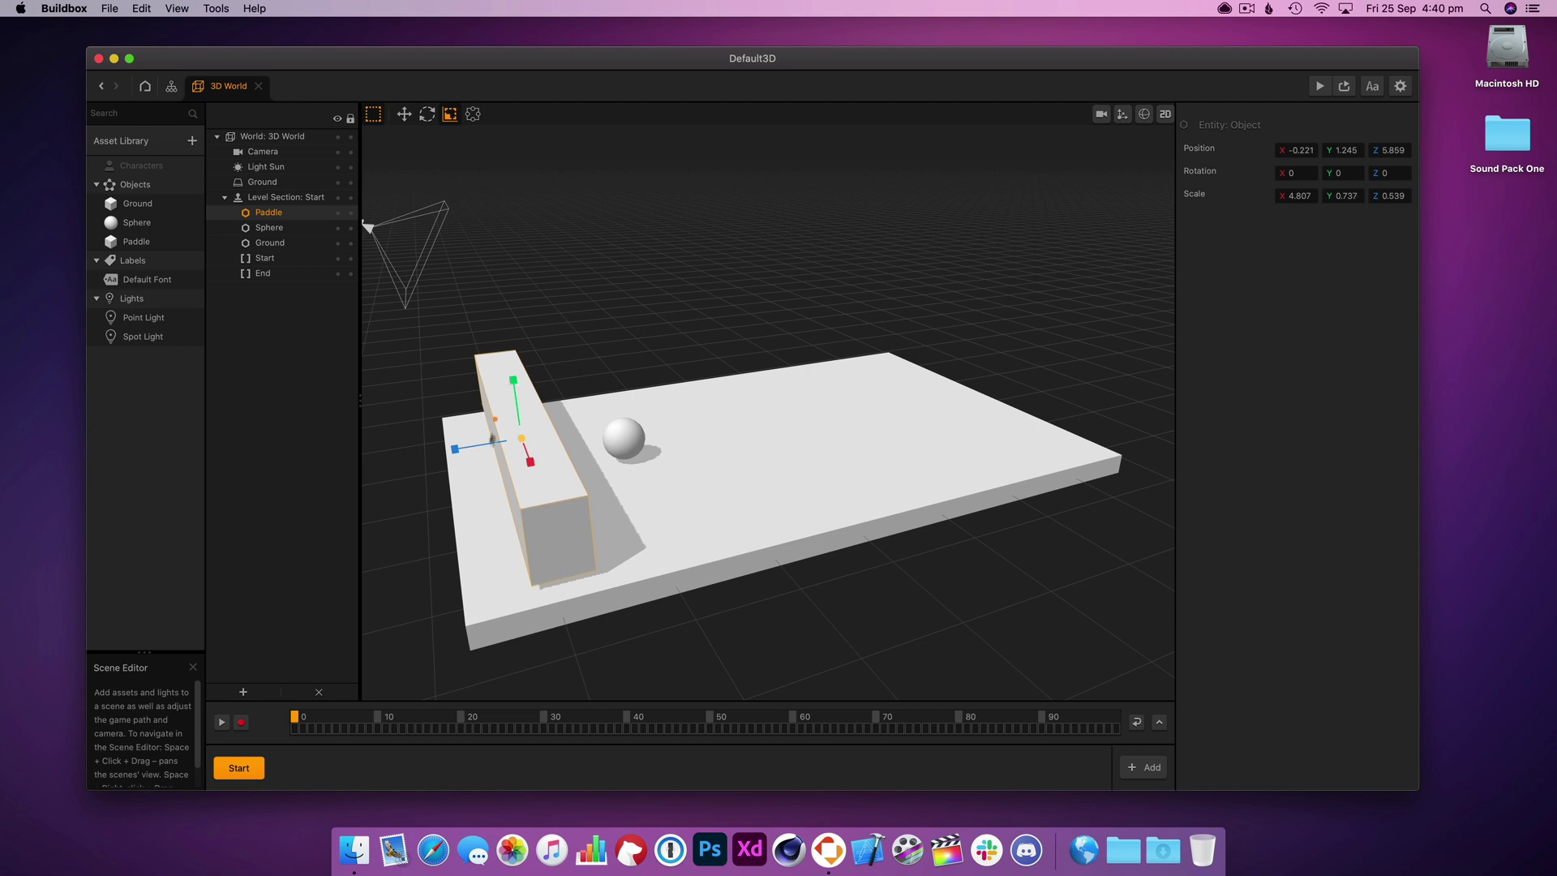
left_click_drag(454, 453, 458, 448)
left_click(404, 114)
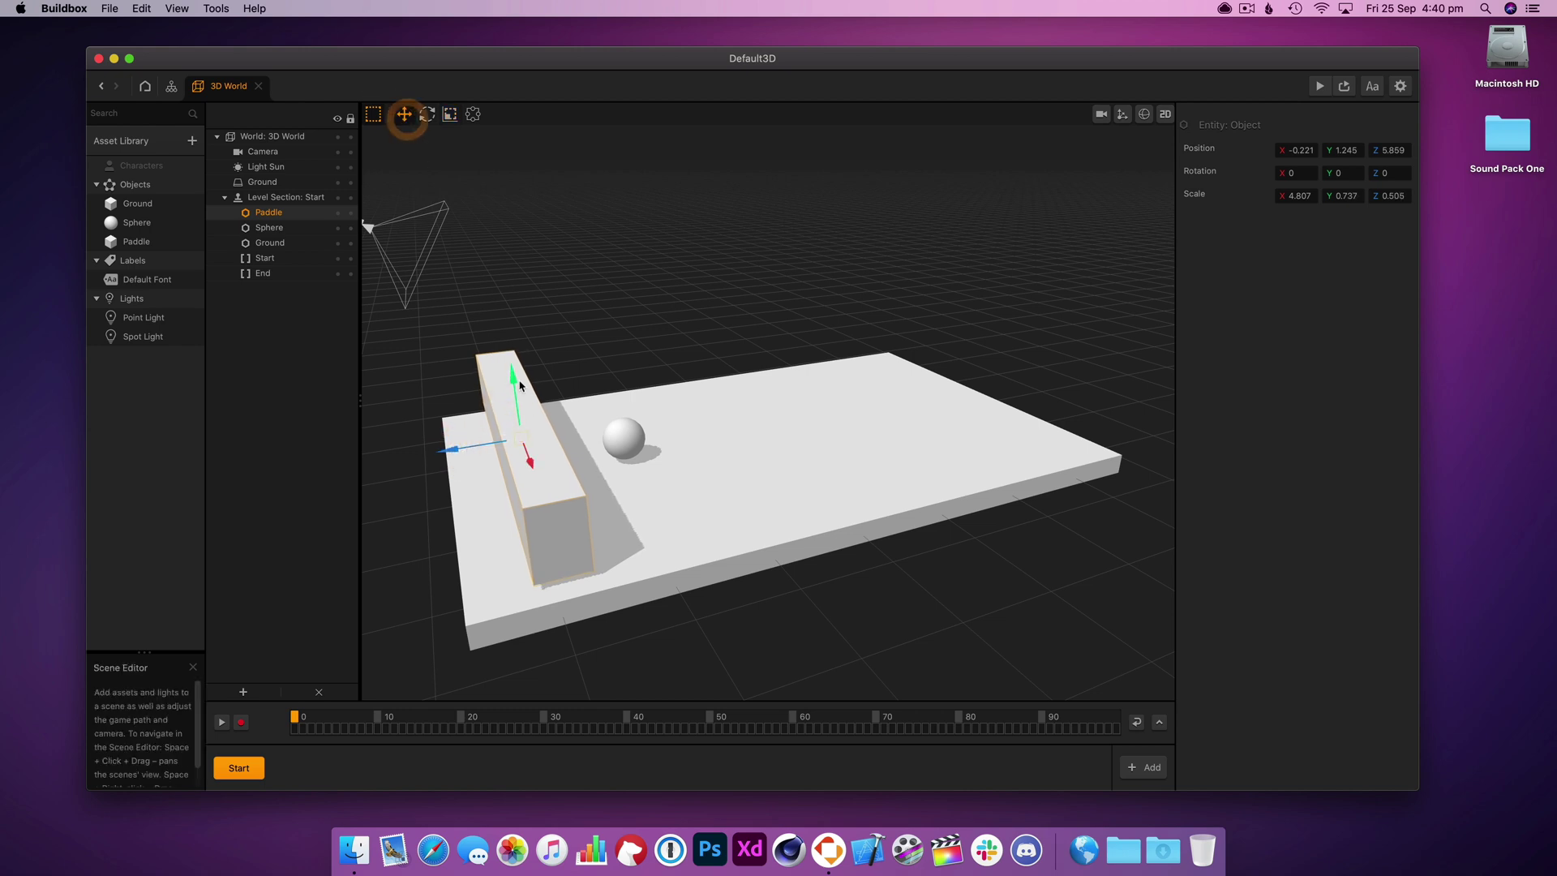
mouse_move(515, 375)
left_mouse_down()
mouse_move(520, 415)
mouse_move(515, 384)
left_mouse_up()
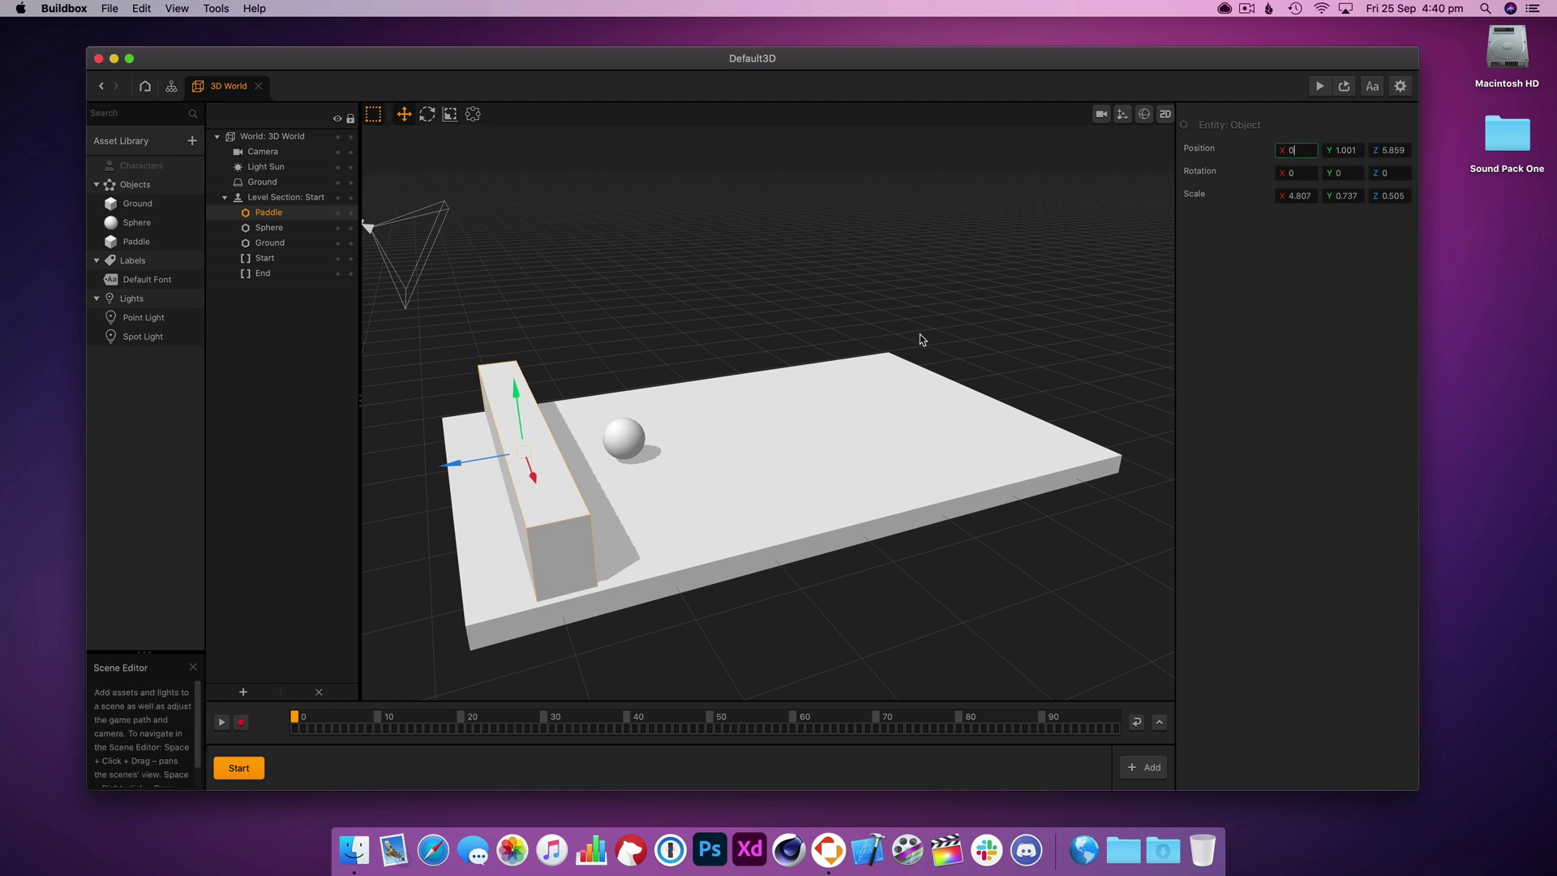
- Set the paddle's Z position to 5
left_click(915, 362)
left_click(533, 464)
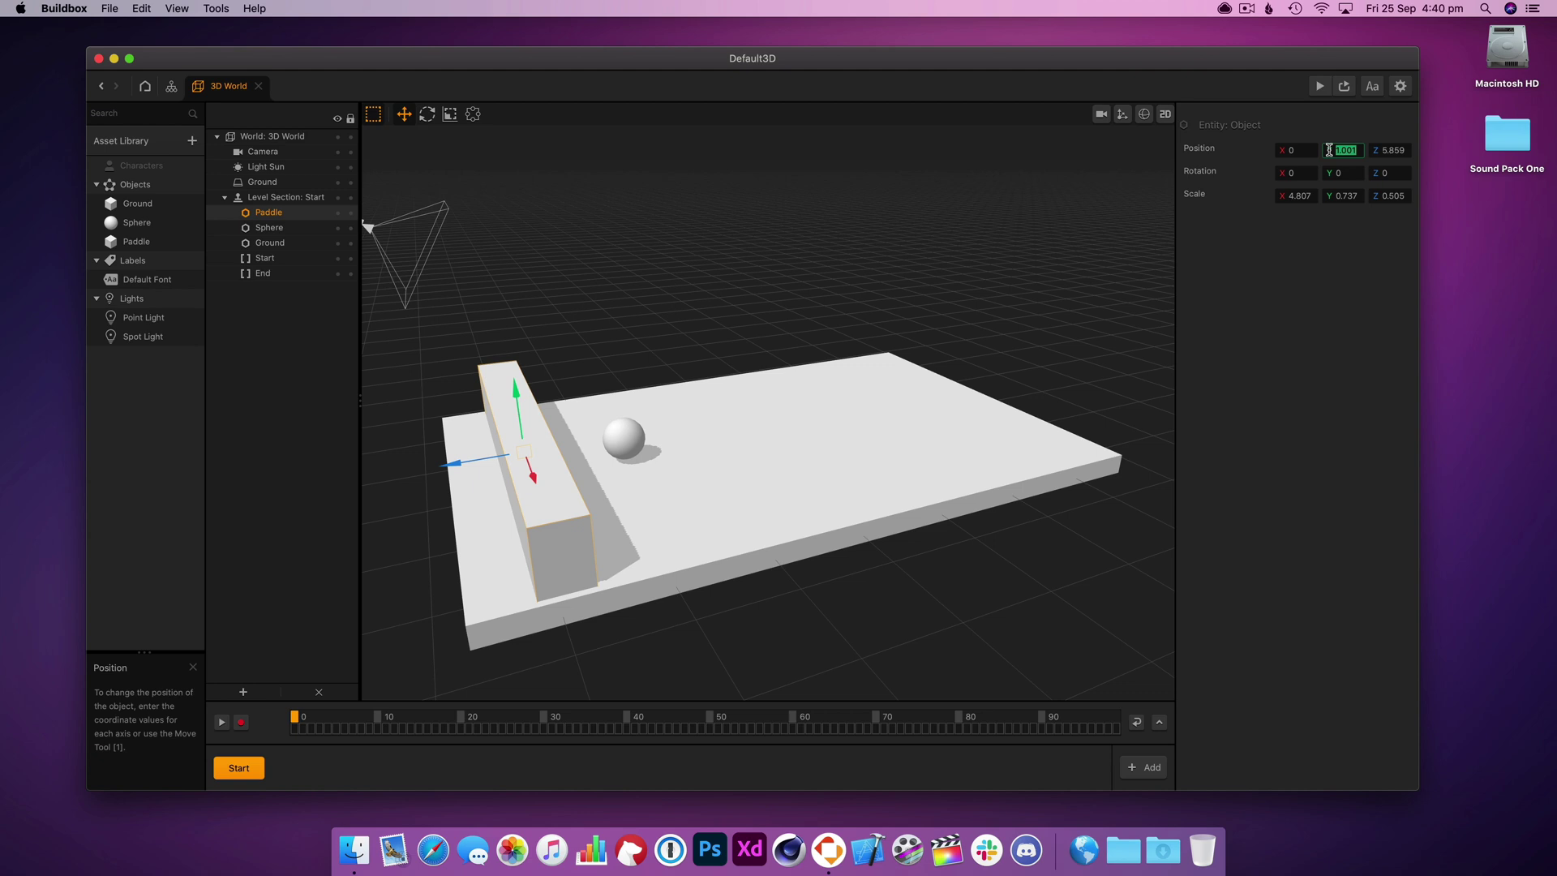
type("5")
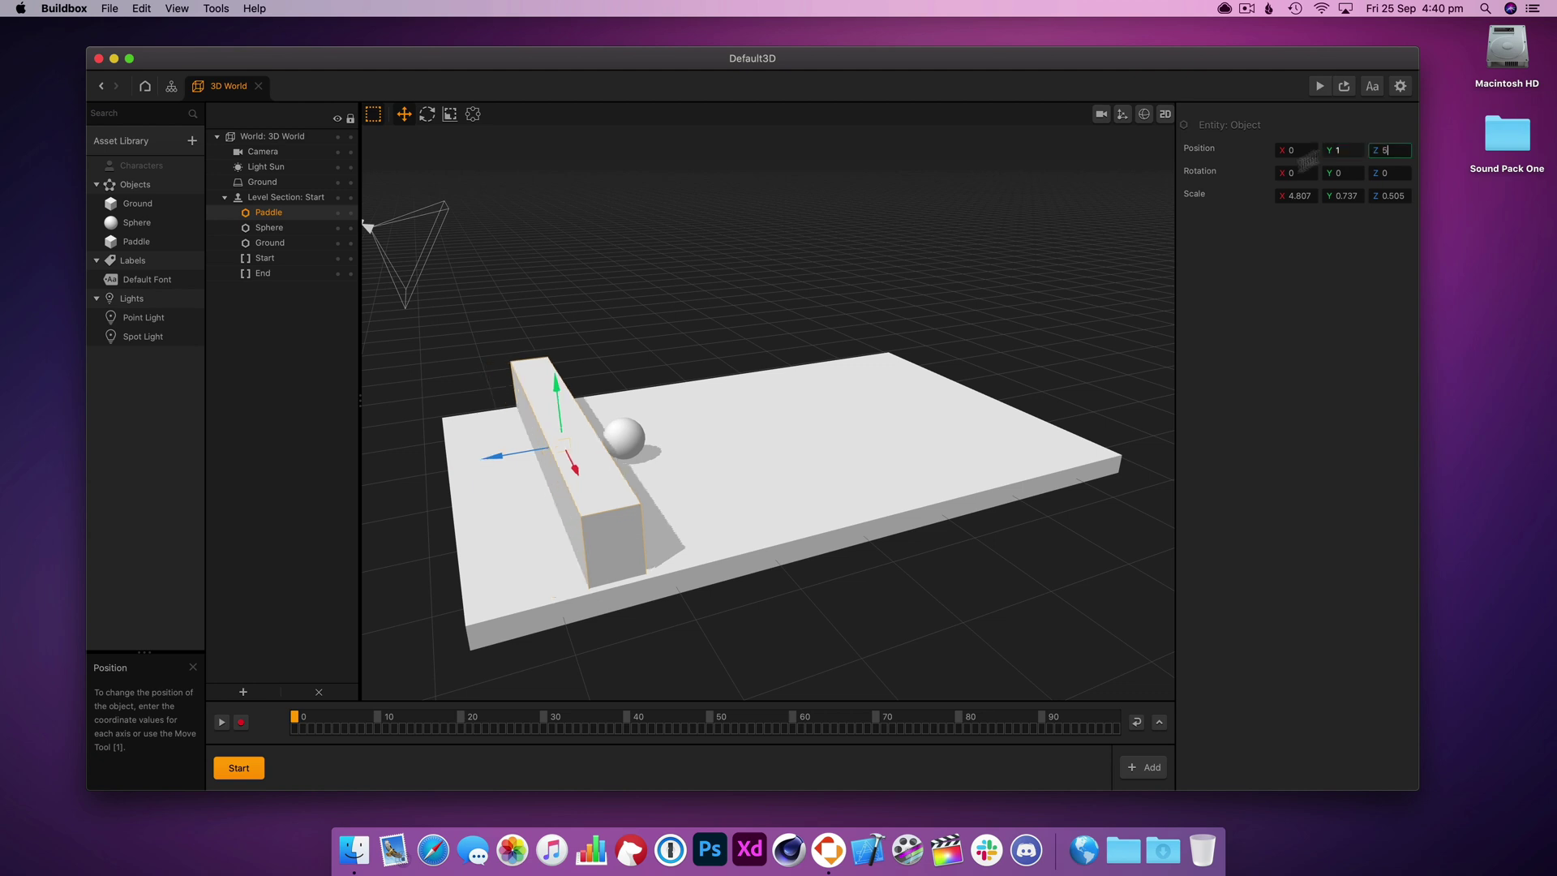
- Lengthen and shift the ground plate back, move the ball near the paddle, and nudge the paddle
left_click(734, 475)
left_click_drag(728, 447, 792, 432)
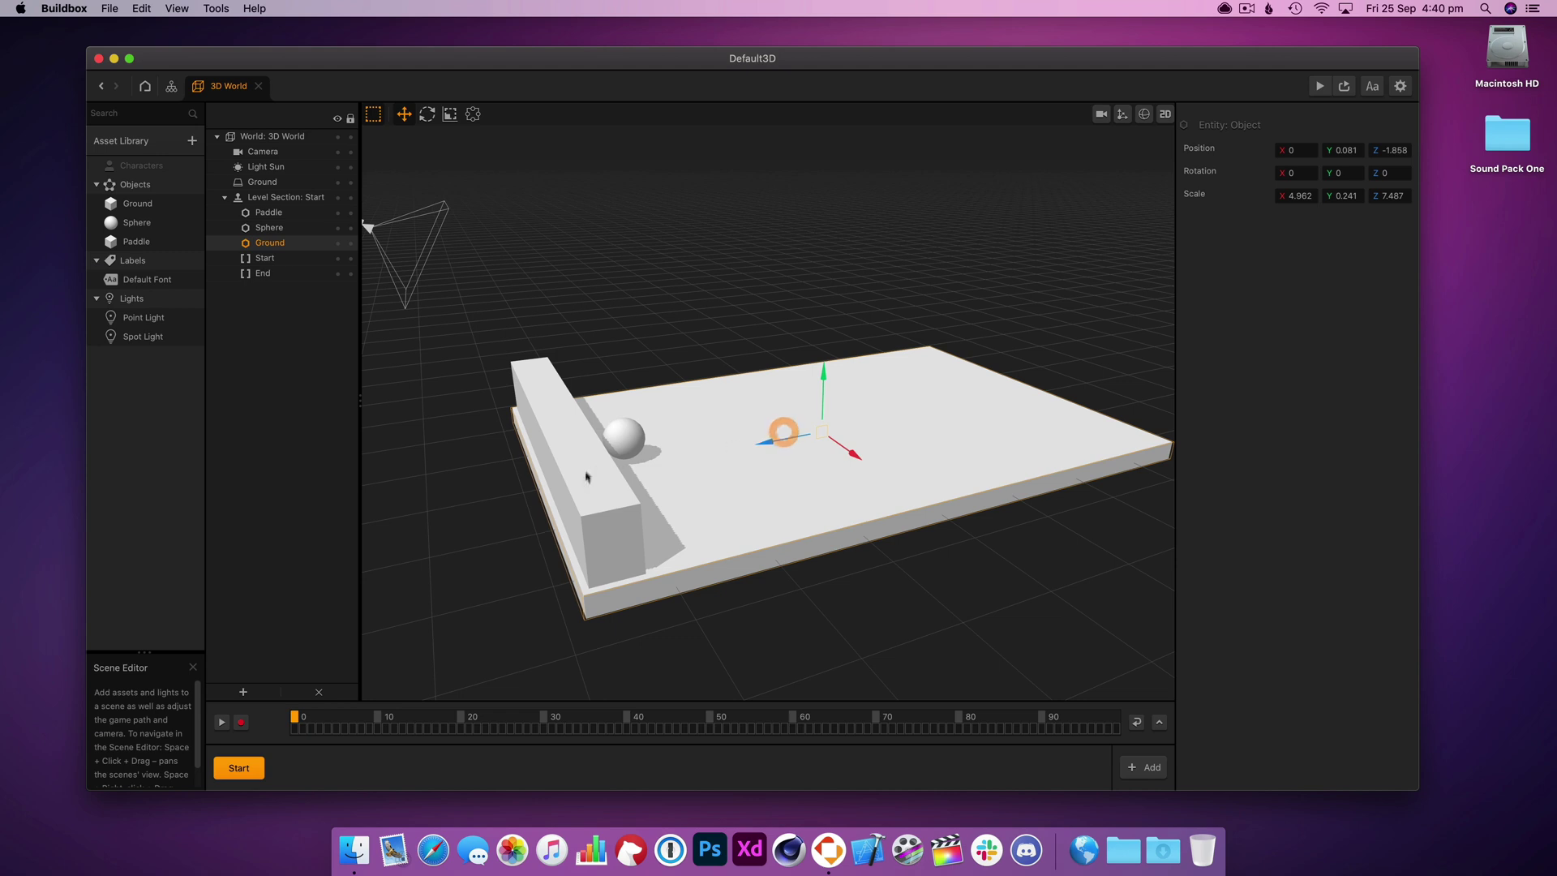
left_click(627, 449)
left_click_drag(599, 443, 649, 439)
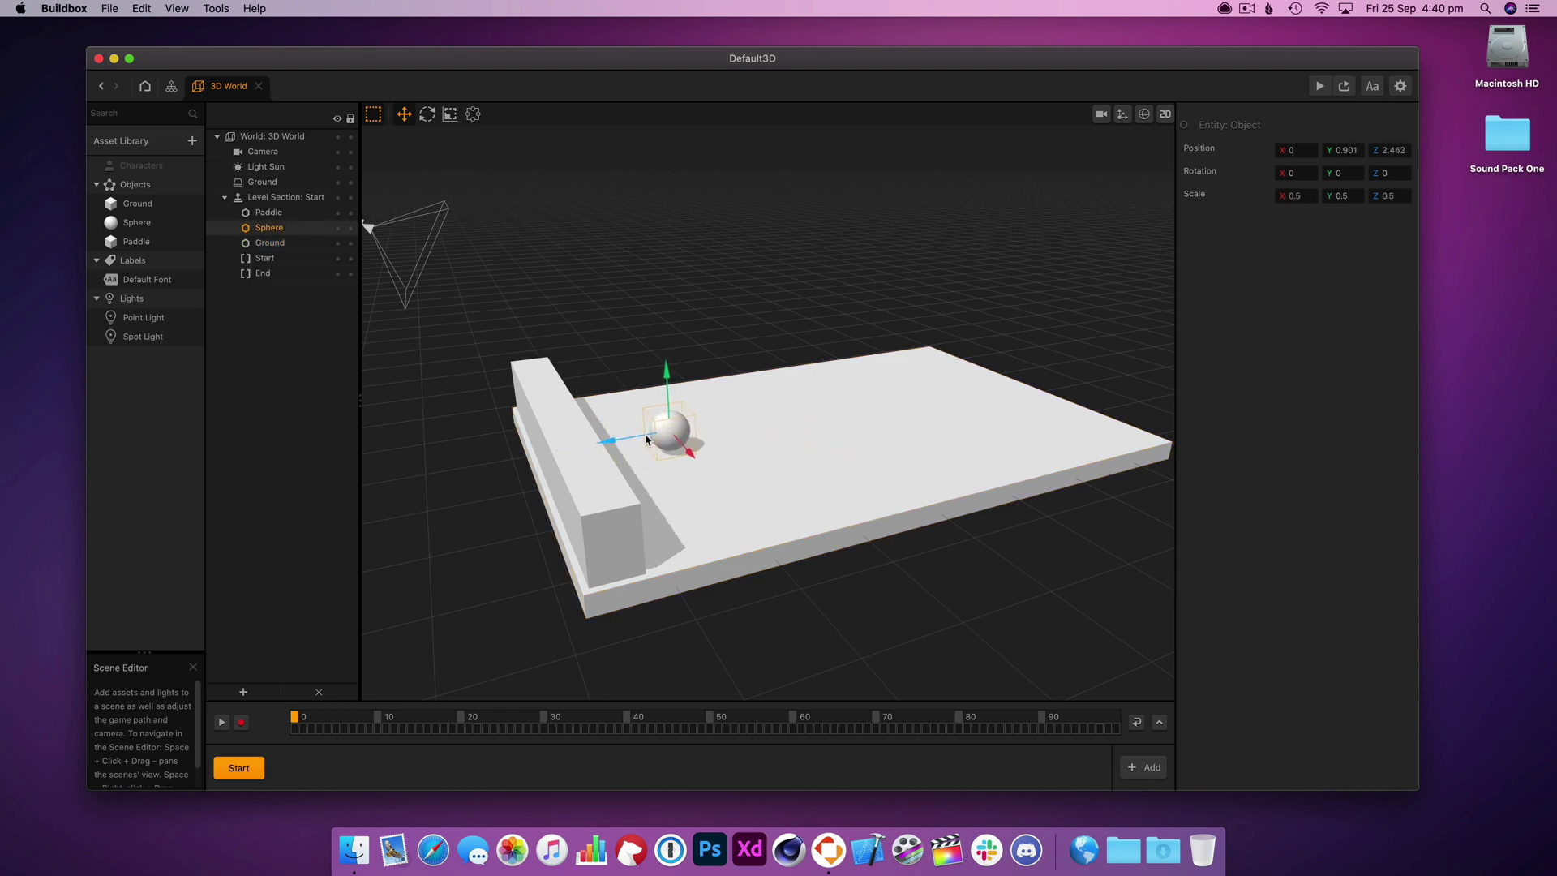
left_click(711, 443)
left_click(450, 114)
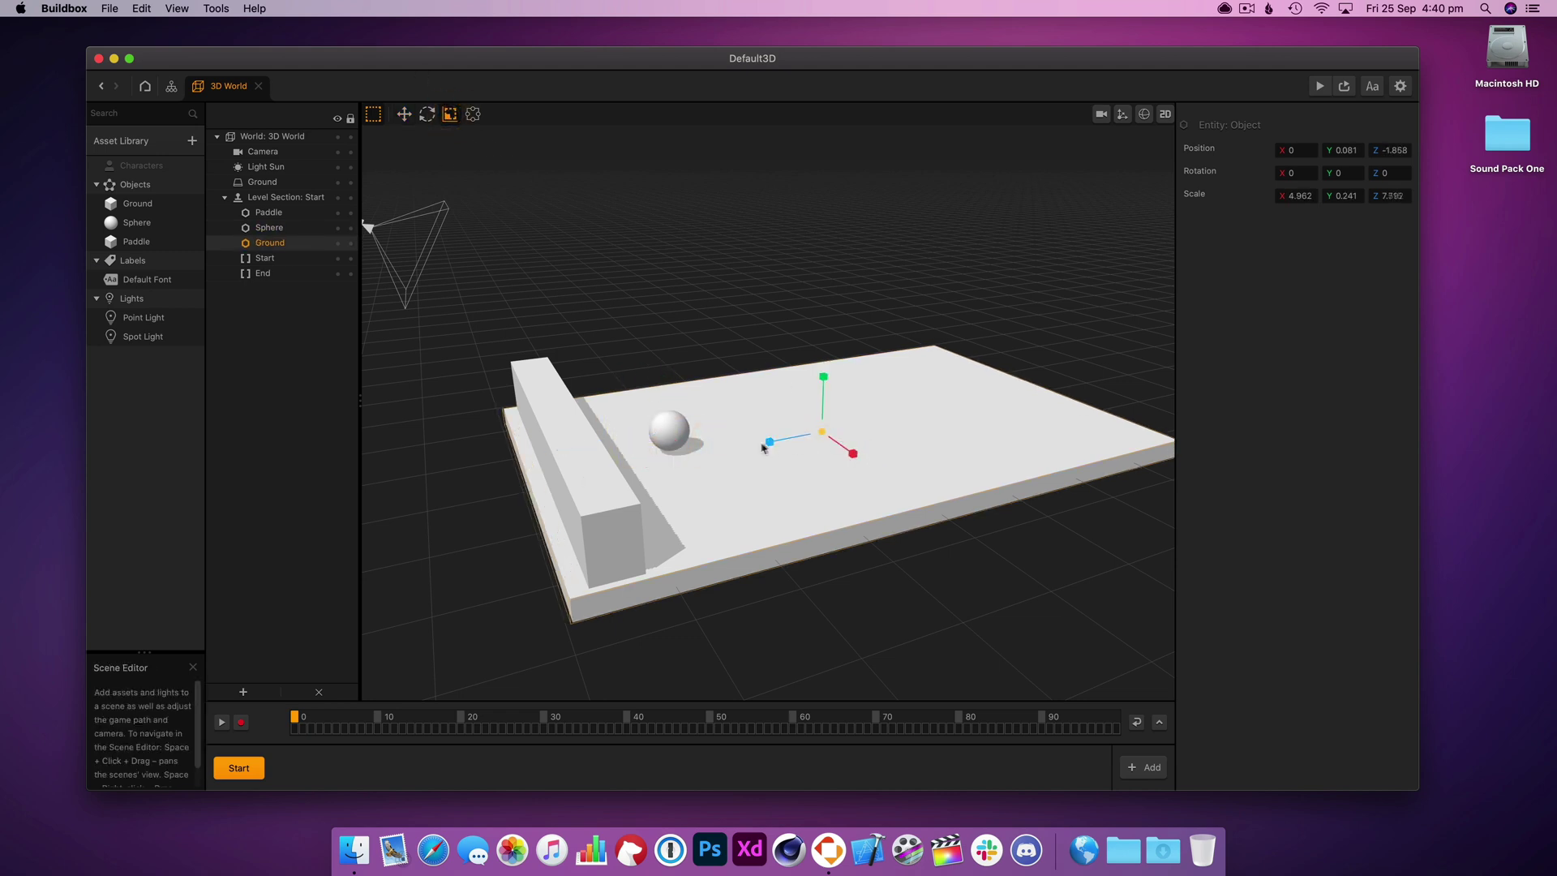
left_click_drag(763, 448, 734, 412)
left_click(397, 110)
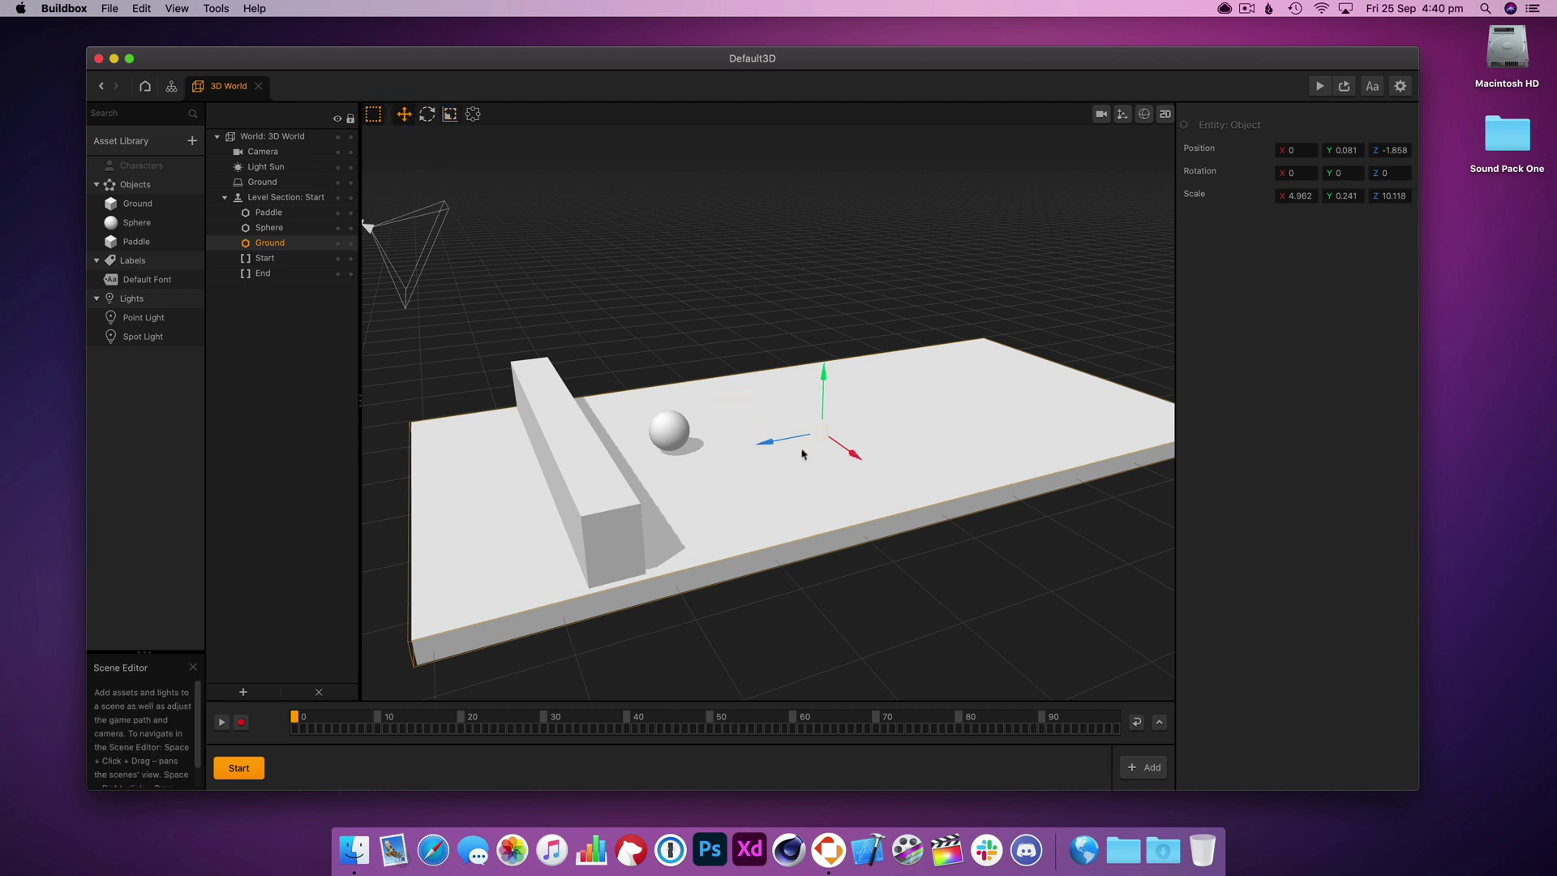
left_click_drag(803, 454, 900, 426)
left_click(578, 449)
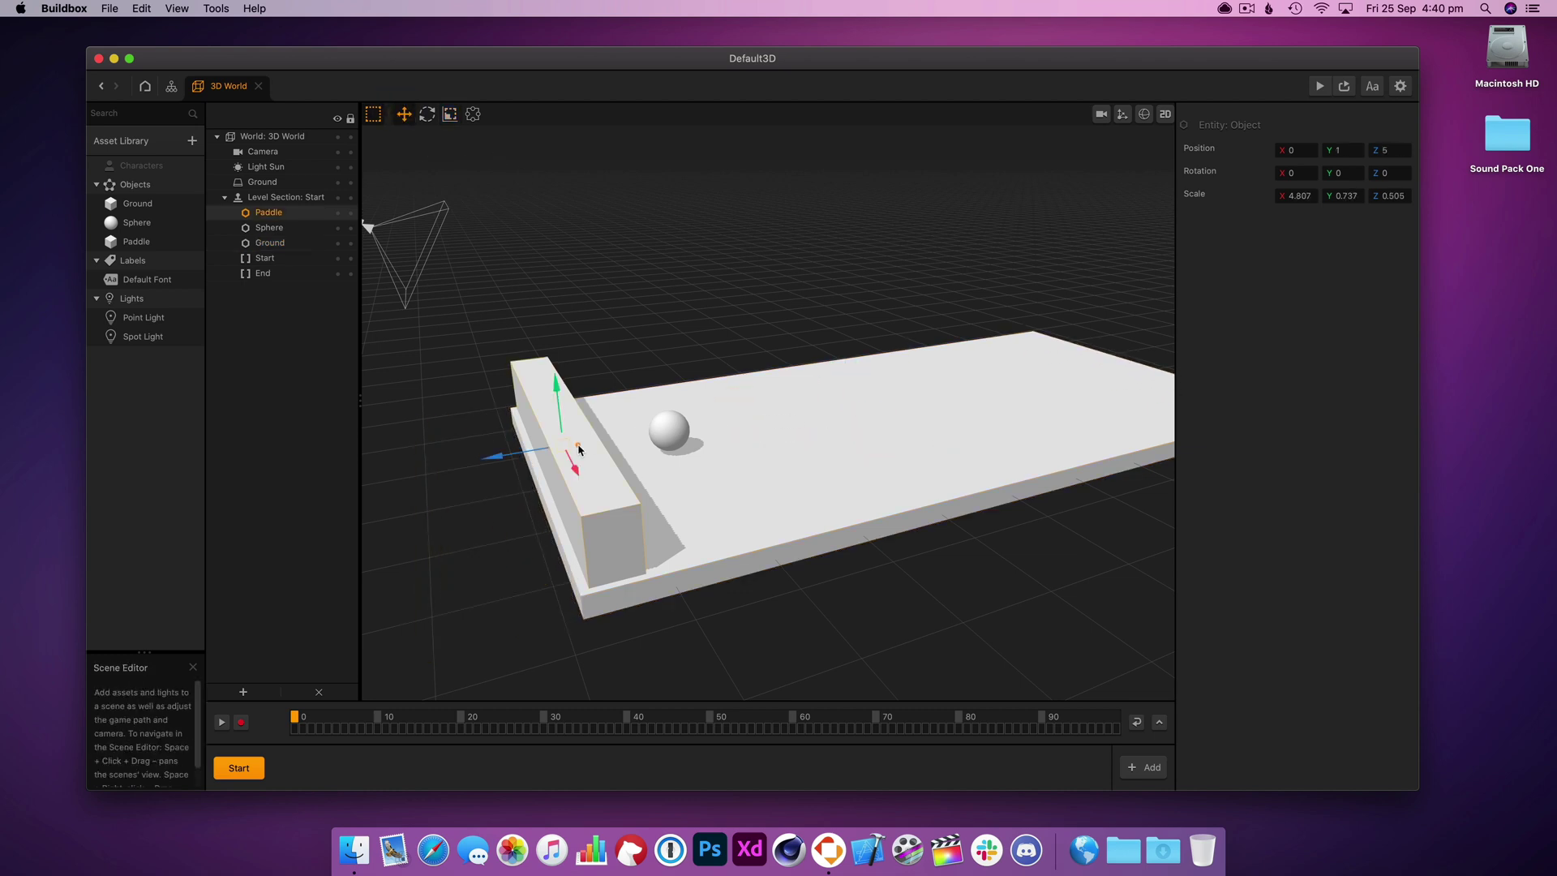
mouse_move(545, 448)
left_mouse_down()
mouse_move(661, 425)
mouse_move(536, 453)
mouse_move(550, 460)
left_mouse_up()
- Switch the Paddle asset's physics from Dynamic to Kinematic
left_click(685, 432)
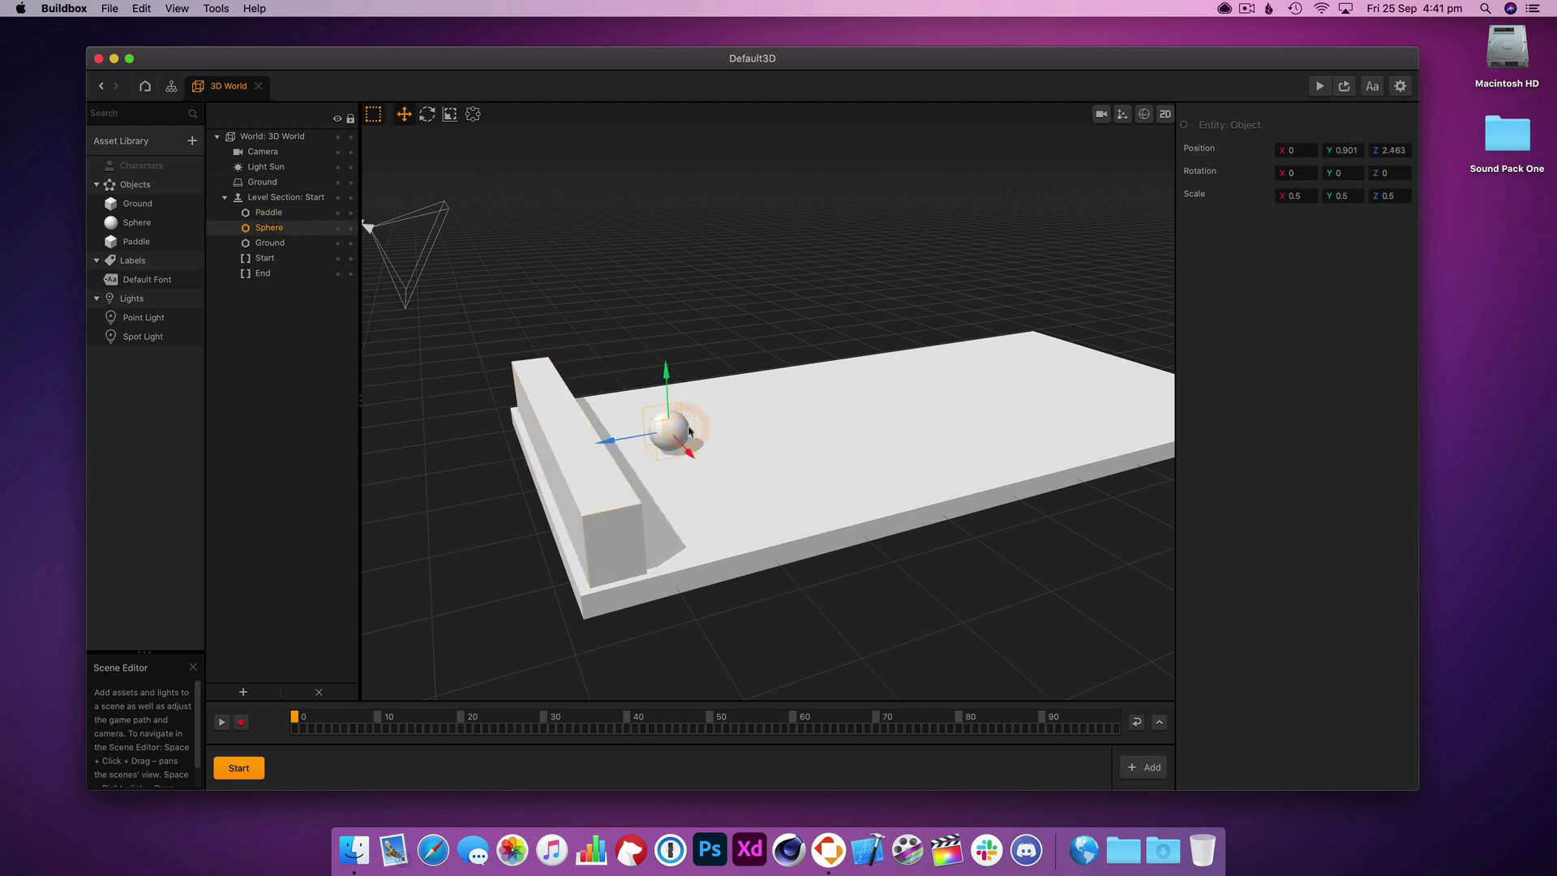
left_click(144, 227)
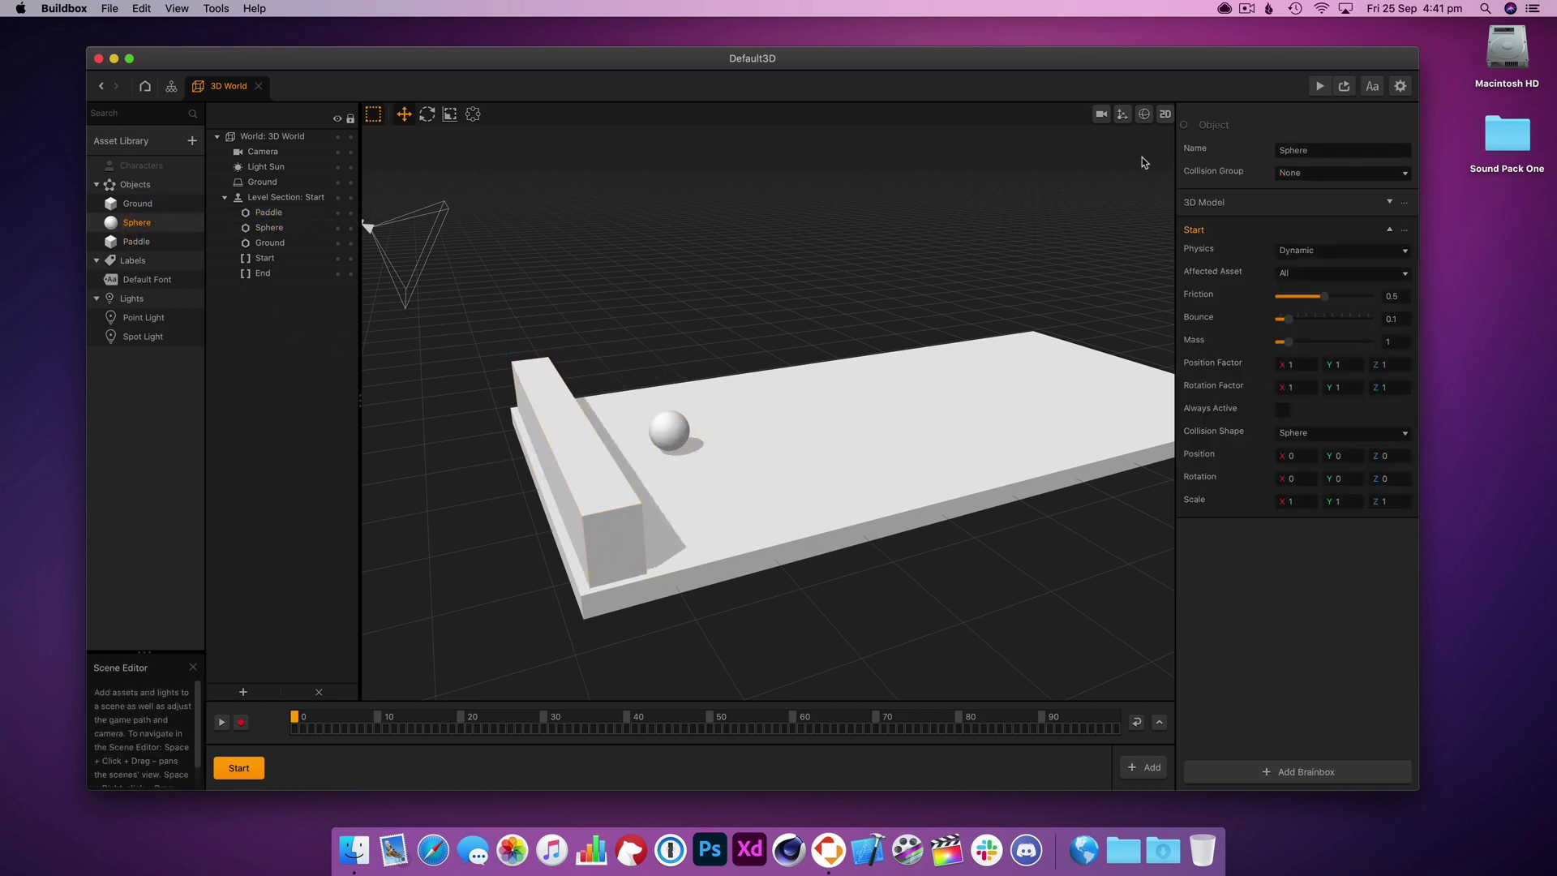
left_click(147, 209)
left_click(142, 241)
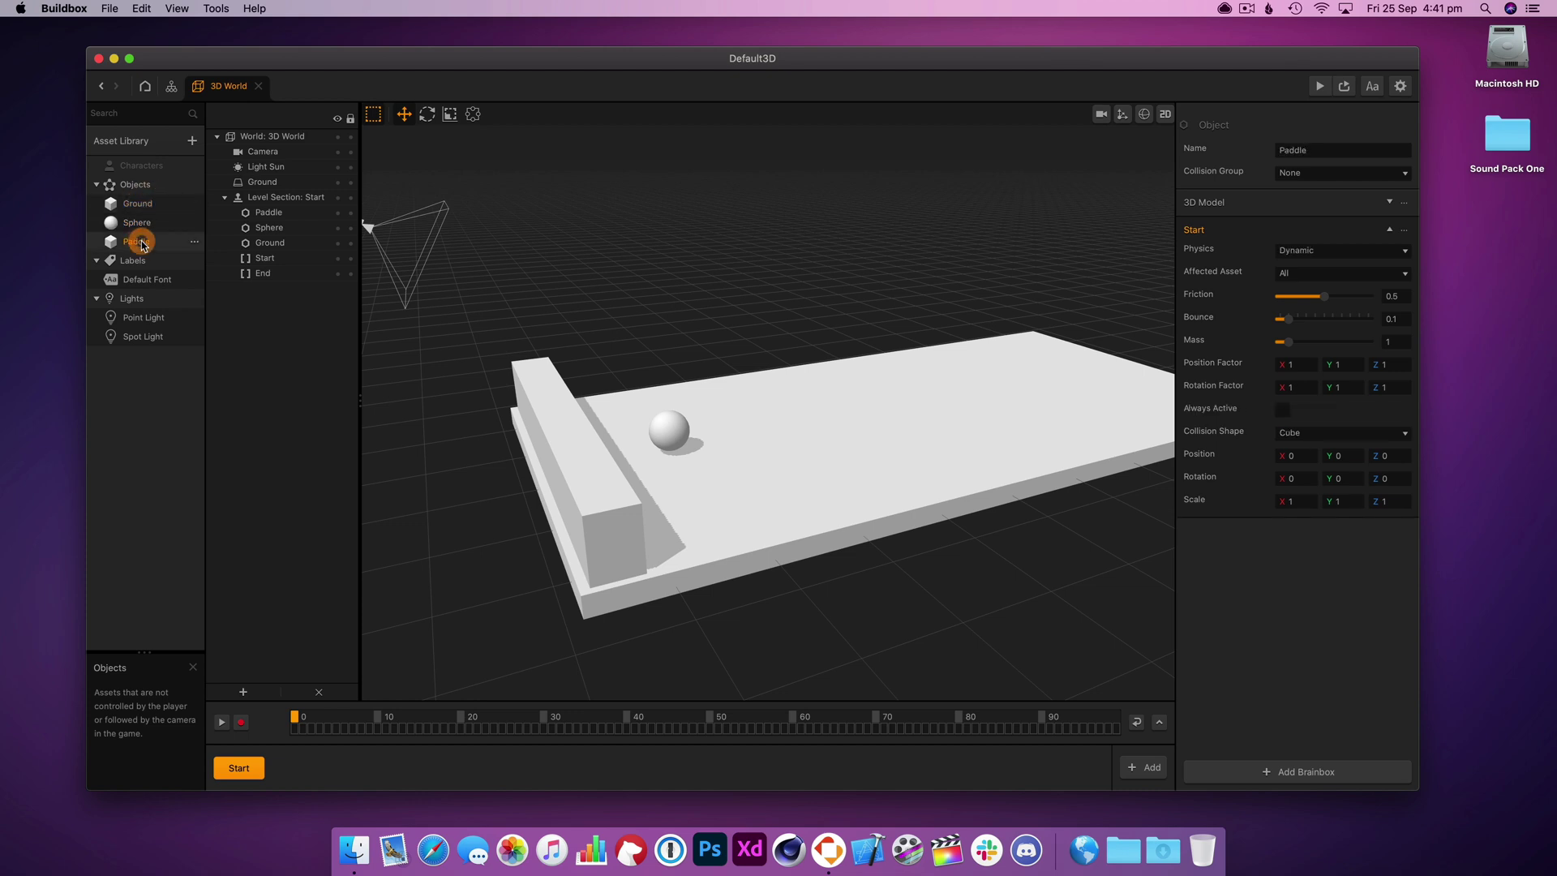
left_click(1315, 258)
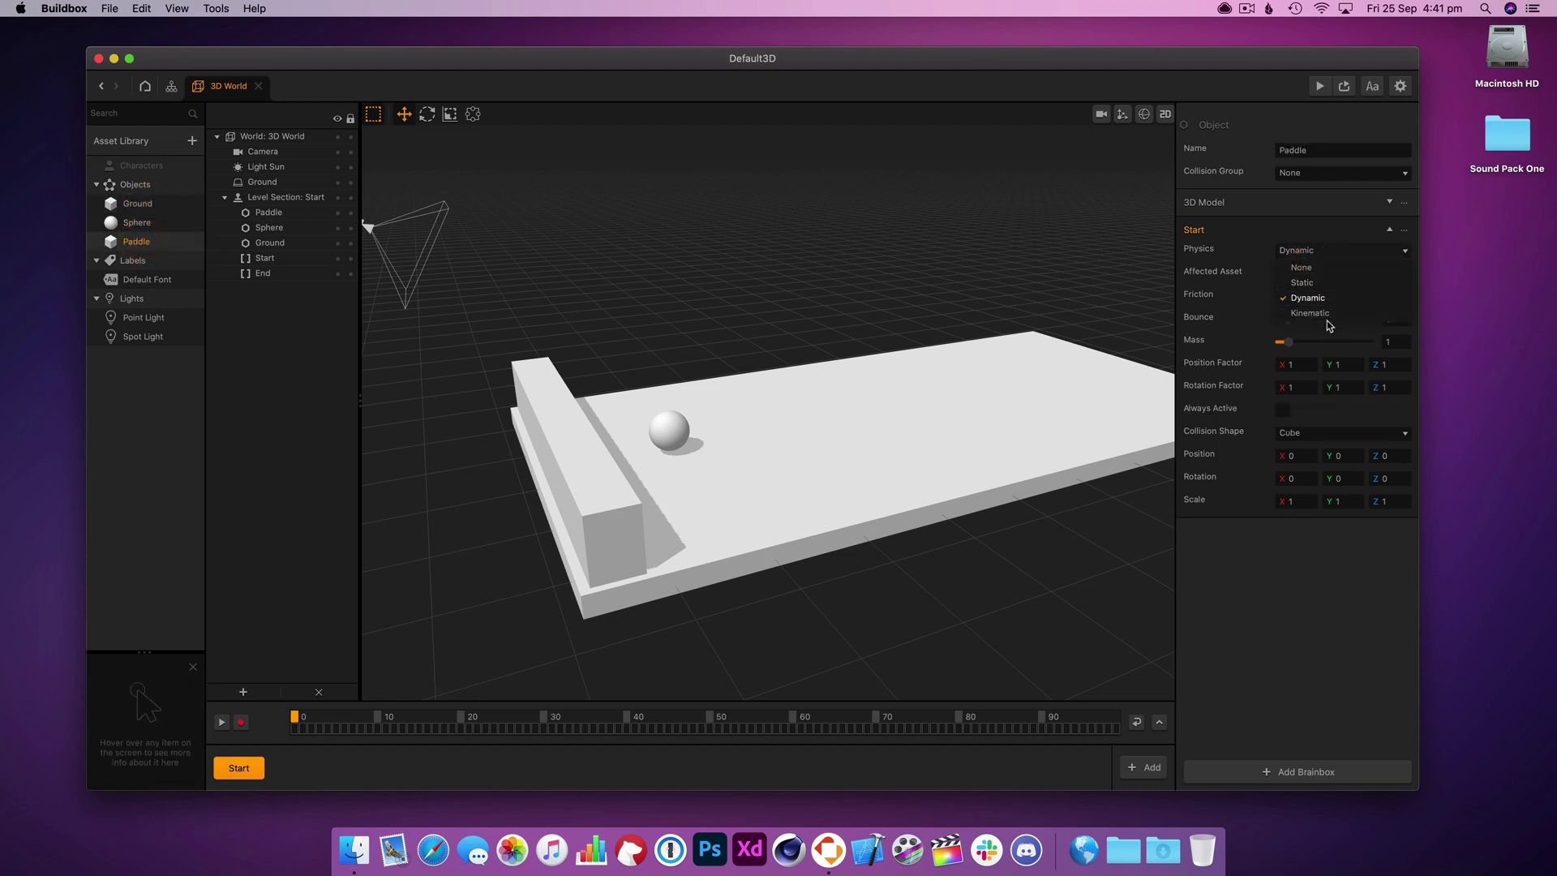
left_click(1309, 314)
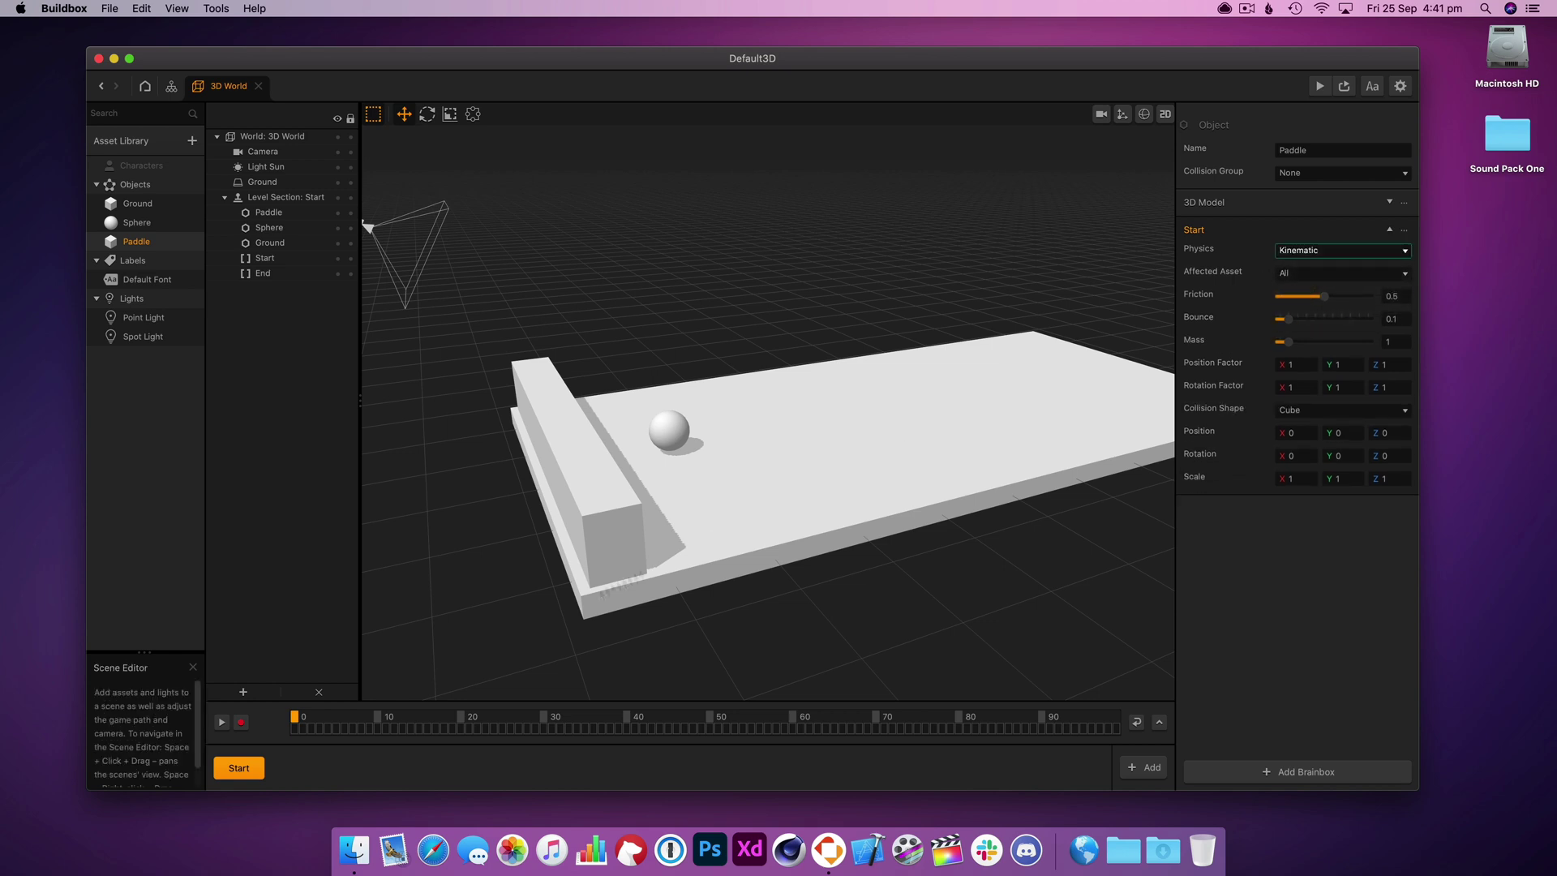
left_click(684, 437)
left_click(574, 472)
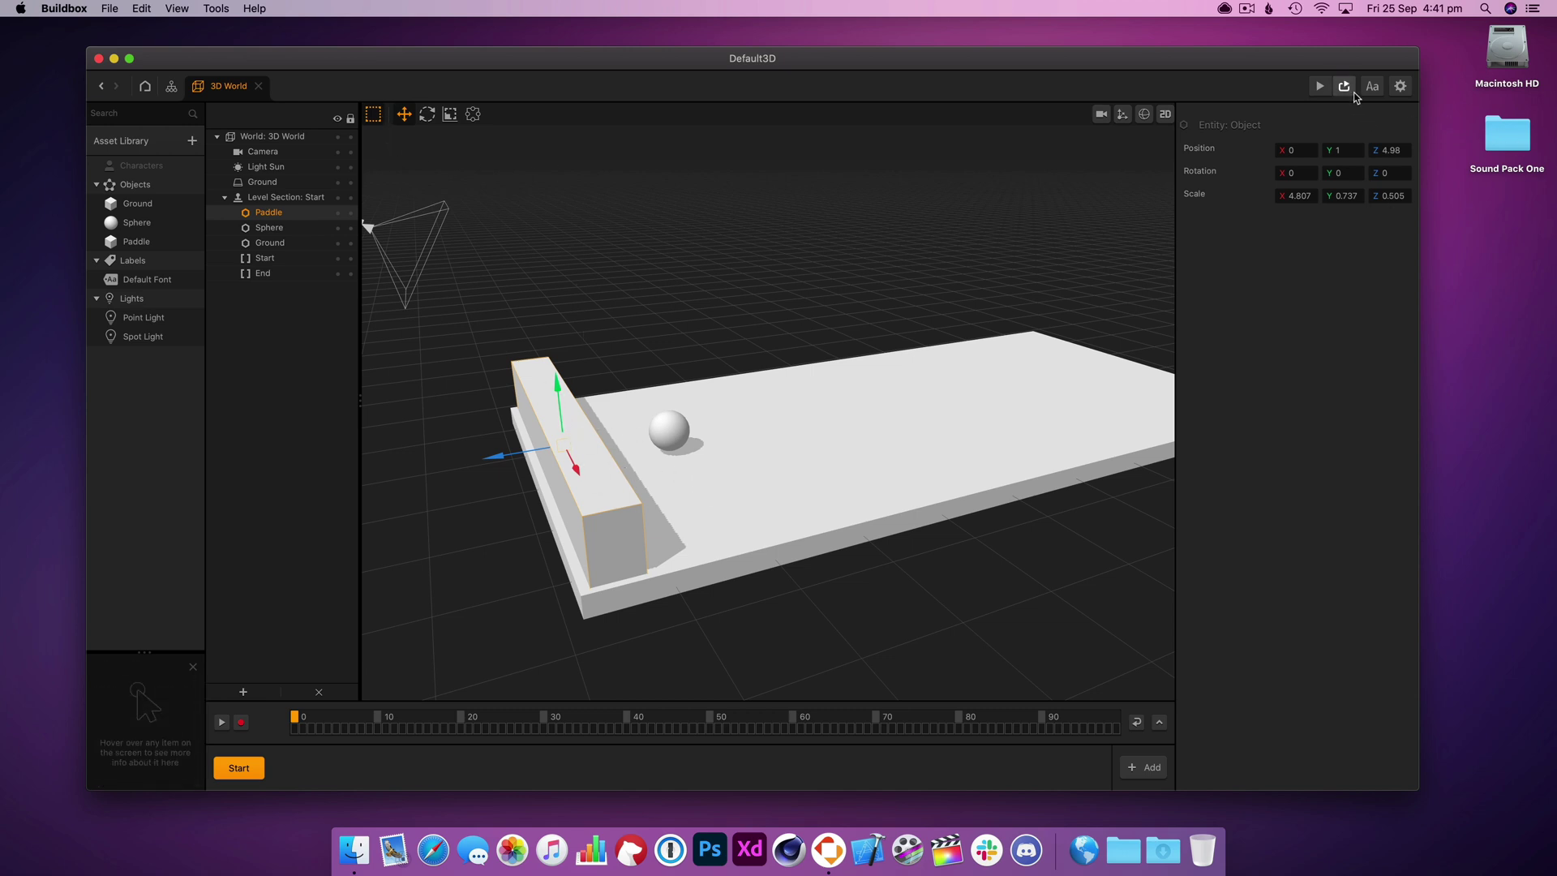
- Preview the game and tilt the camera to look down across the plate at paddle and ball
left_click(1352, 93)
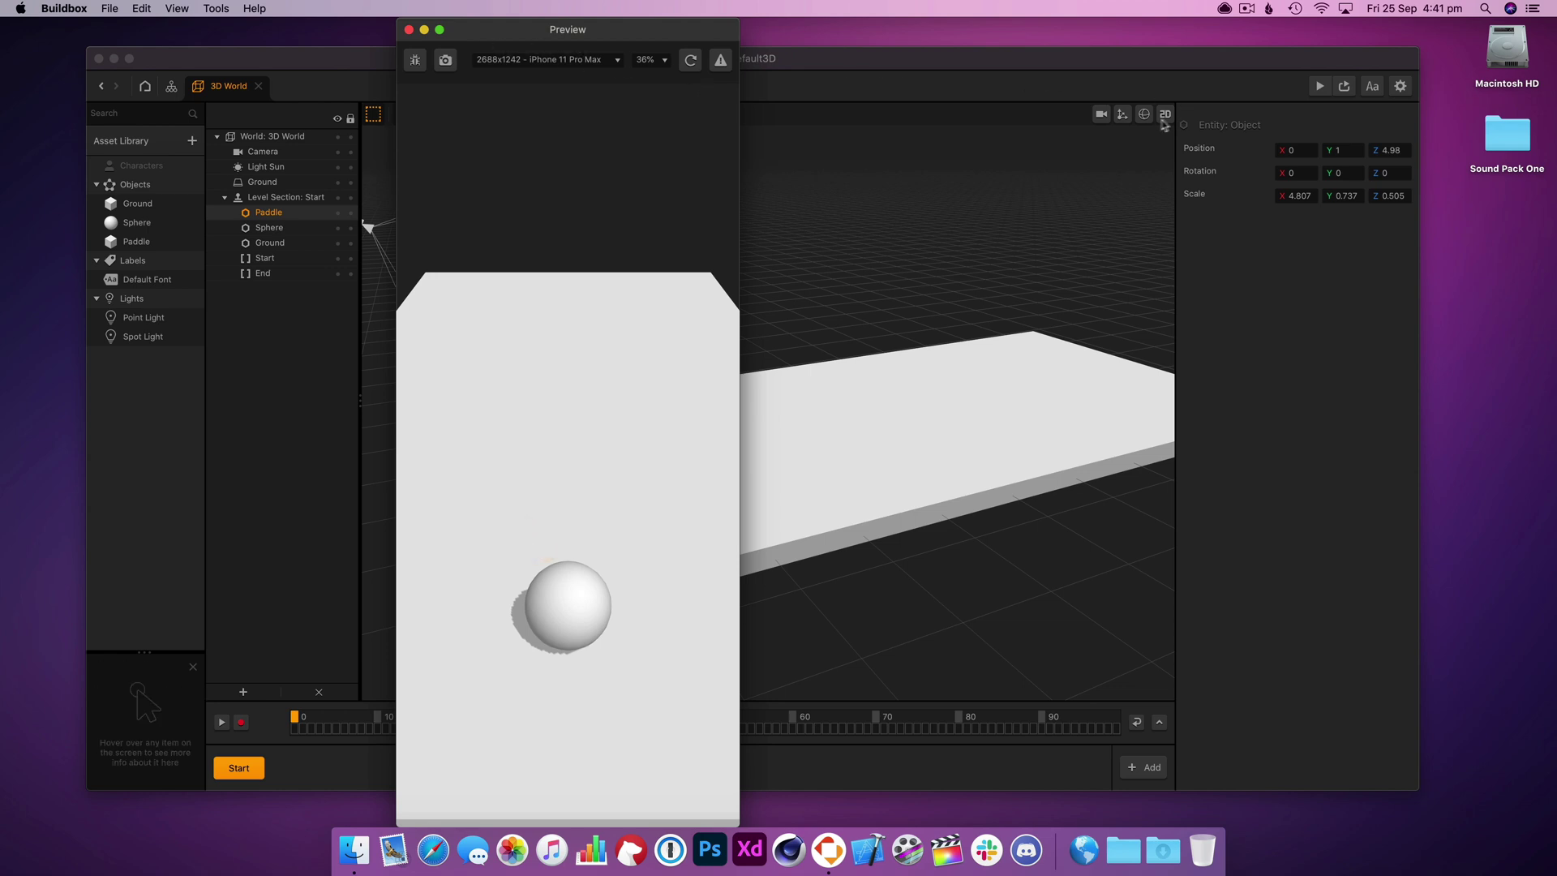
left_click(1125, 118)
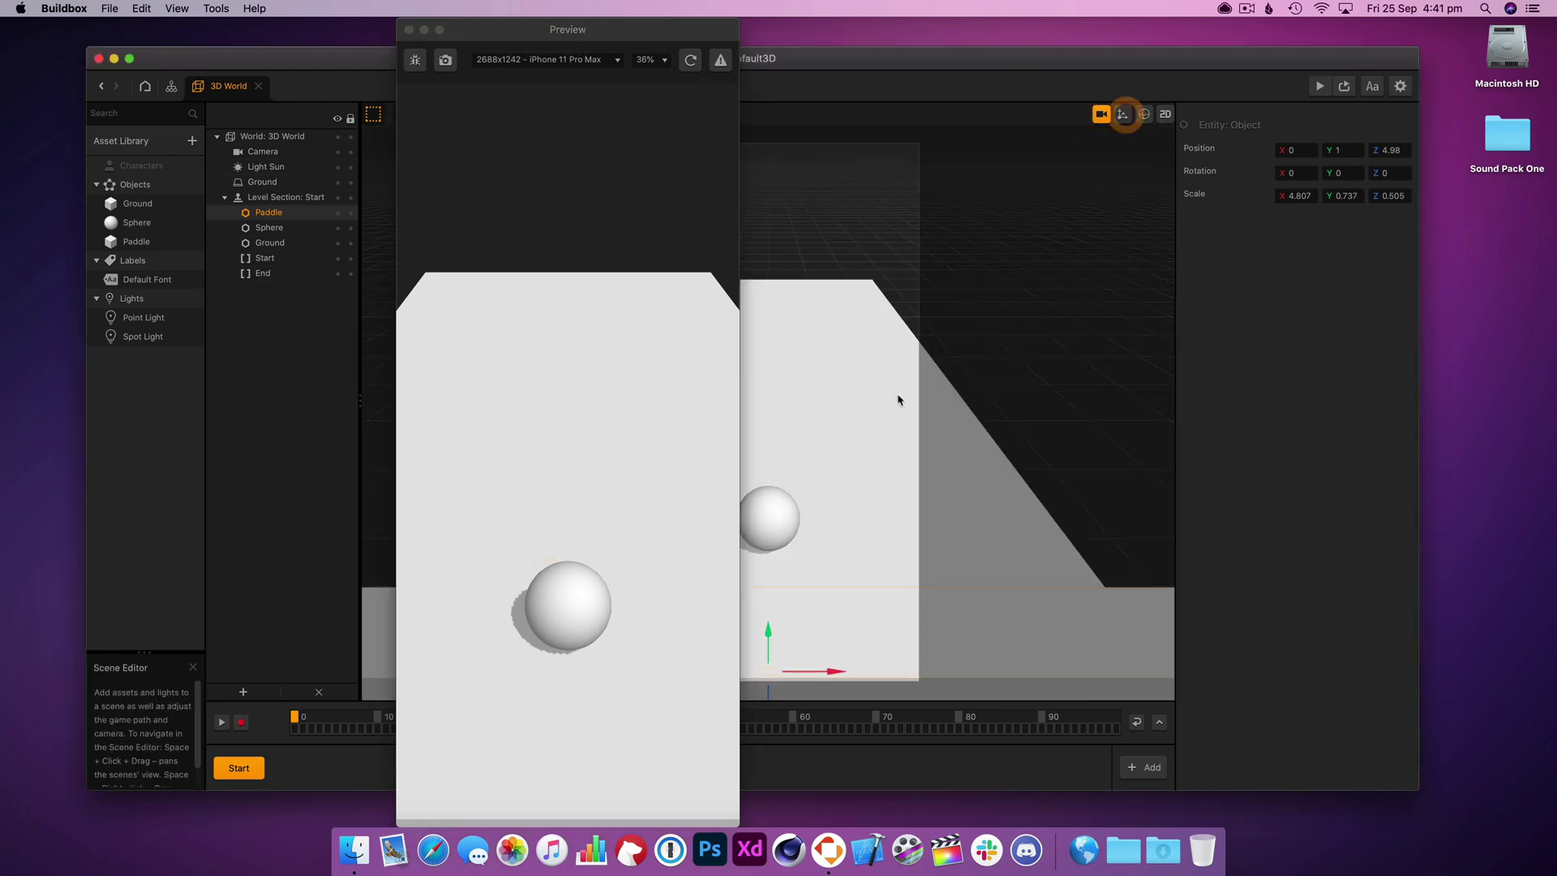
right_click_drag(892, 436, 853, 464)
mouse_move(853, 464)
left_mouse_down()
mouse_move(900, 442)
mouse_move(857, 468)
left_mouse_up()
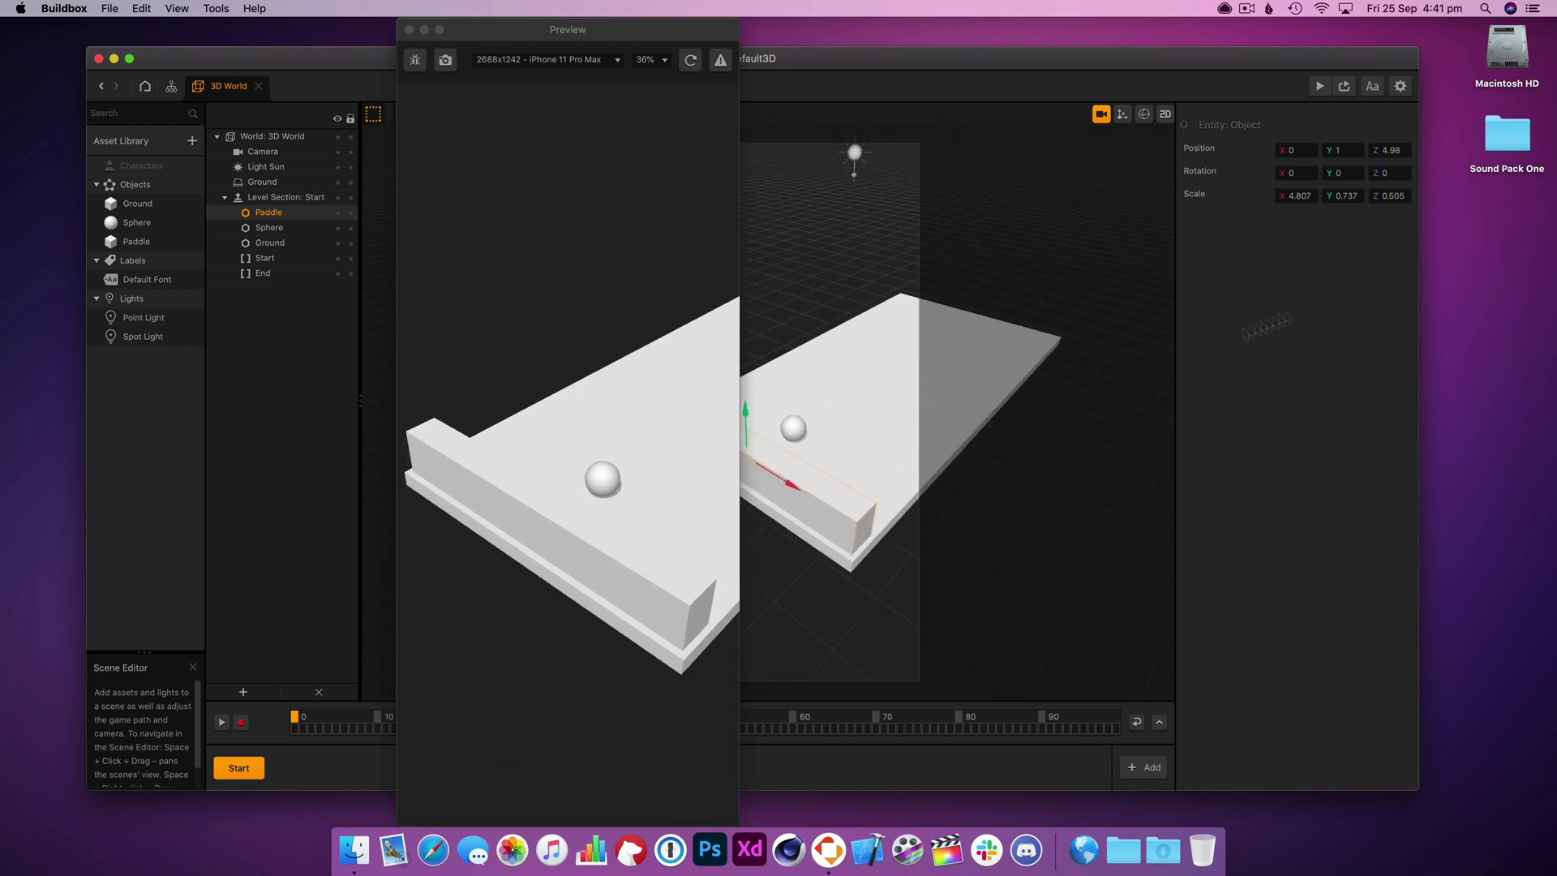
left_click(408, 30)
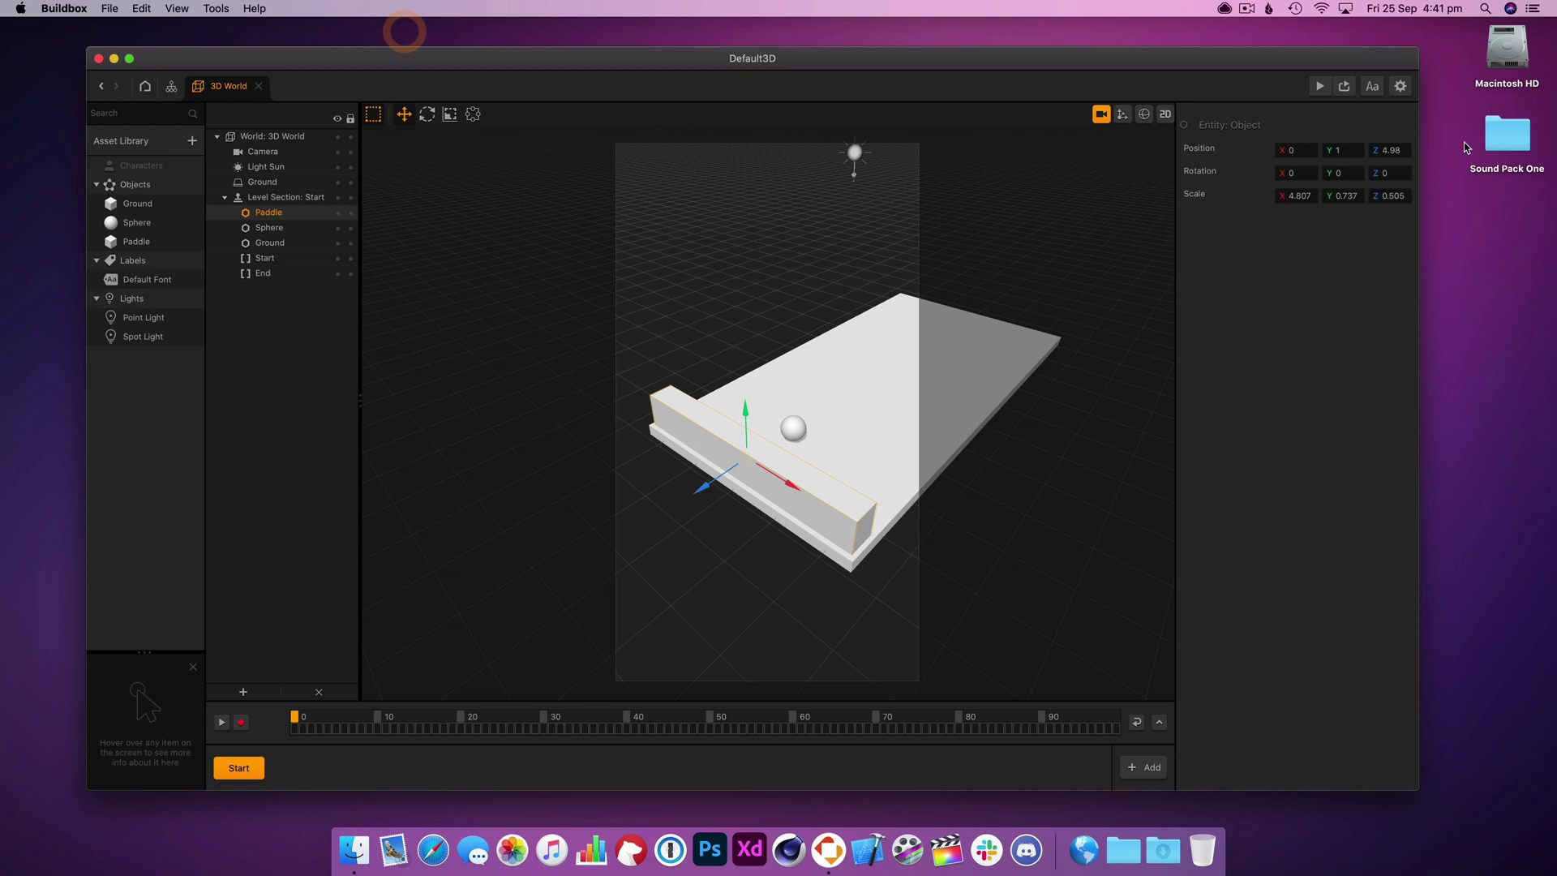
- Change the project orientation from Portrait to Landscape in Project Settings
left_click(1400, 86)
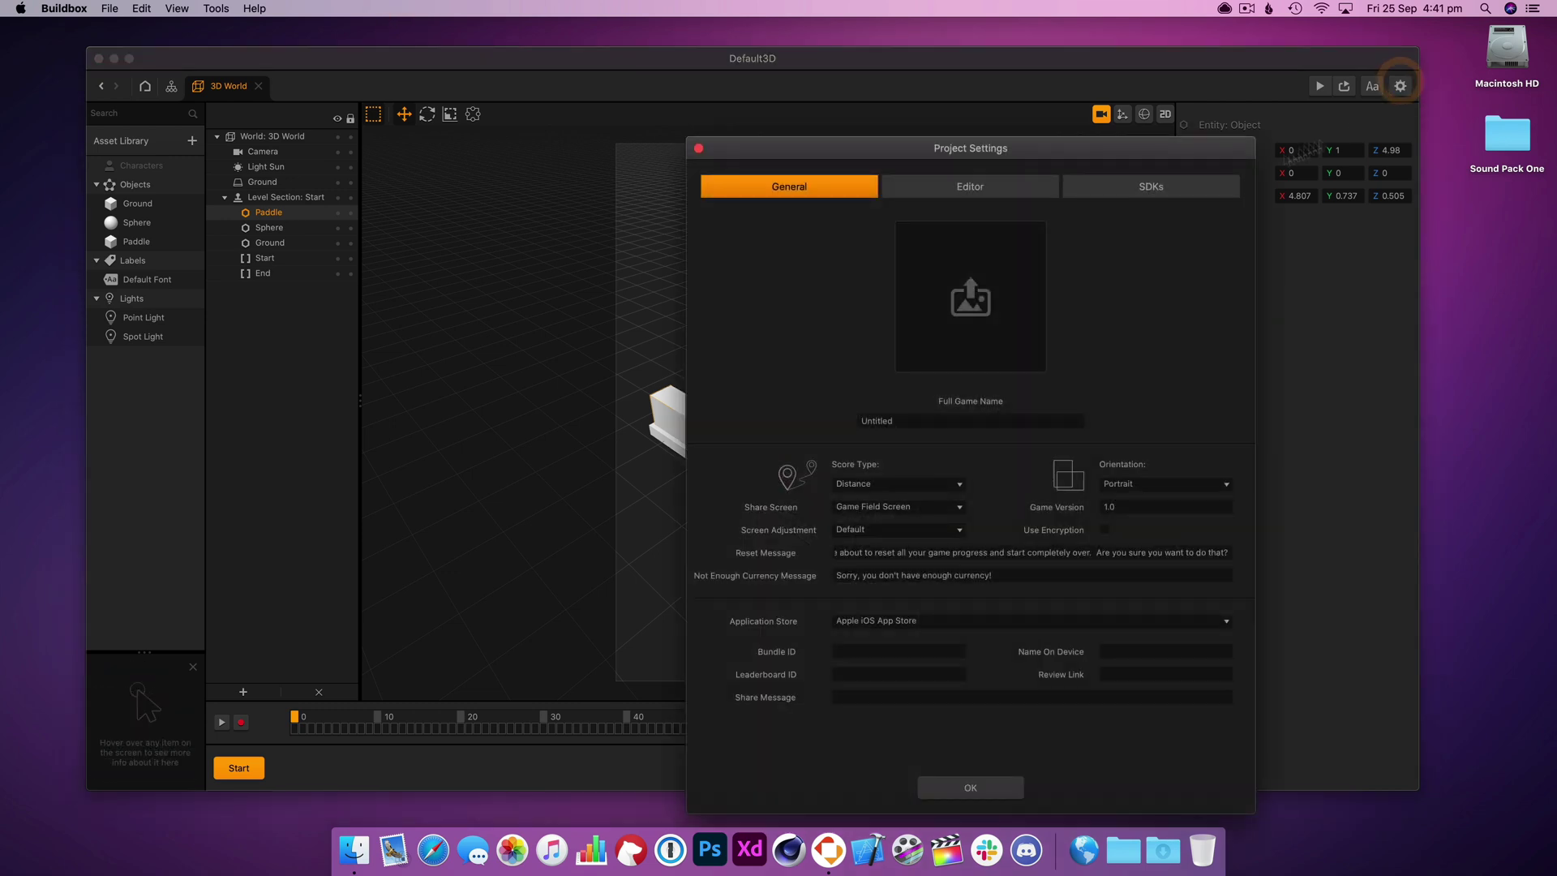
left_click(1138, 480)
left_click(1139, 507)
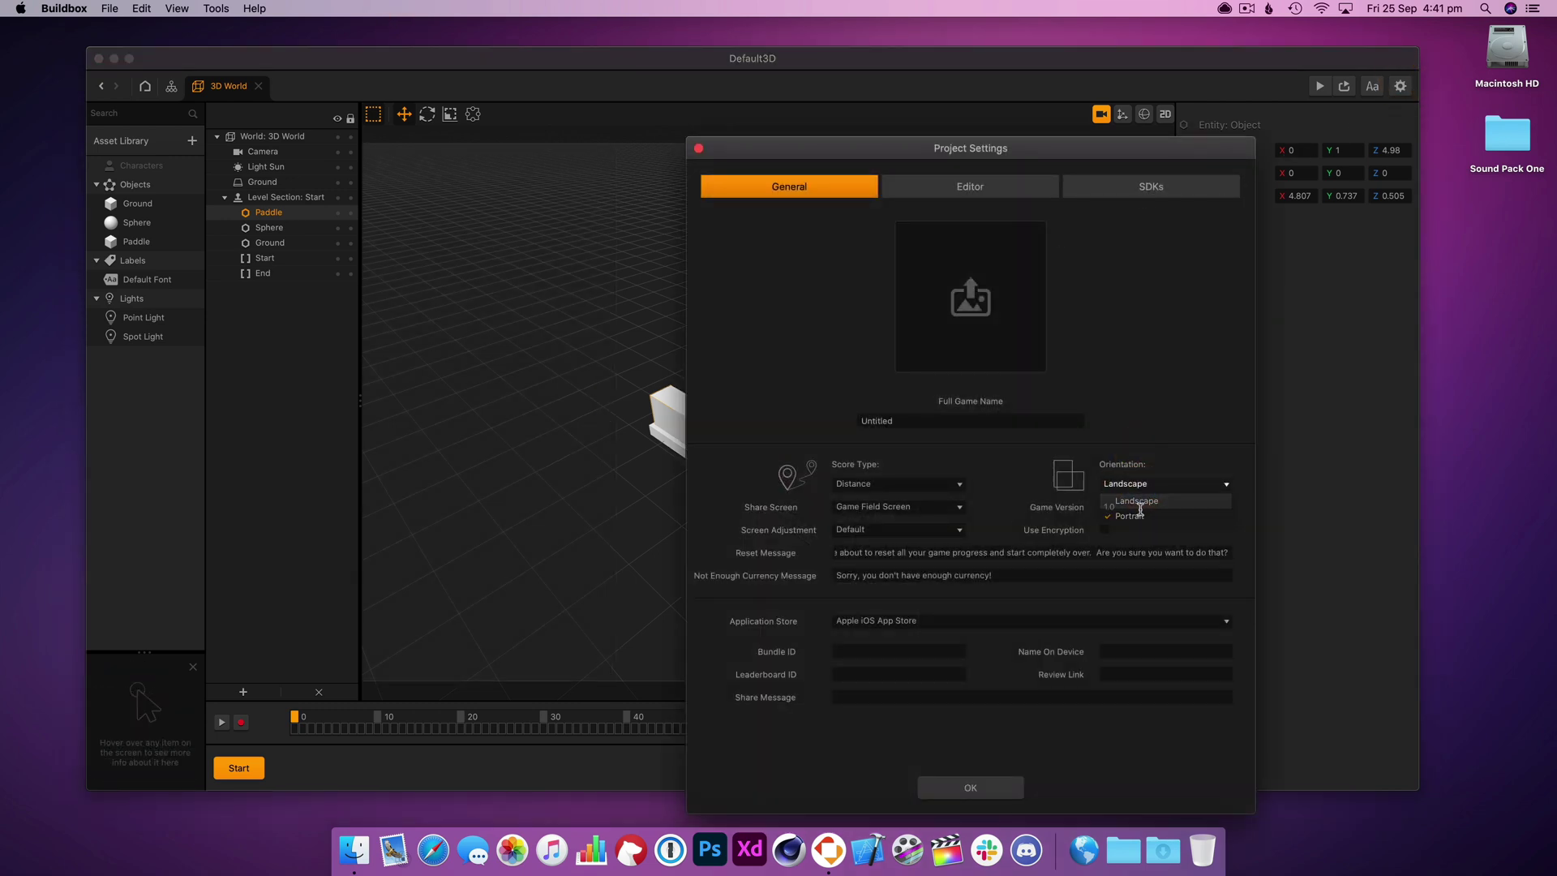
left_click(971, 790)
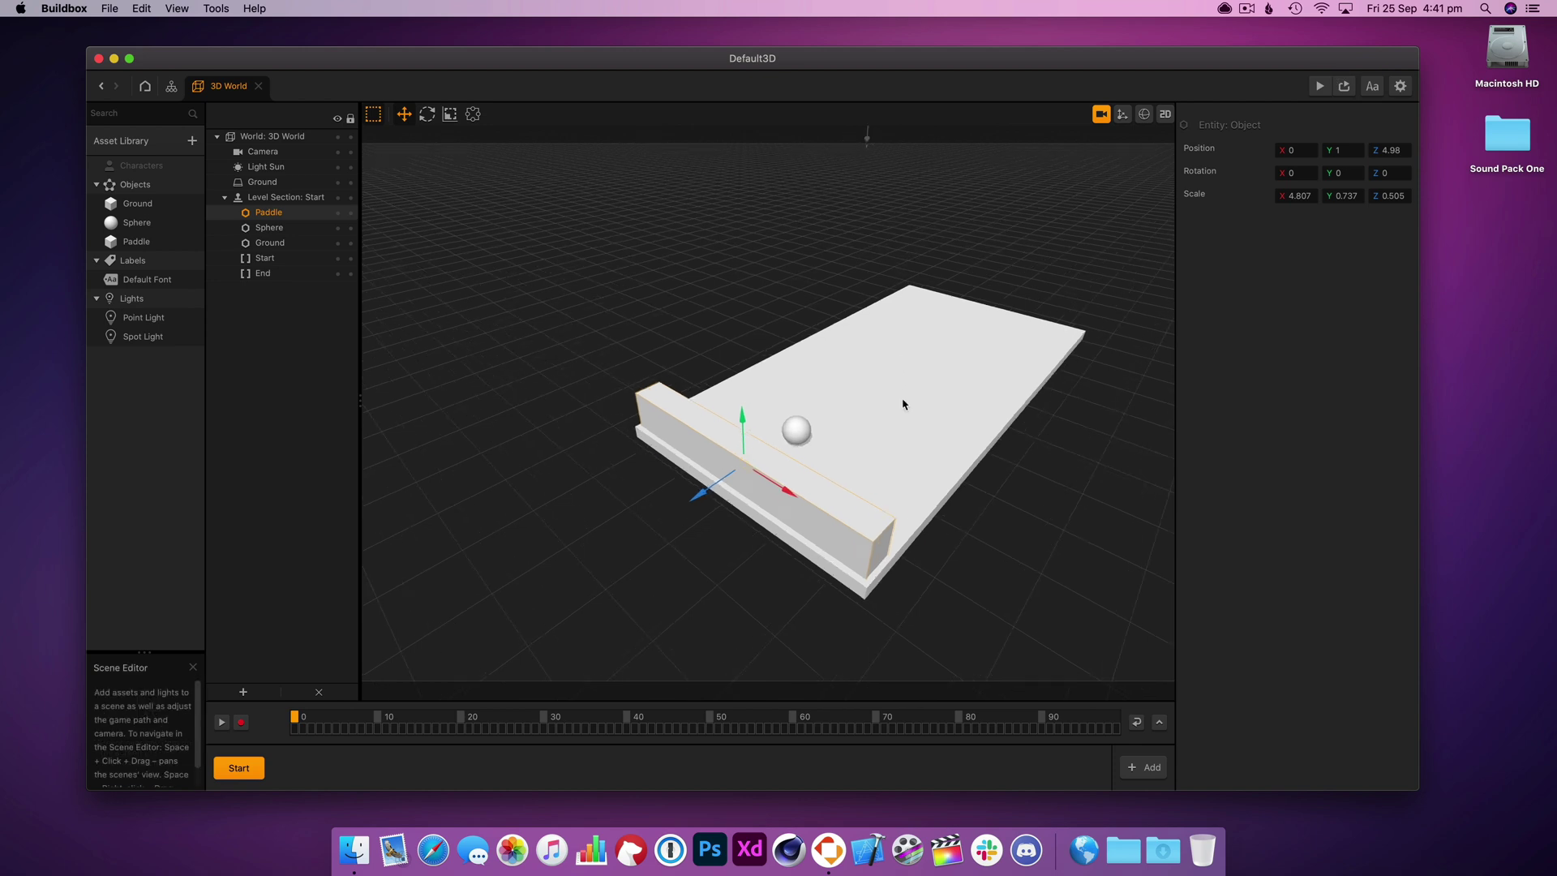
- Preview the game in landscape, then view the Paddle and Sphere asset properties
scroll(1054, 359, "up", 5)
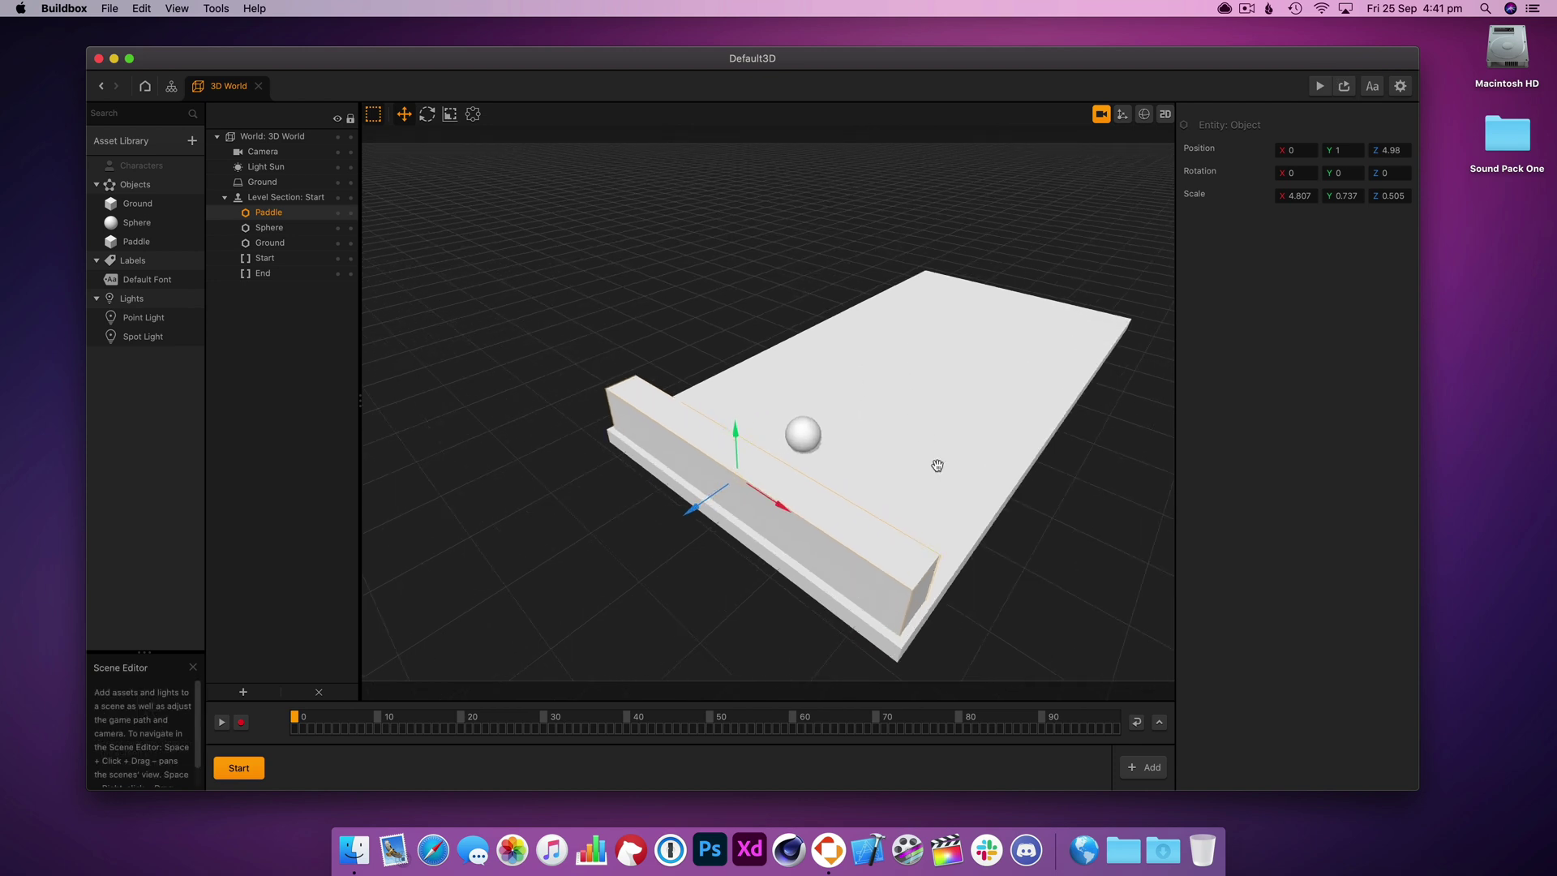
left_click(1356, 88)
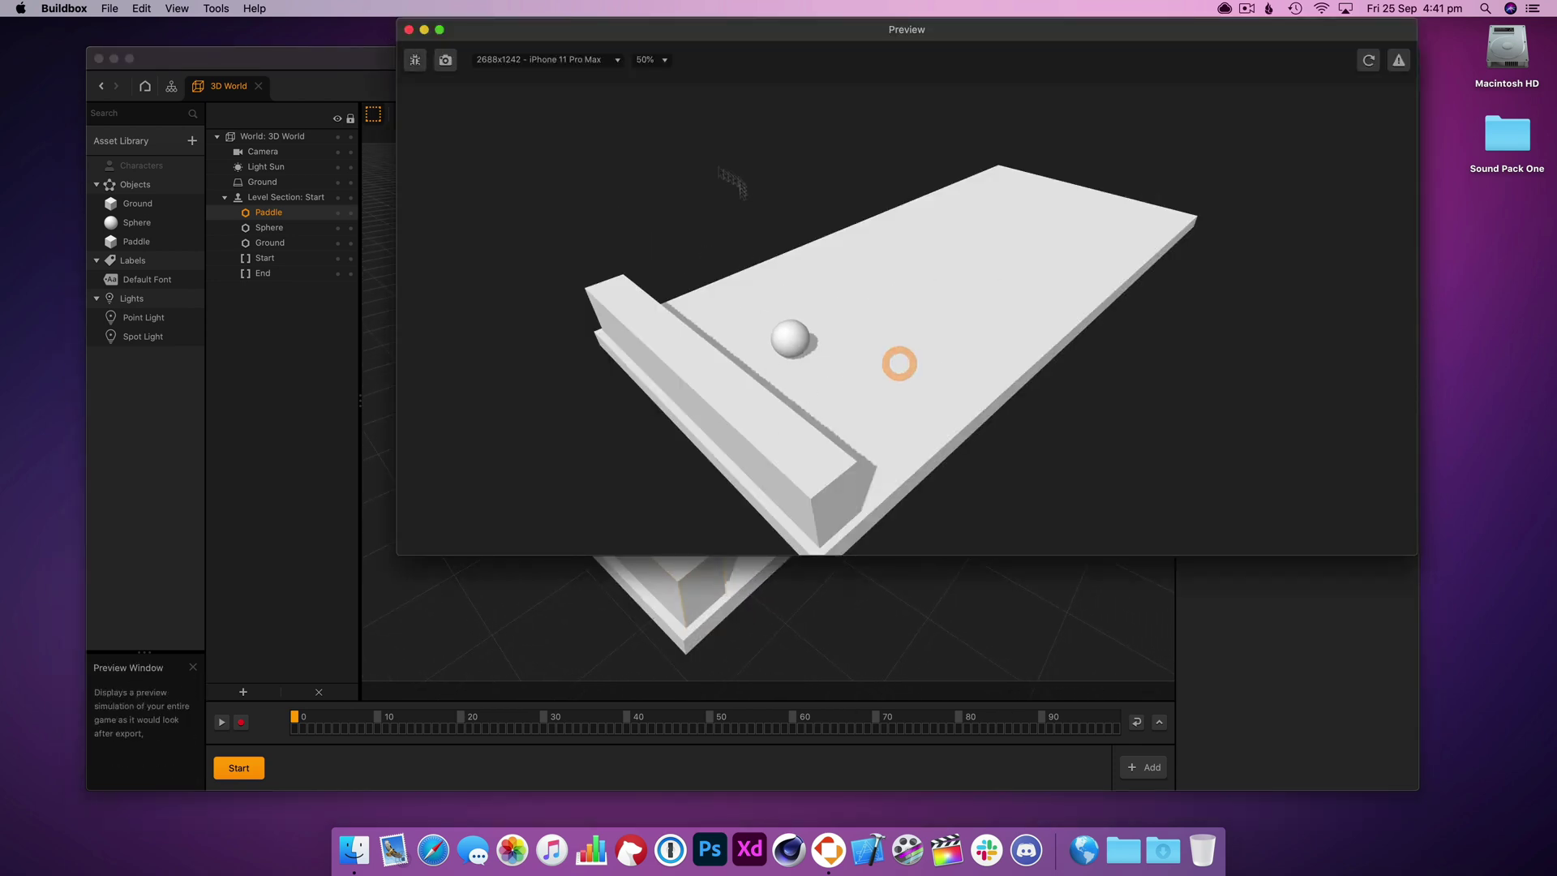
left_click(409, 30)
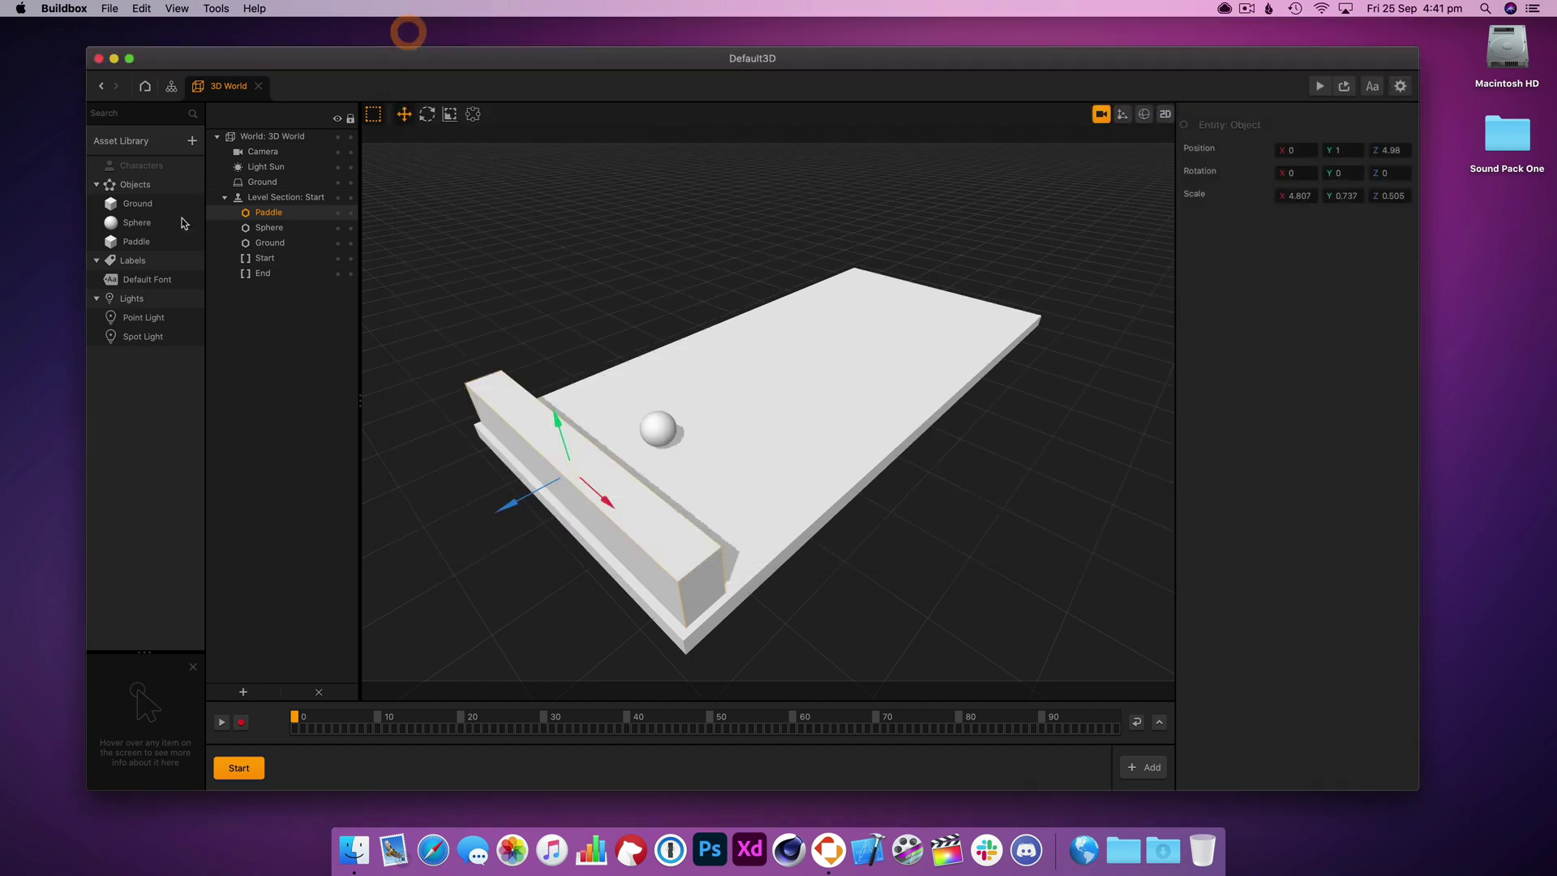
left_click(134, 242)
left_click(131, 224)
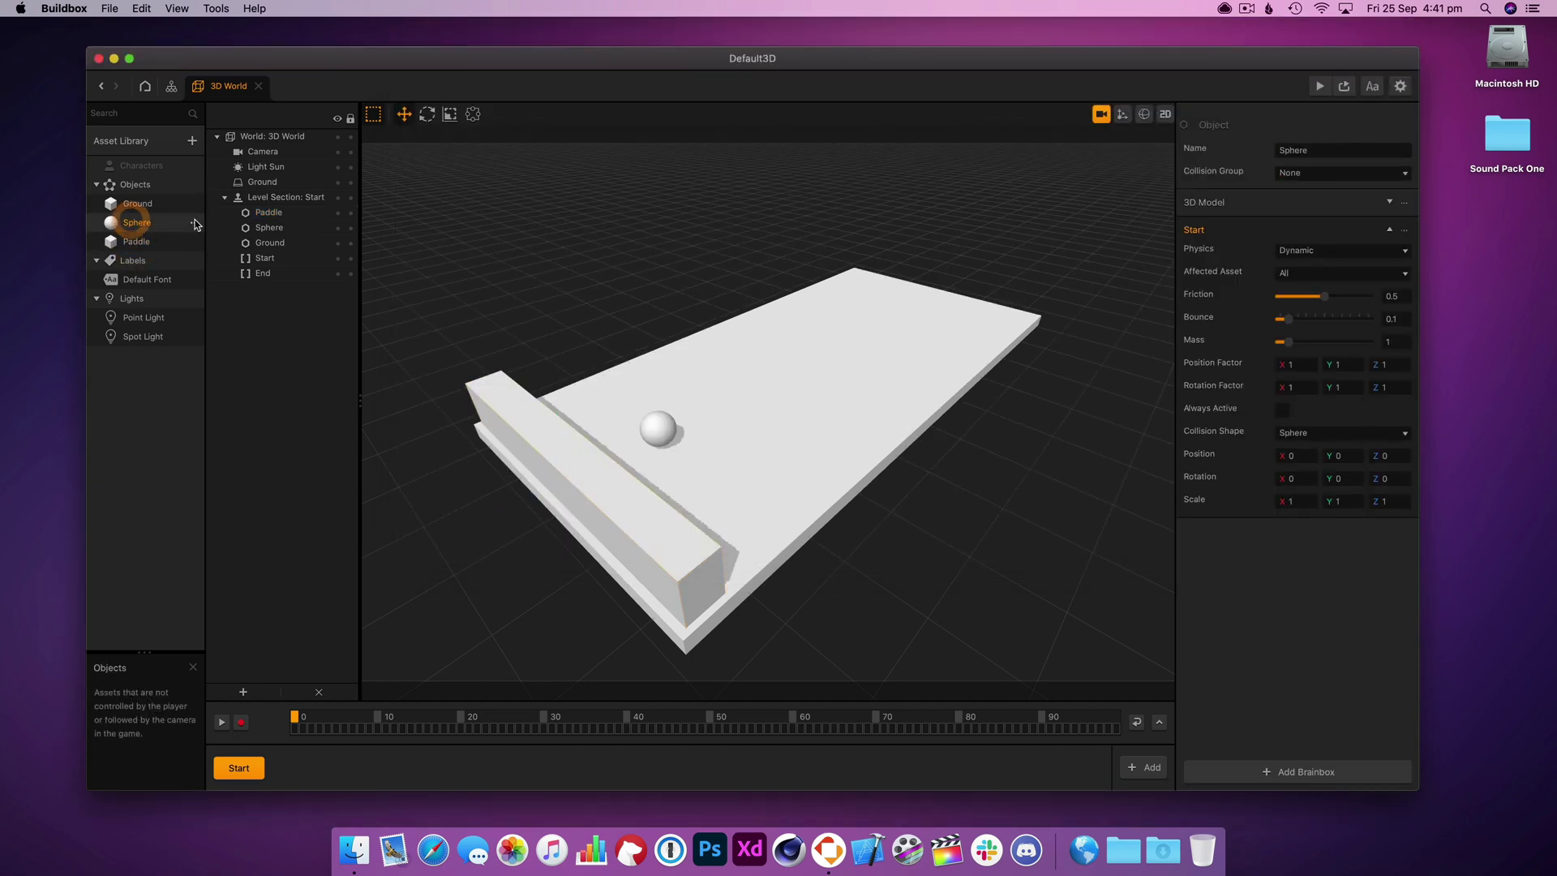
- In the Paddle's node editor, add a Touch Move node found by searching 'tou', wired from Start
left_click(140, 243)
double_click(136, 245)
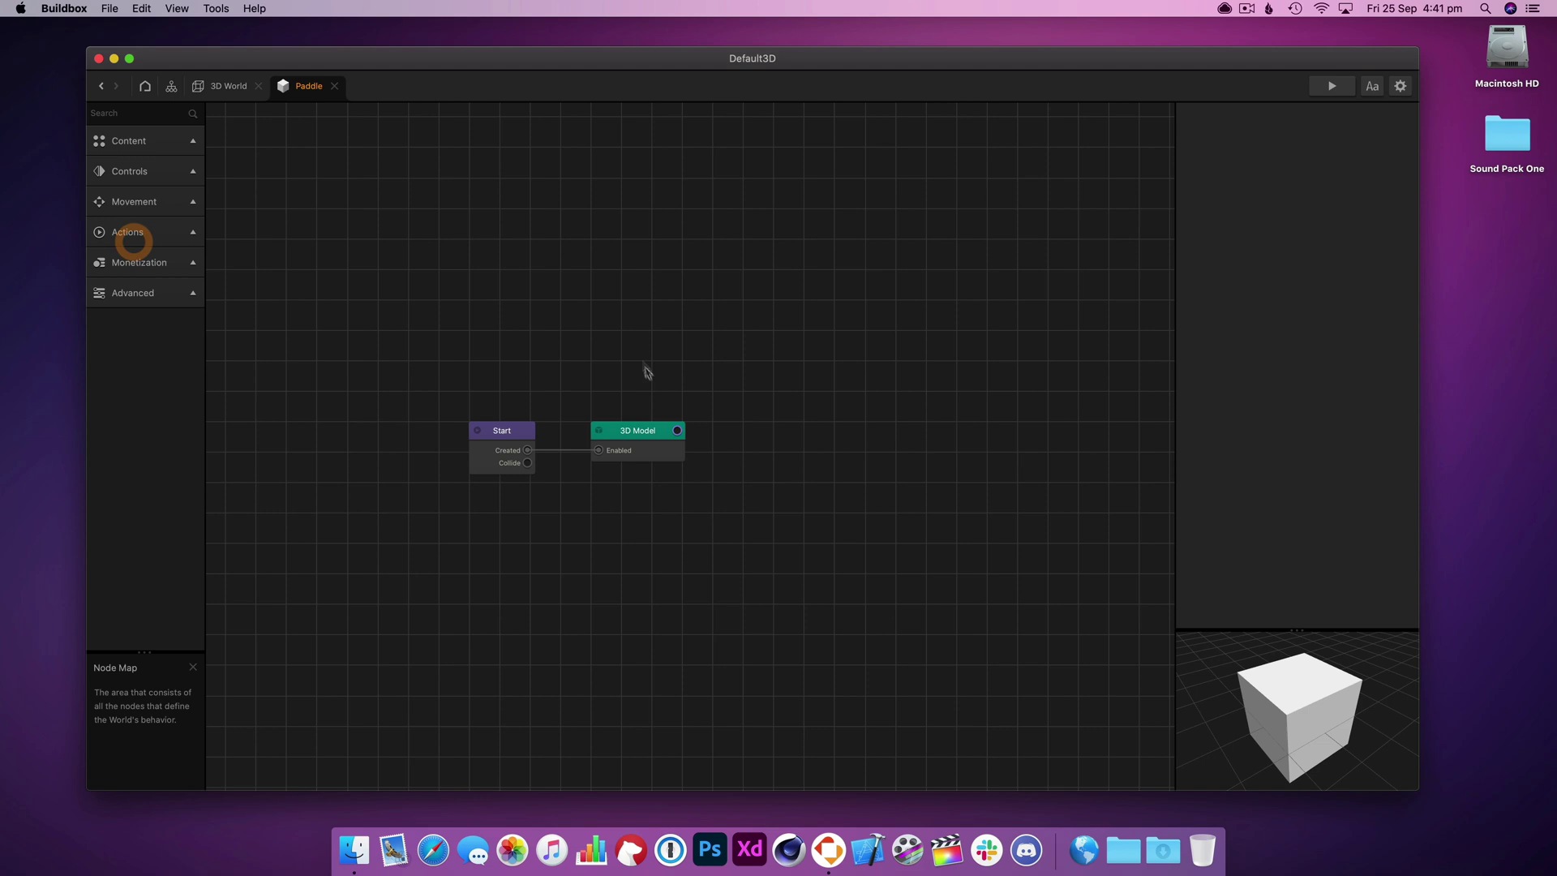
left_click(658, 401)
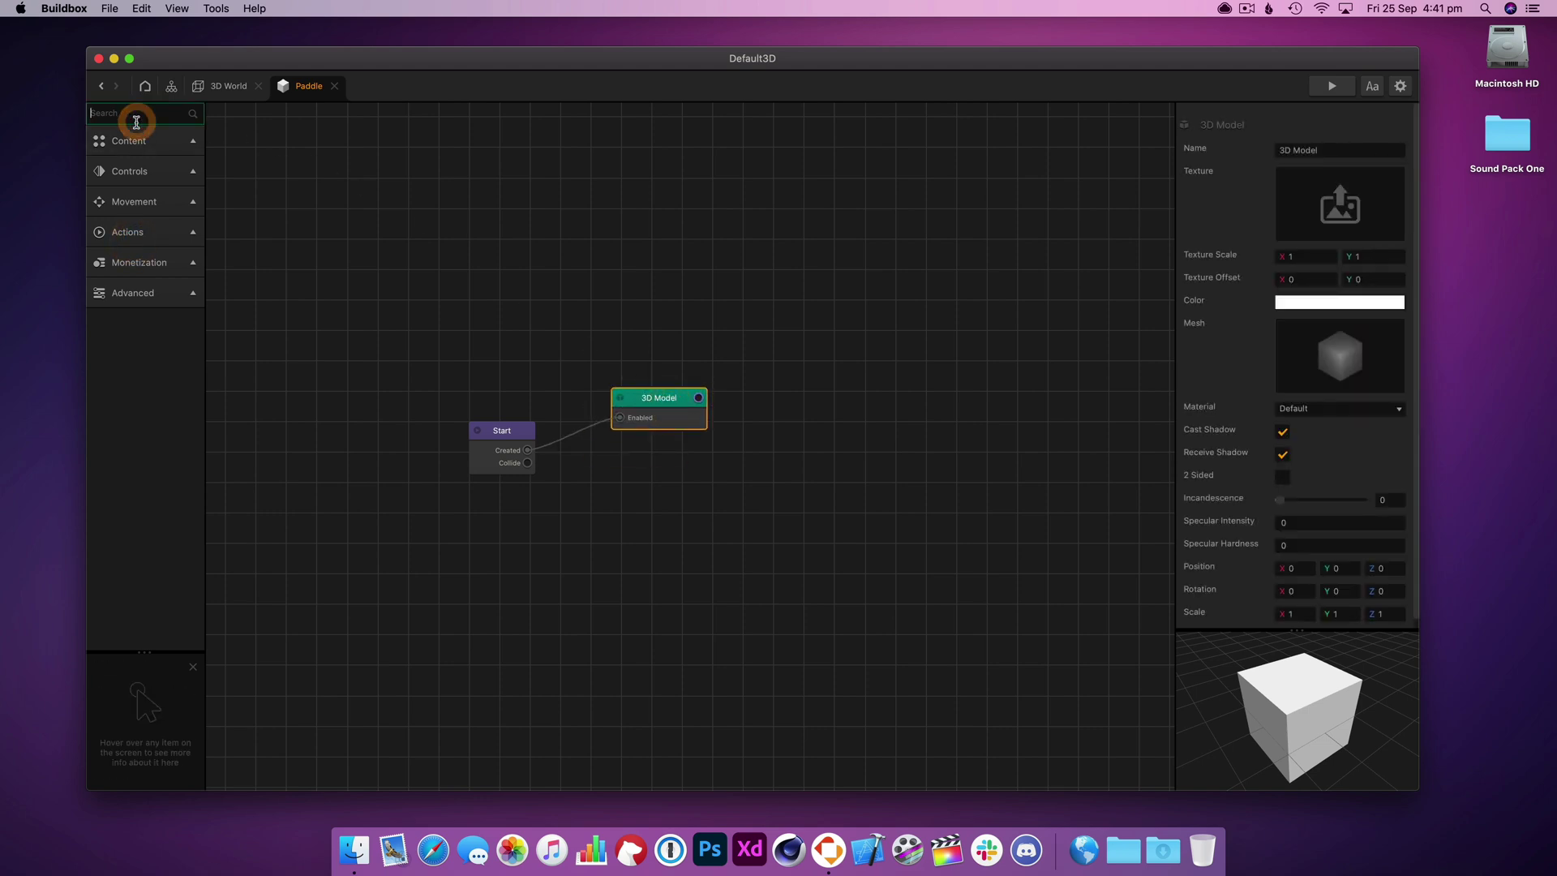
type("tou")
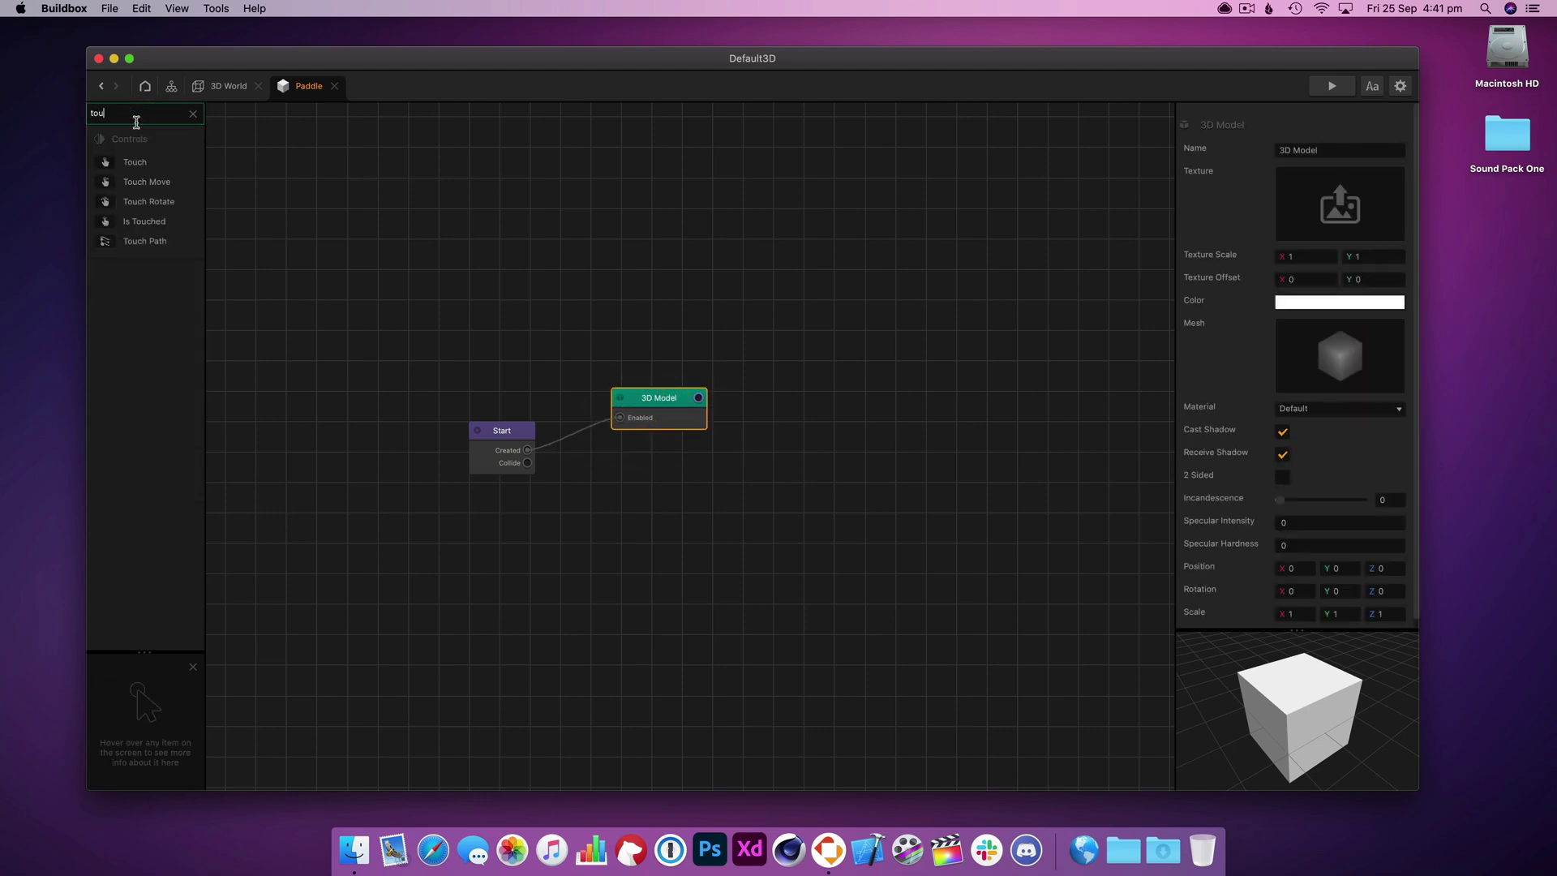
mouse_move(150, 186)
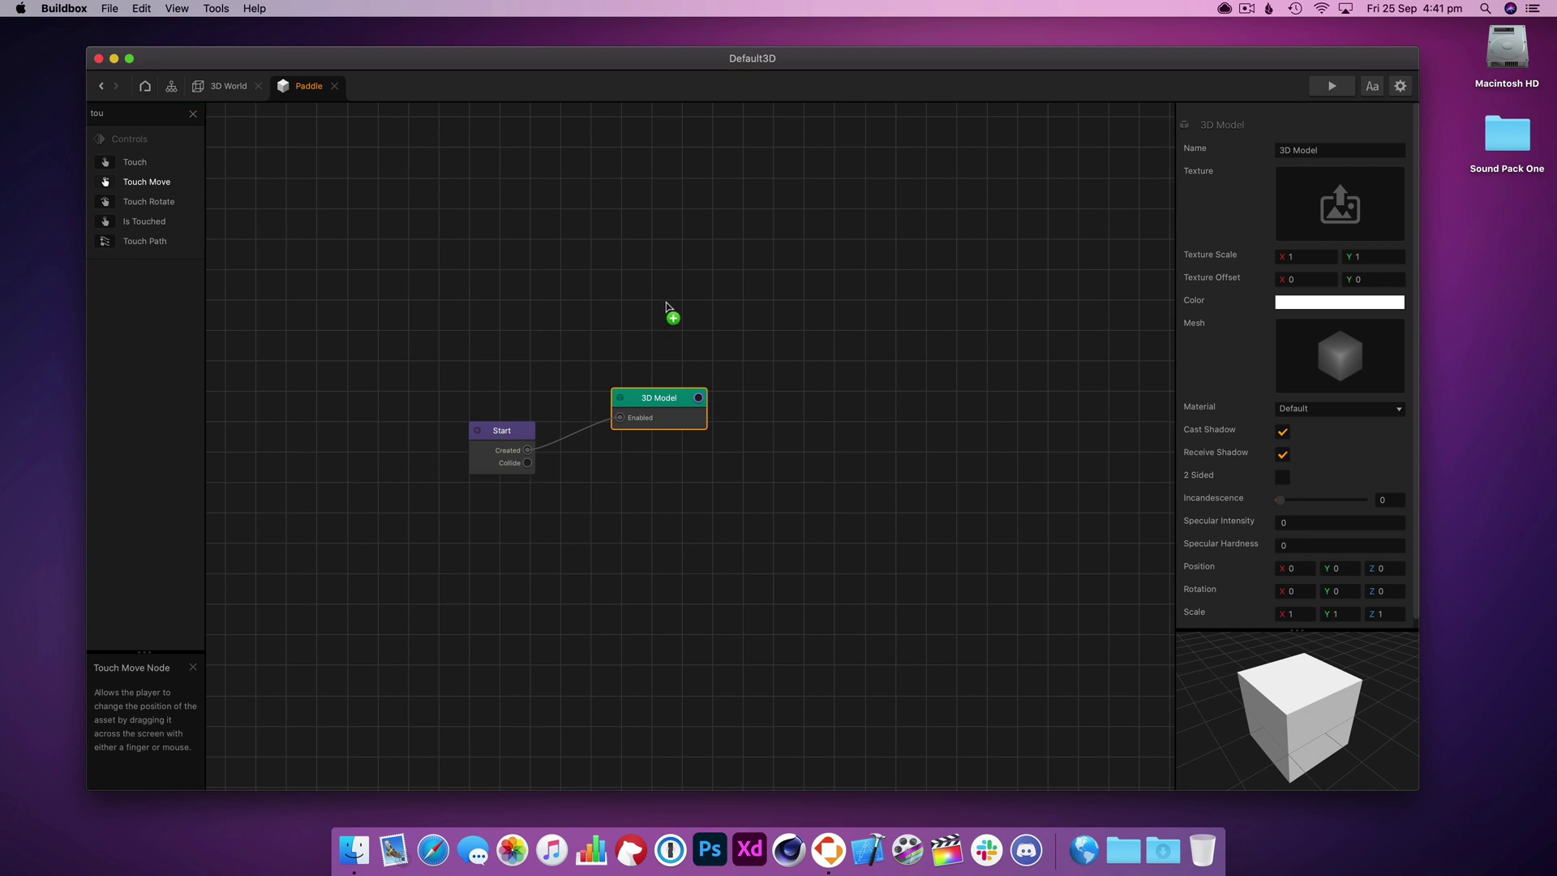
left_click_drag(666, 308, 649, 323)
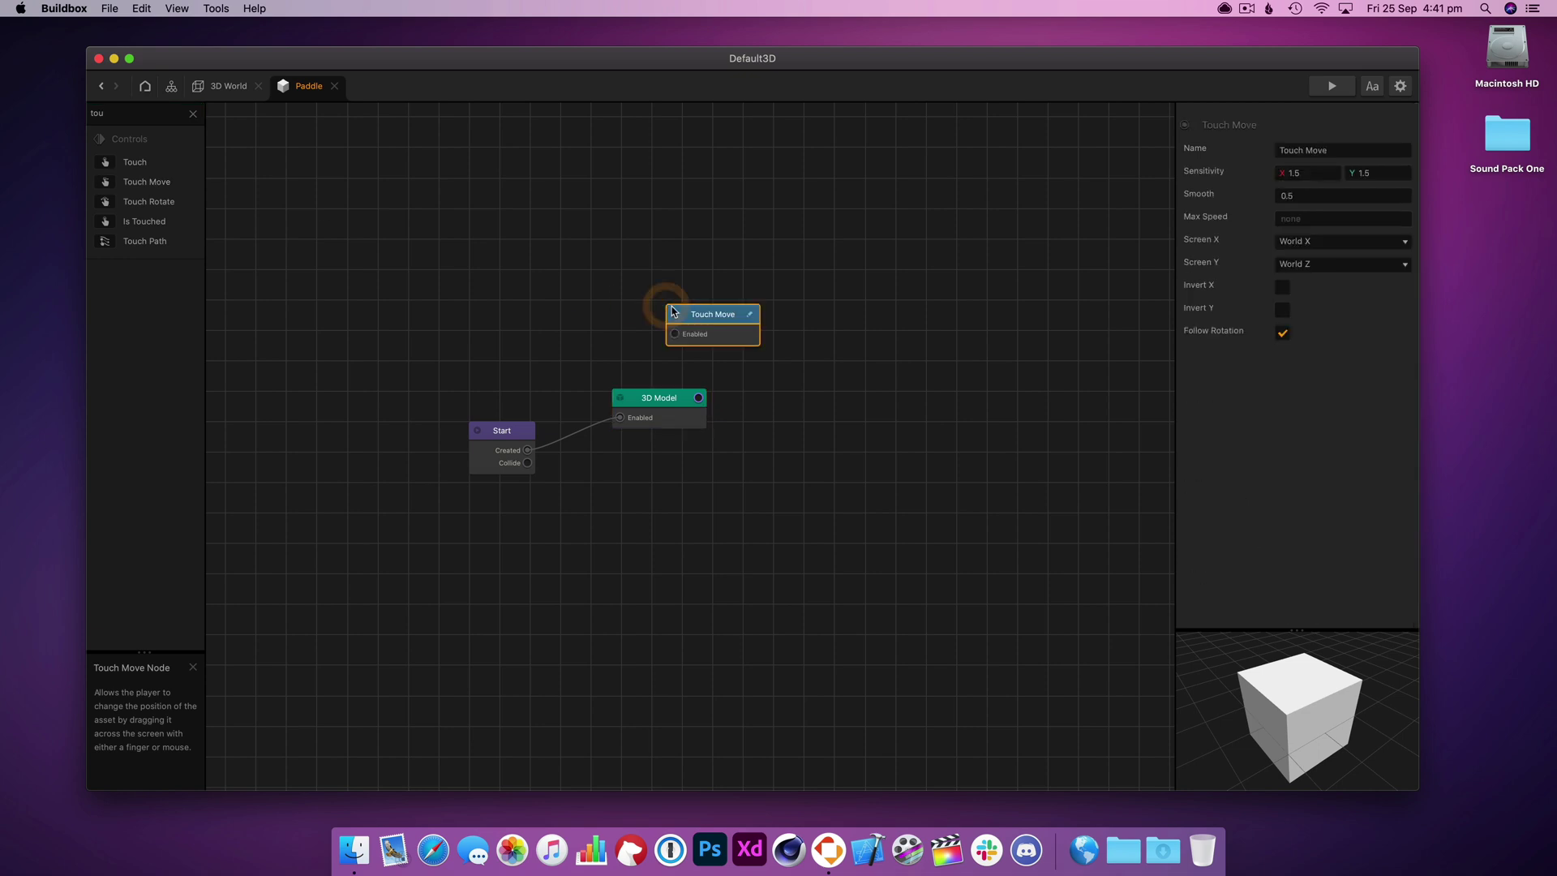
left_click(532, 454)
scroll(636, 354, "up", 5)
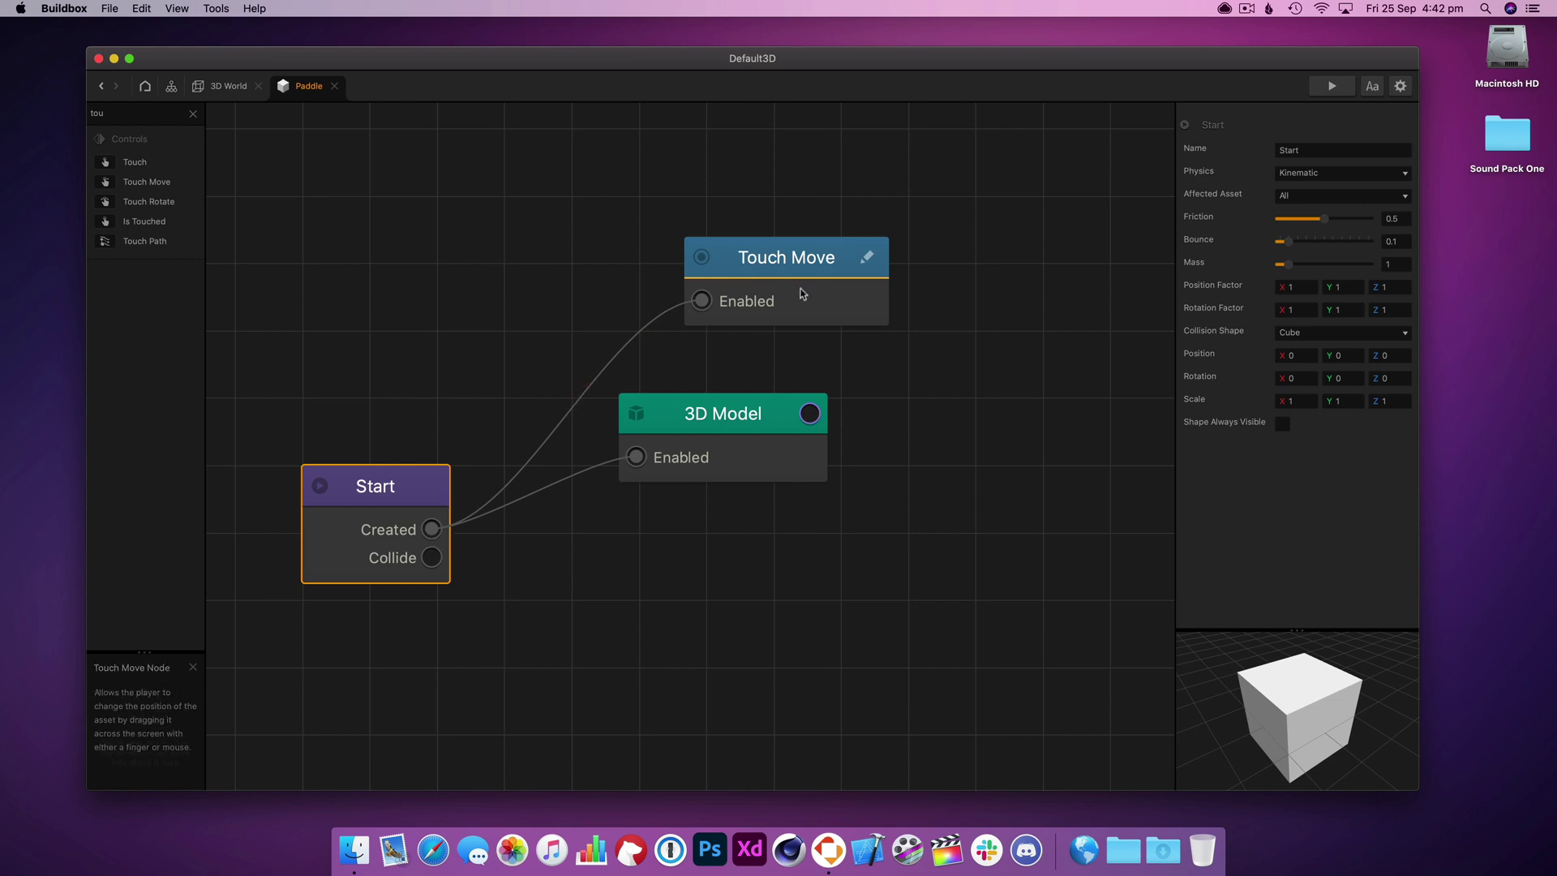
left_click_drag(787, 275, 758, 307)
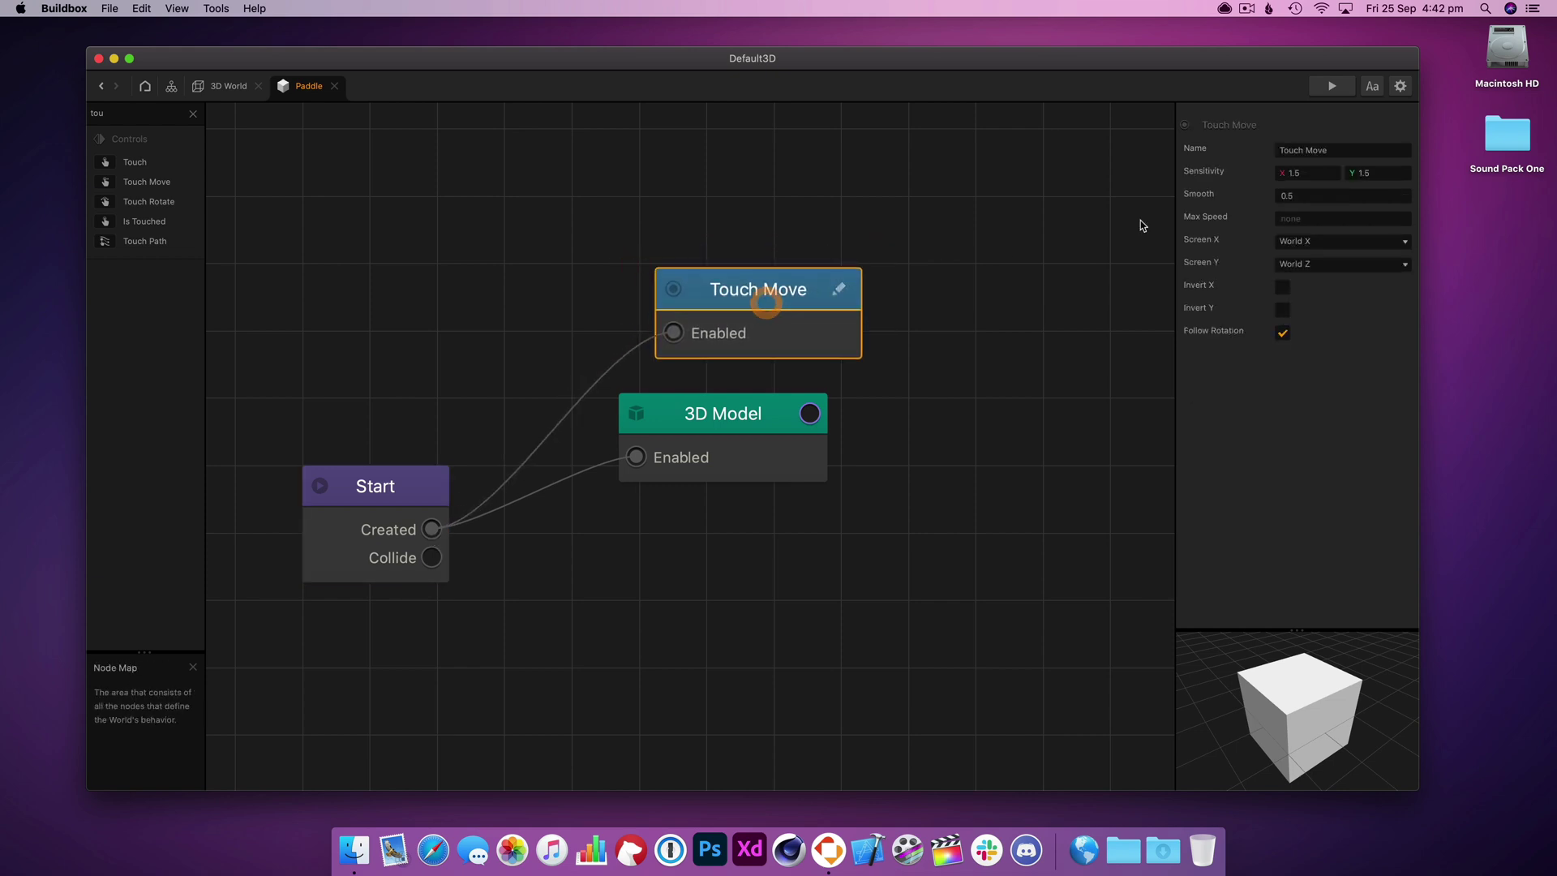
left_click(1328, 88)
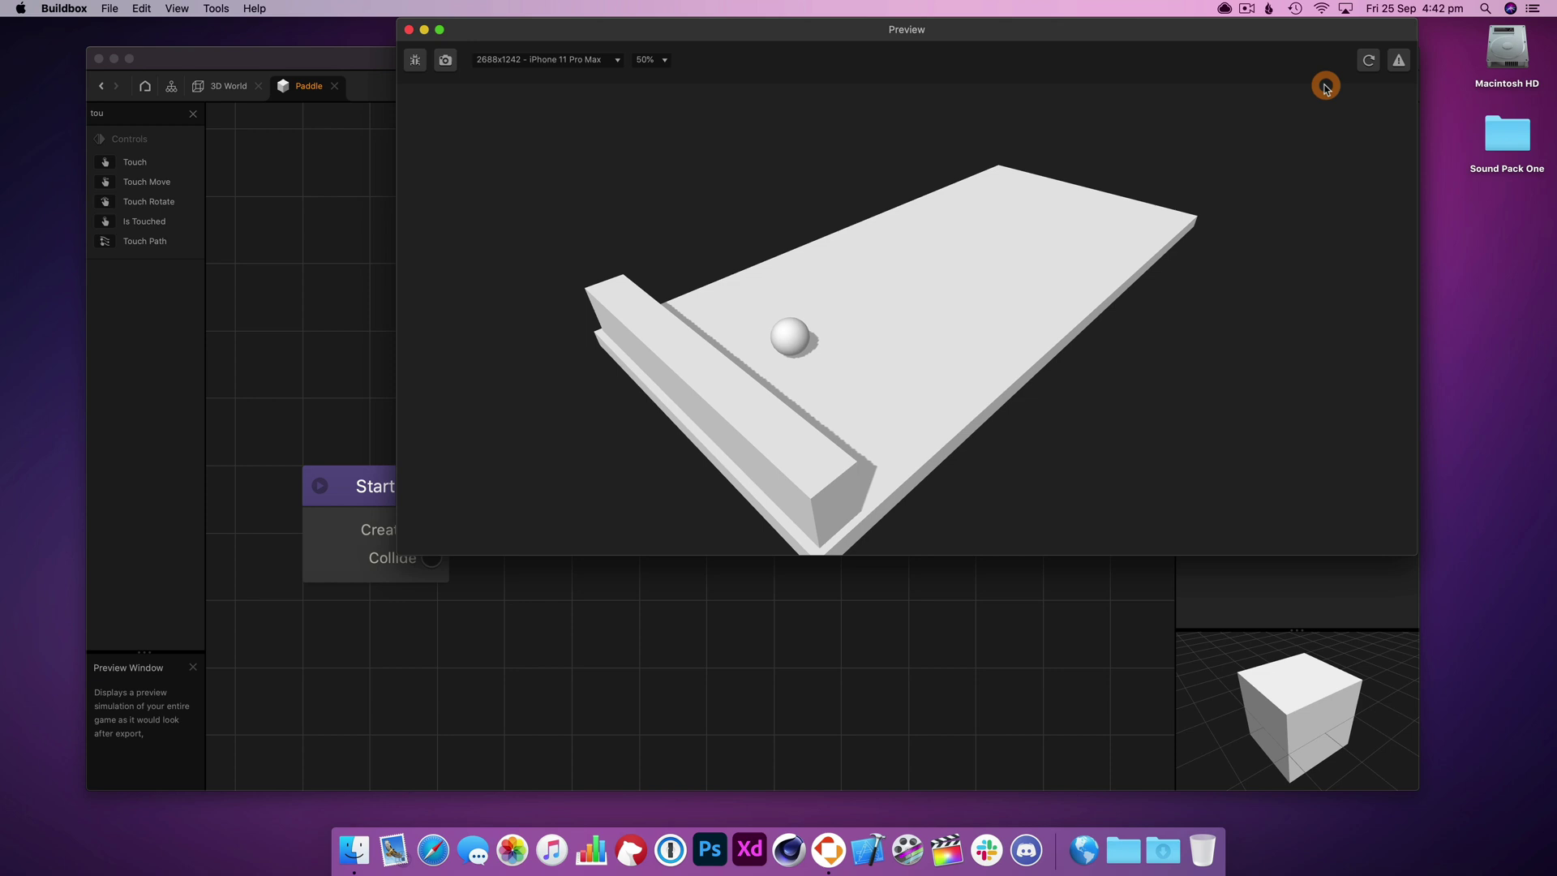
left_click_drag(771, 484, 674, 271)
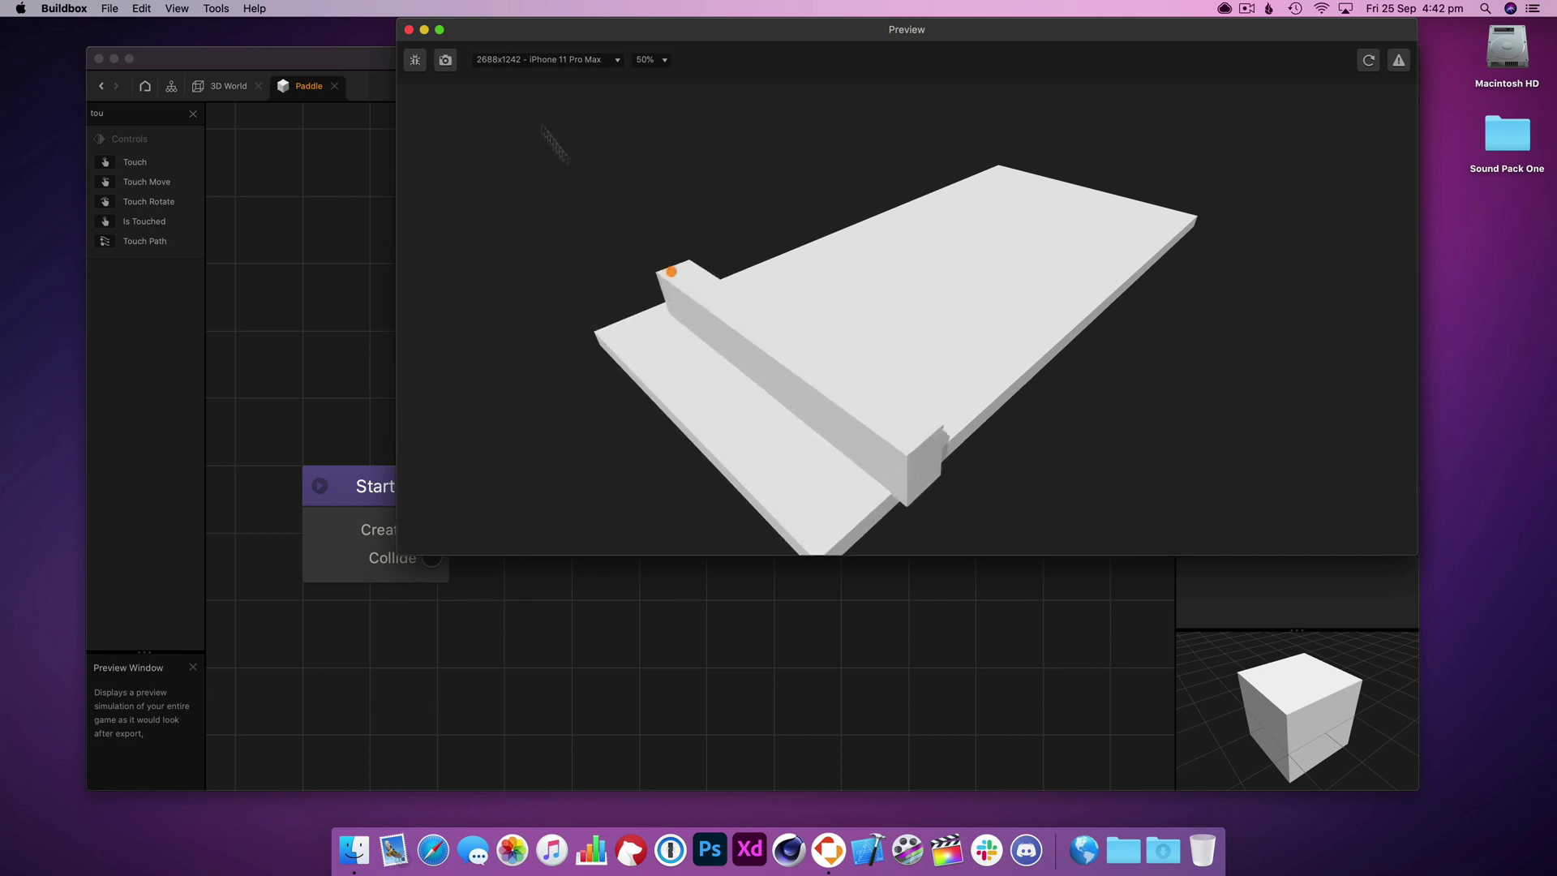
left_click(408, 30)
left_click(1331, 86)
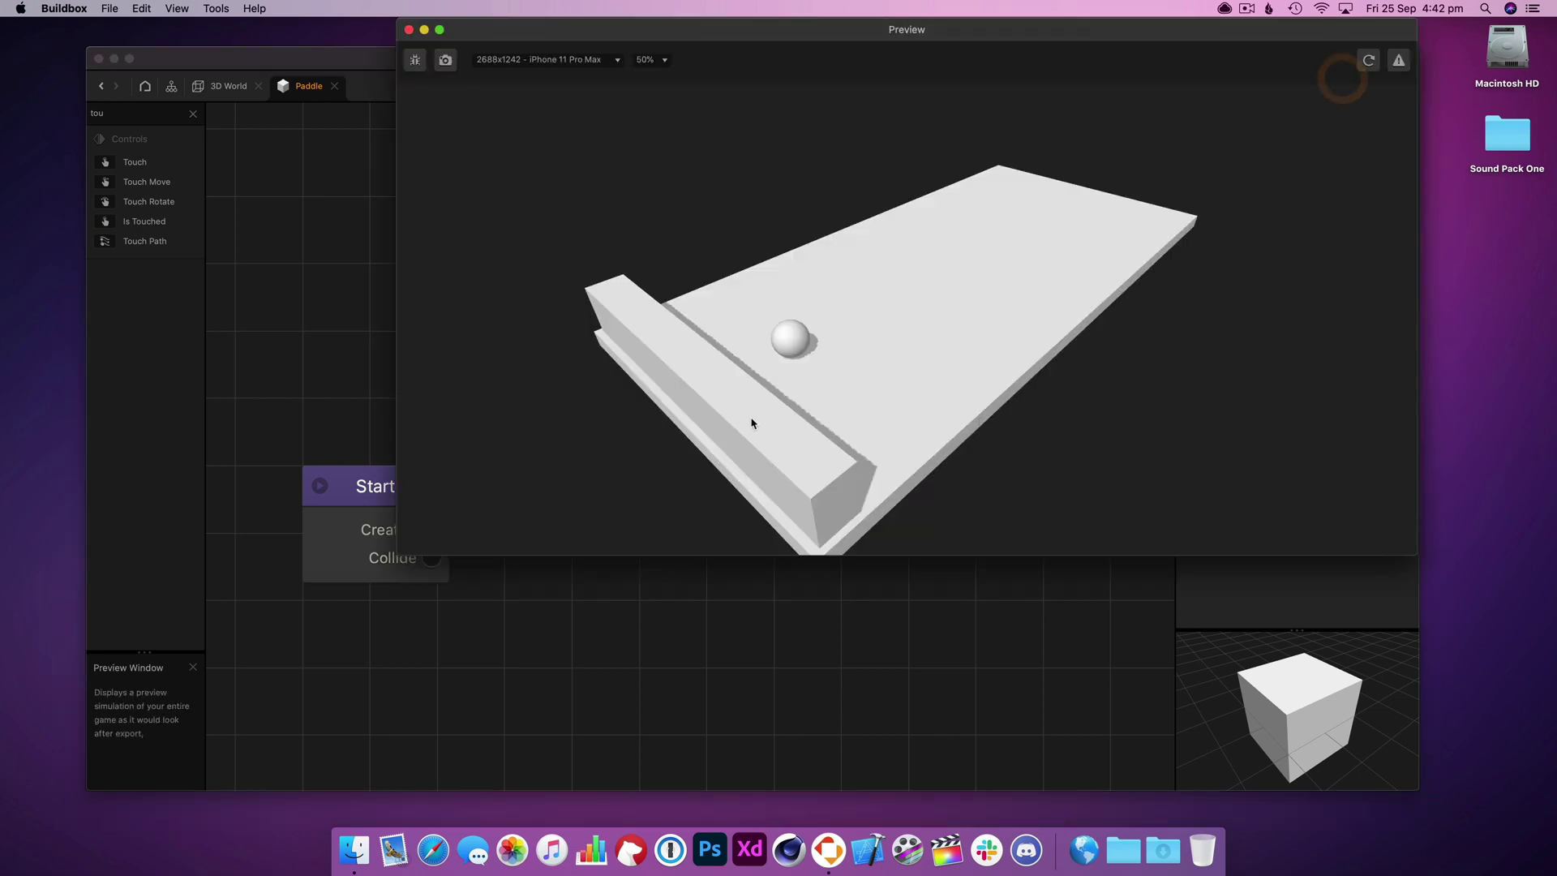
left_click_drag(748, 418, 620, 320)
left_click(407, 30)
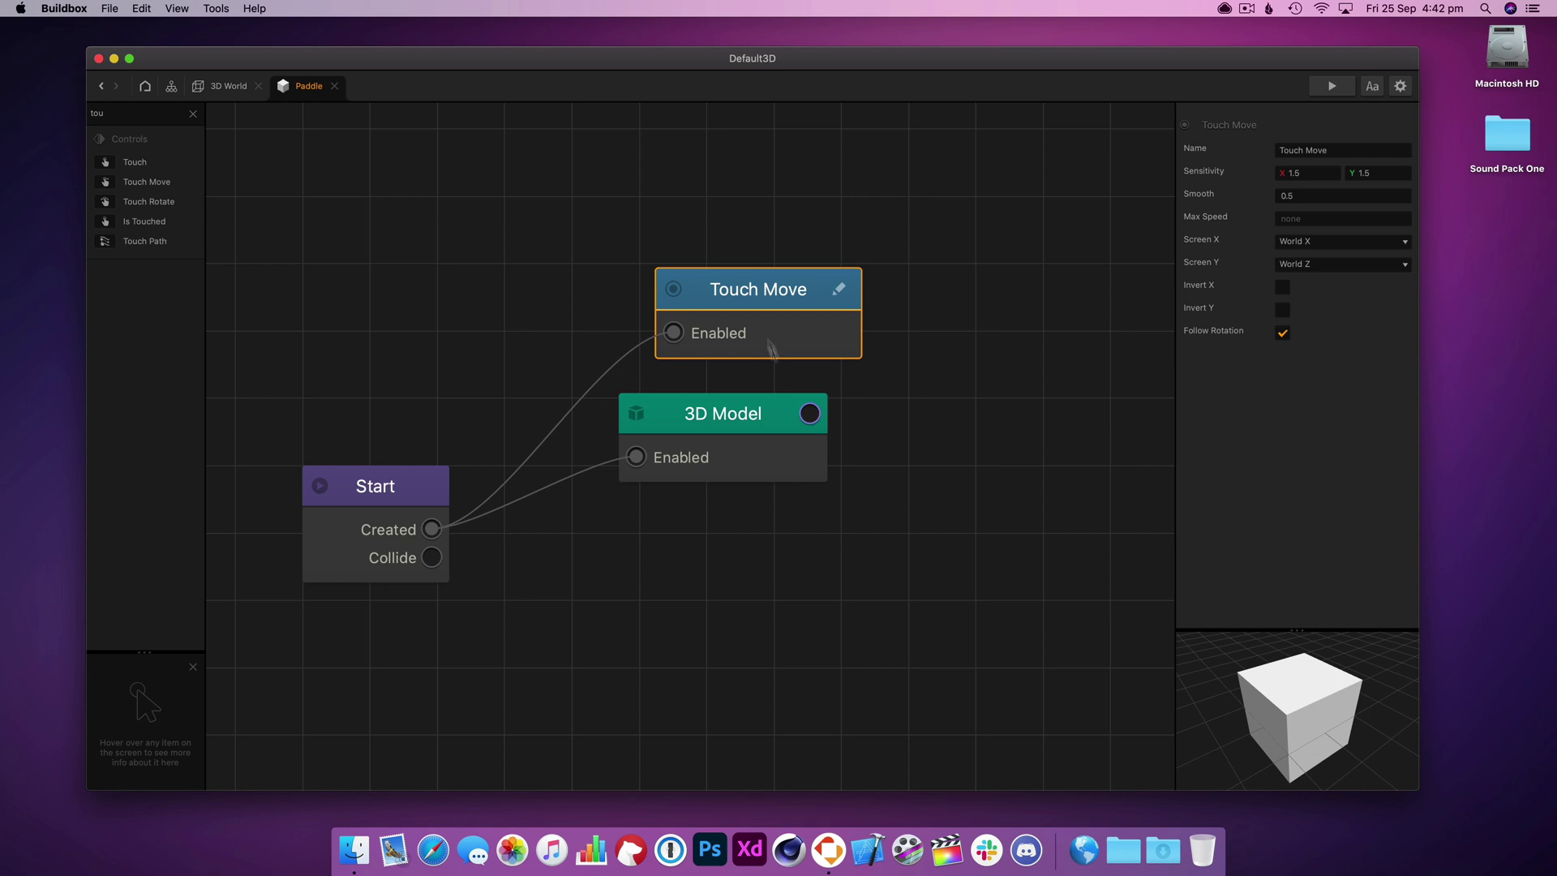
- Add a Position Limiter node via search 'po' and link Start's Created output to it
scroll(632, 399, "down", 3)
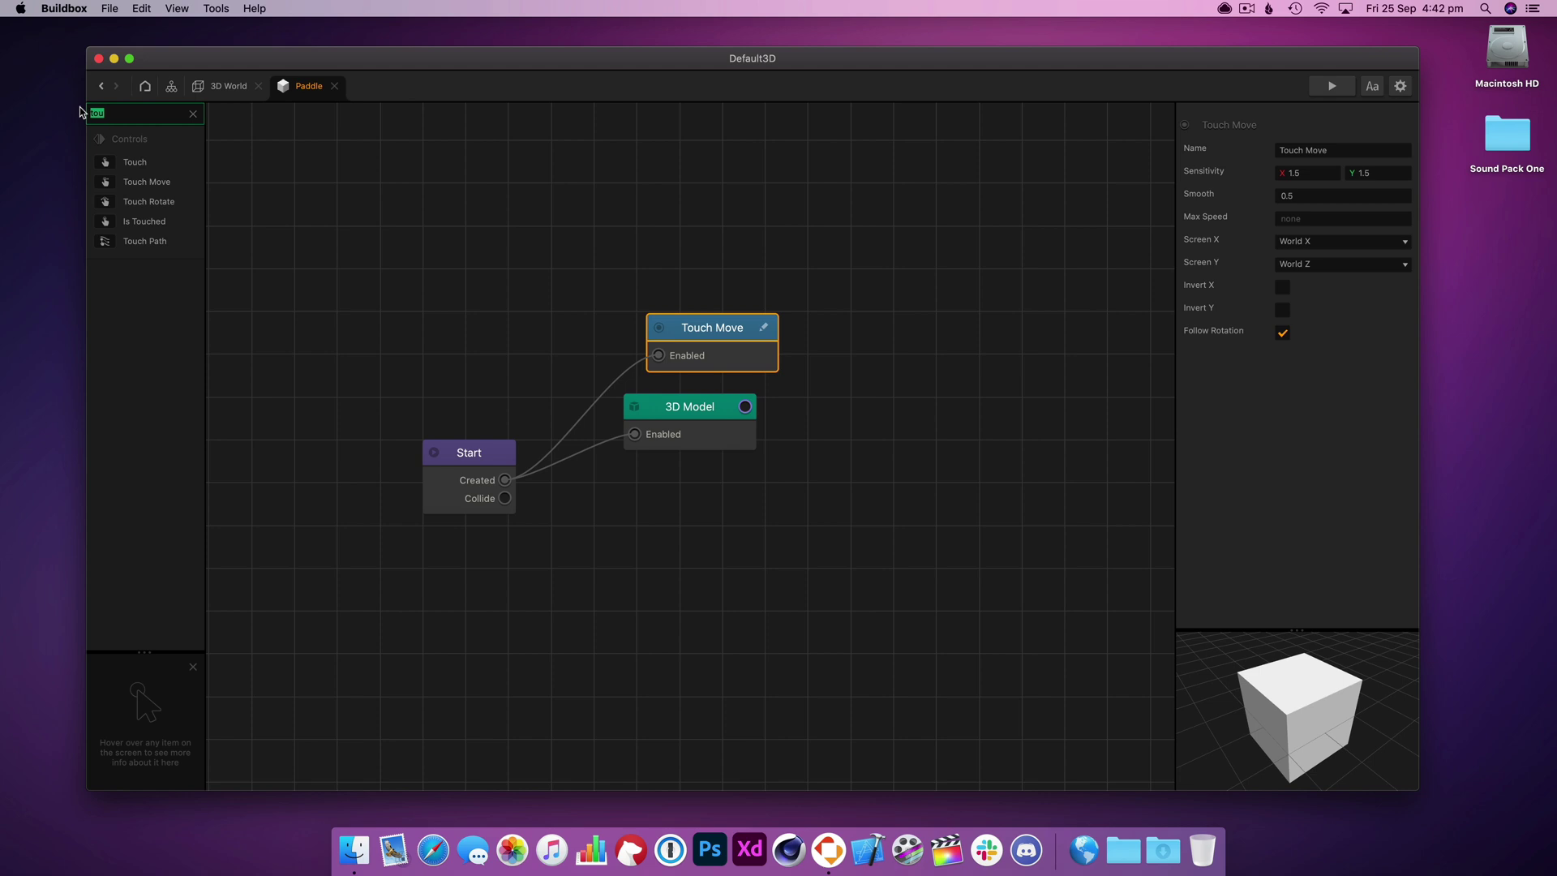
key("BackSpace")
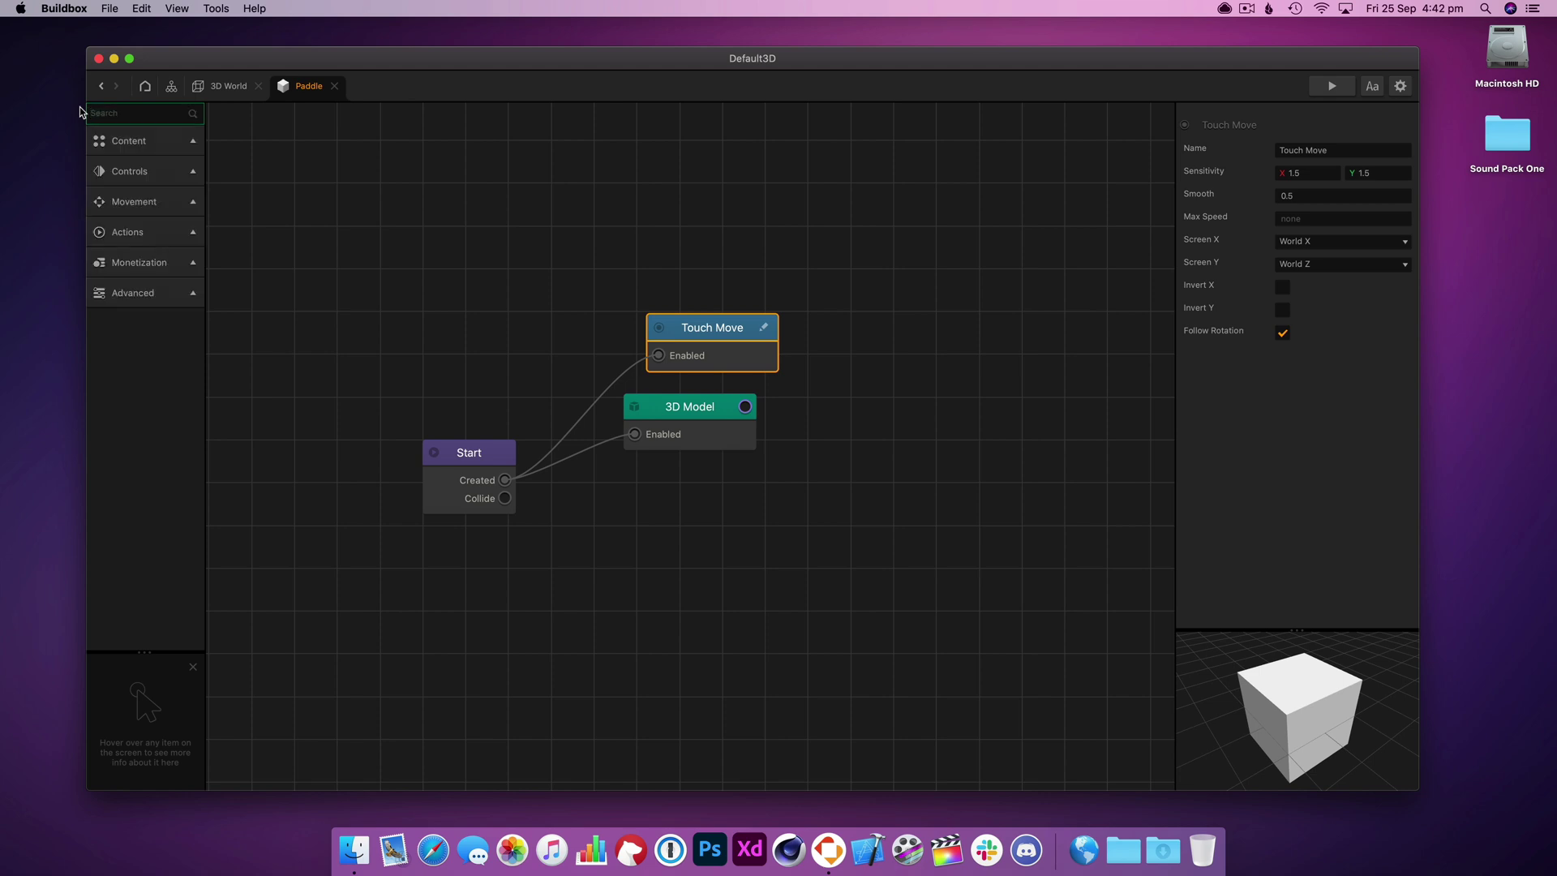
type("po")
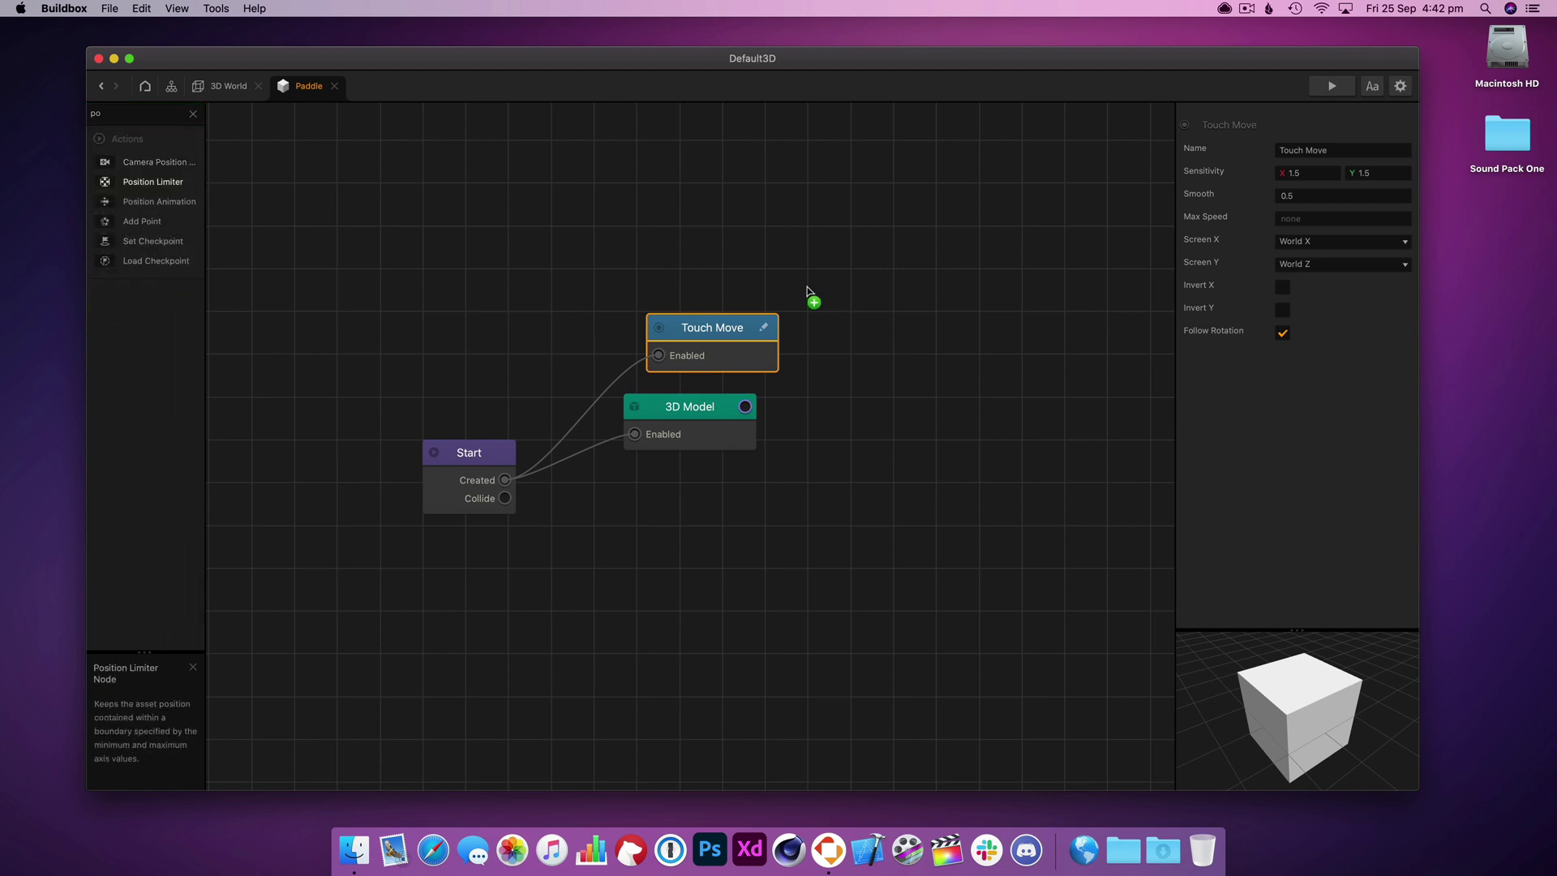
left_click_drag(808, 290, 553, 256)
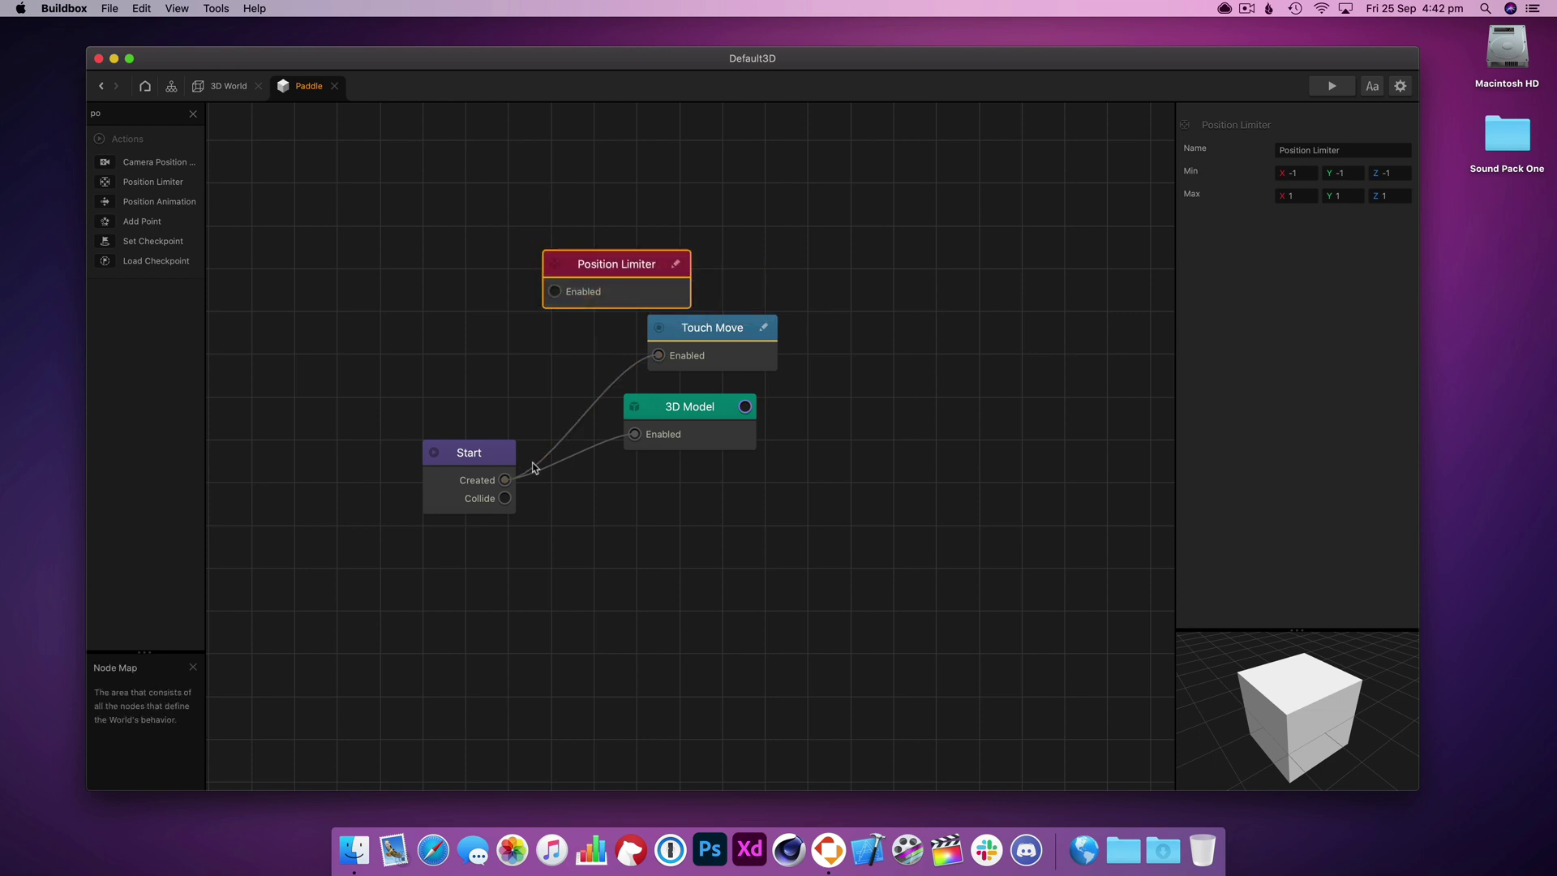
left_click_drag(506, 481, 556, 293)
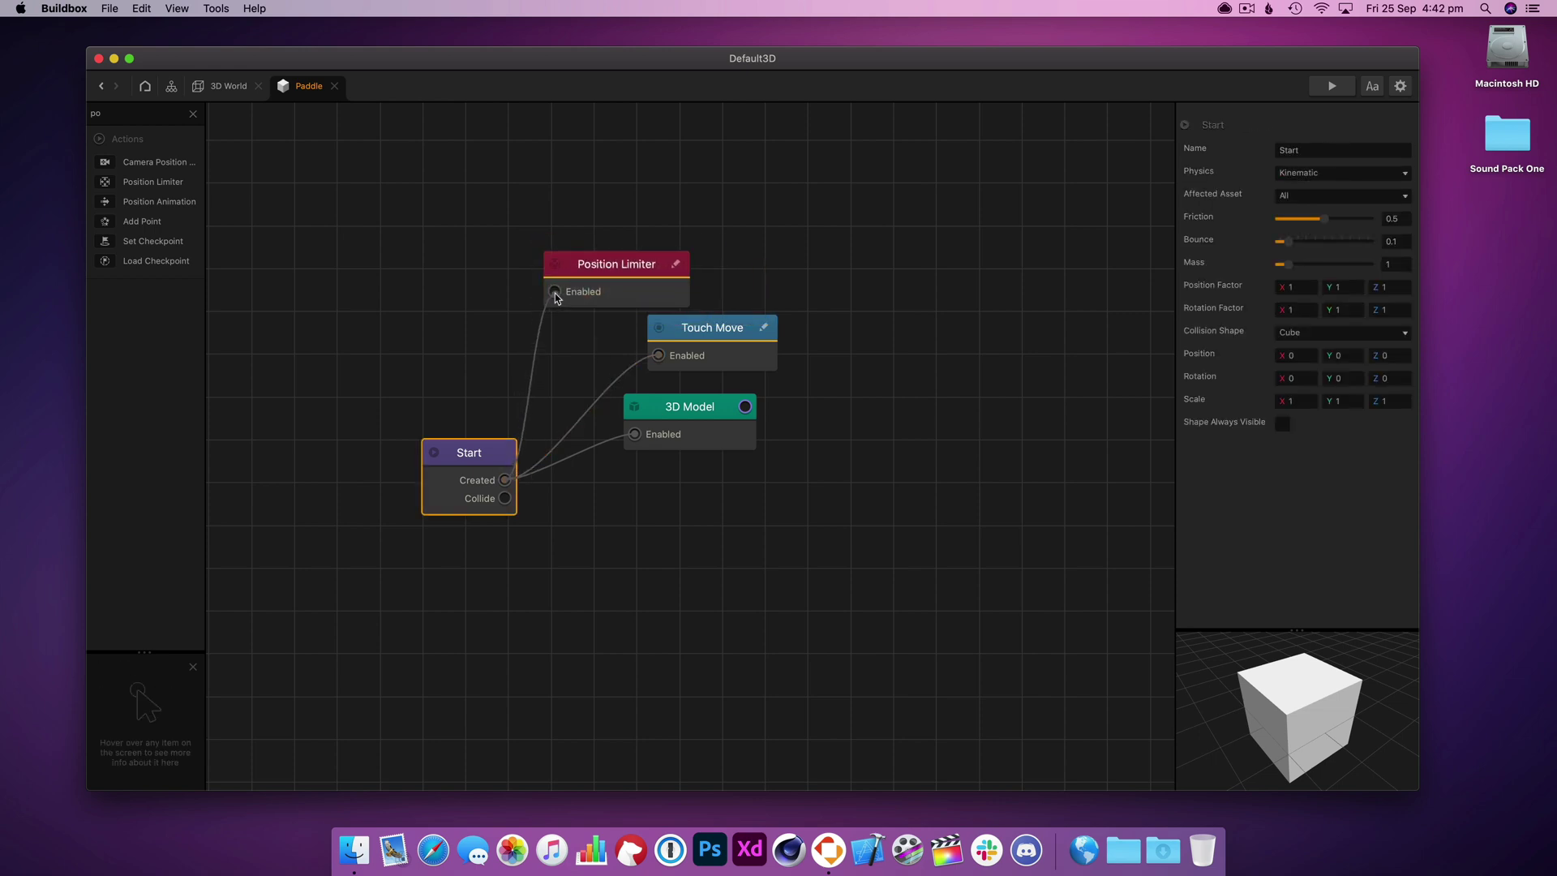
left_click_drag(667, 261, 685, 247)
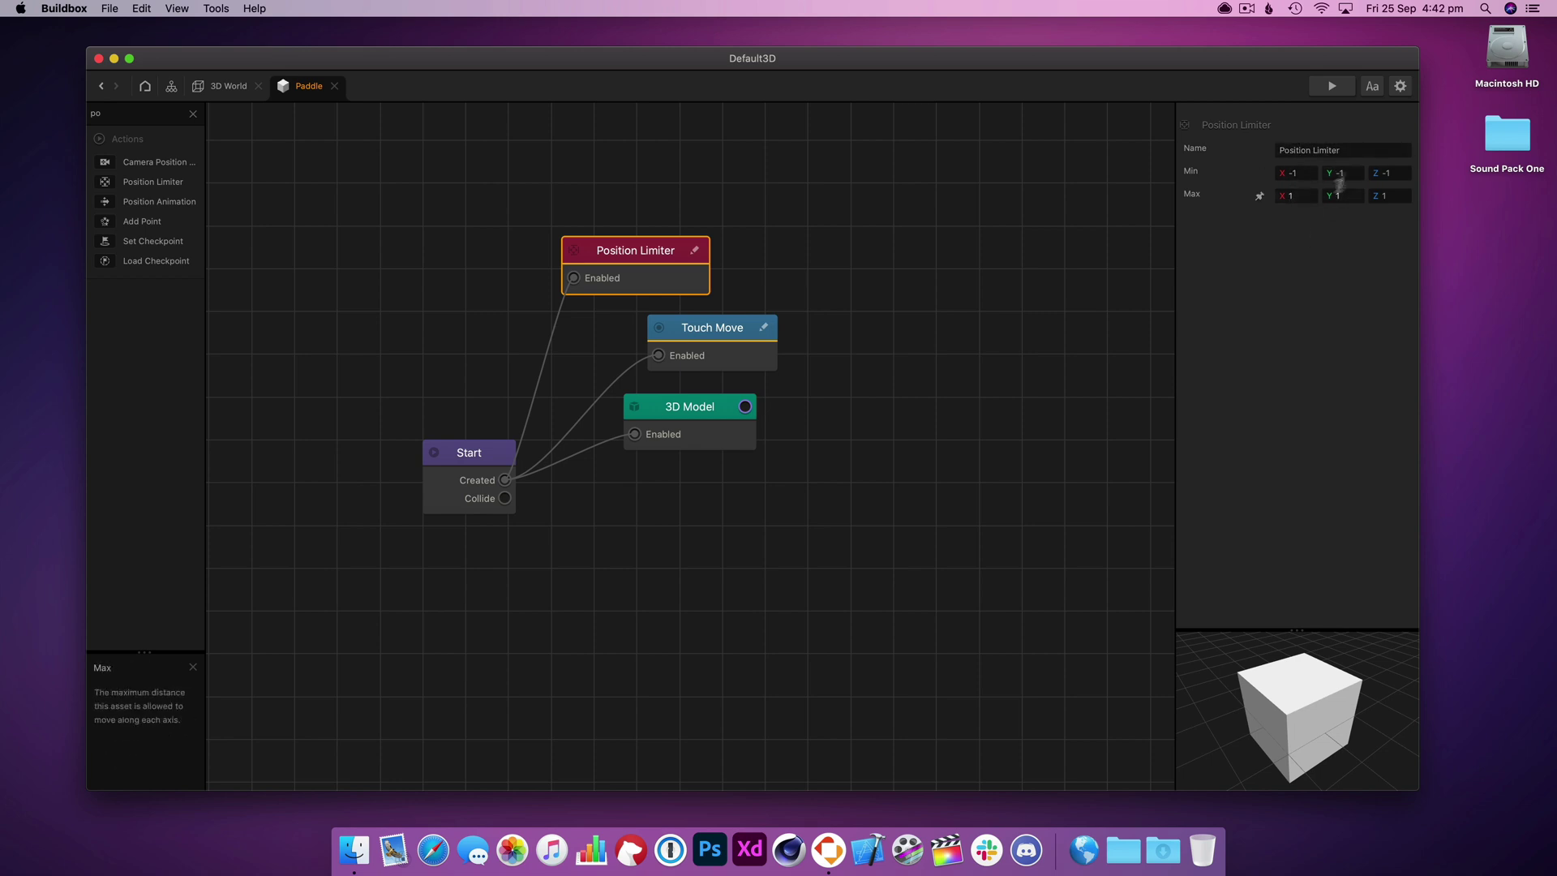
- Run the game preview and slide the paddle to test its limited movement
left_click(1333, 87)
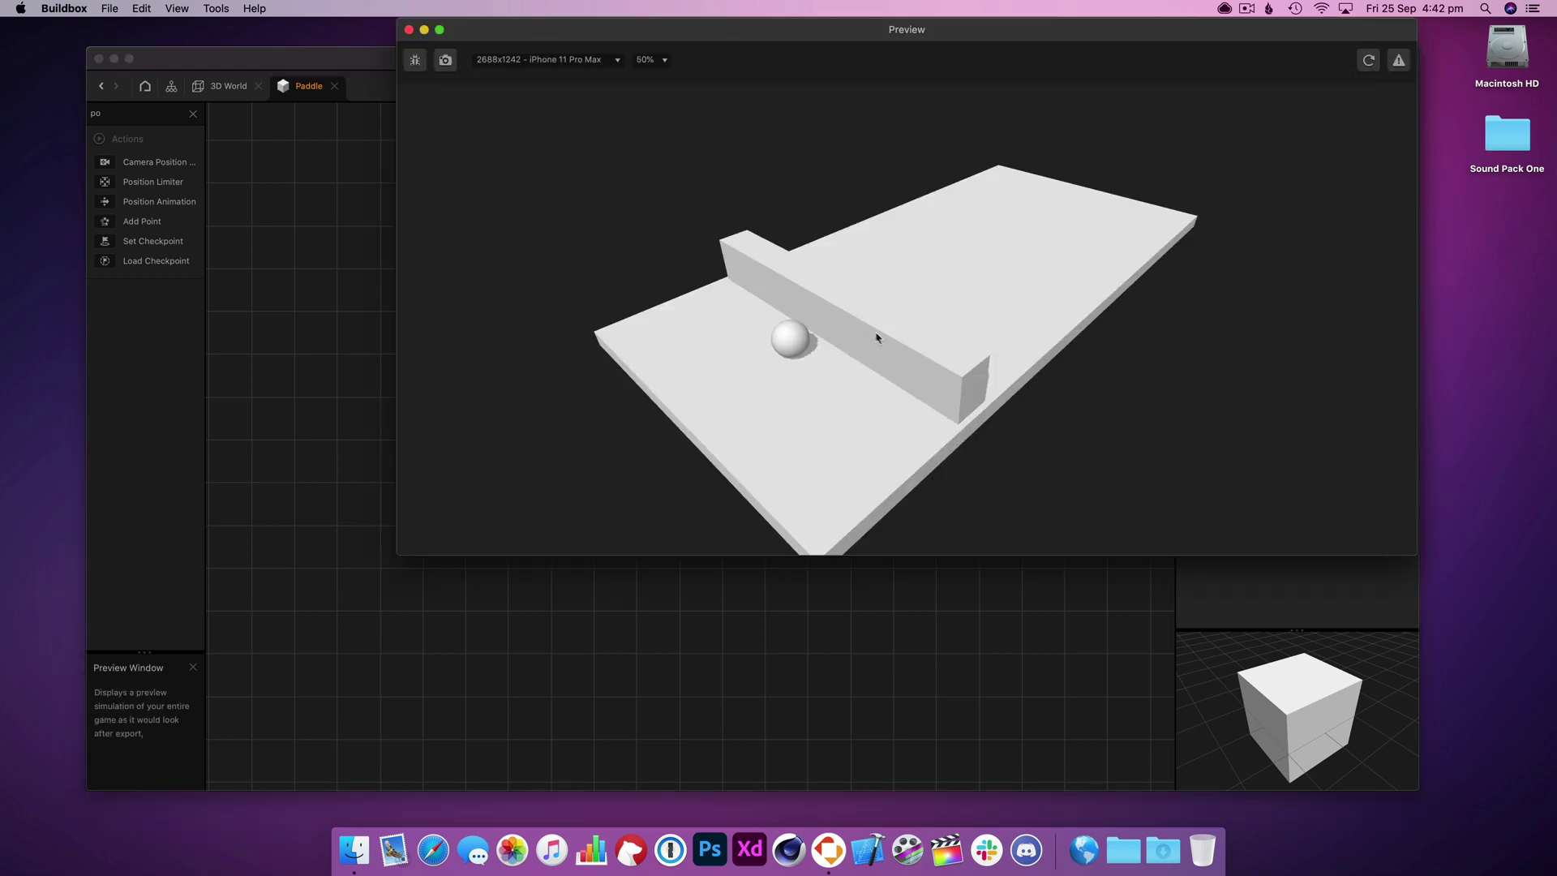
mouse_move(876, 338)
left_mouse_down()
mouse_move(938, 305)
mouse_move(814, 288)
mouse_move(961, 207)
mouse_move(1003, 214)
mouse_move(892, 430)
mouse_move(965, 243)
mouse_move(870, 345)
mouse_move(862, 330)
mouse_move(960, 309)
mouse_move(904, 328)
left_mouse_up()
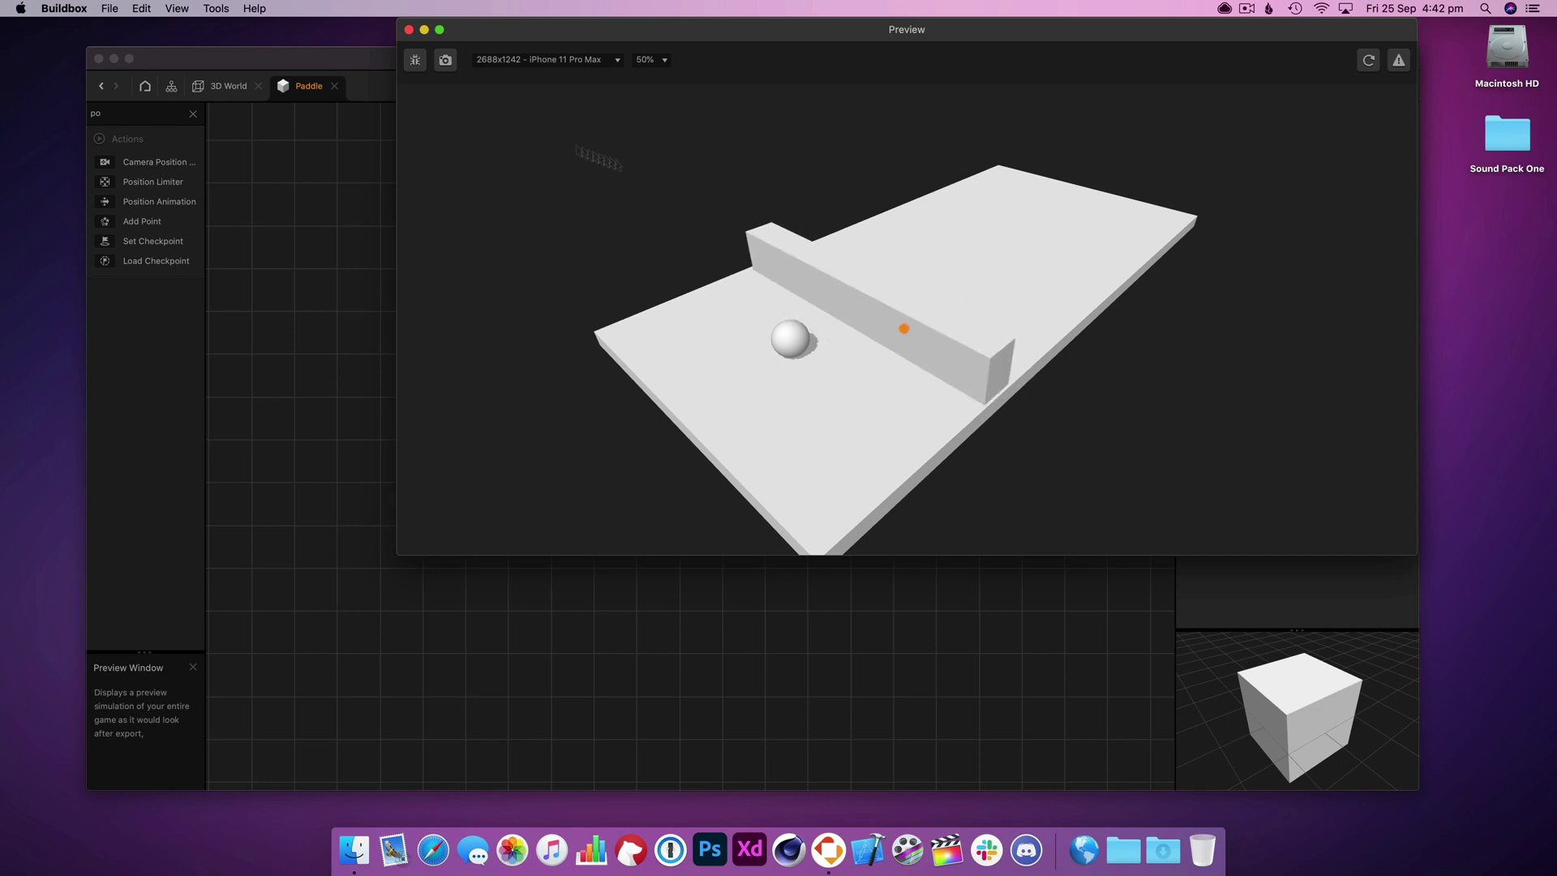
left_click(208, 91)
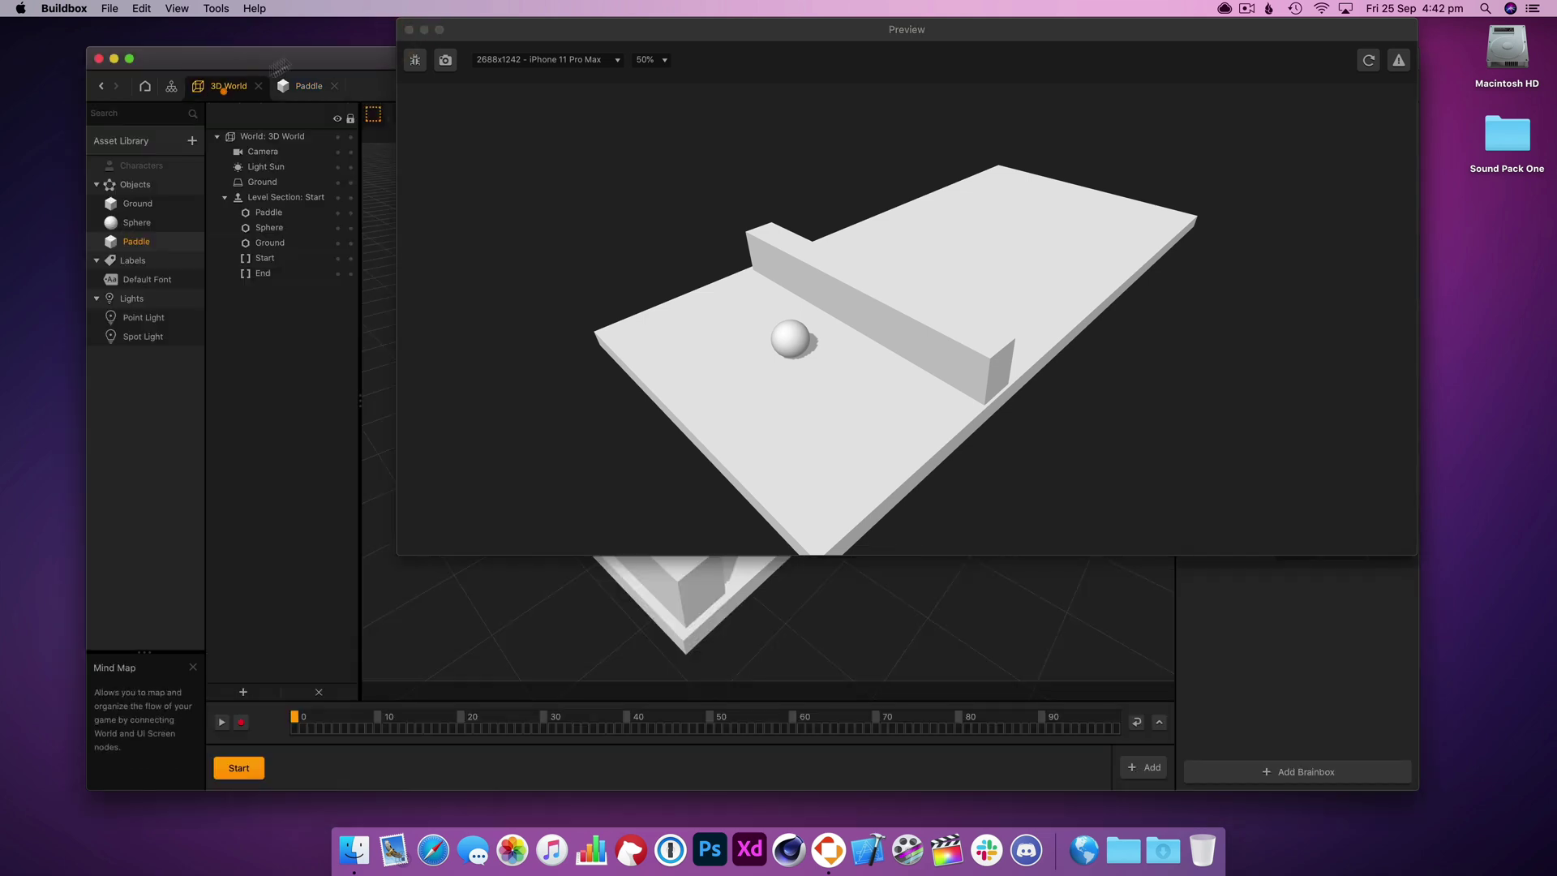
- Close the preview and set the Paddle's Y position to 1, undoing a stray Z drag
left_click(404, 30)
left_click(672, 573)
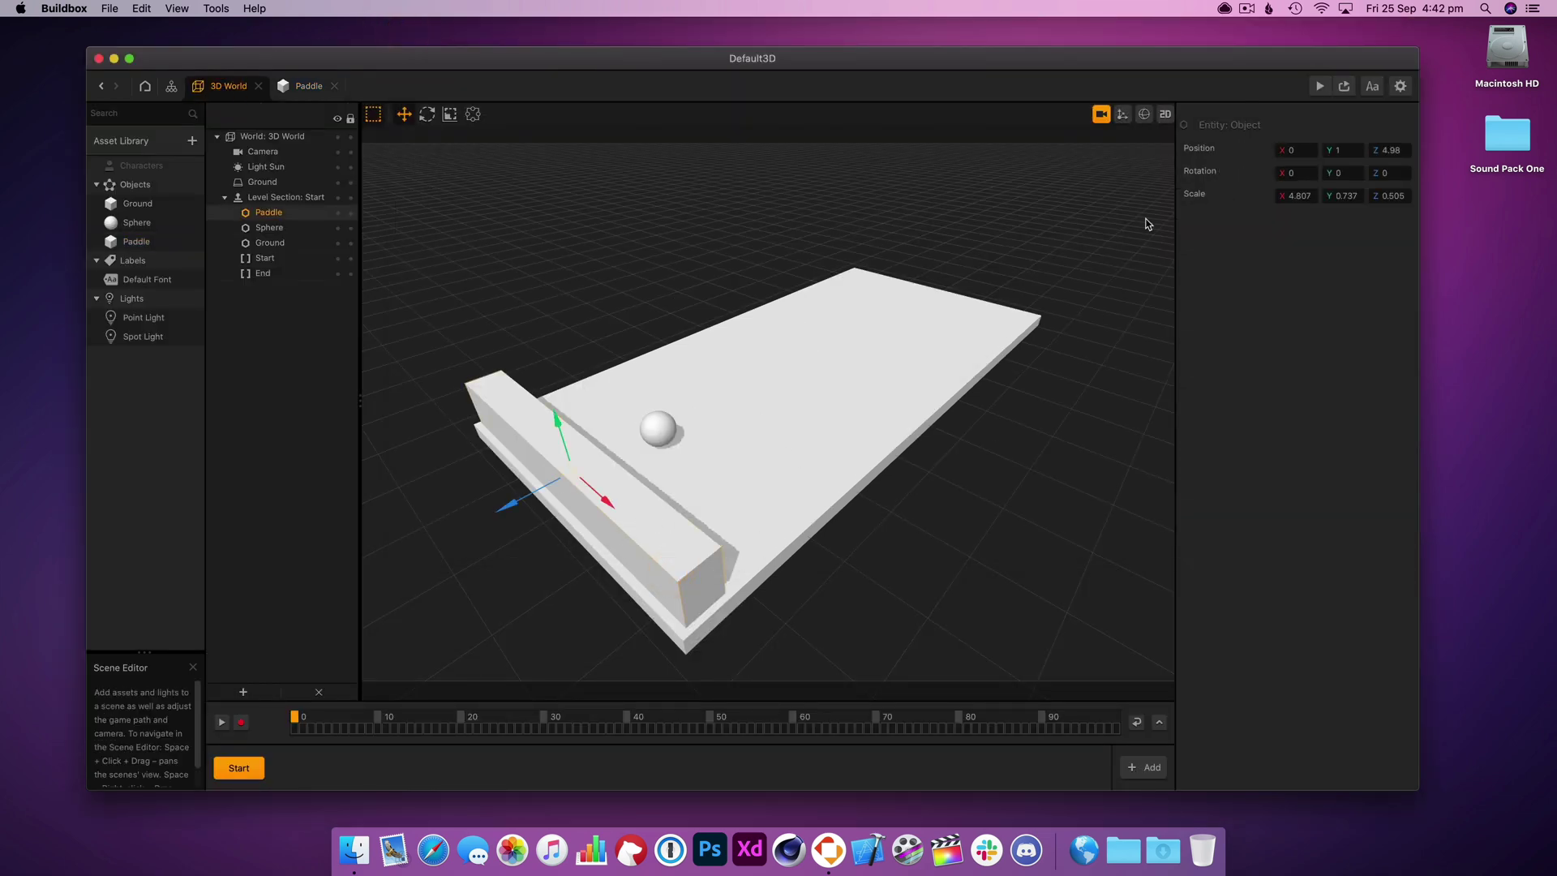
left_click(1399, 150)
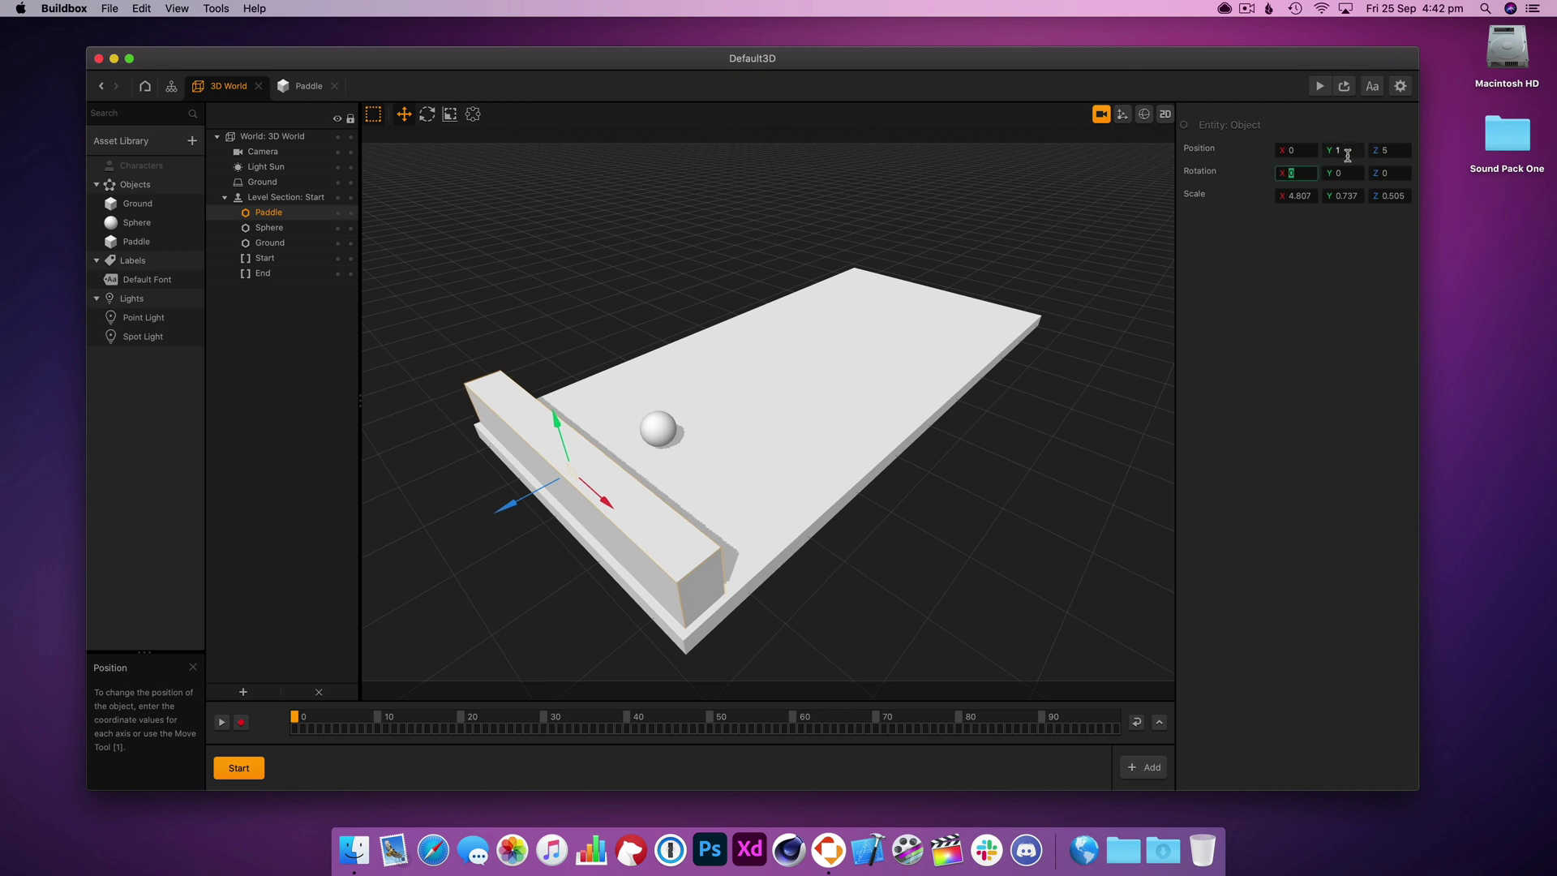
type("0")
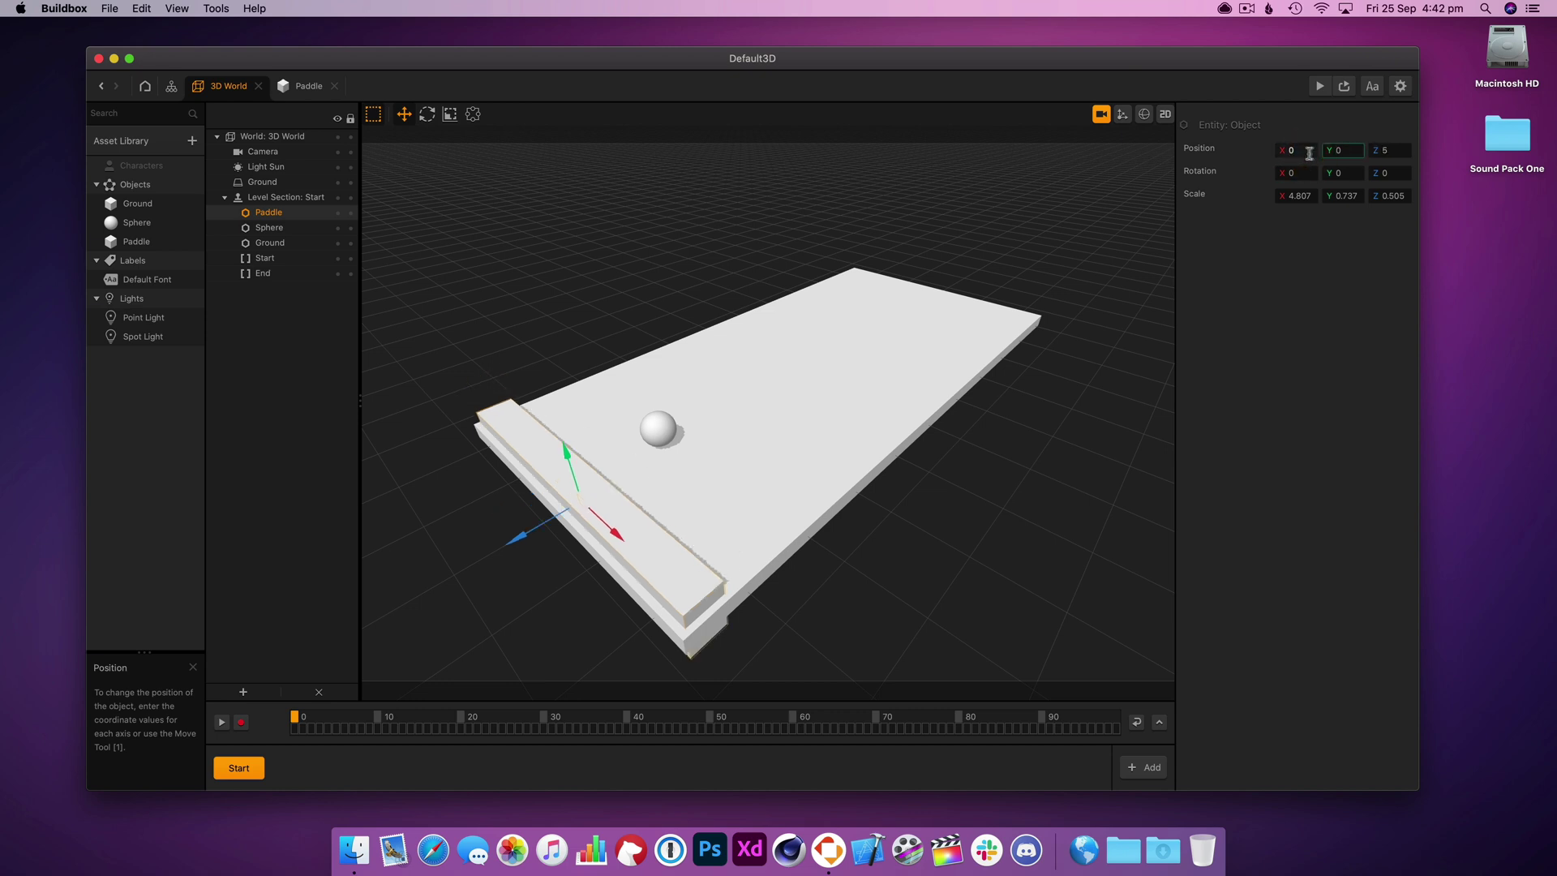
type("1")
key("Tab")
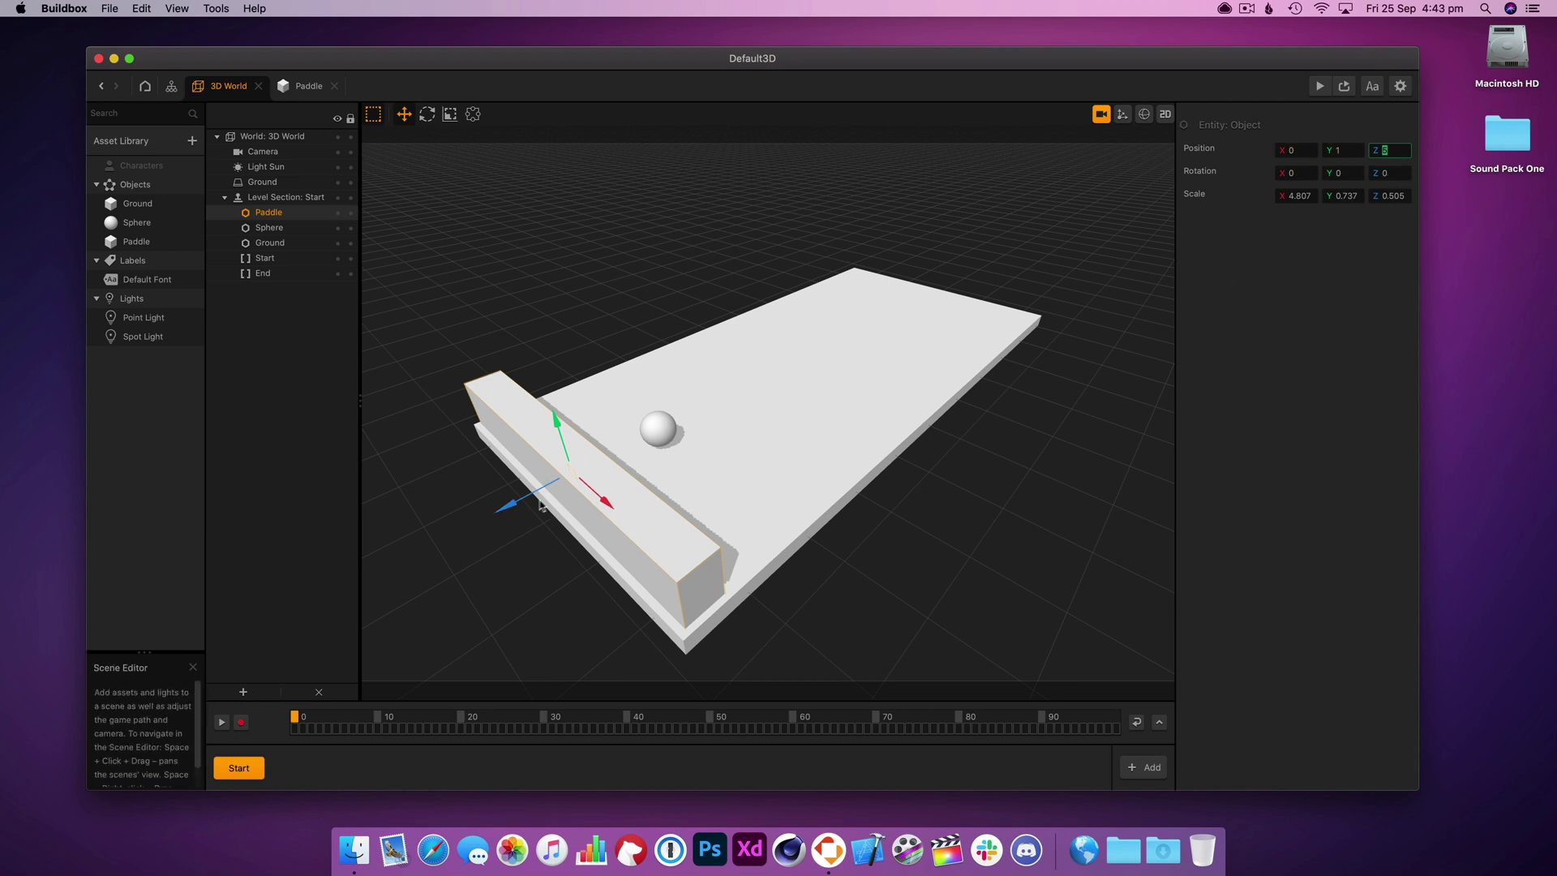
left_click_drag(531, 497, 567, 468)
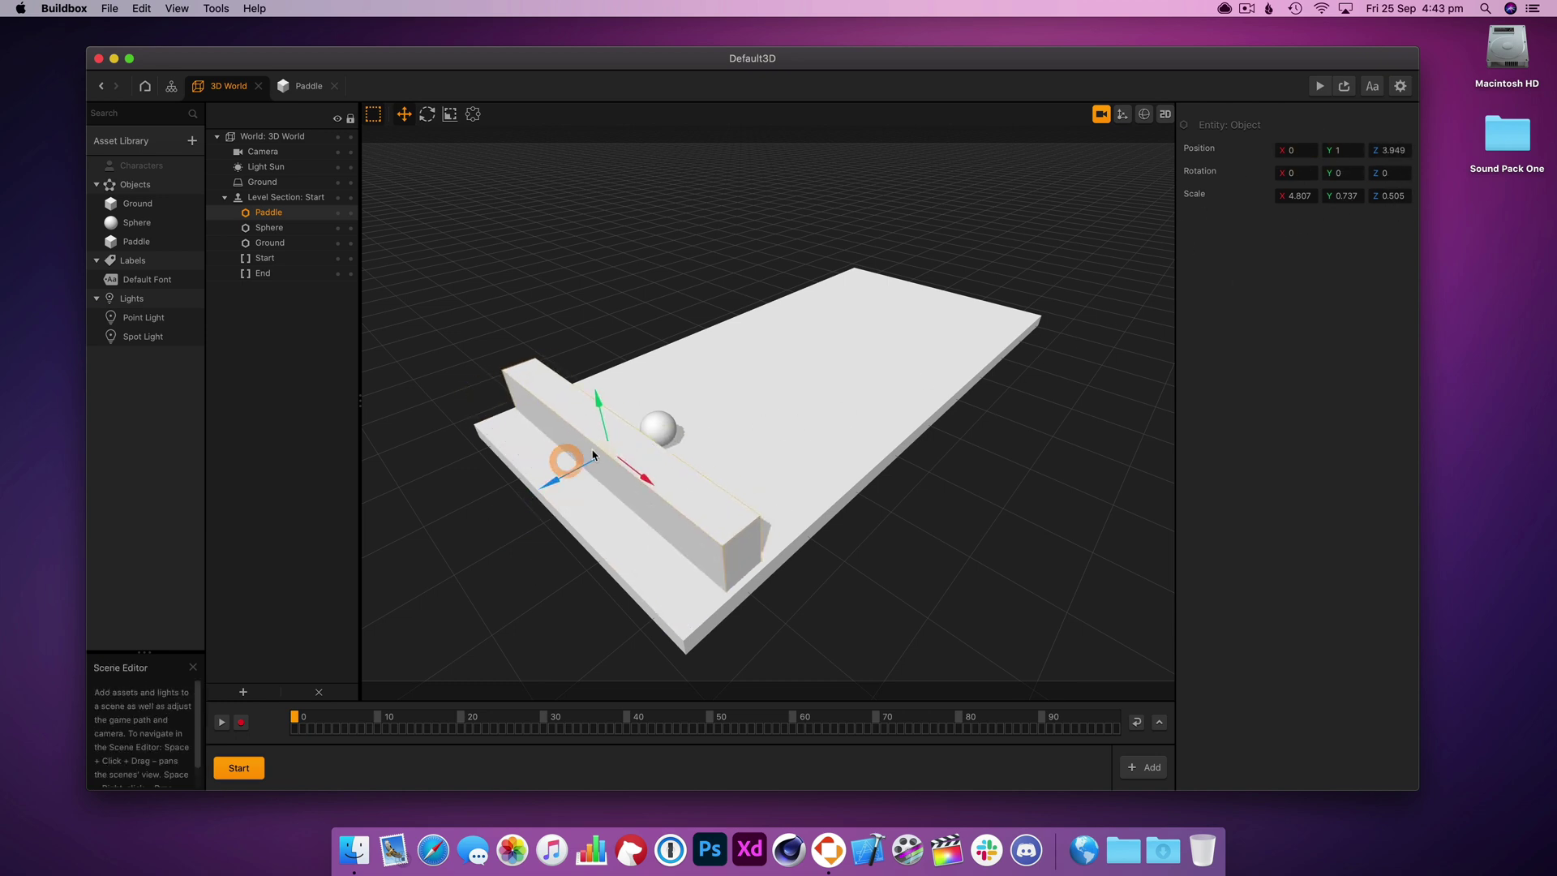
key("super+z")
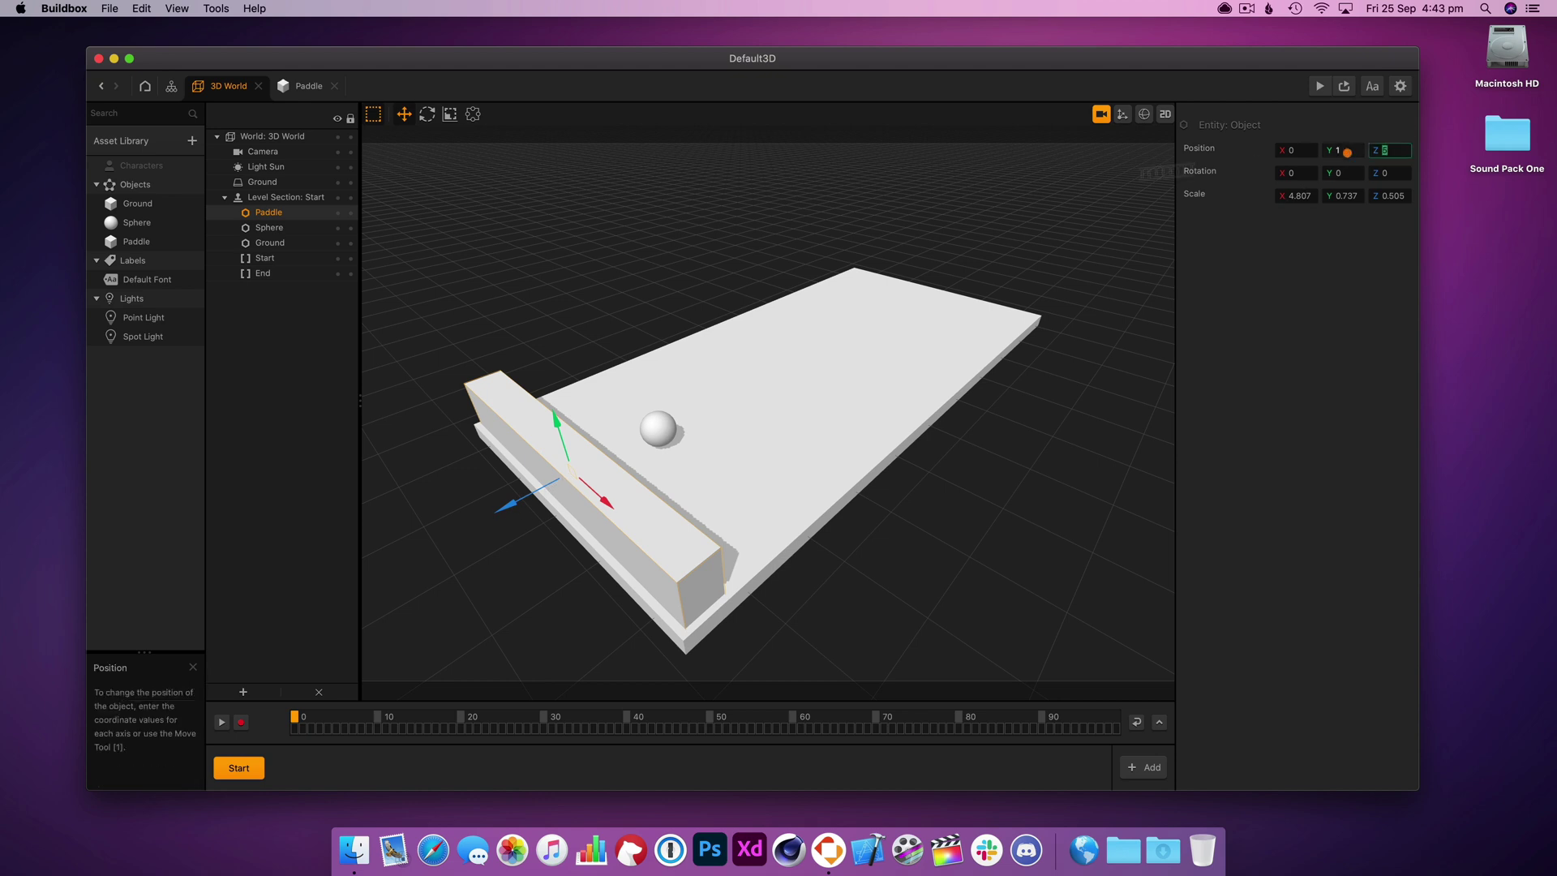
double_click(147, 238)
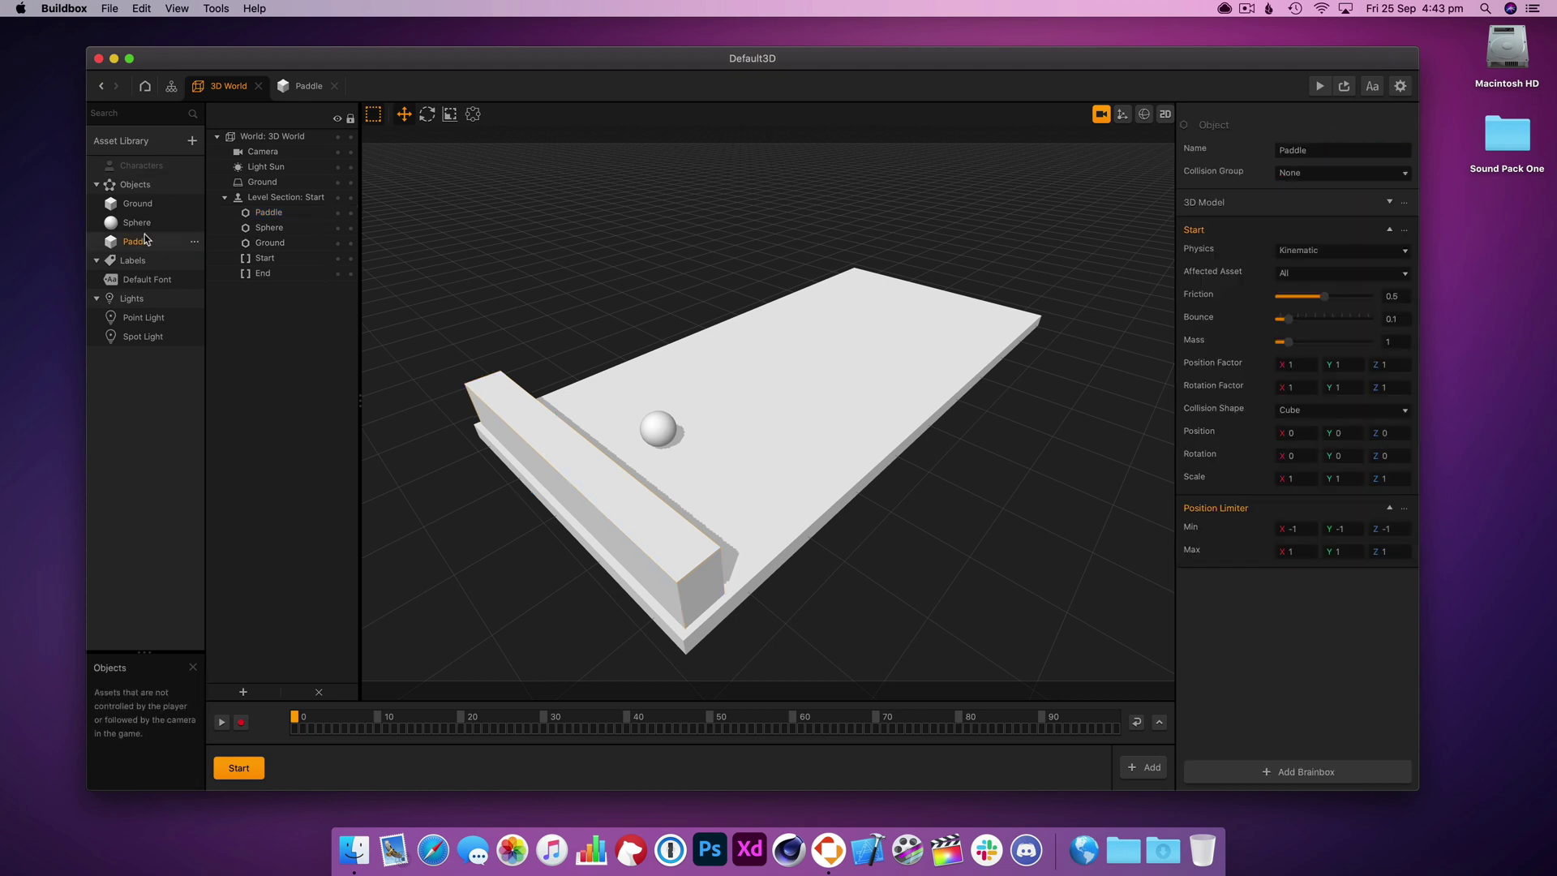
- Set the Paddle's Position Limiter minimums to X 0, Y 1, Z 2, then test the paddle in the game preview
left_click(659, 272)
left_click_drag(658, 271, 657, 267)
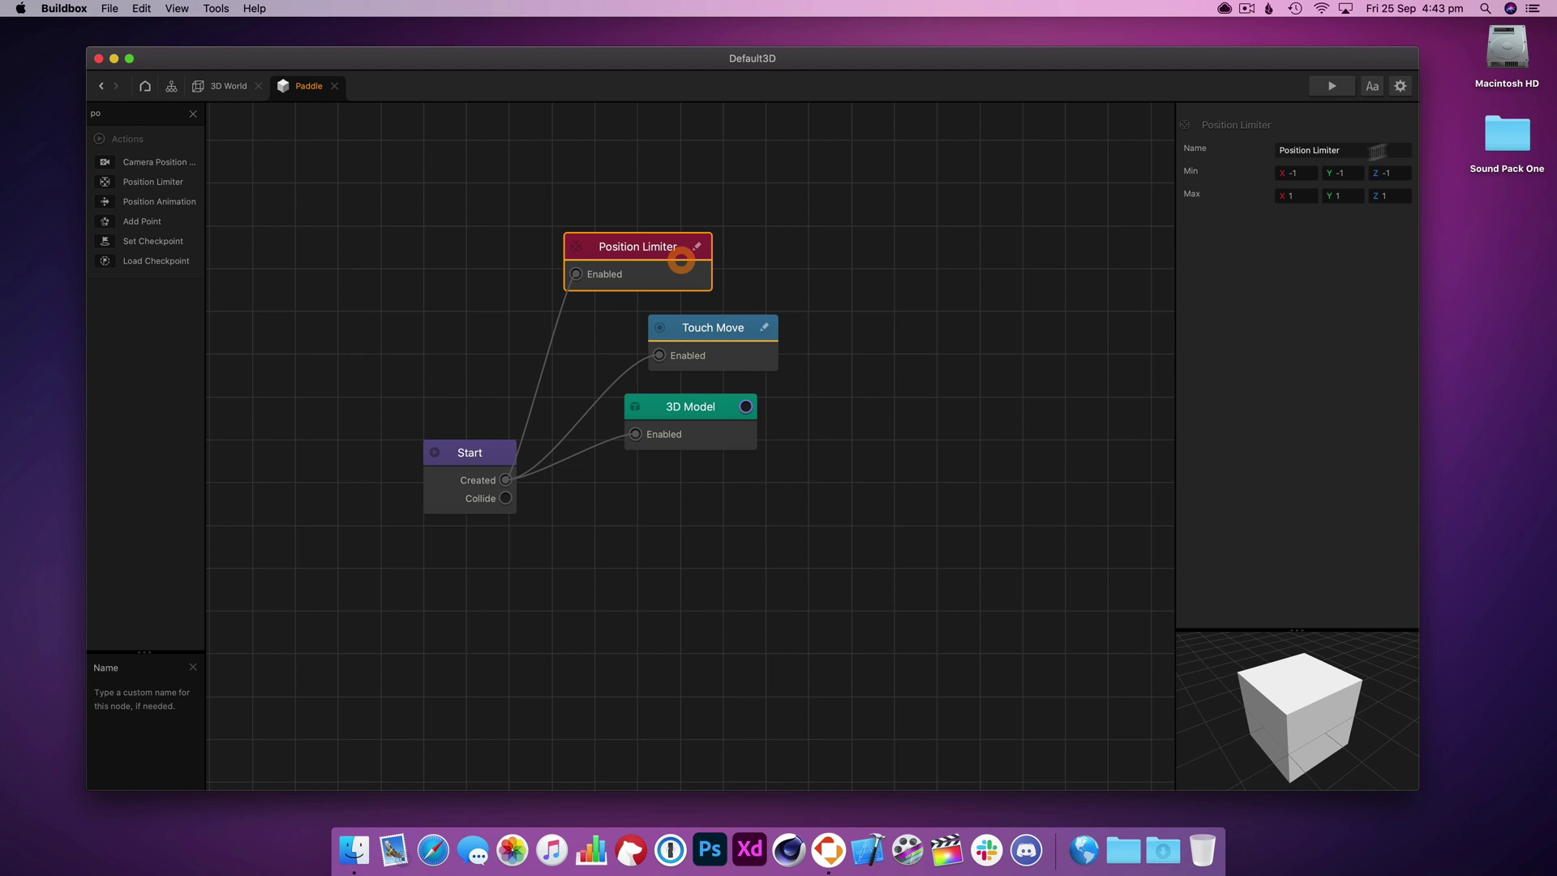
left_click(1305, 173)
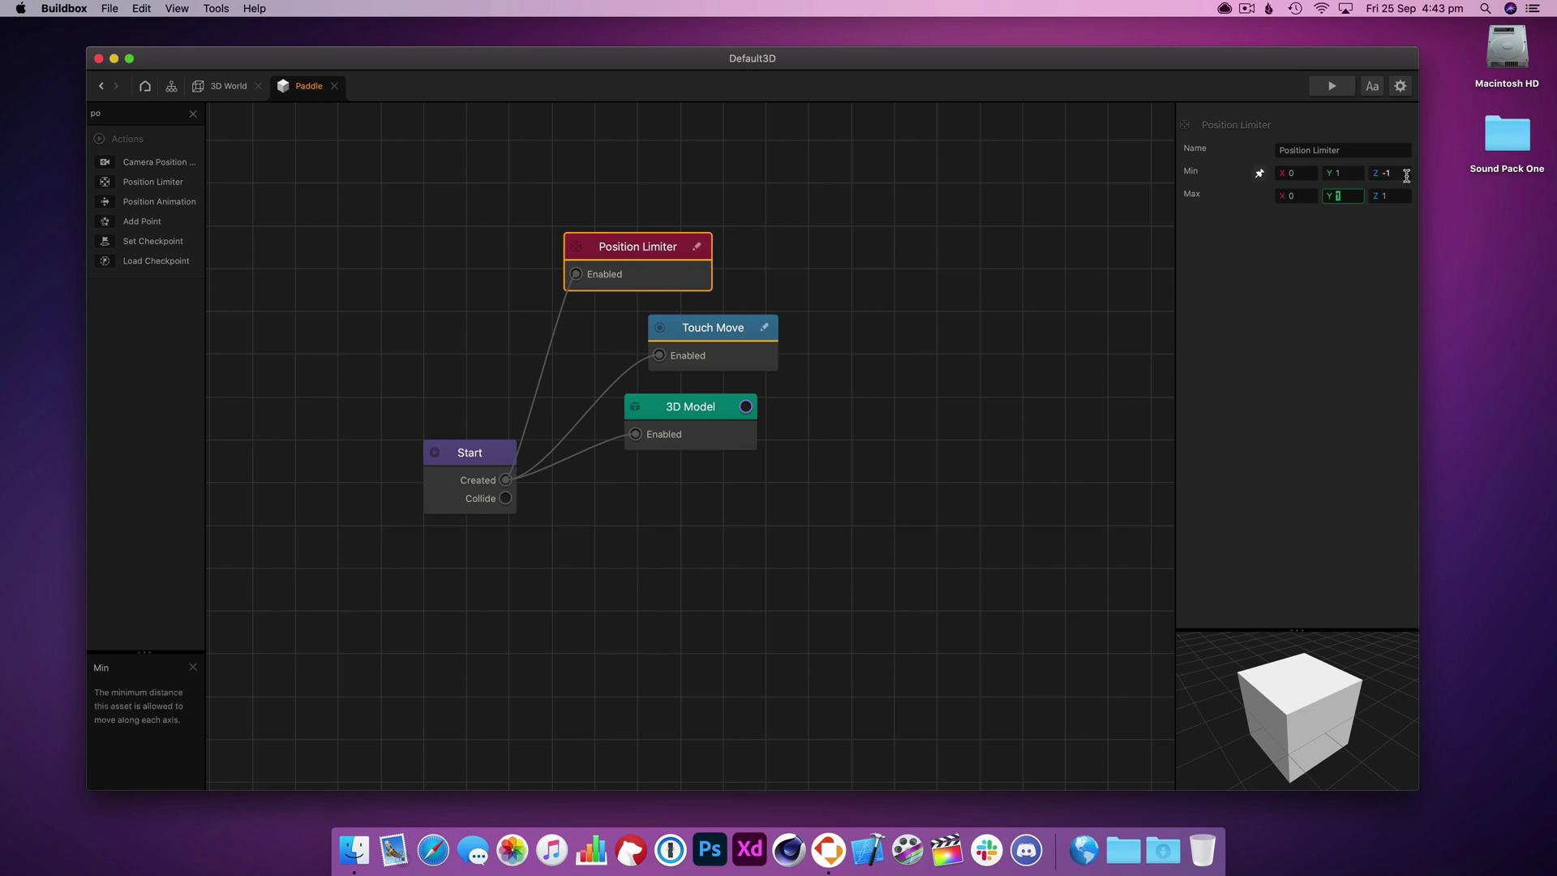
left_click(1329, 173)
left_click(1394, 172)
left_click(1345, 91)
left_click_drag(724, 379, 898, 313)
- Restart the preview and slide the paddle around to test its movement limits
left_click(765, 218)
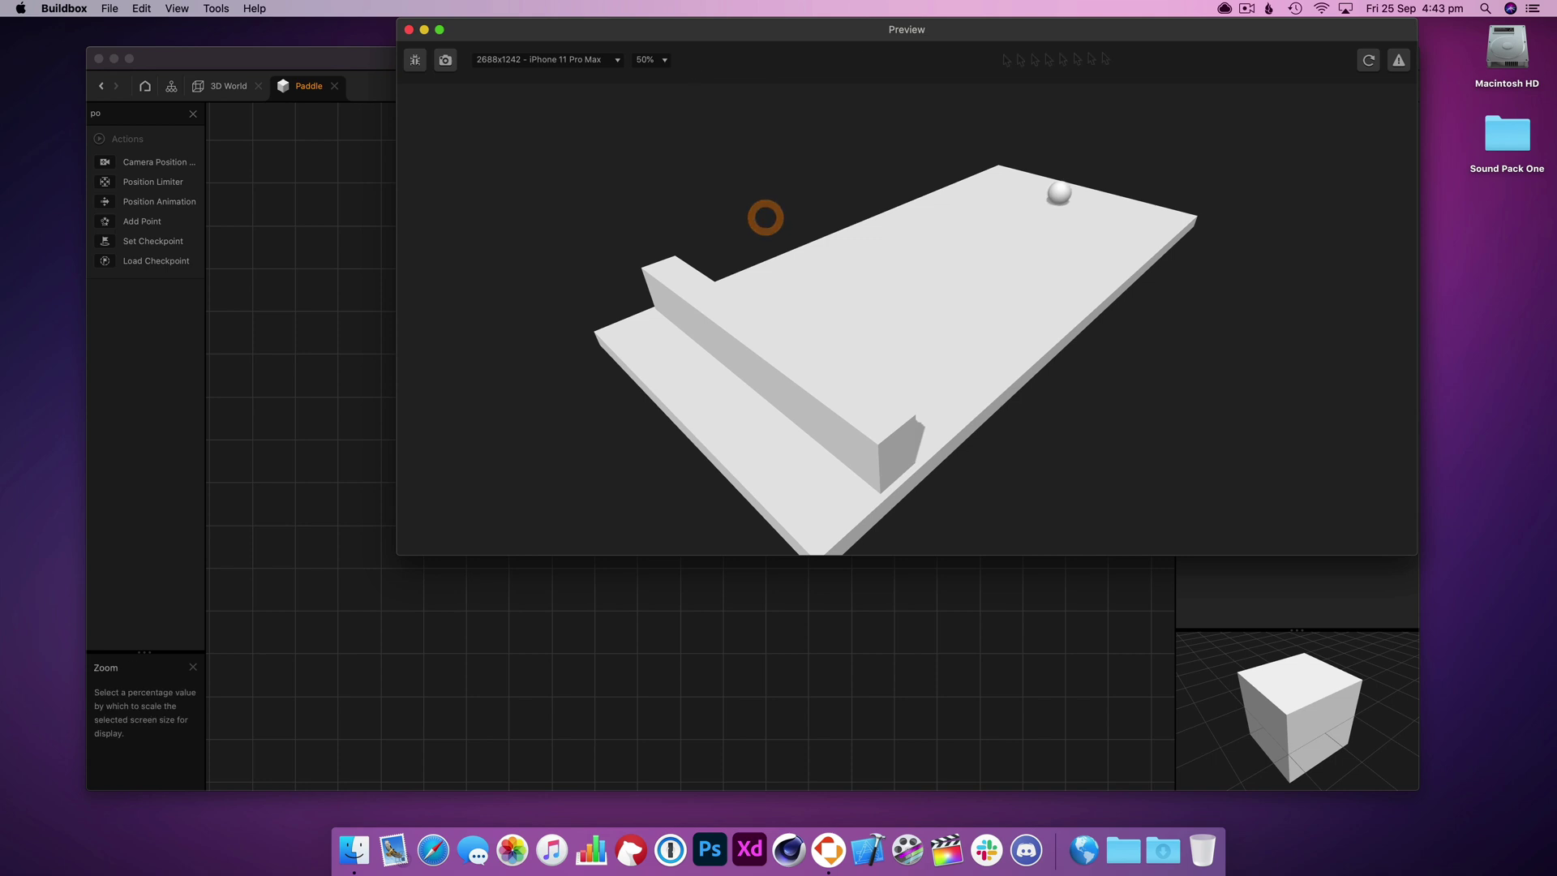
left_click(1369, 60)
left_click_drag(808, 428, 511, 588)
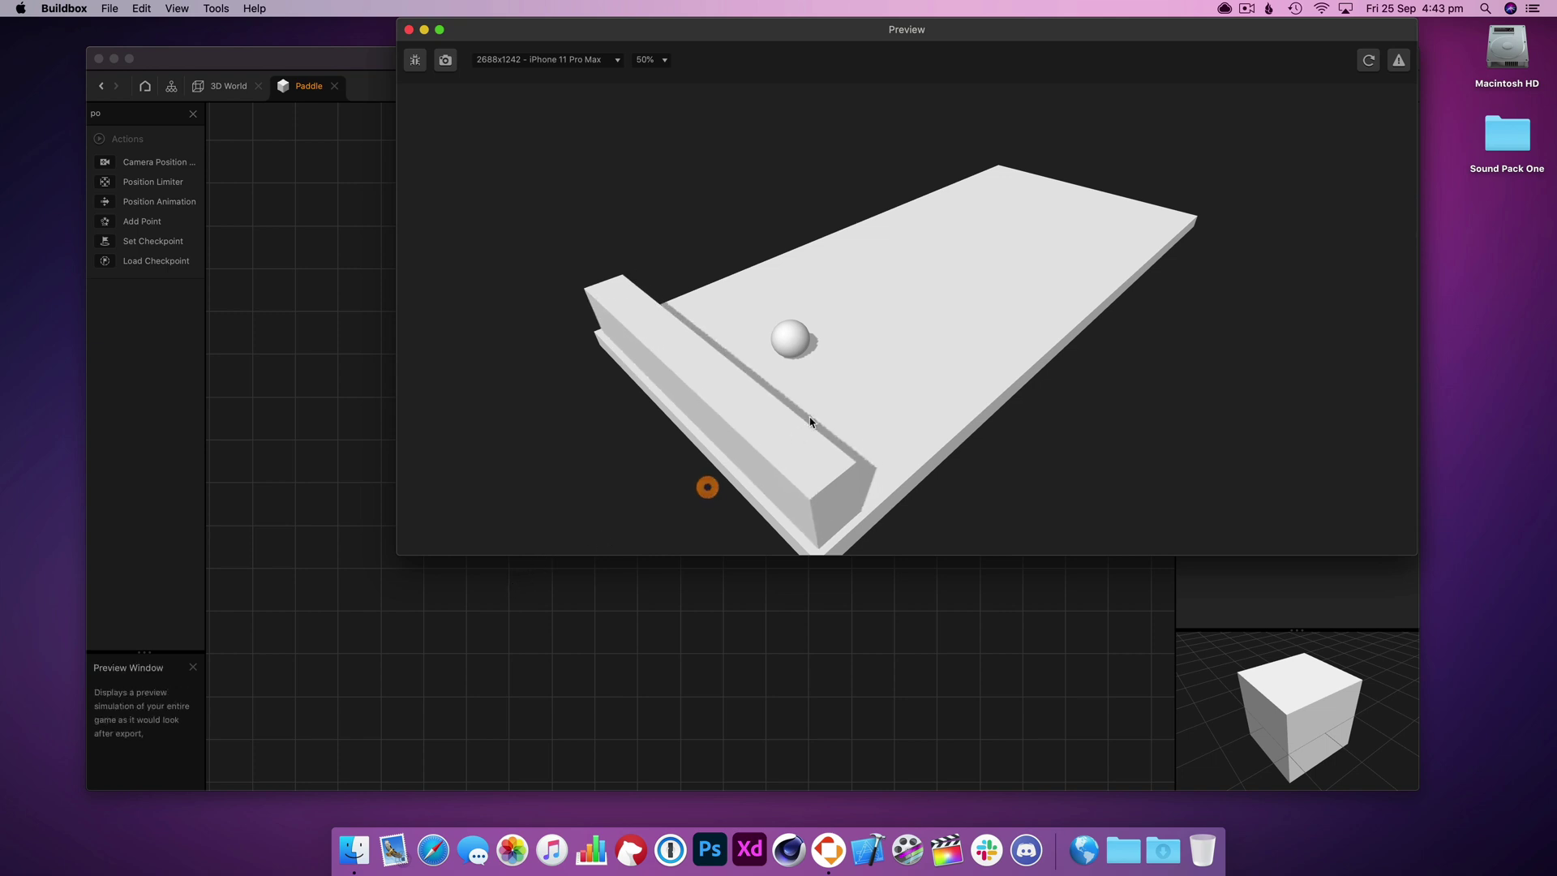
left_click_drag(810, 421, 869, 309)
left_click(410, 30)
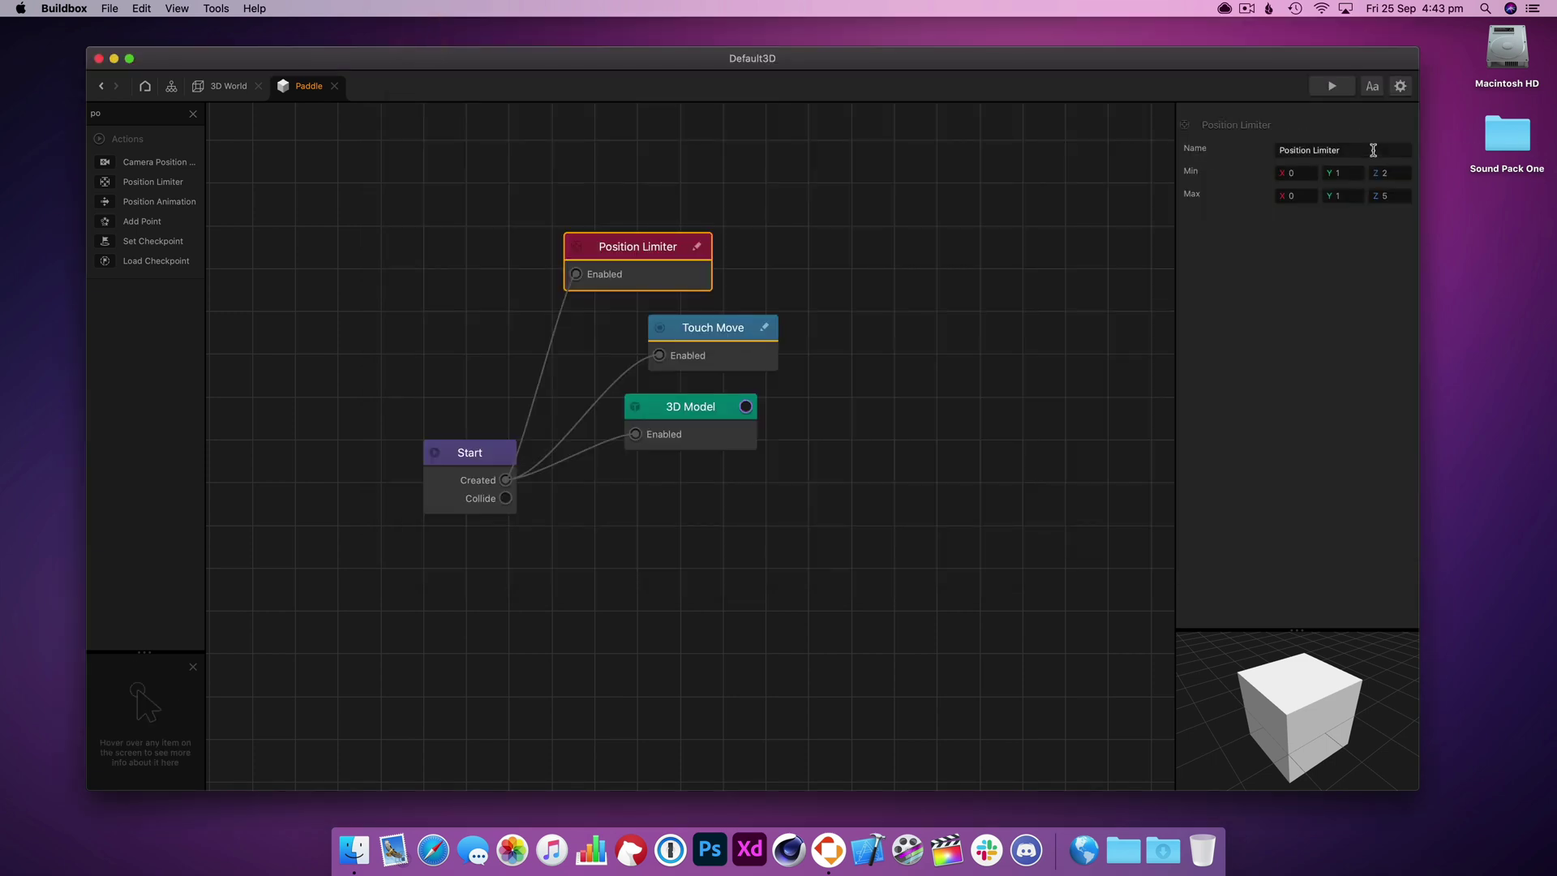
- Edit the Position Limiter's minimum Y and test the paddle against the ball in the preview
left_click(1338, 172)
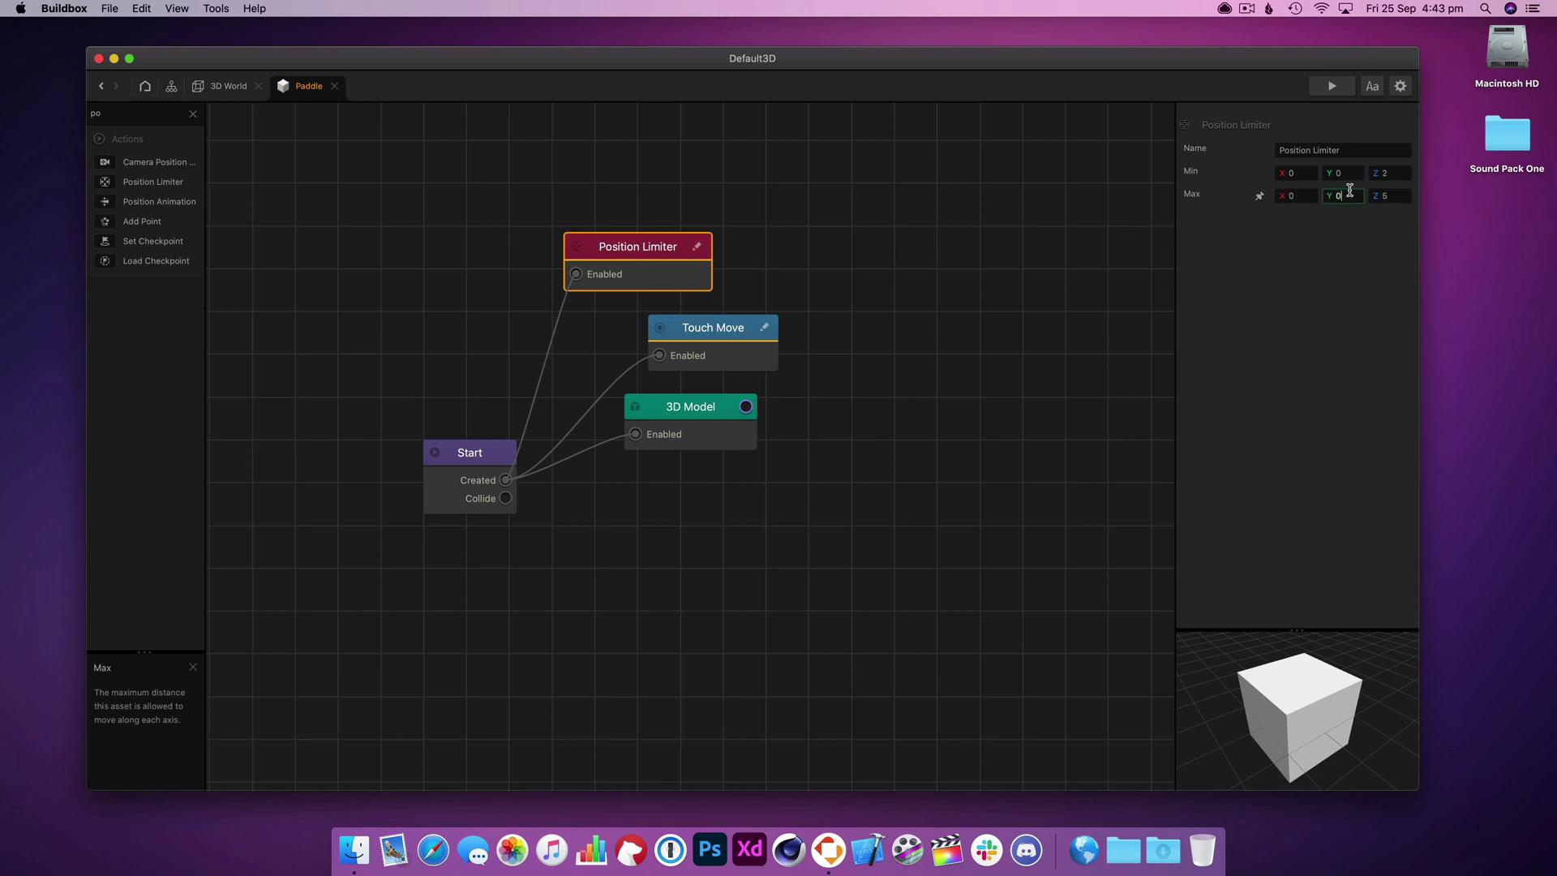
left_click(1331, 86)
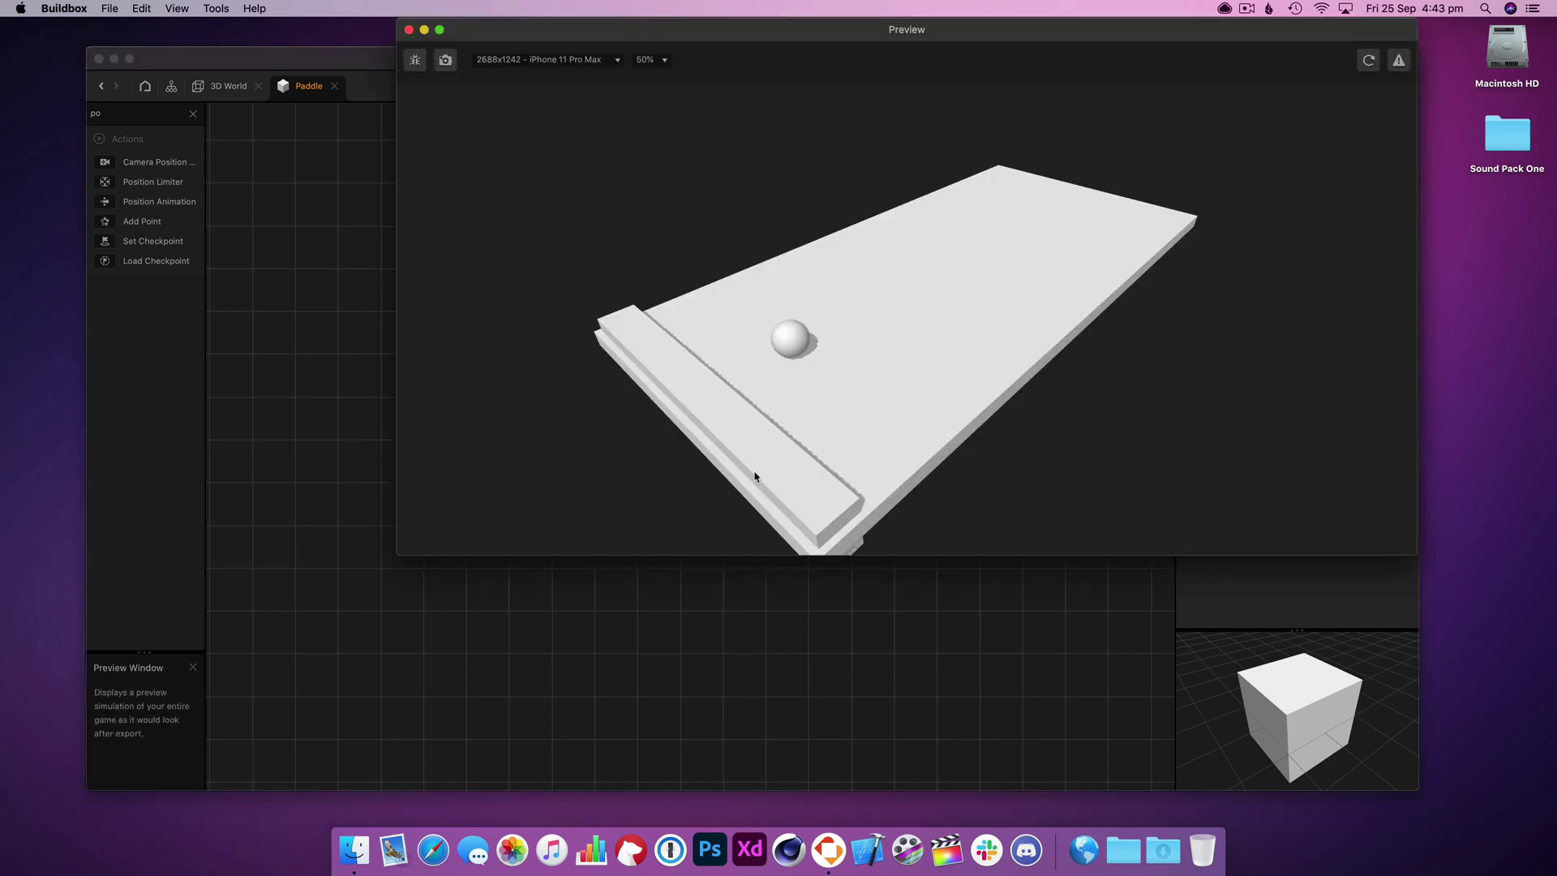
left_click_drag(755, 472, 730, 373)
left_click(414, 34)
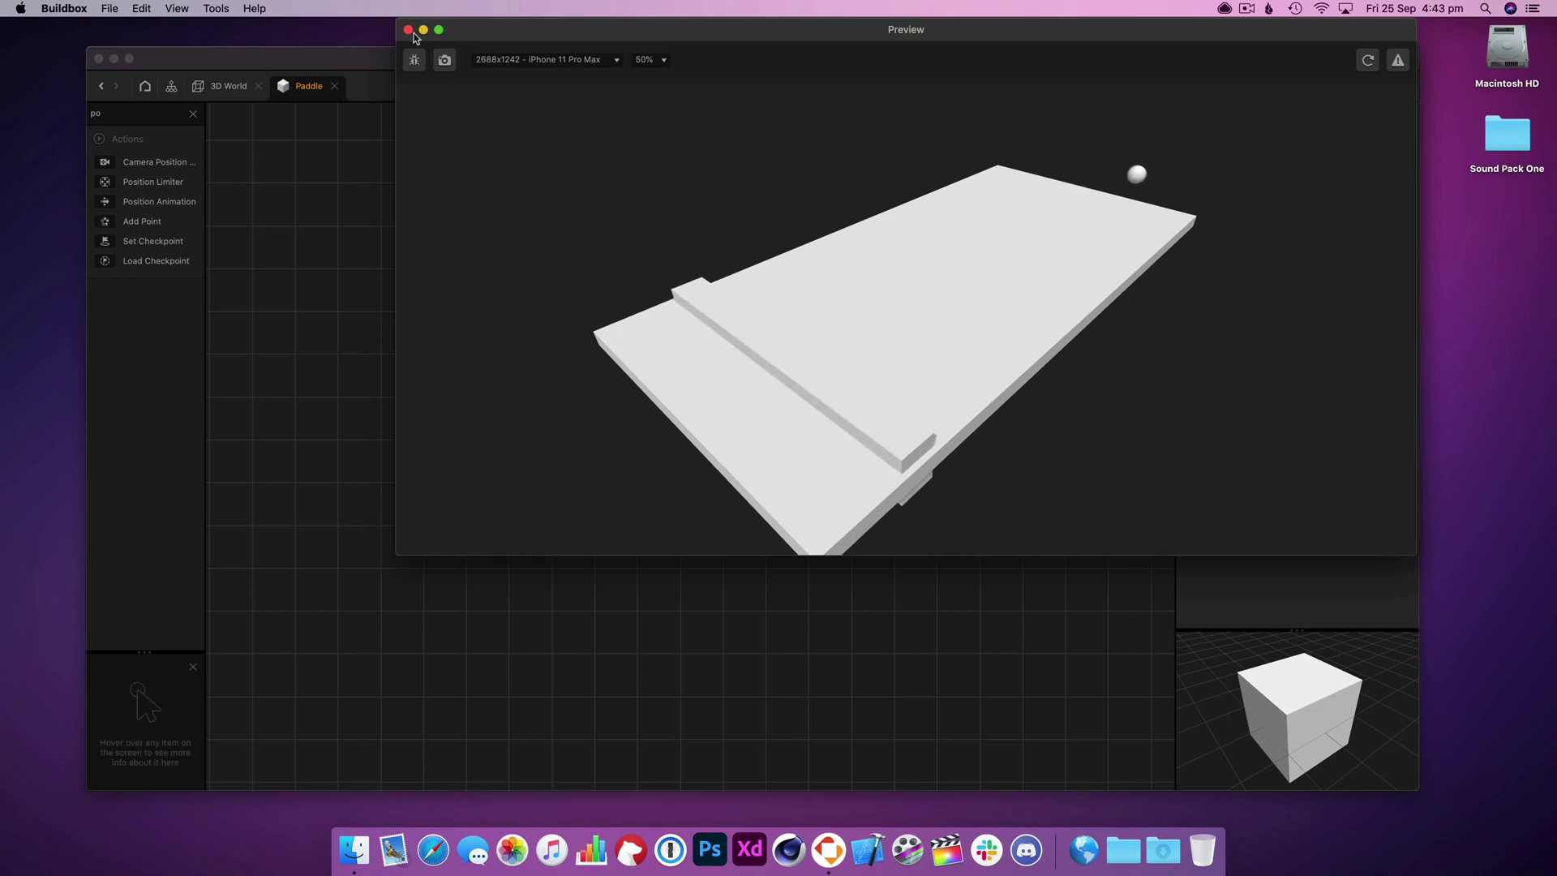
left_click(409, 30)
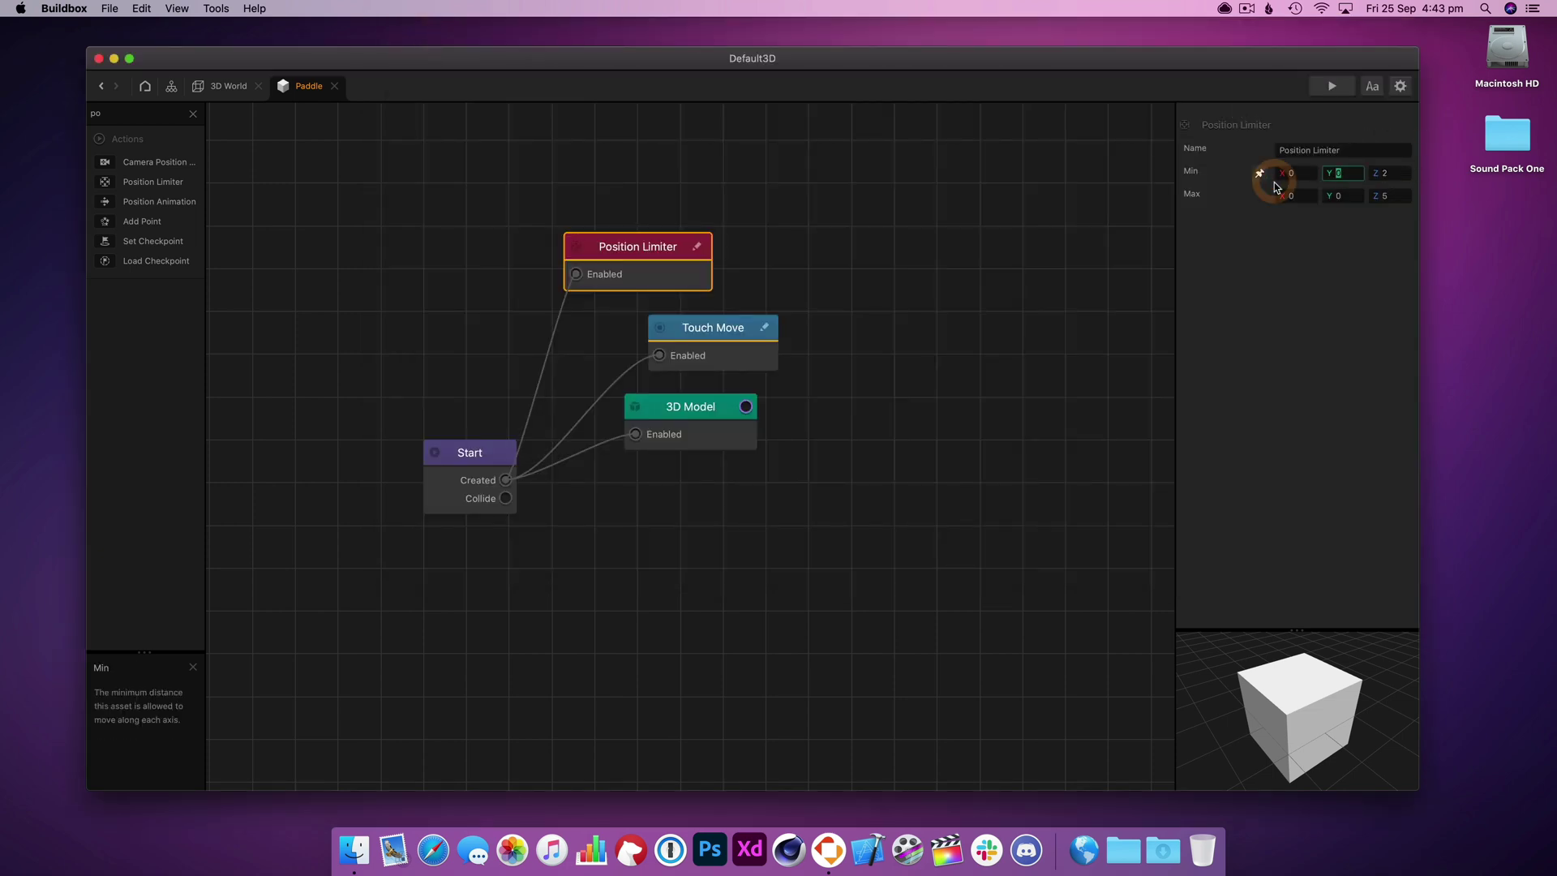
- Set minimum Y to 1, preview once more, and return to the 3D World scene
type("1")
key("Tab")
key("Tab")
key("Tab")
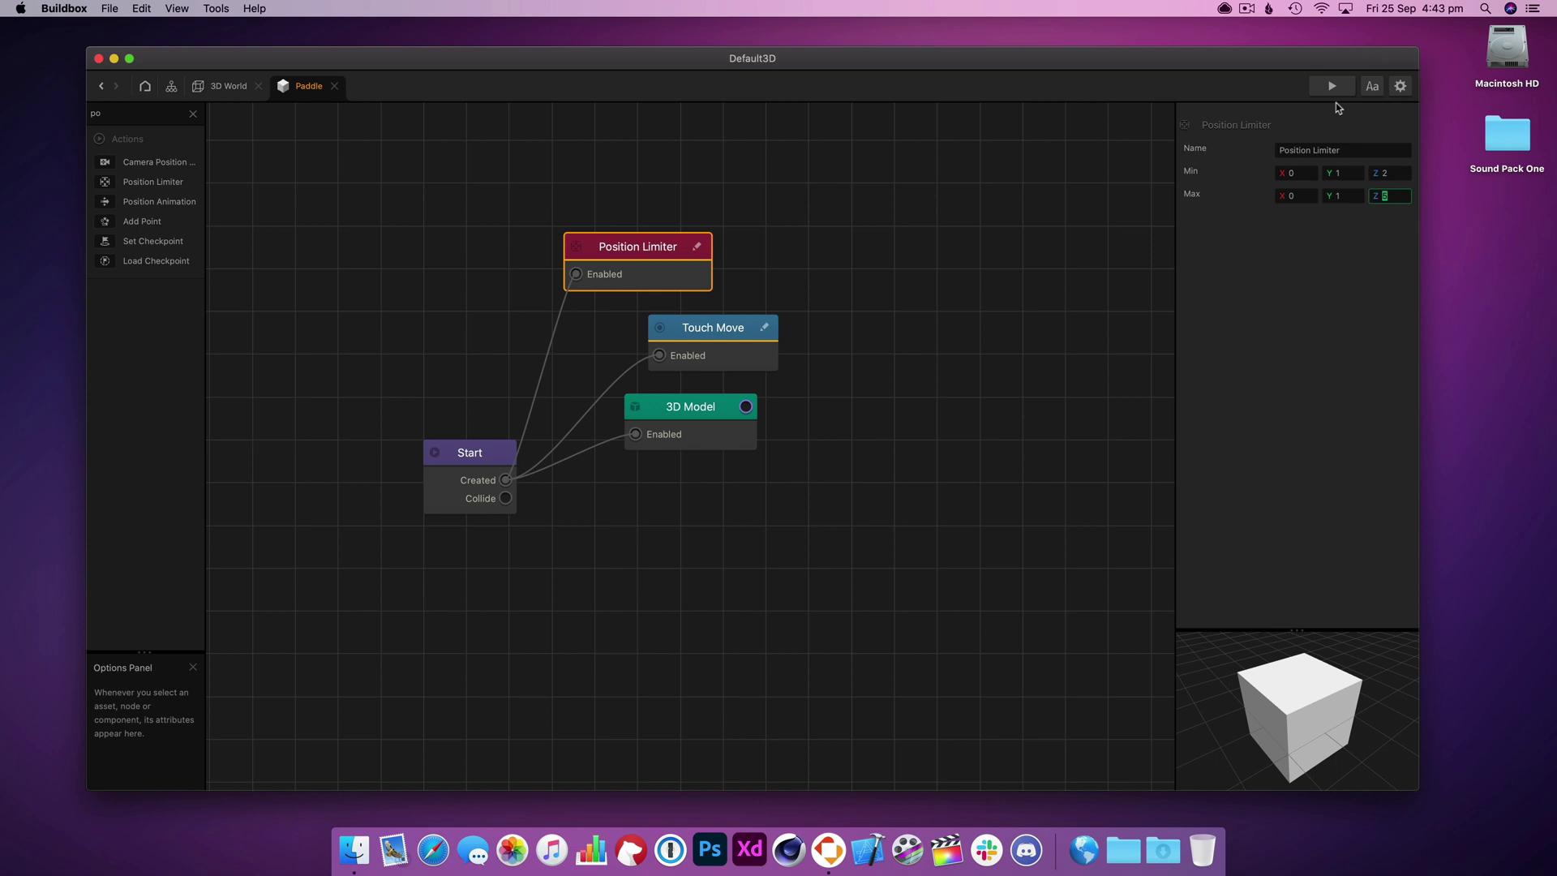
left_click(1332, 86)
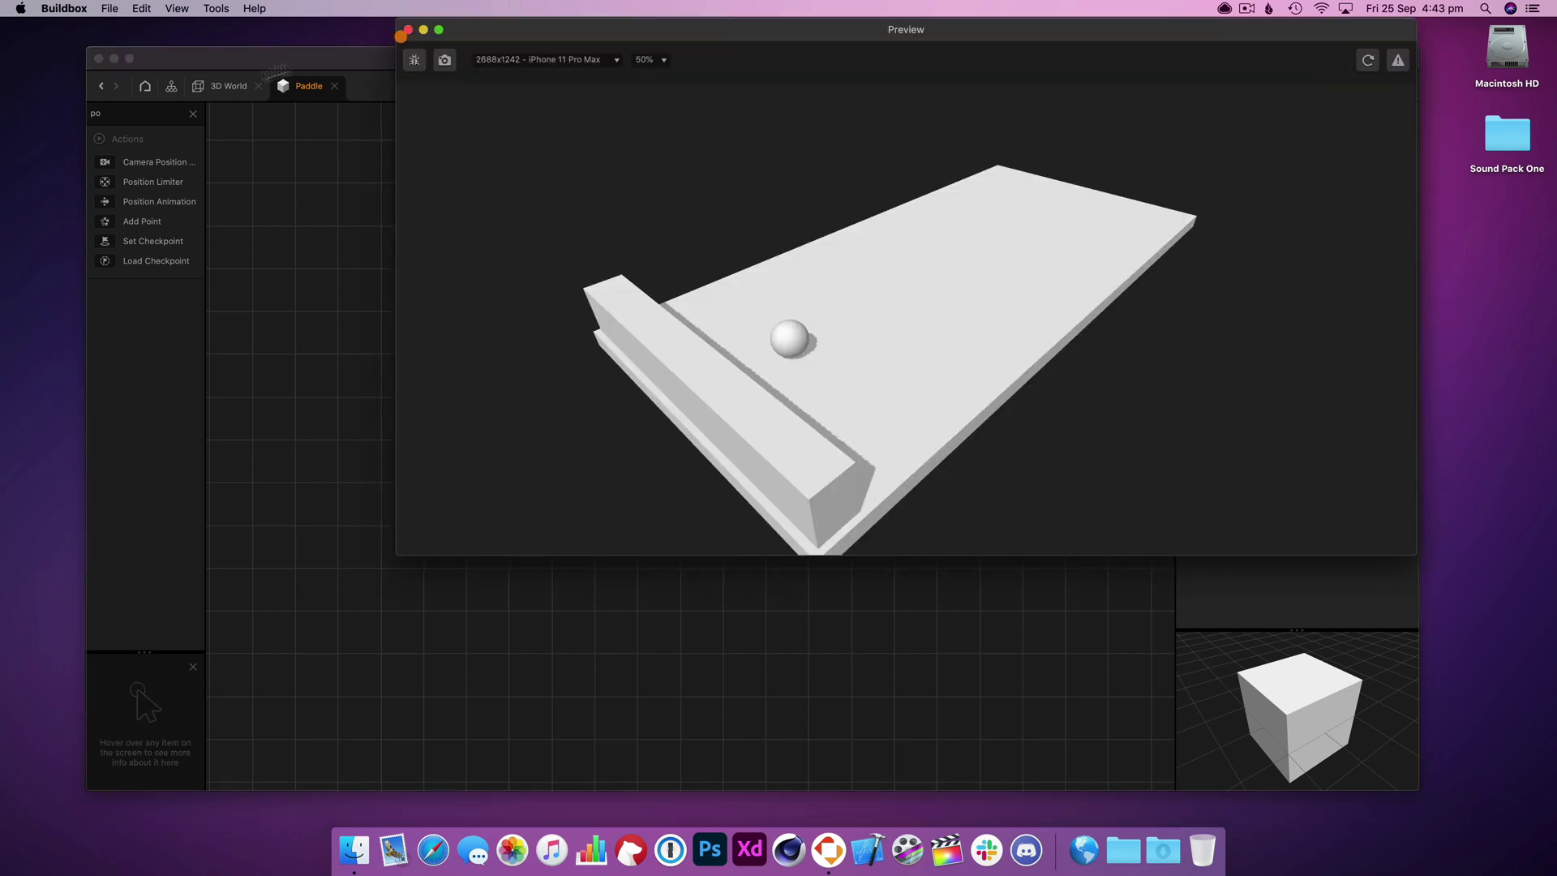
left_click(408, 30)
left_click(228, 86)
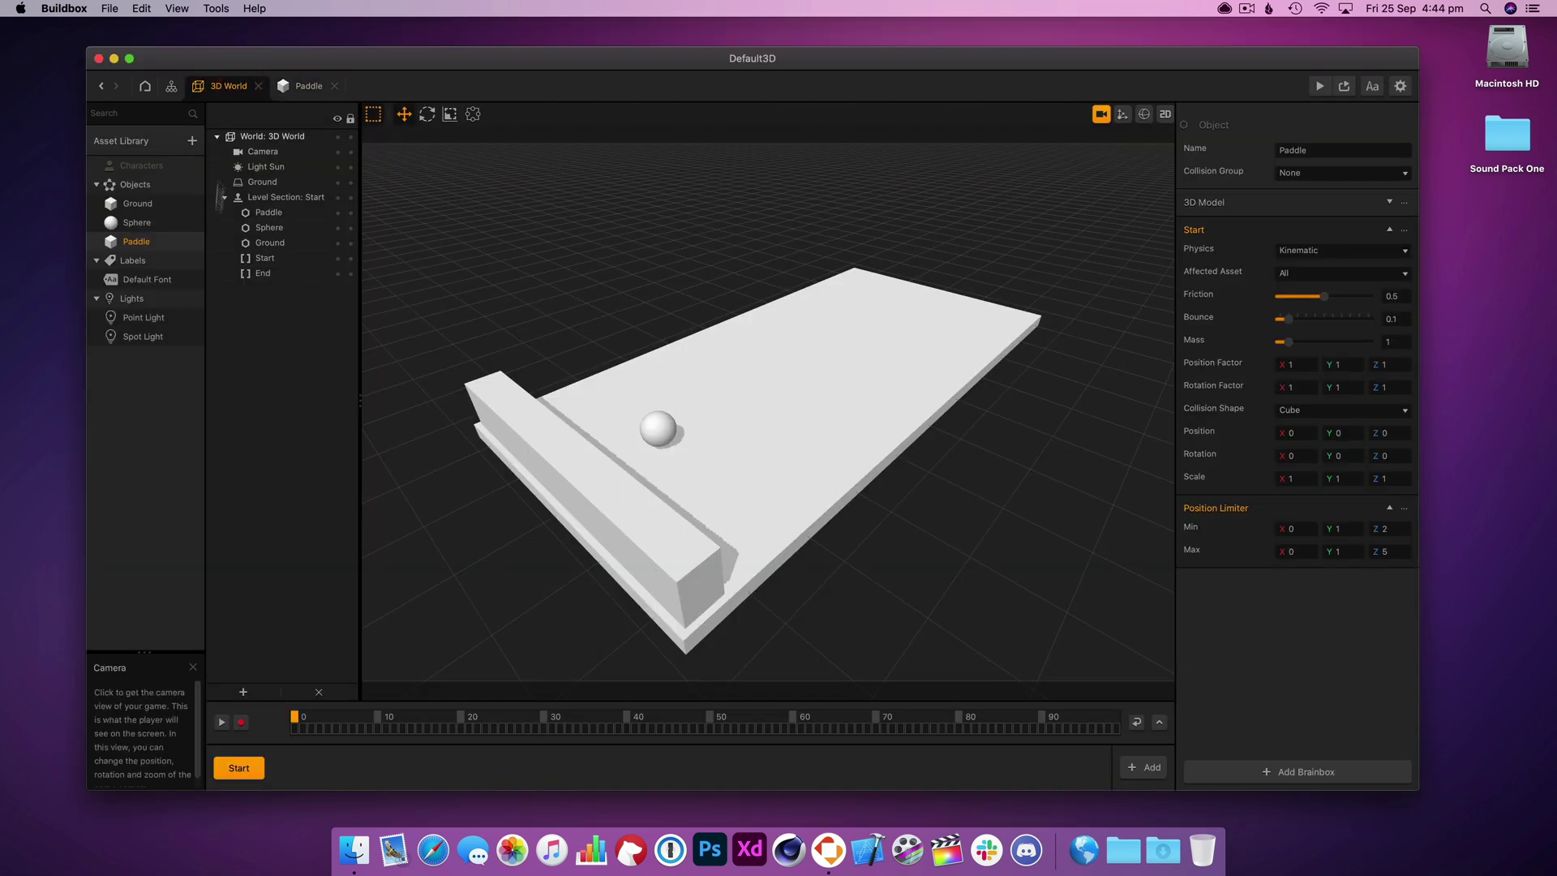
- Add the Cylinder shape from the 3D shapes library and place it onto the table
left_click(192, 142)
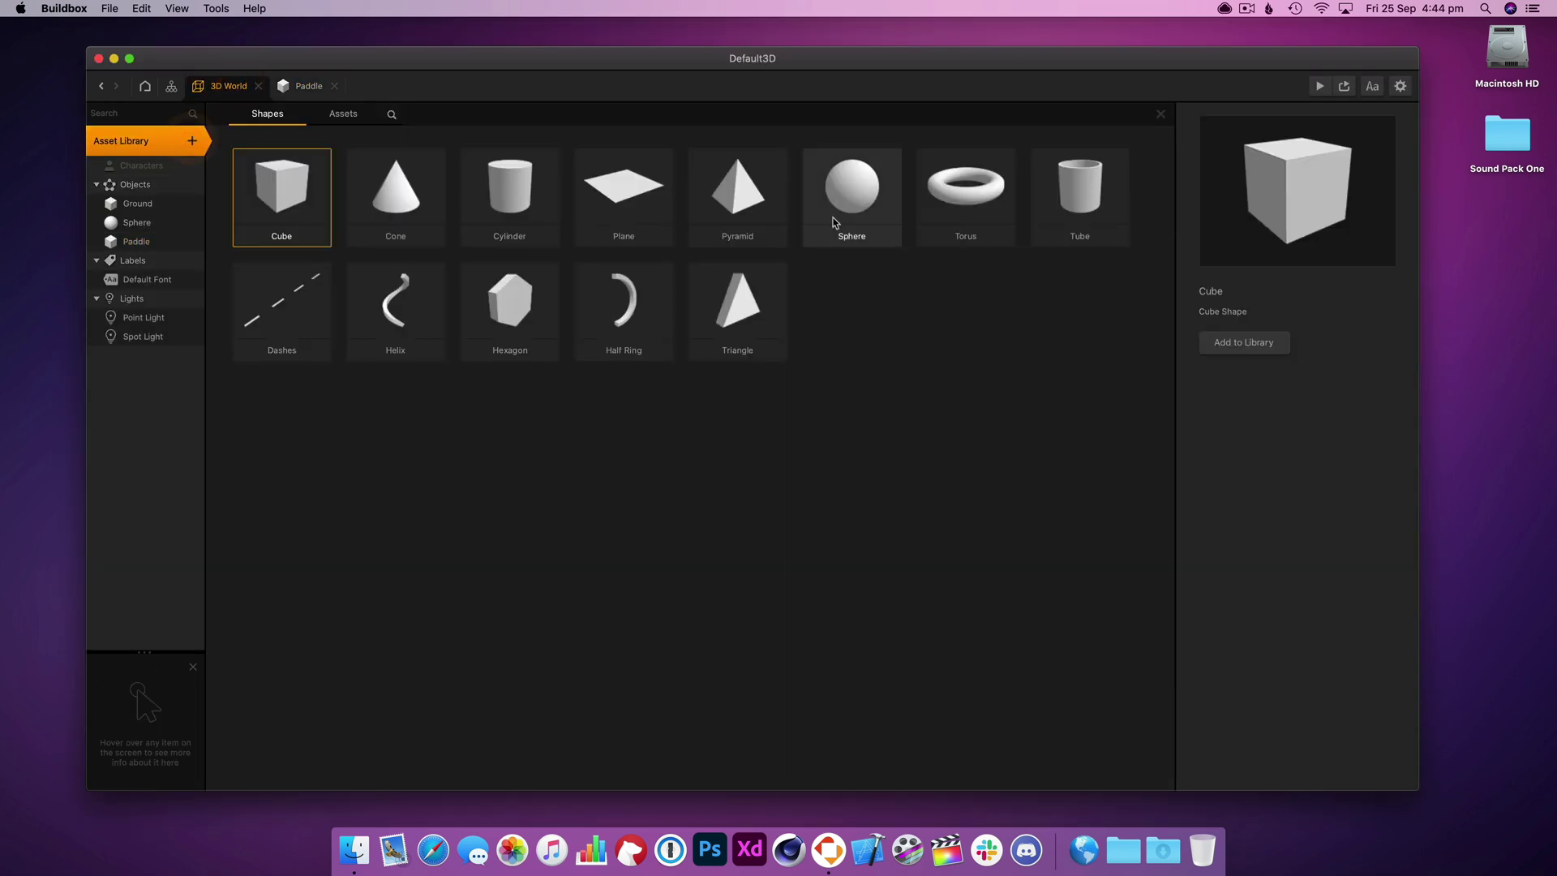
left_click(524, 206)
double_click(485, 202)
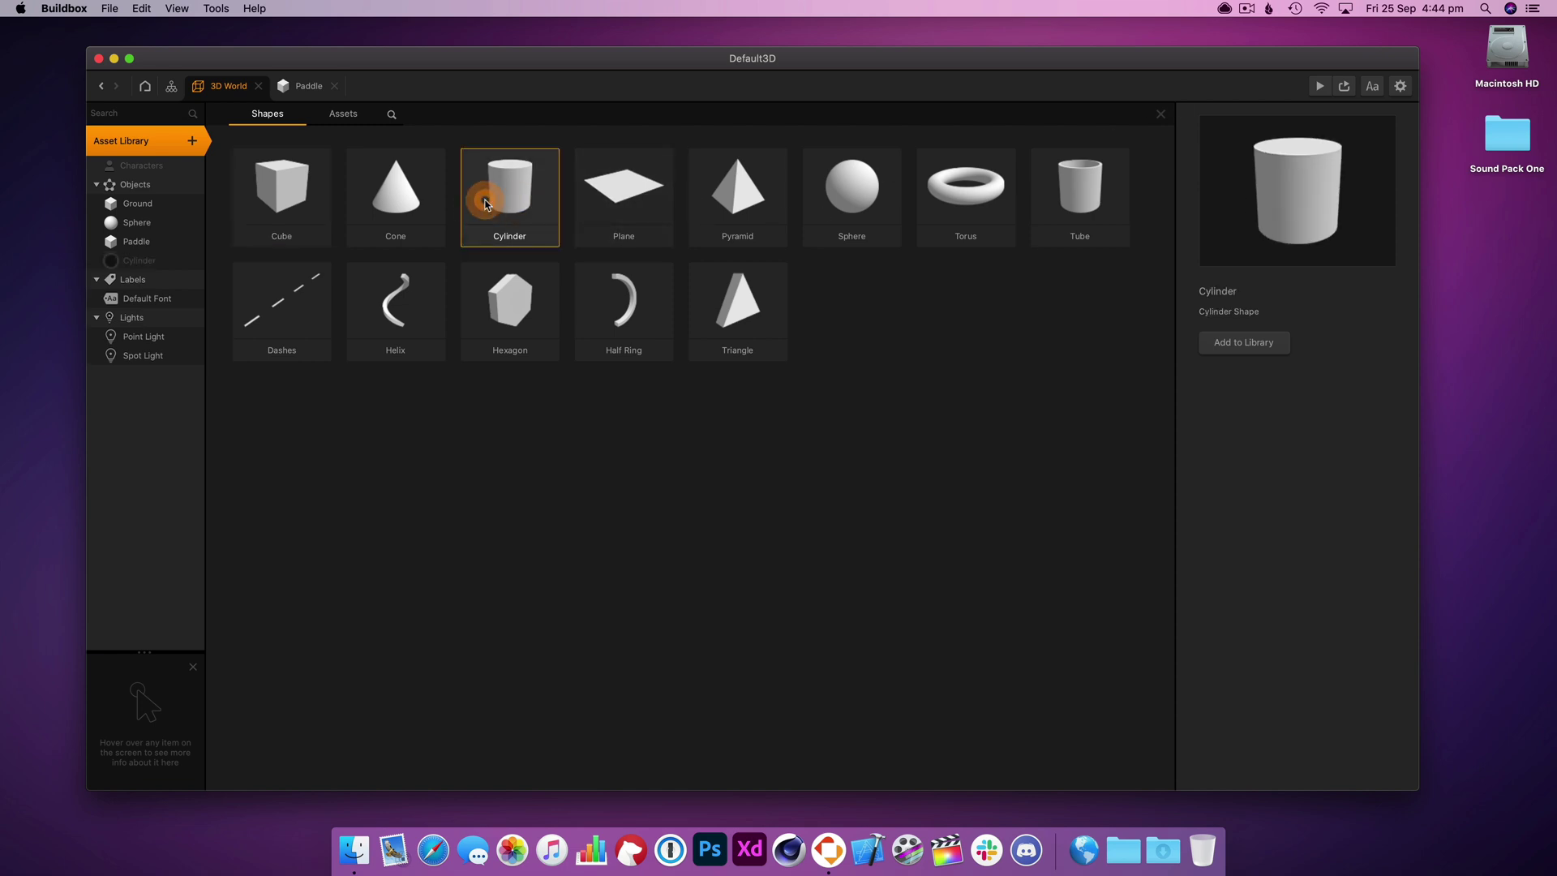
left_click(1163, 116)
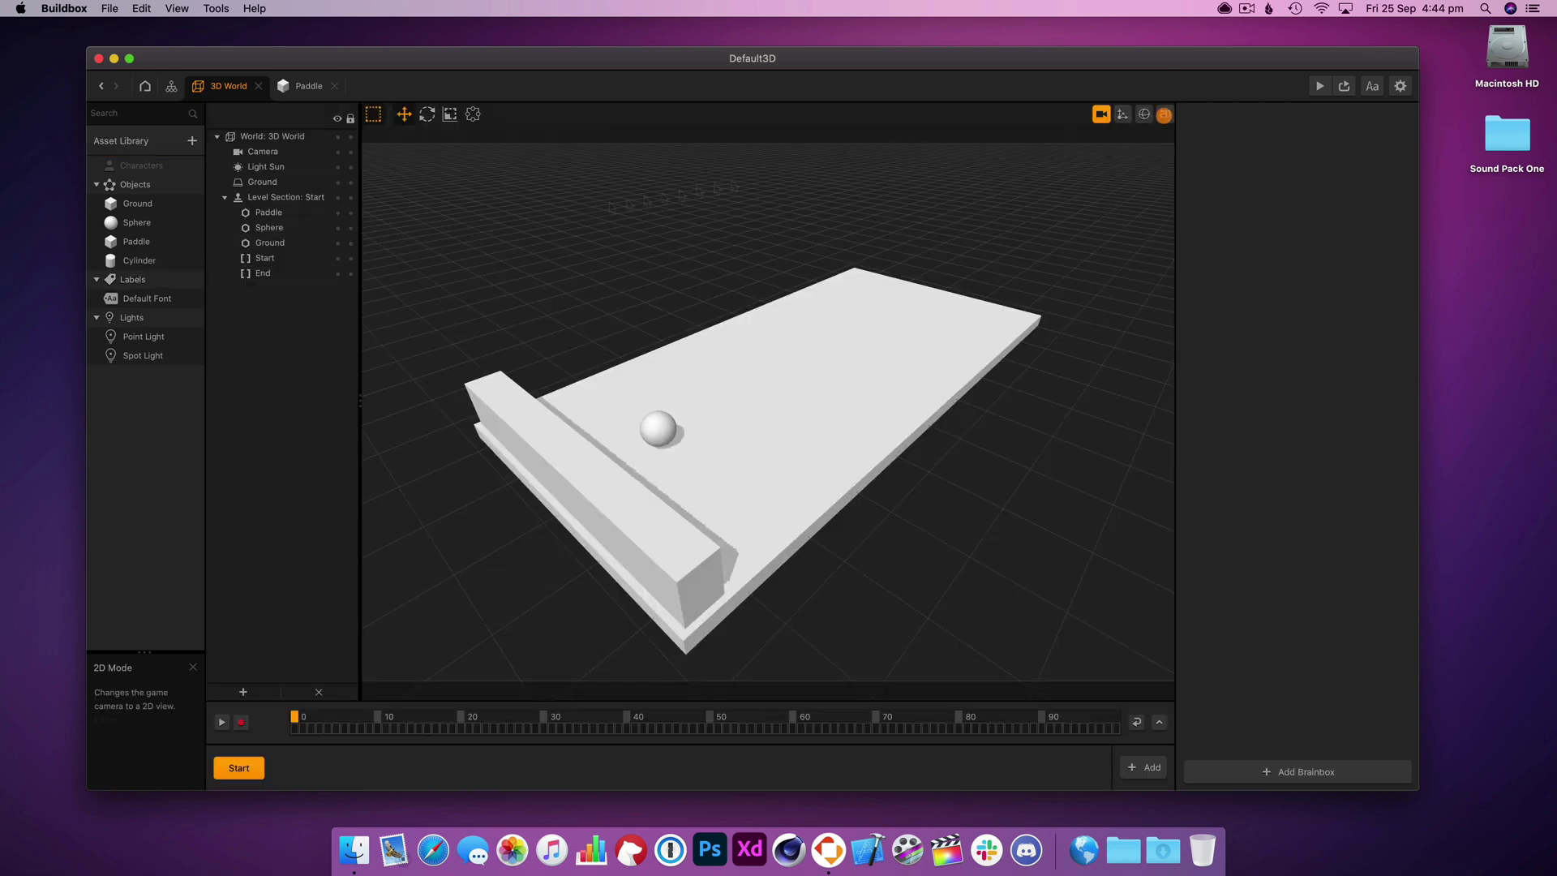
left_click_drag(138, 260, 793, 389)
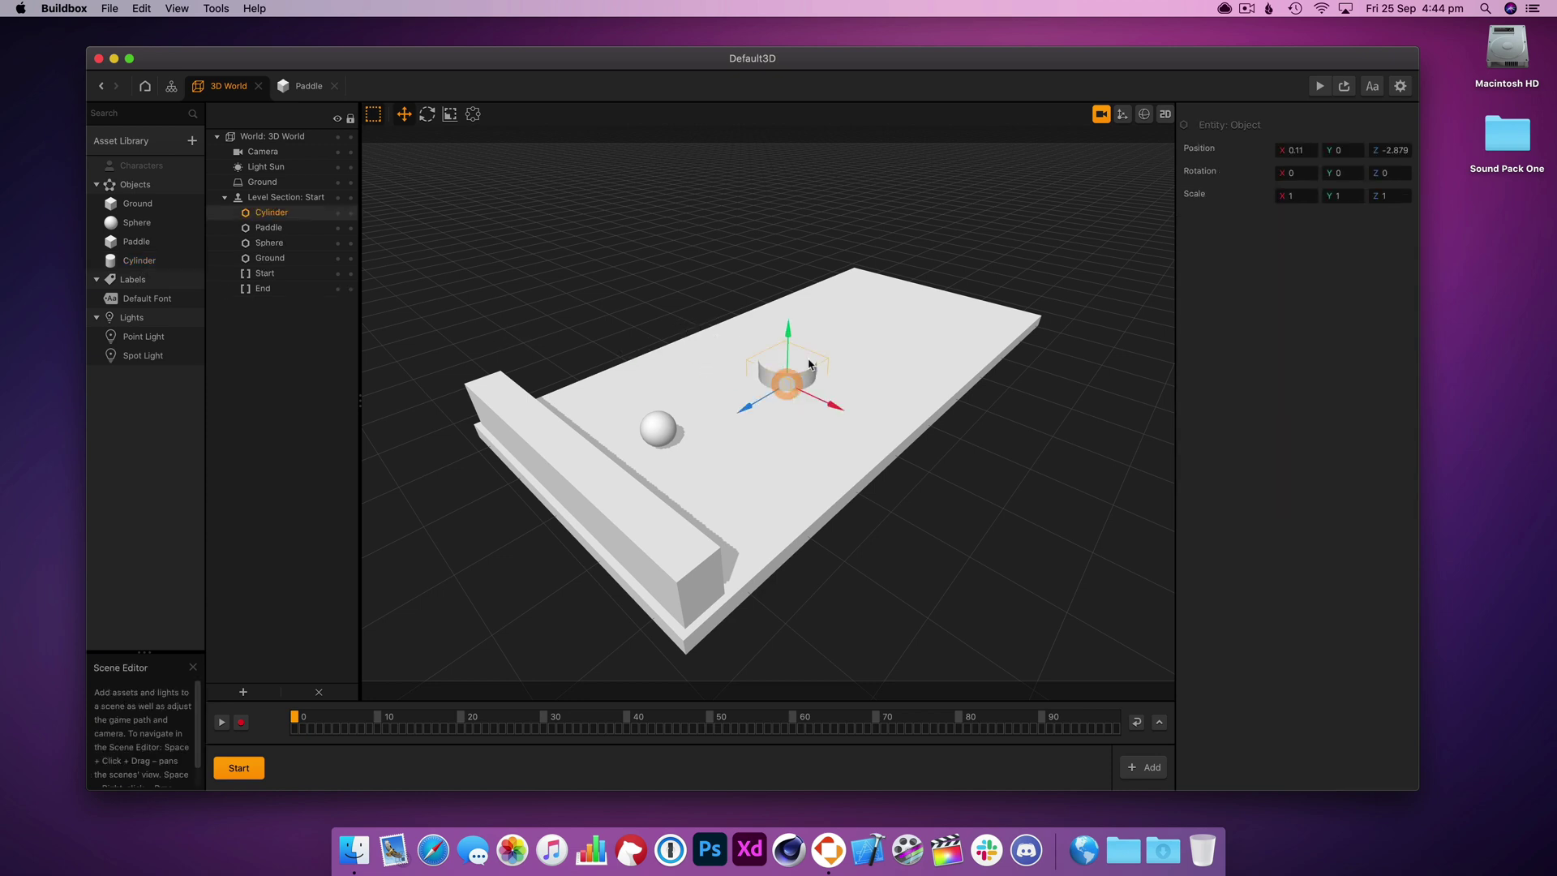
- Scale the cylinder to 0.469 × 1.422 × 0.469, standing upright toward the table's far end
right_click_drag(872, 455, 872, 453)
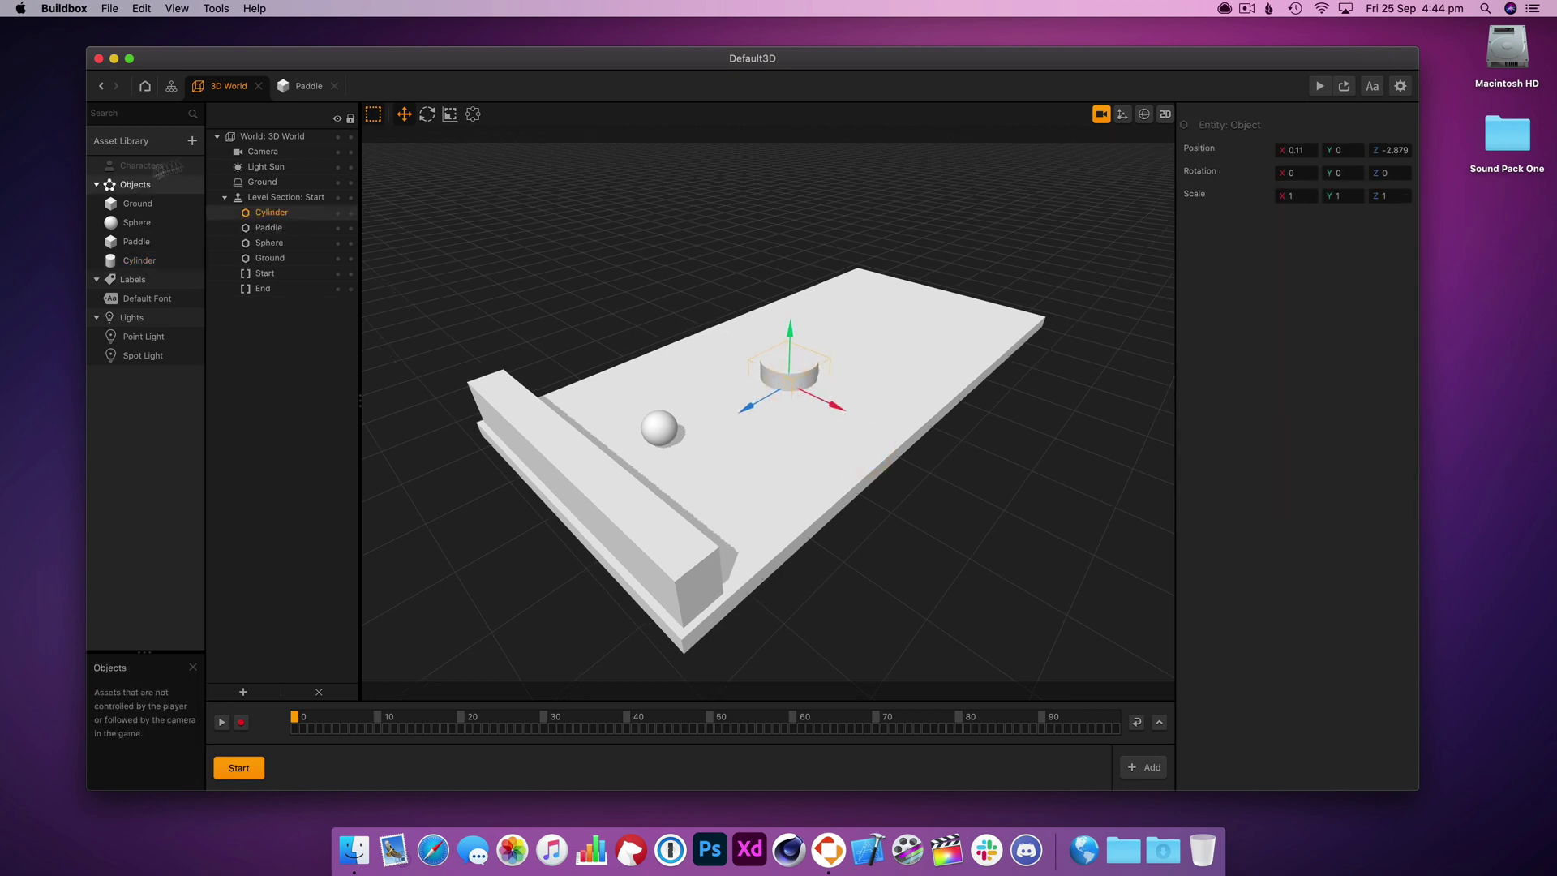
left_click(448, 116)
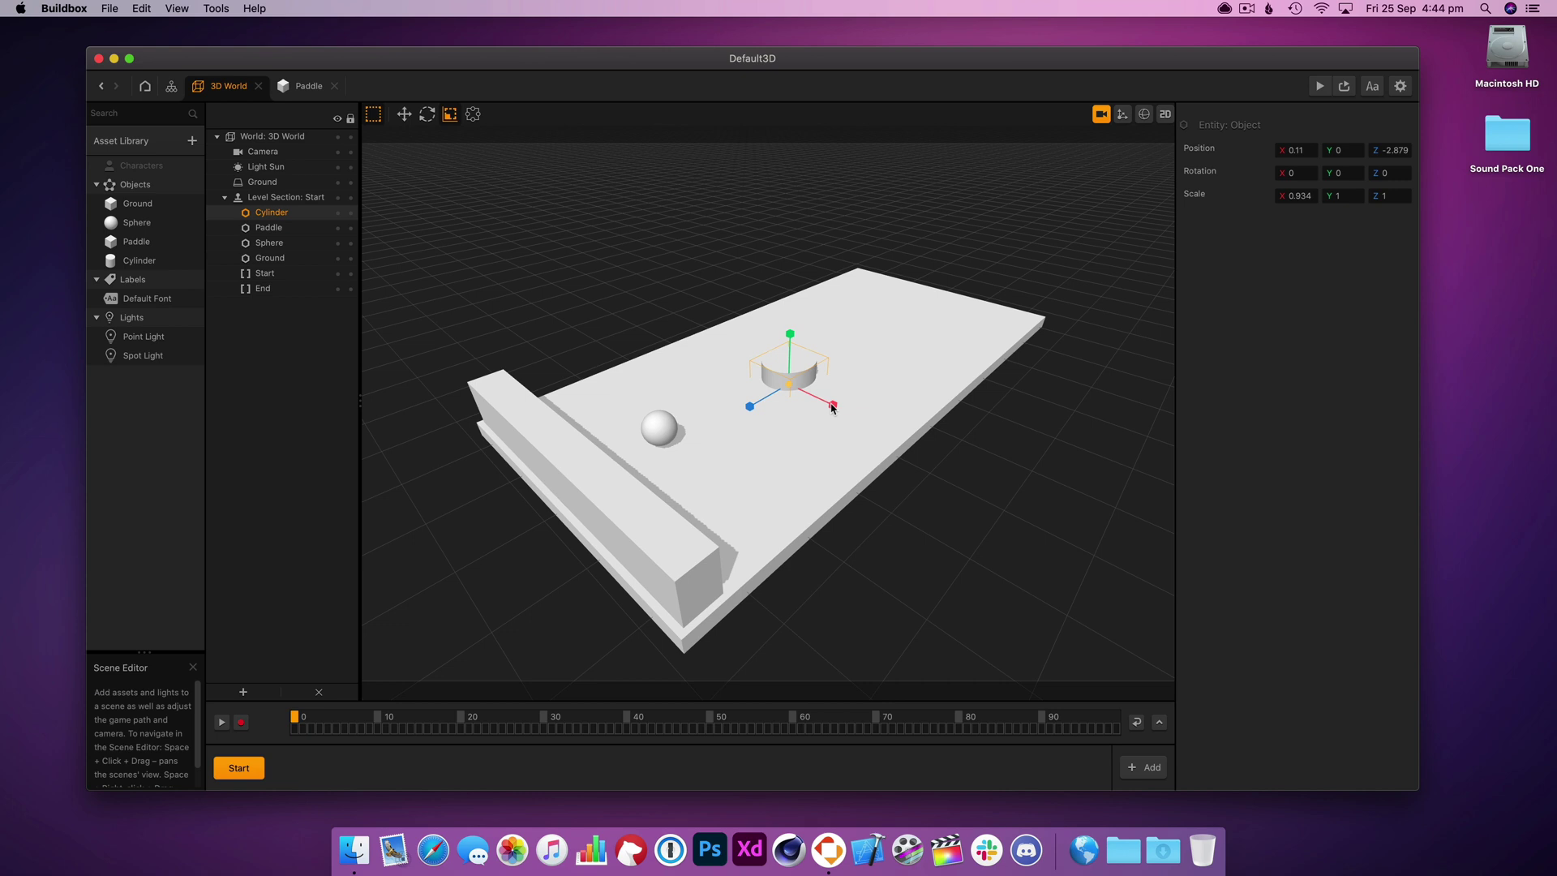
left_click_drag(819, 402, 818, 401)
key("super+z")
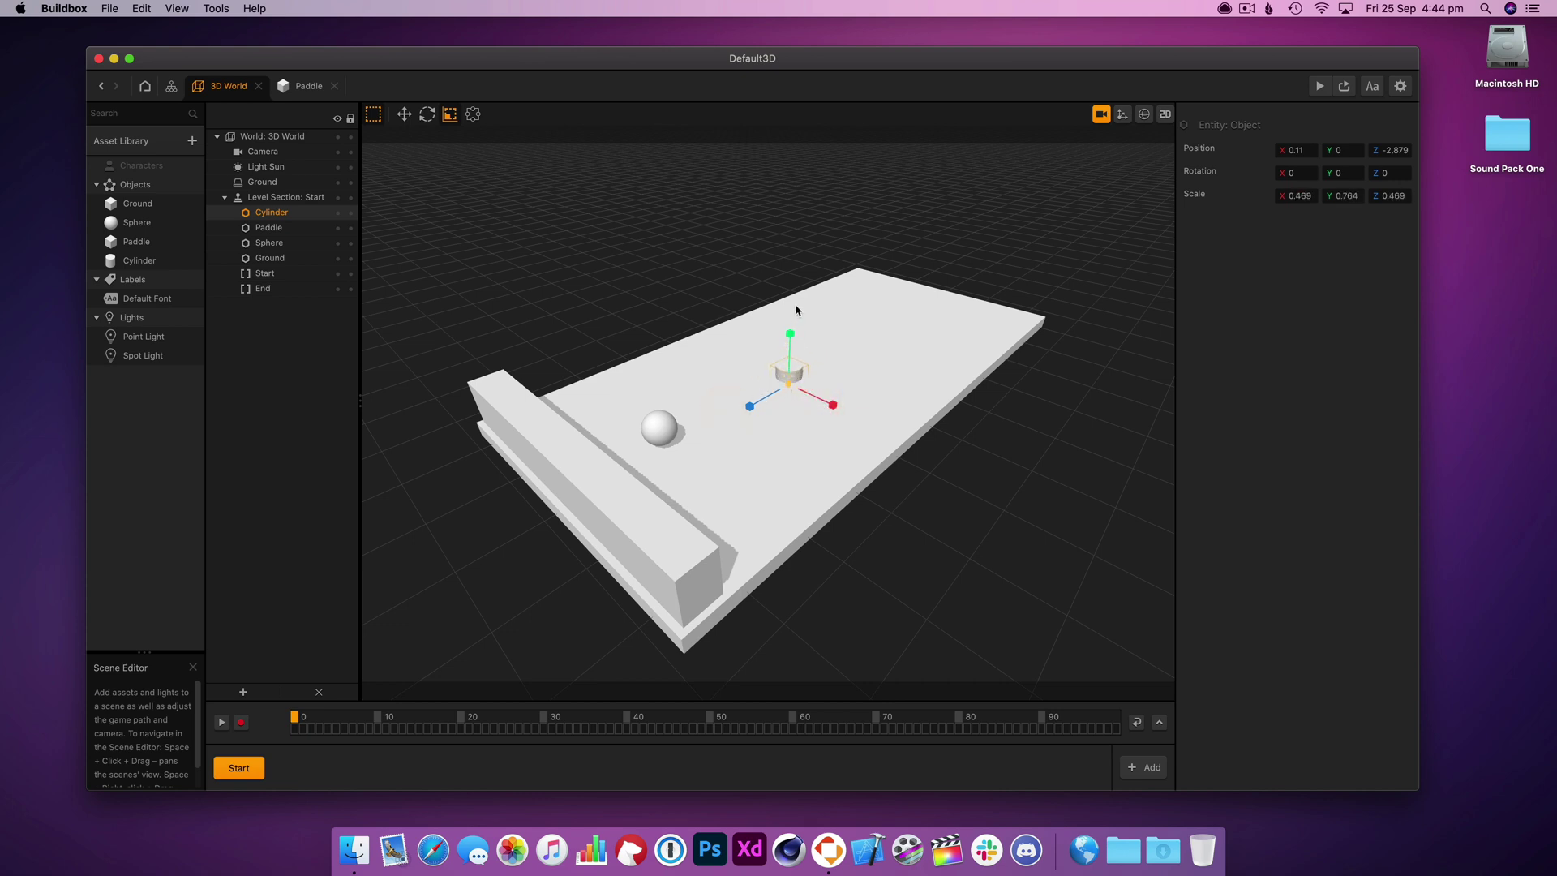
left_click(404, 115)
left_click_drag(786, 324, 788, 280)
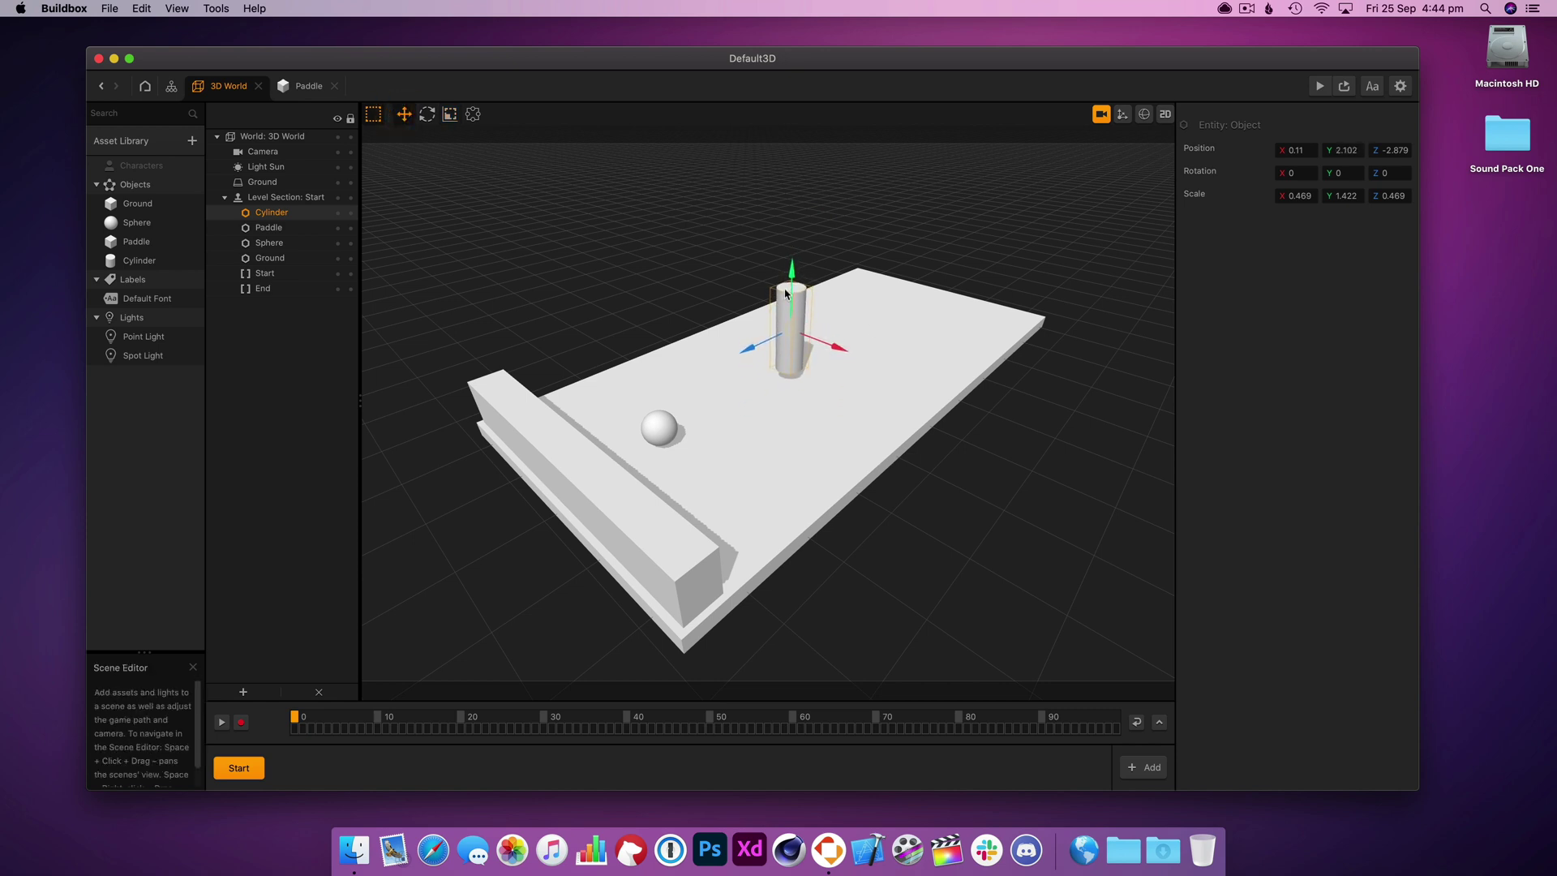
left_click_drag(767, 347, 818, 299)
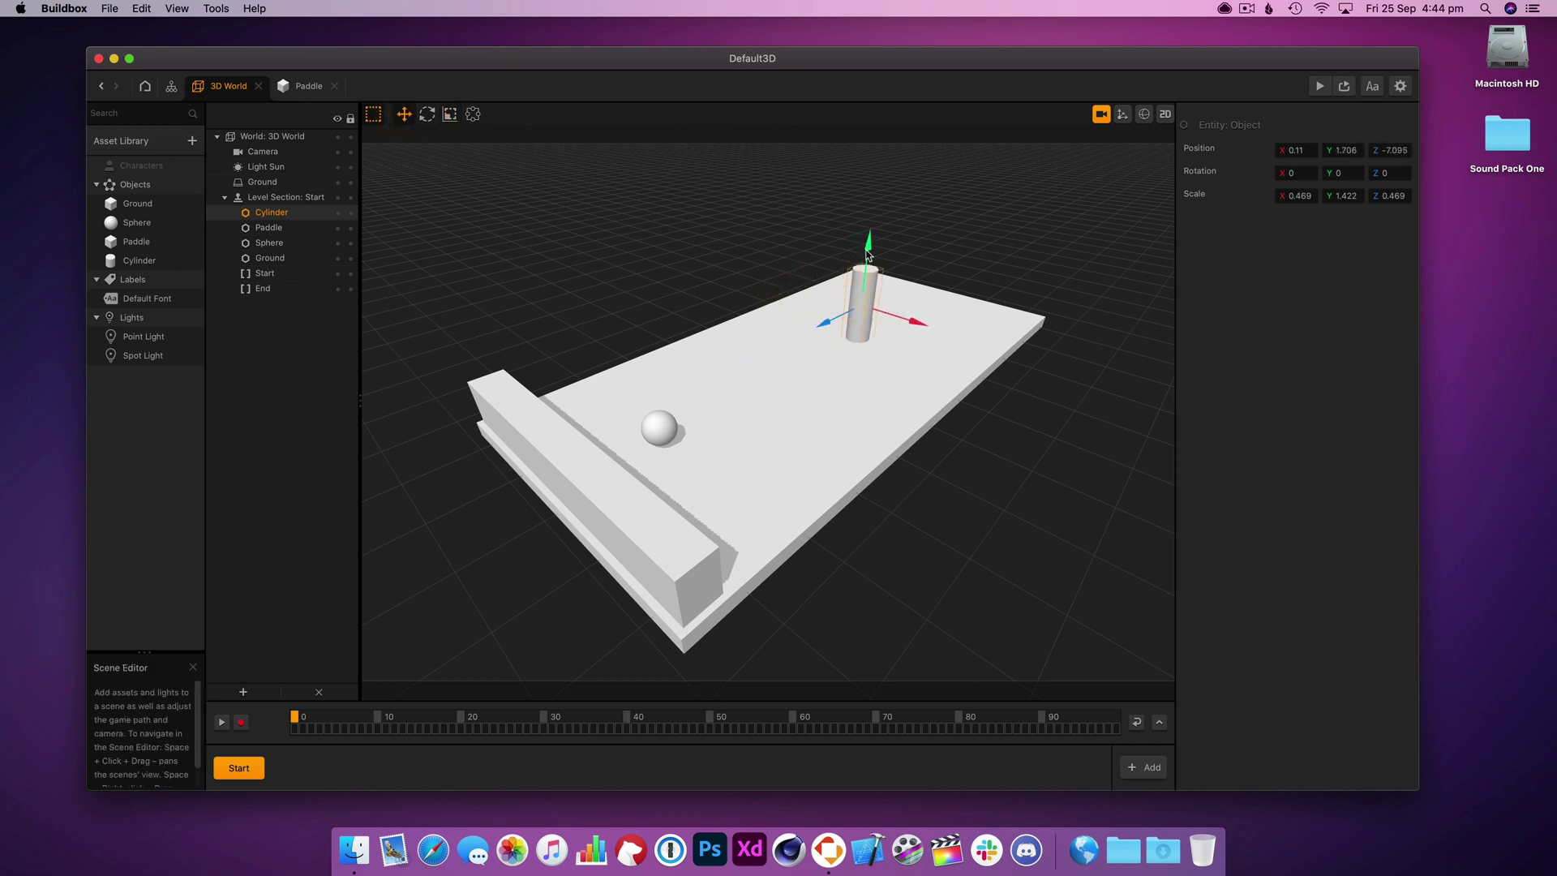
- Switch to a free camera and duplicate the cylinder twice to form a row of three pins
left_click(1103, 115)
right_click_drag(1008, 438, 863, 442)
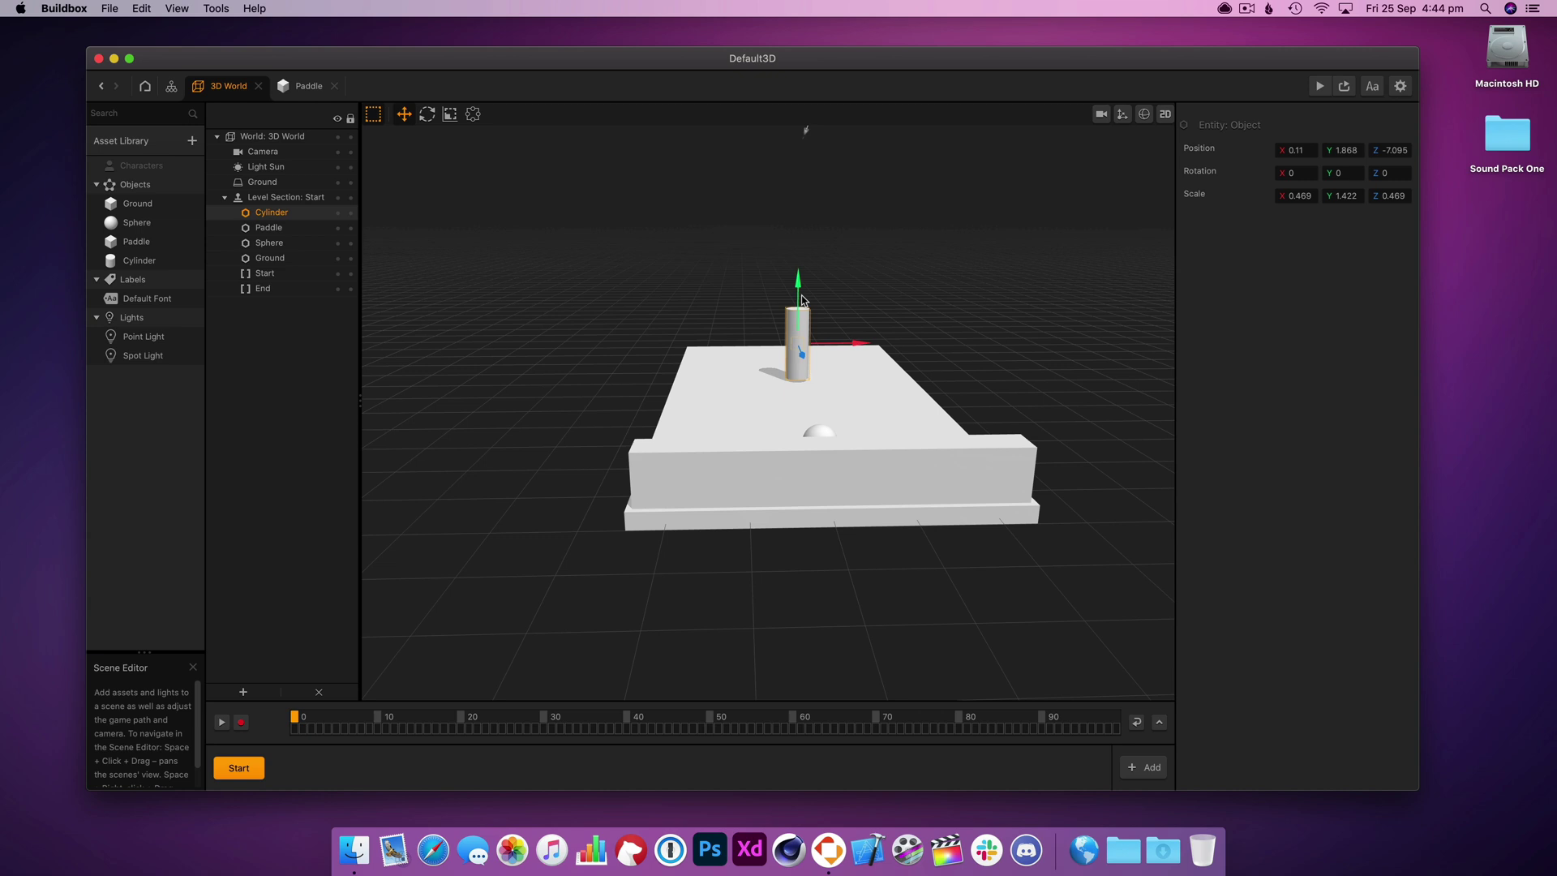
left_click_drag(801, 305, 801, 300)
right_click_drag(840, 349, 838, 428)
key("super+d")
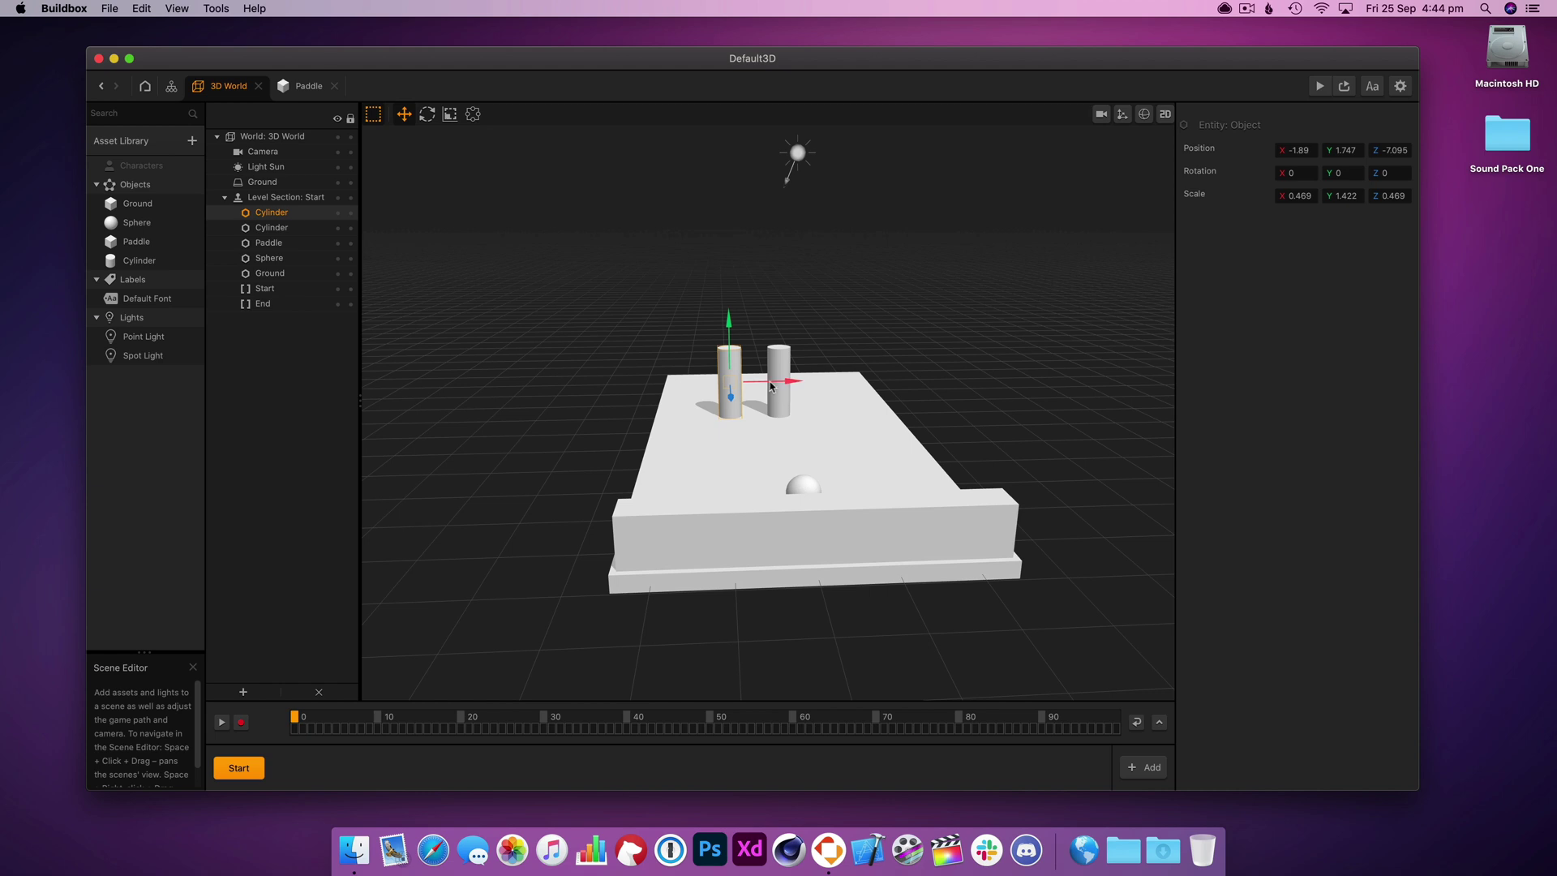
left_click(785, 353)
key("super+d")
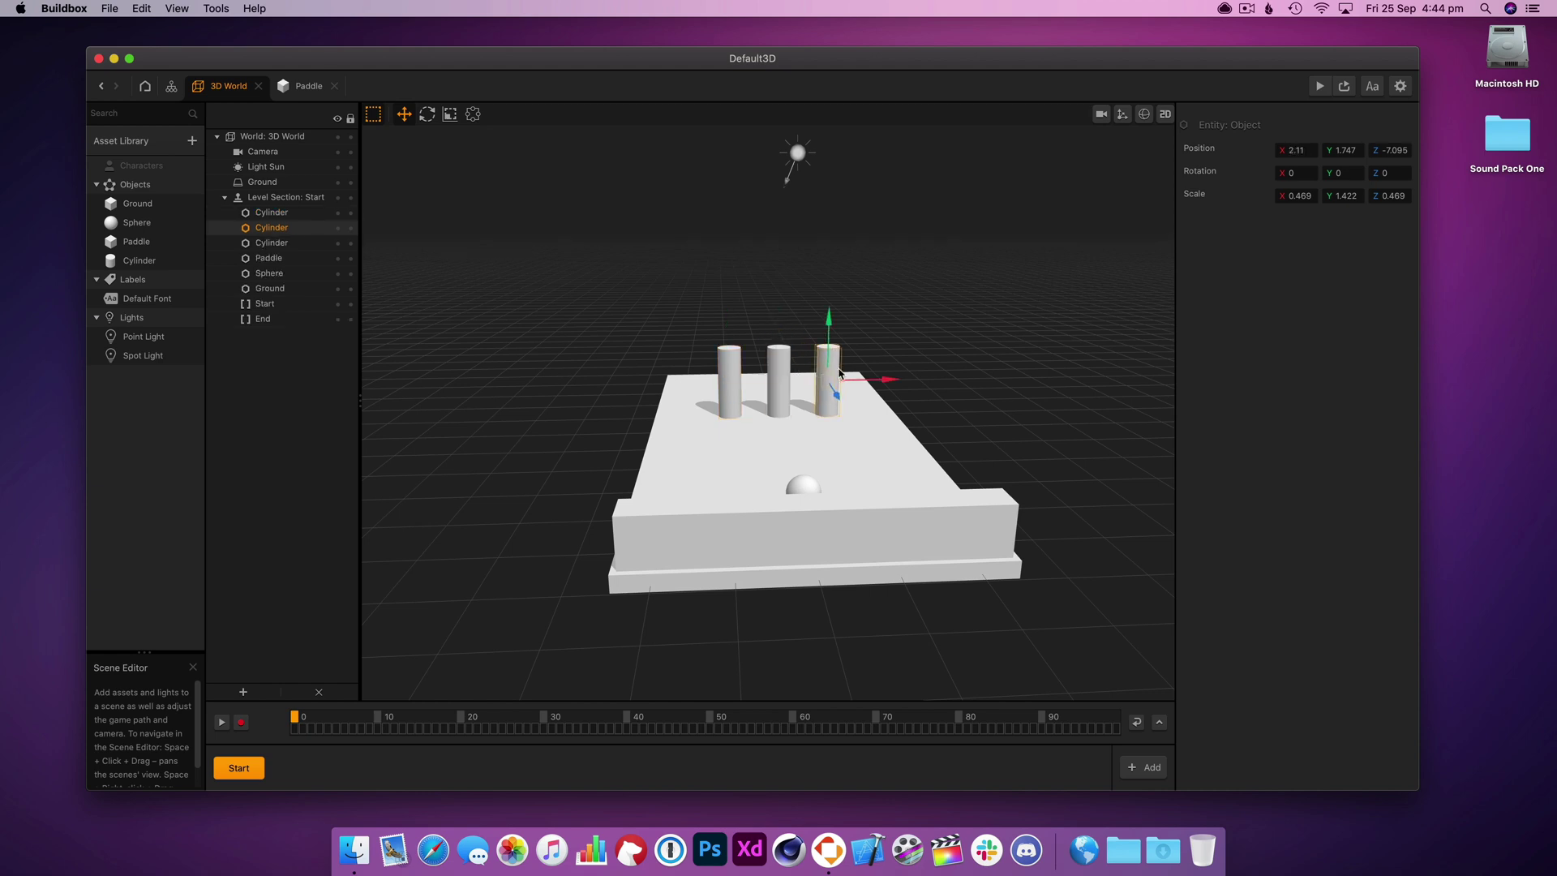
- Duplicate the cylinders one row further back to start the next row of pins
right_click_drag(810, 399, 803, 518)
key("super+d")
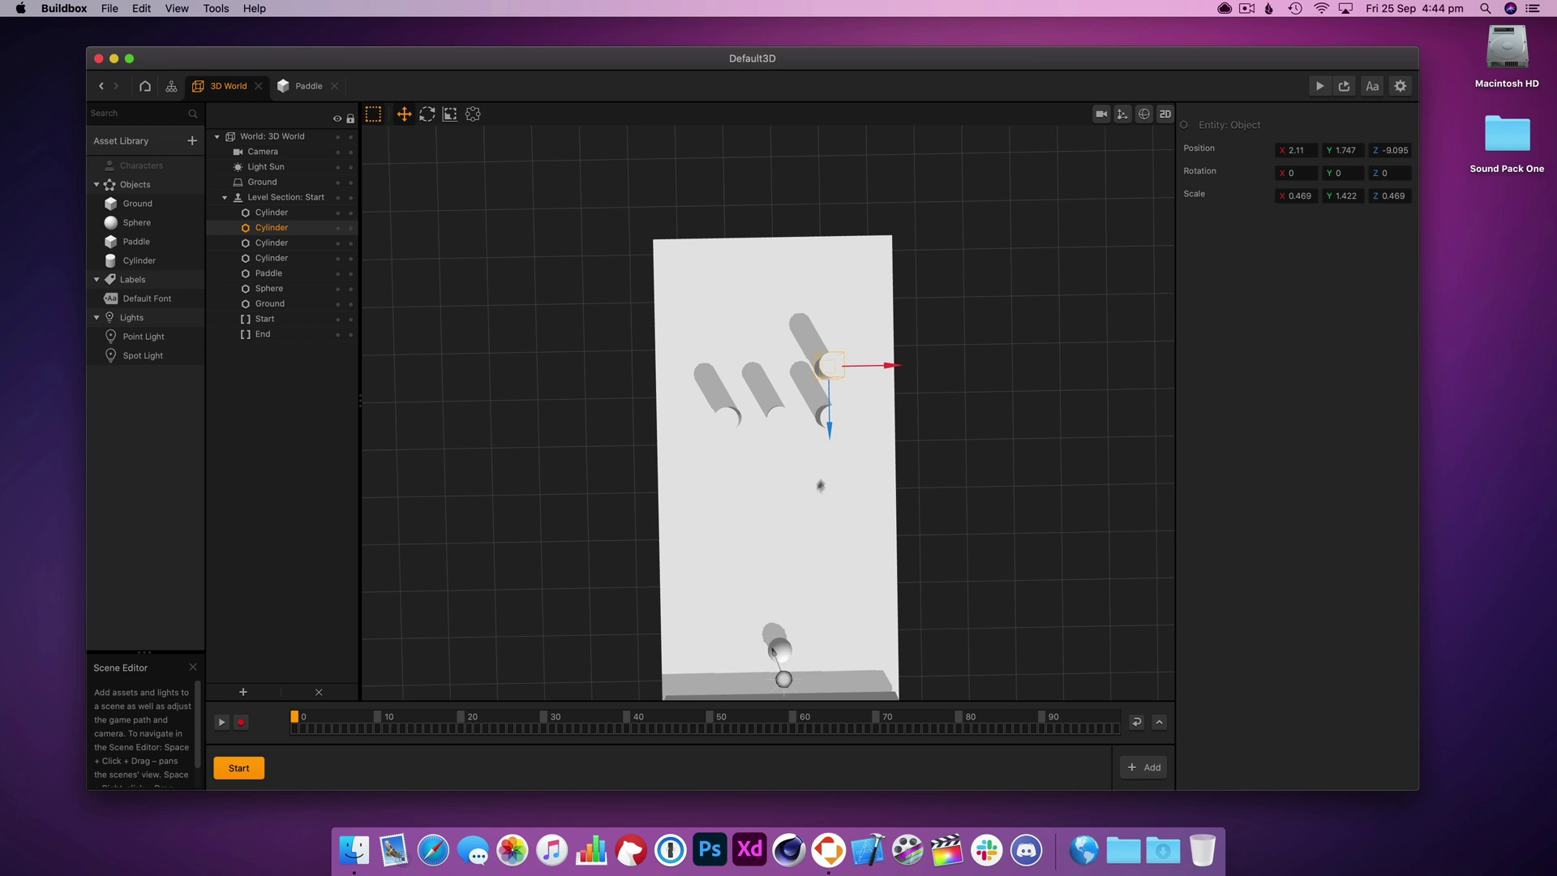
right_click_drag(798, 457, 768, 447)
left_click(784, 421)
key("alt+Up")
left_click(728, 423)
key("alt+Up")
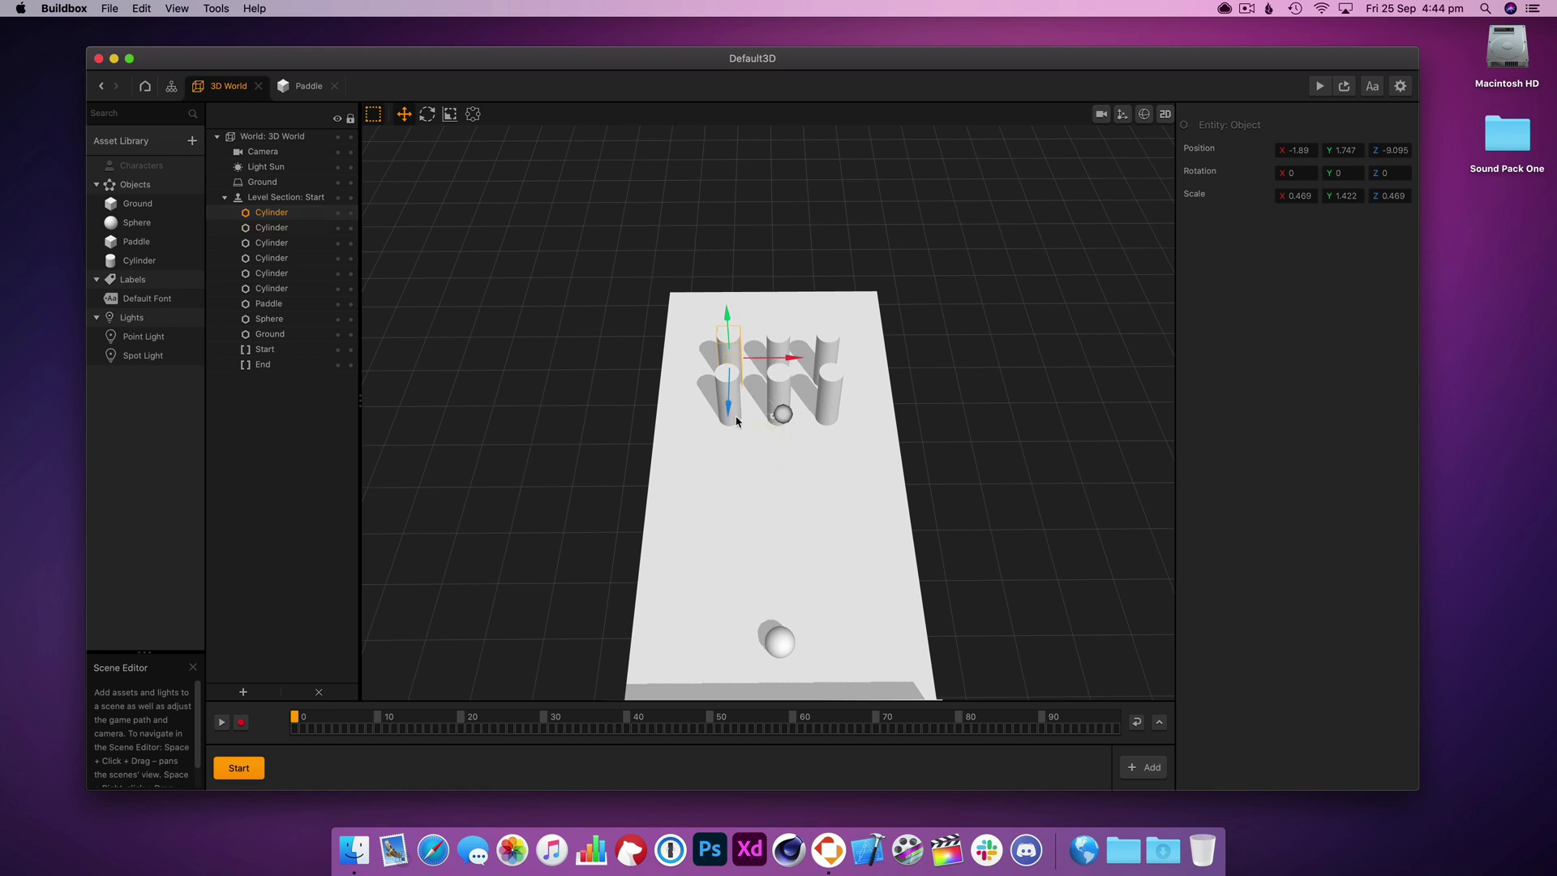
- Shift the pins into a triangular formation, adding one copy a step forward
left_click_drag(736, 421, 750, 458)
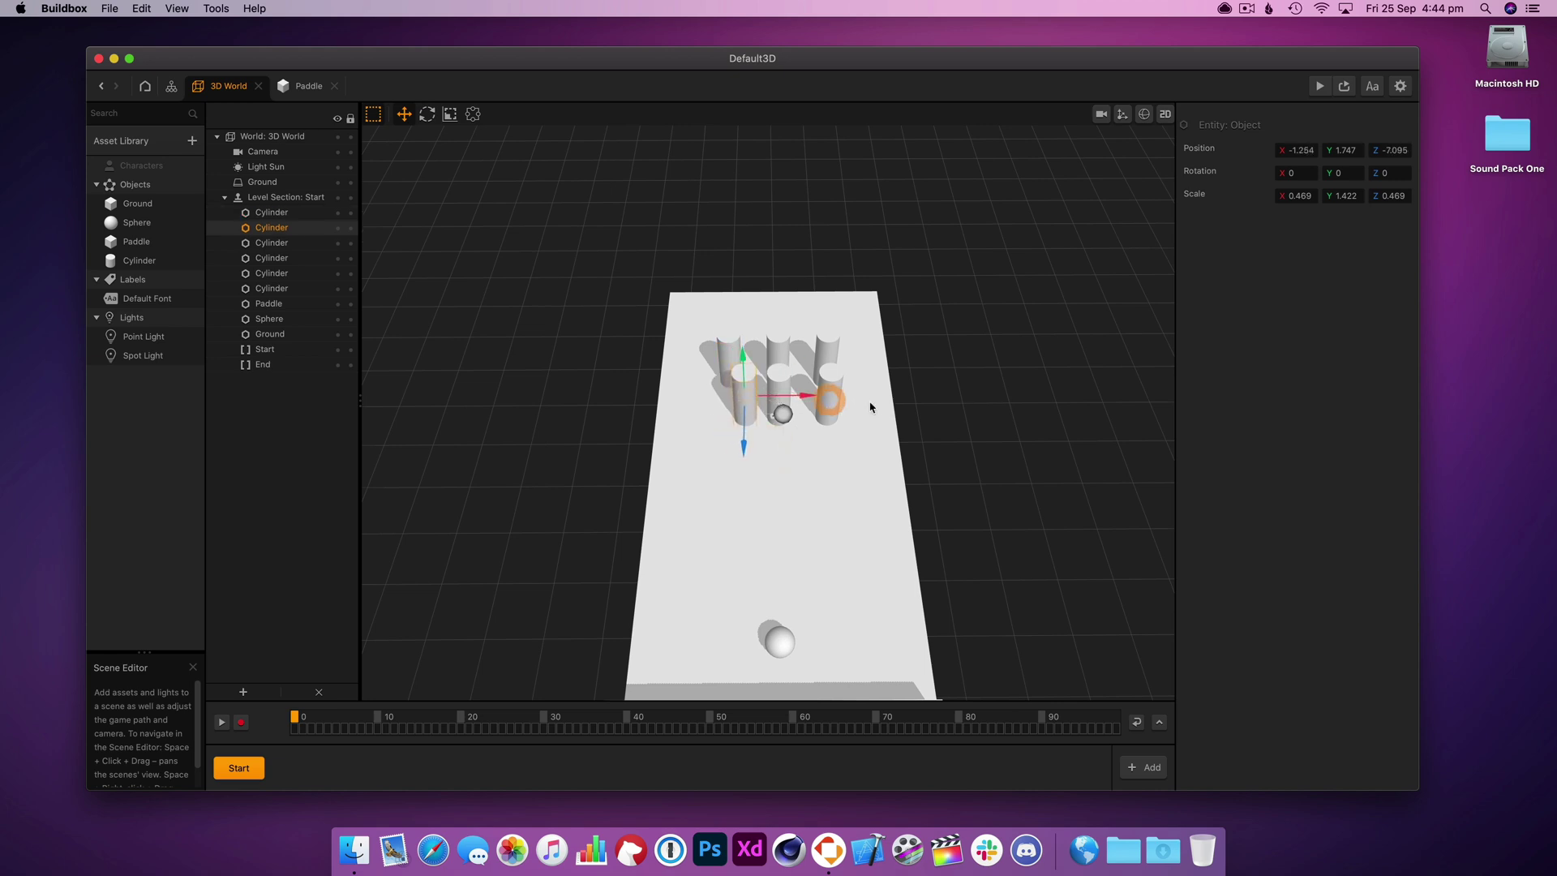
left_click(829, 412)
left_click_drag(859, 405, 840, 400)
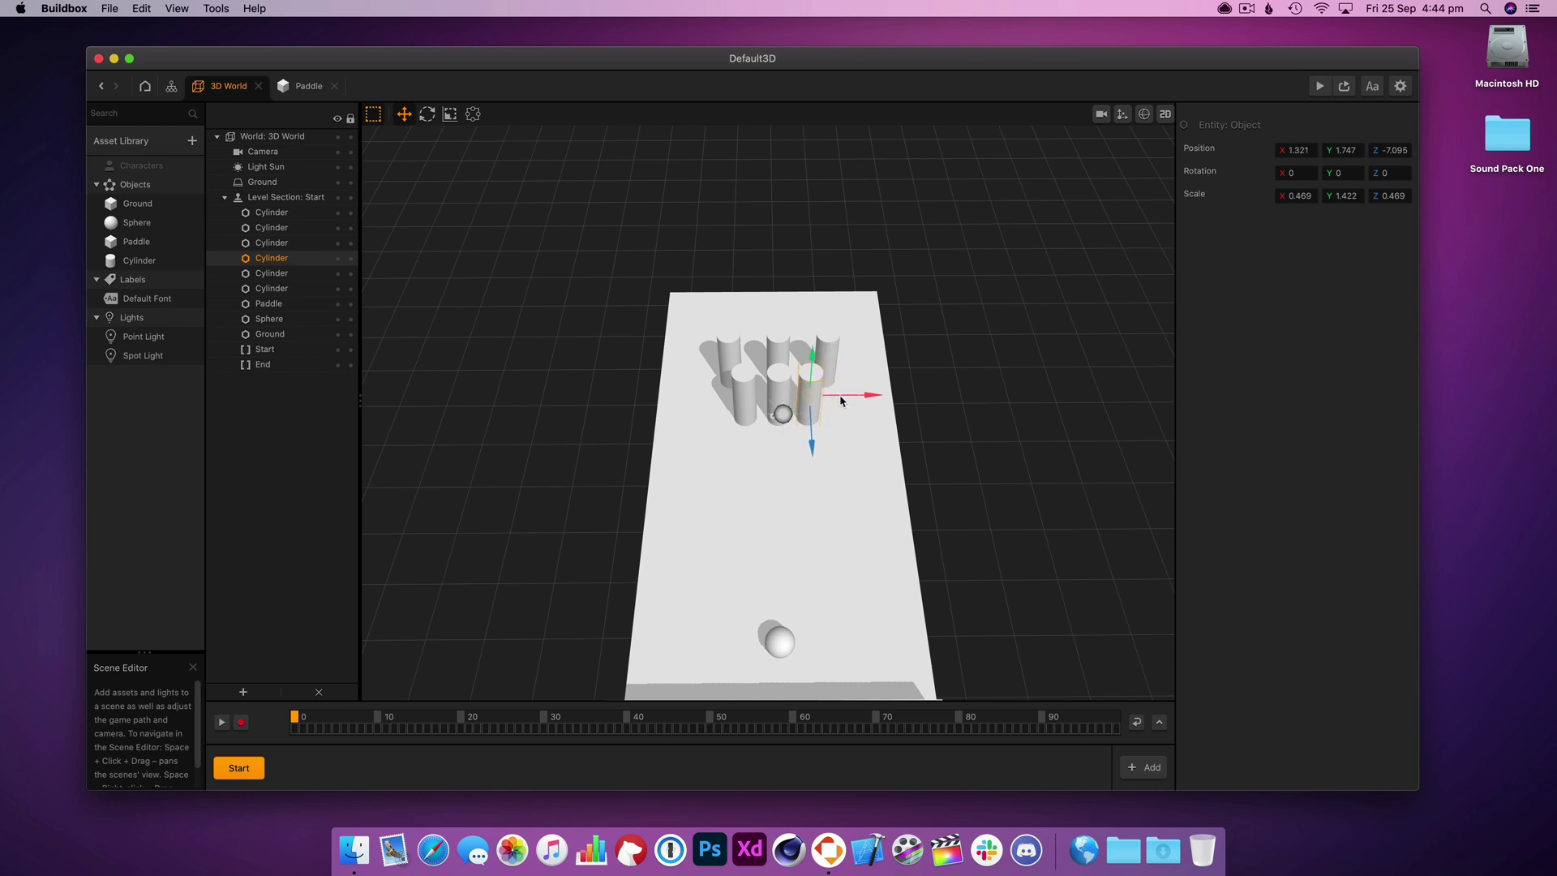
left_click(771, 379)
right_click_drag(790, 469, 788, 510)
left_click(783, 470, "alt")
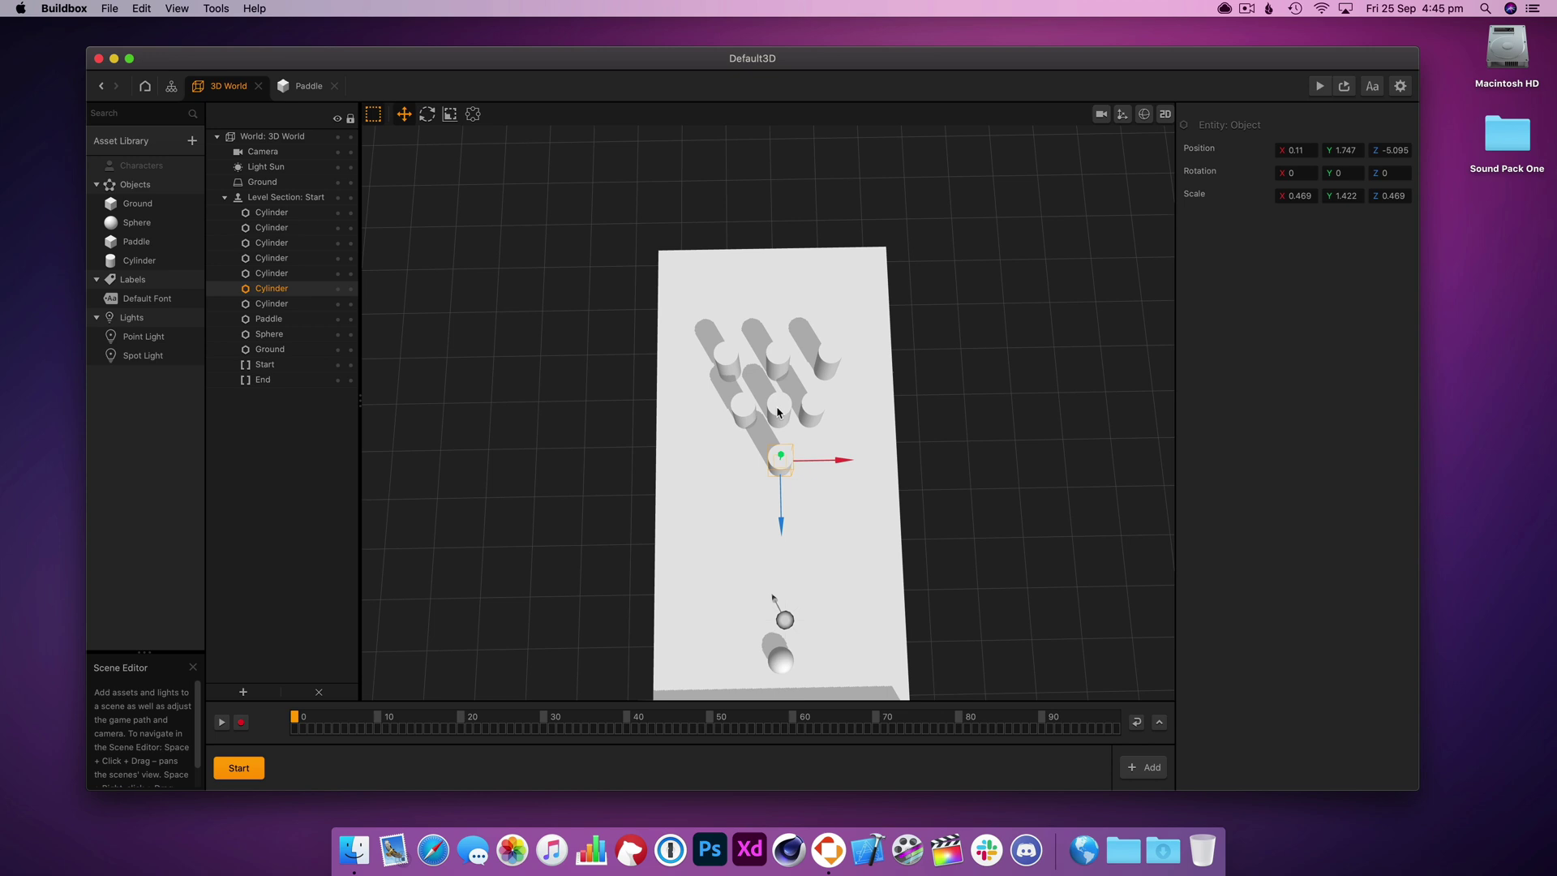
left_click(728, 366)
left_click_drag(760, 369, 746, 369)
- Duplicate the back-row pins to complete nine cylinders, then return to a perspective view
left_click(856, 359)
left_click(833, 362)
key("super+d")
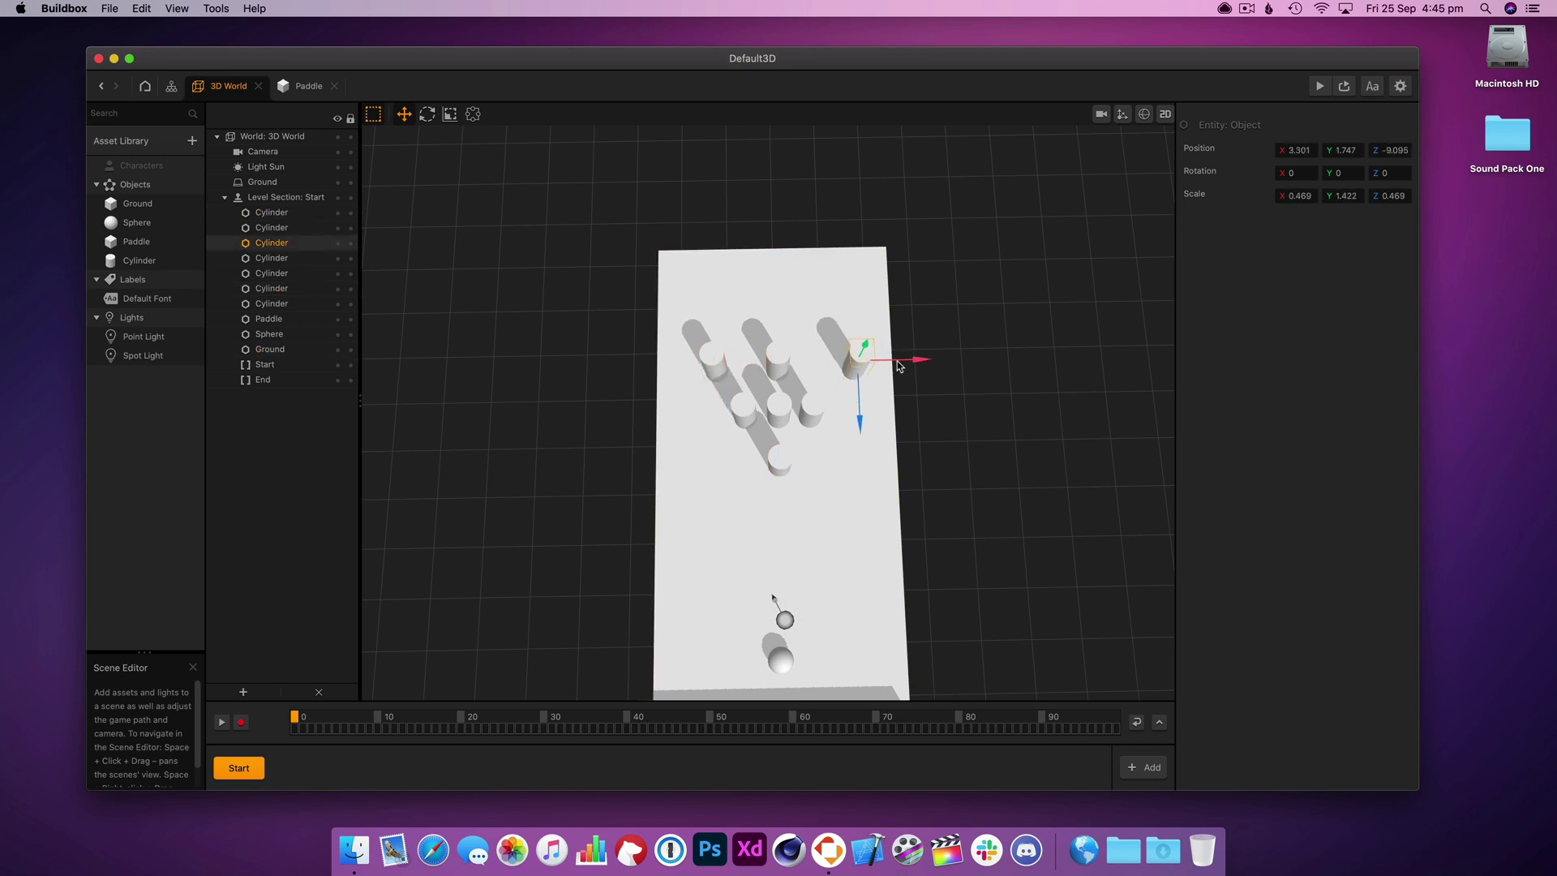
left_click_drag(878, 361, 799, 363)
left_click(776, 365)
key("super+d")
left_click(821, 419)
right_click_drag(821, 419, 792, 462)
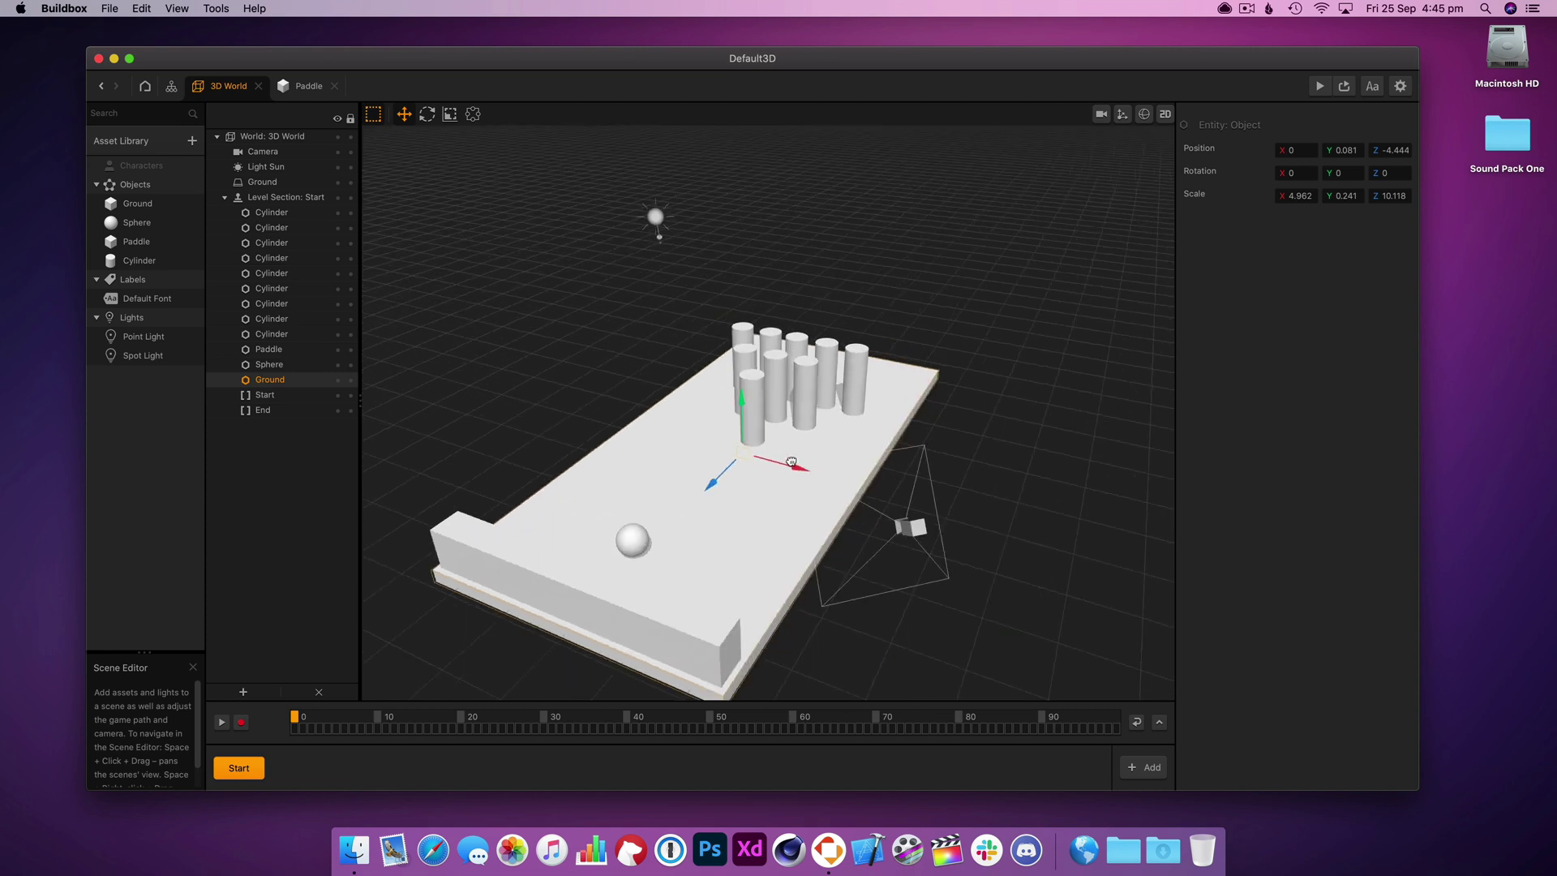
- Colour the Cylinder asset's 3D Model cyan and play the preview, knocking the ball into the pins
double_click(130, 261)
left_click(507, 454)
left_click(669, 436)
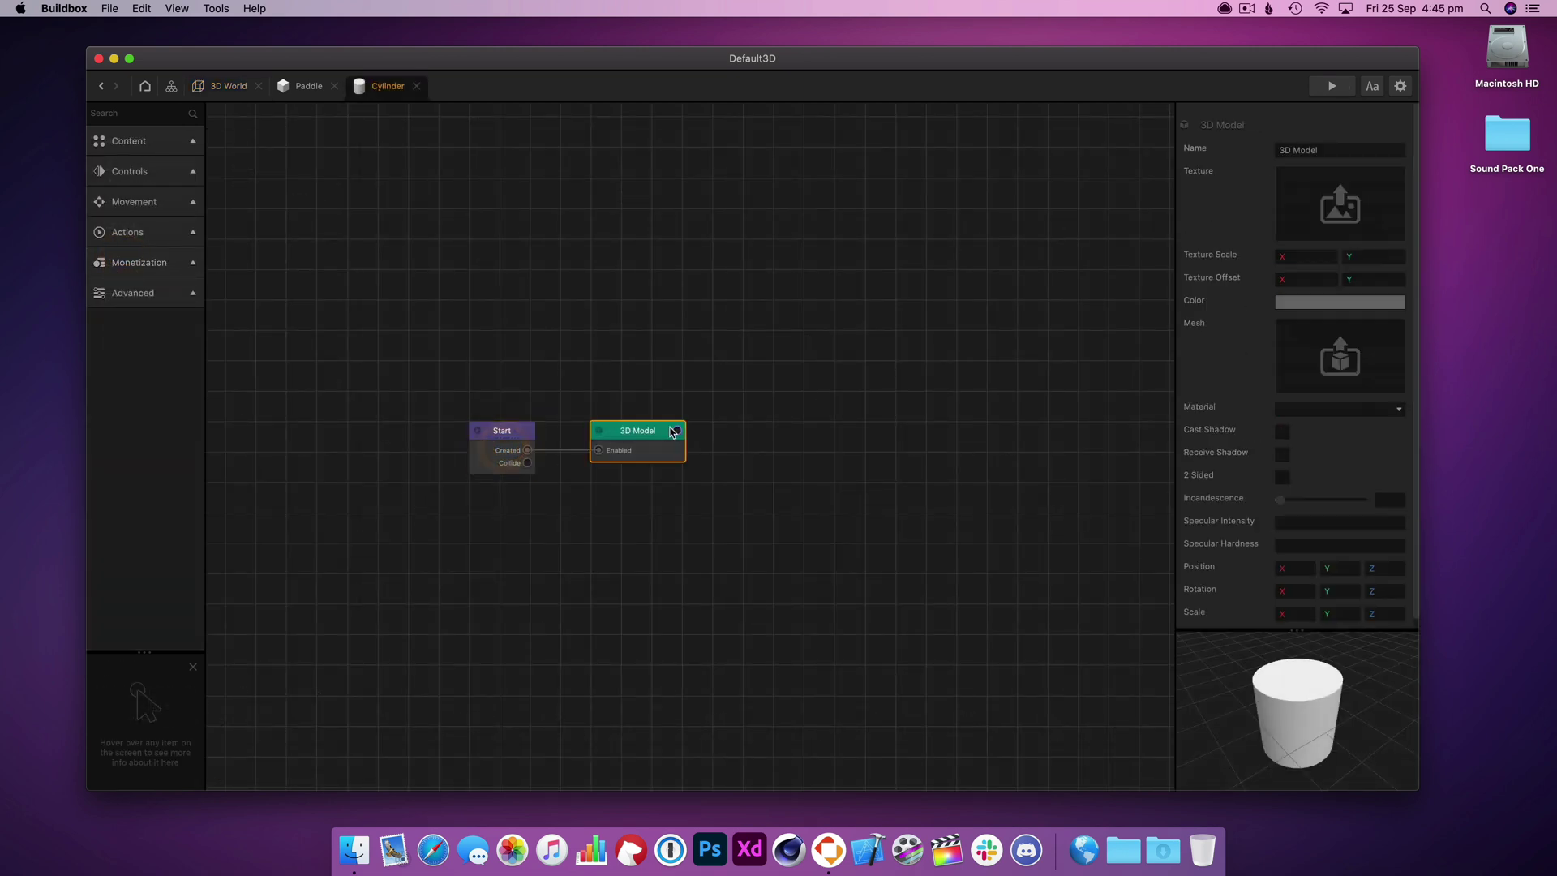
left_click(1309, 302)
left_click(1127, 359)
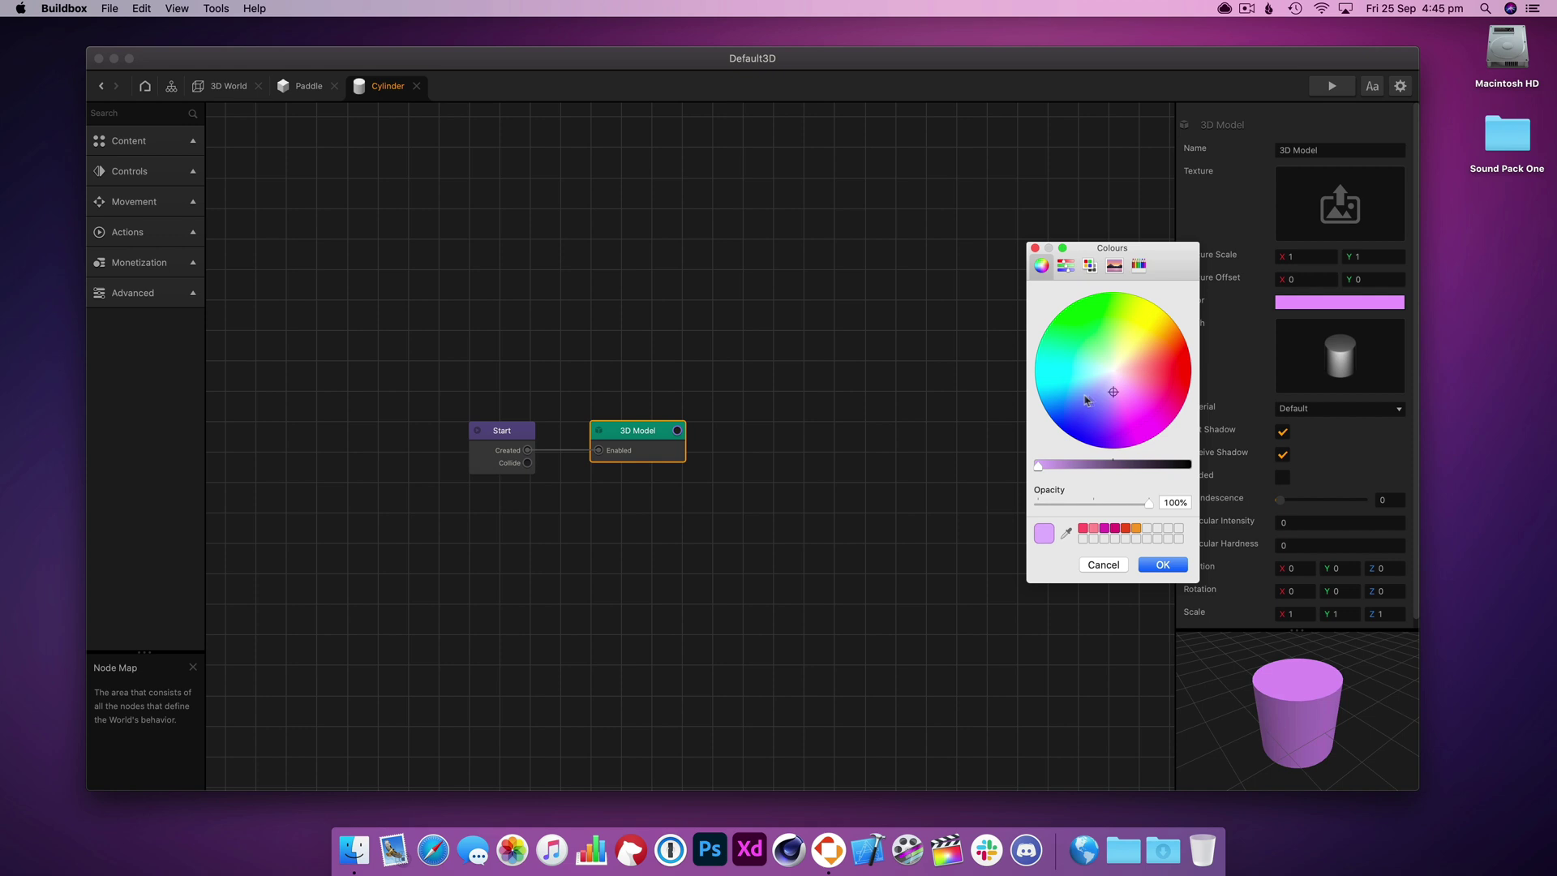
left_click_drag(1086, 399, 1072, 384)
left_click(1163, 564)
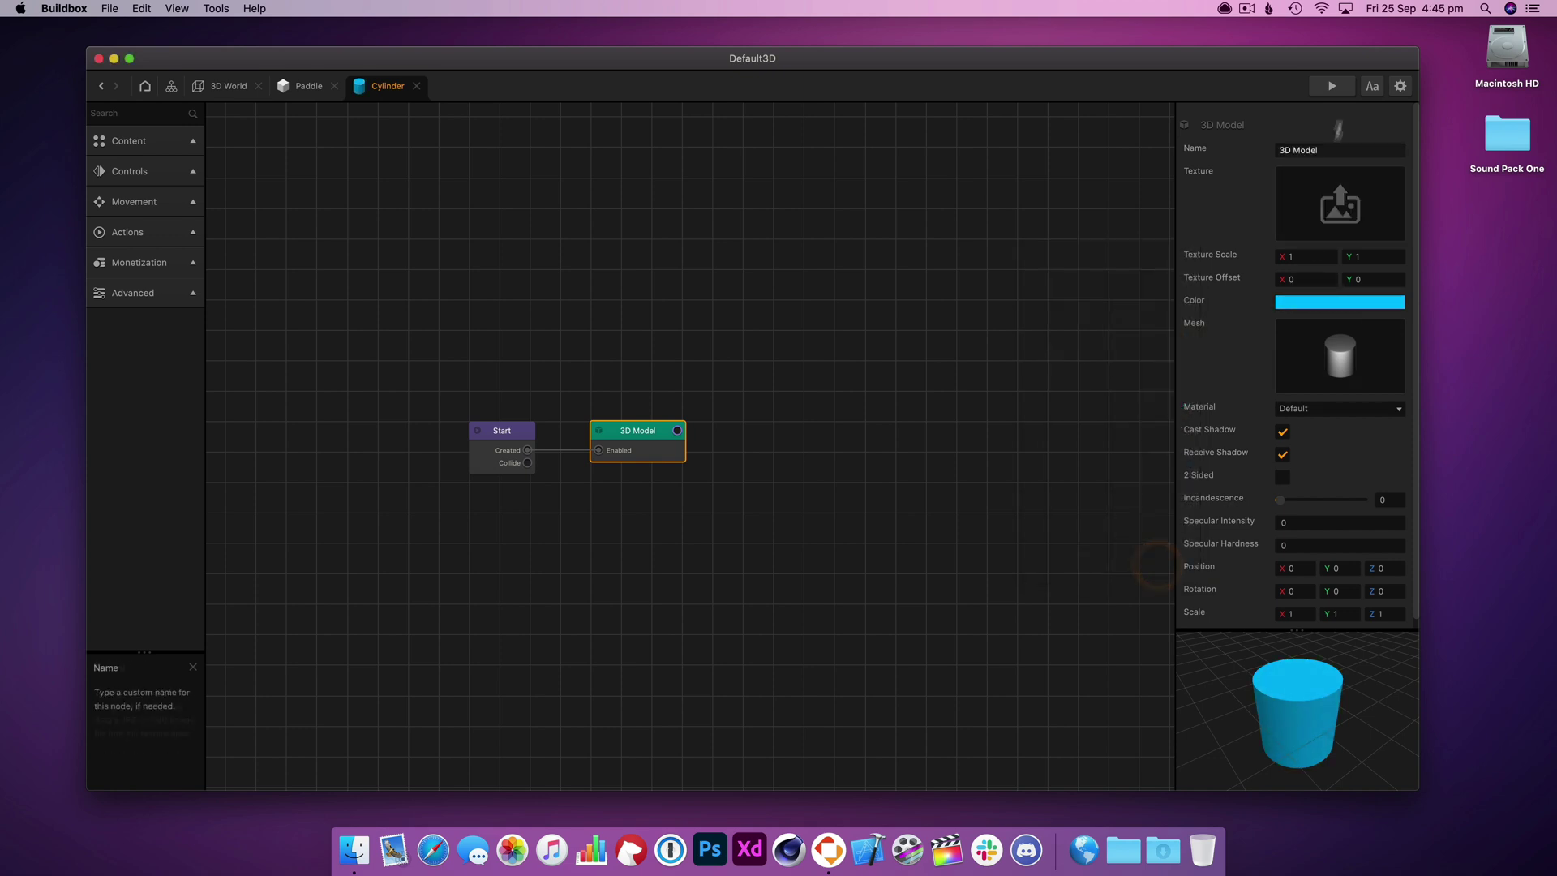
left_click(1332, 86)
left_click_drag(777, 467, 889, 407)
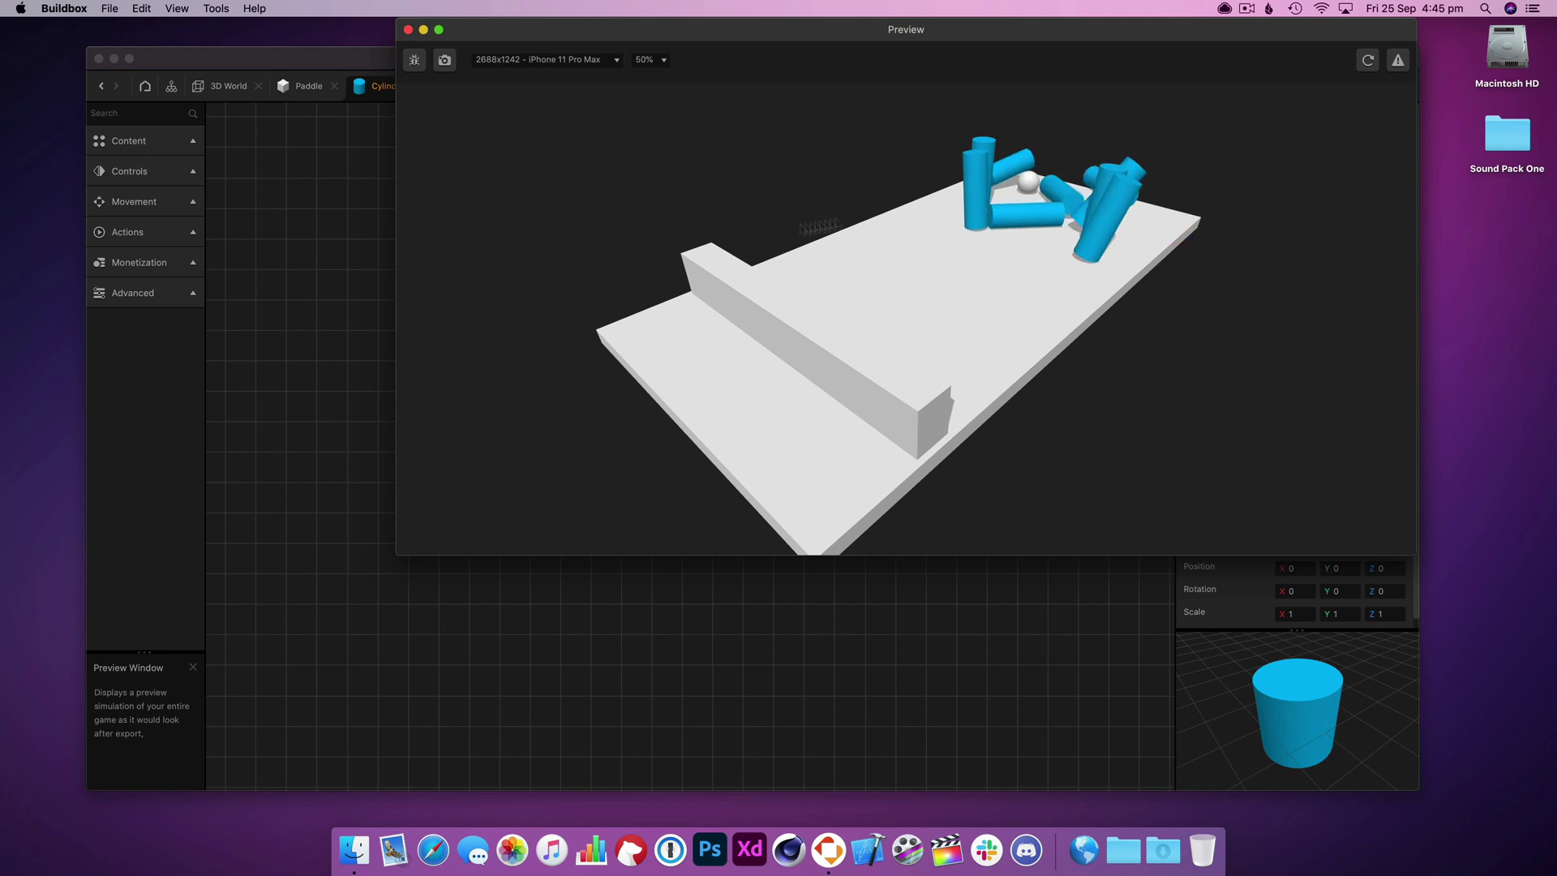
- Reload the preview three times, swinging the paddle to send the ball into the pins, then close it
left_click(1368, 60)
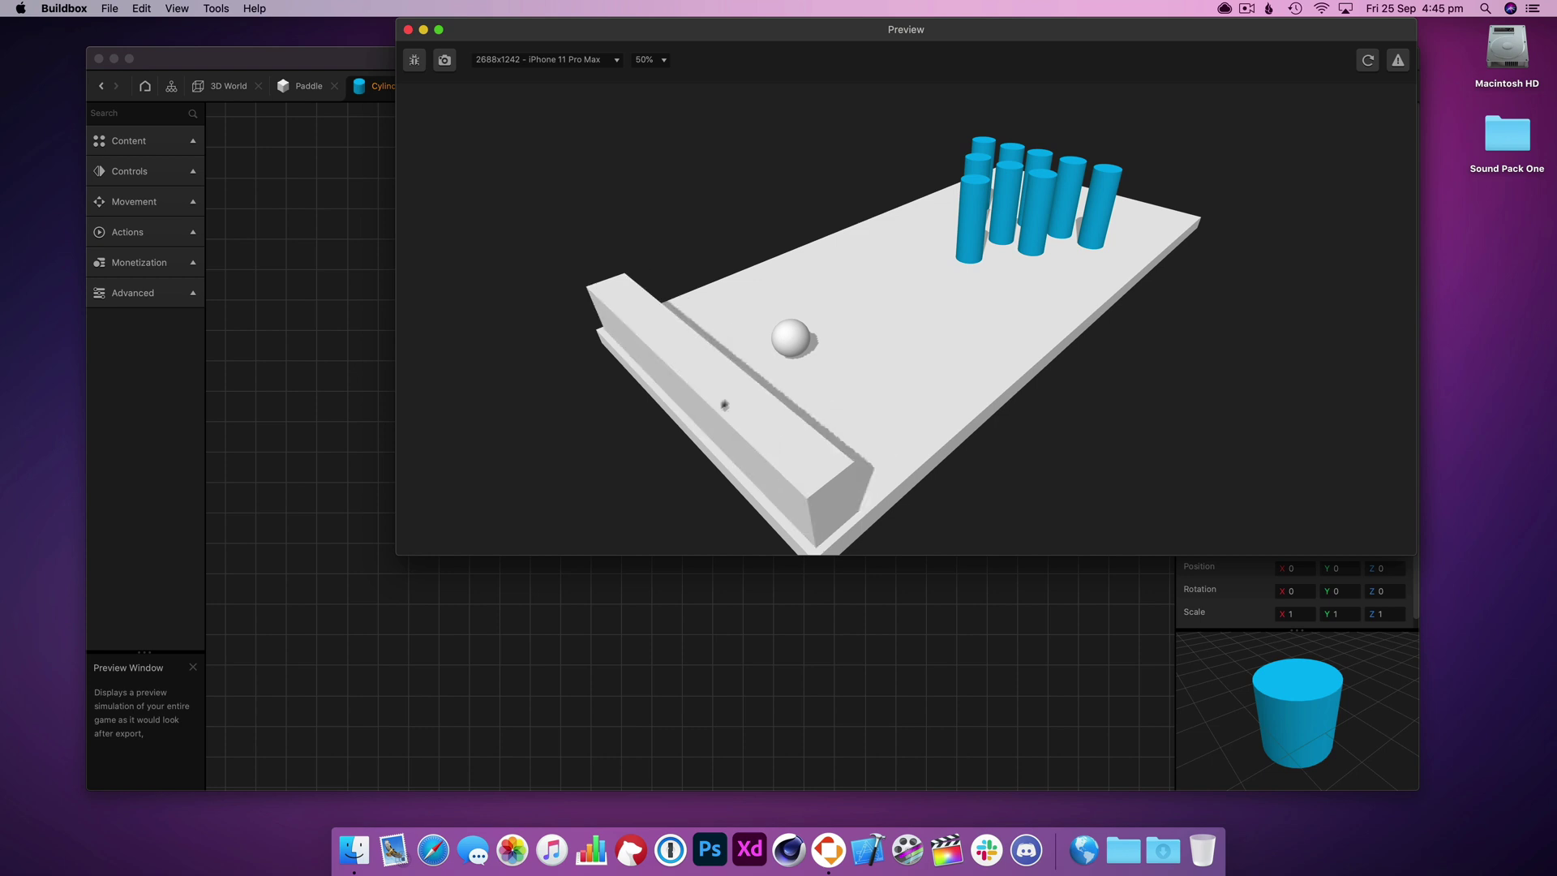
left_click_drag(723, 403, 884, 316)
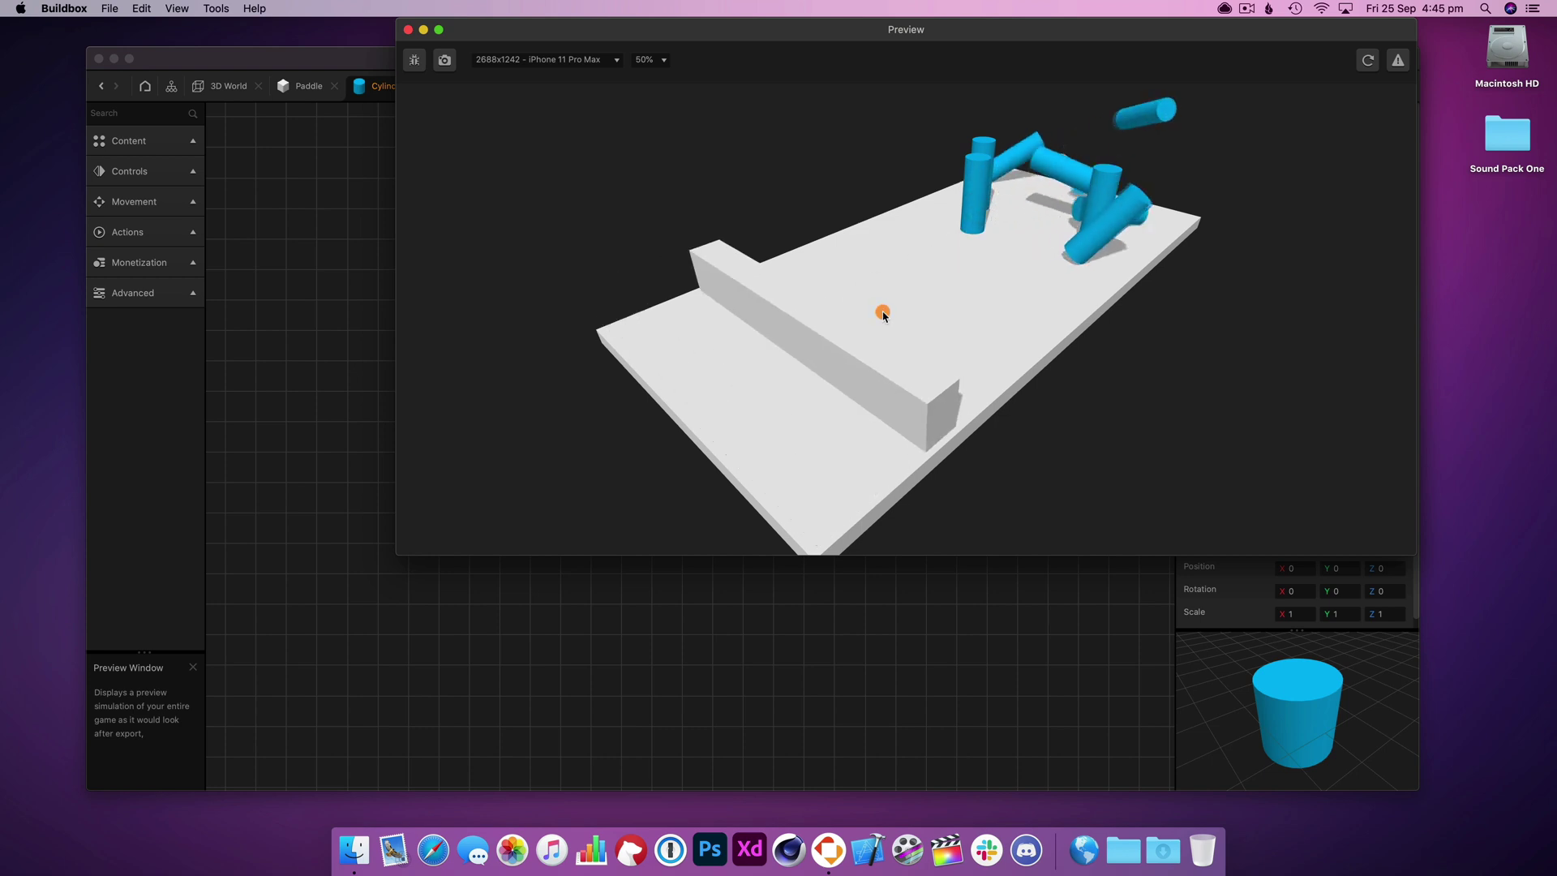
left_click(1367, 61)
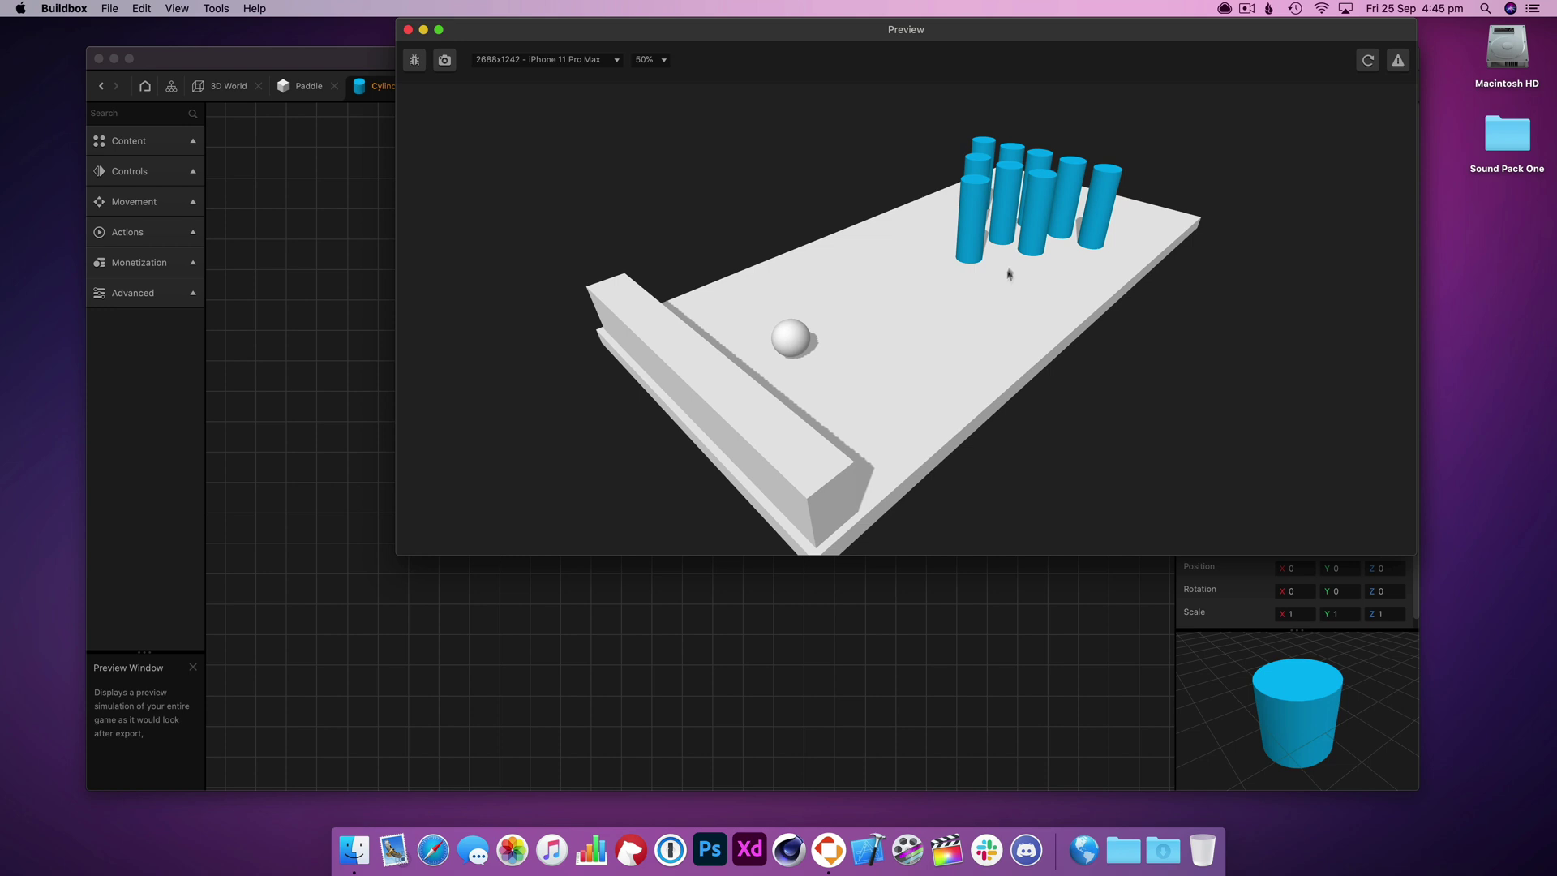
left_click_drag(758, 405, 858, 347)
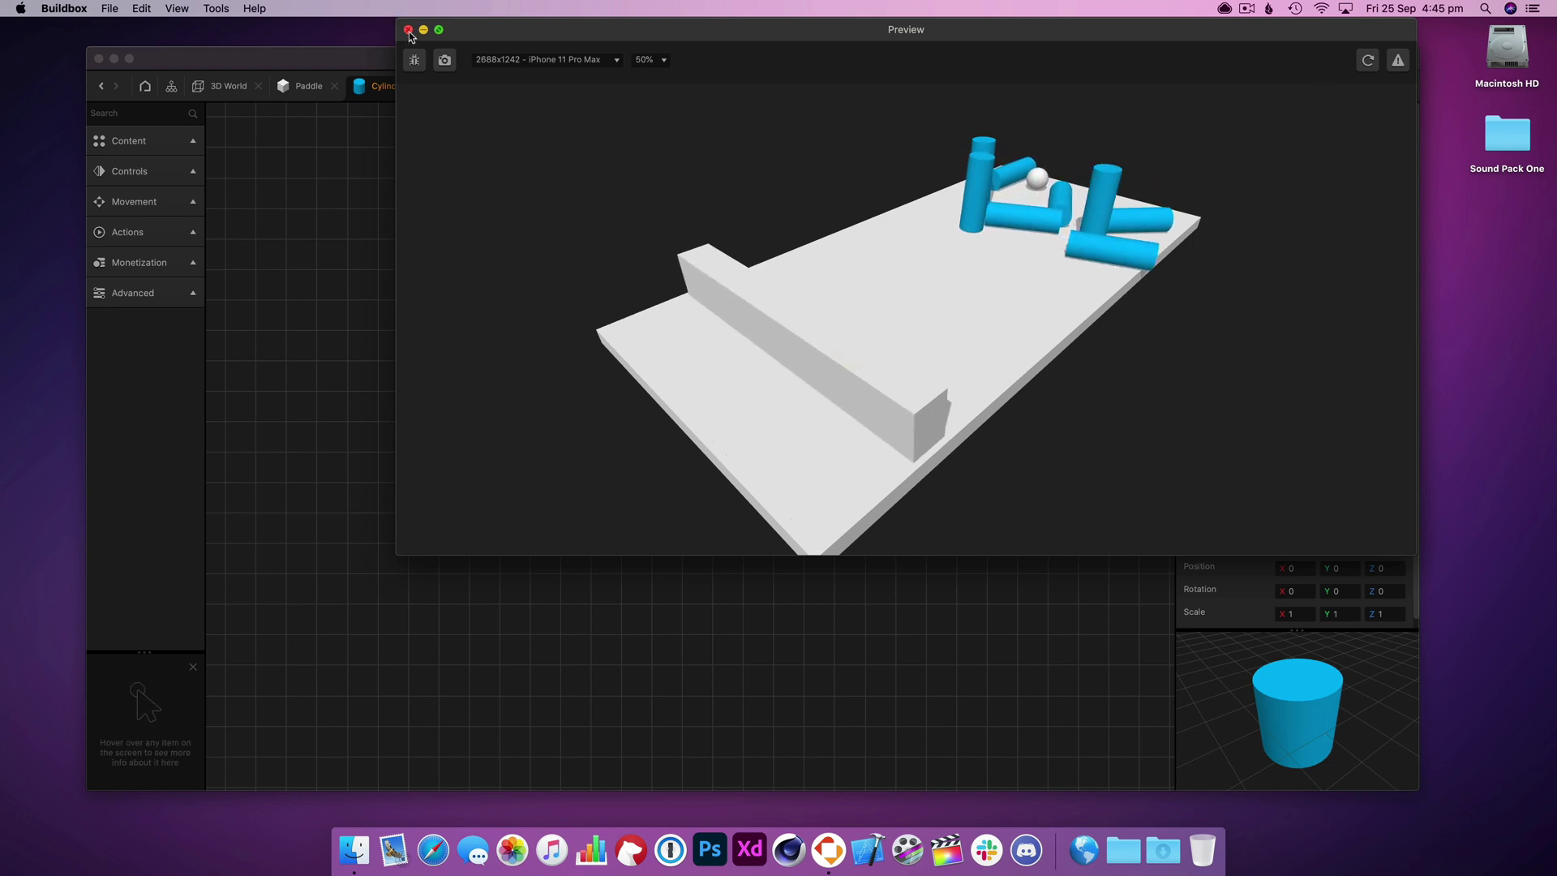
left_click(1368, 59)
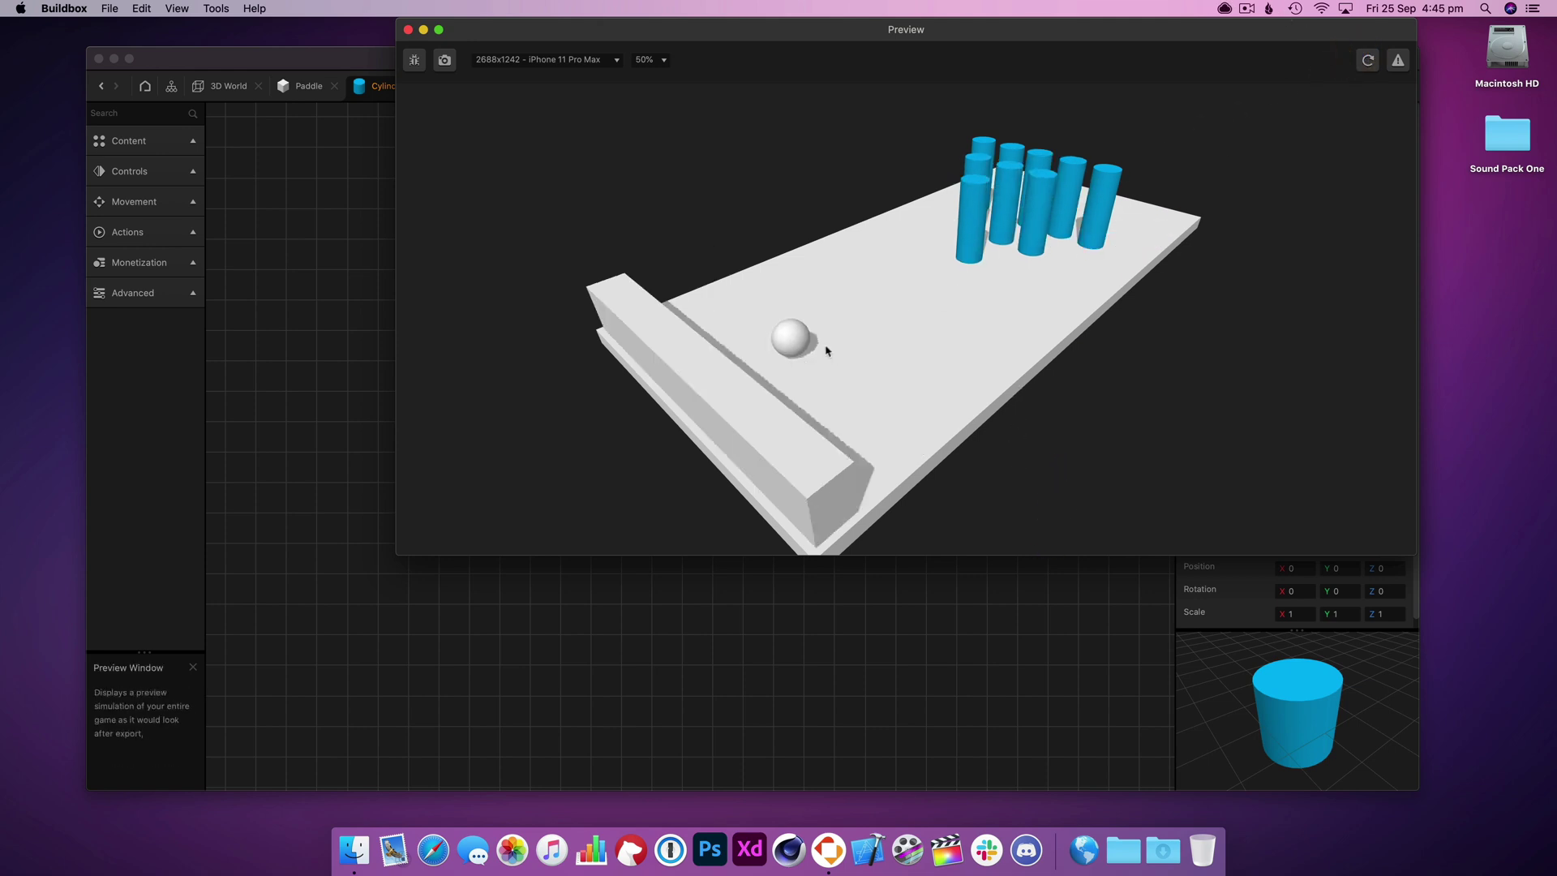
left_click_drag(733, 392, 828, 348)
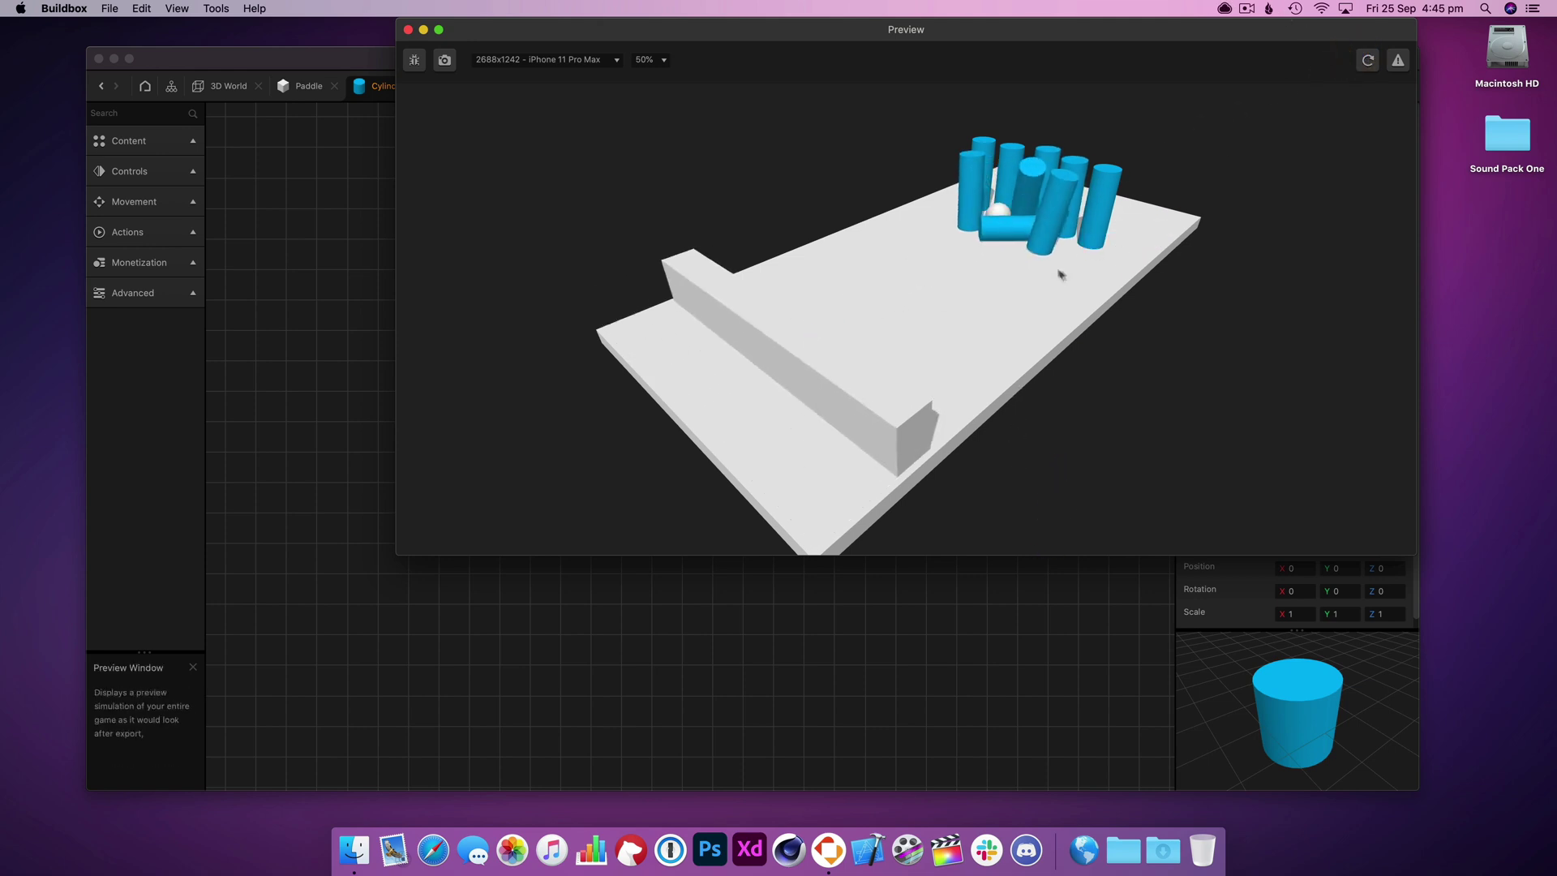
left_click(408, 30)
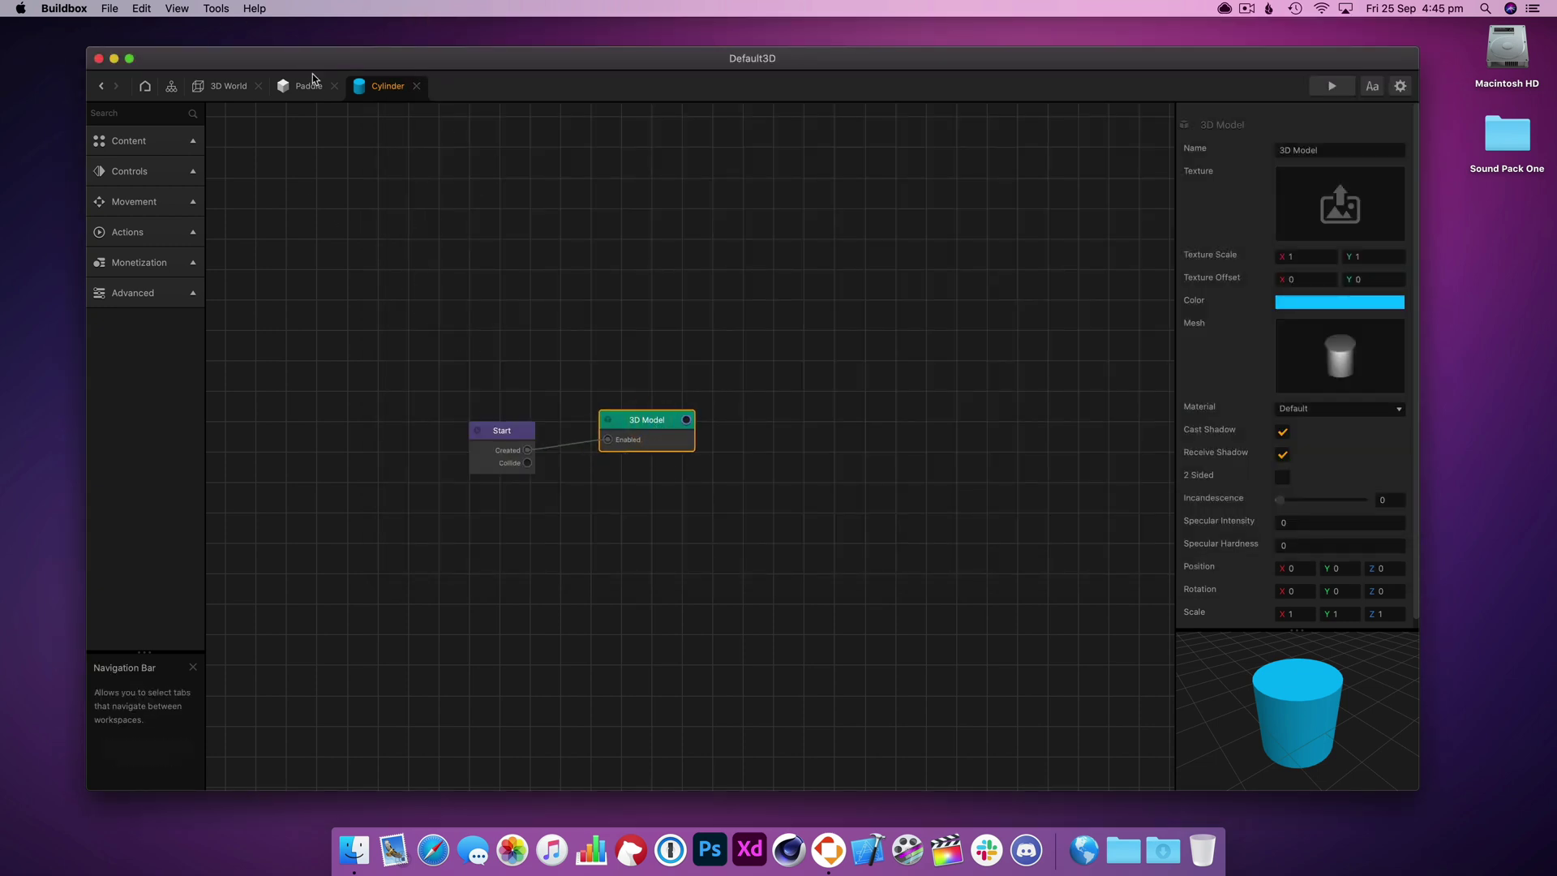
- In the Paddle's graph, connect Start's Created output to 3D Model and add a Sound node
left_click(309, 86)
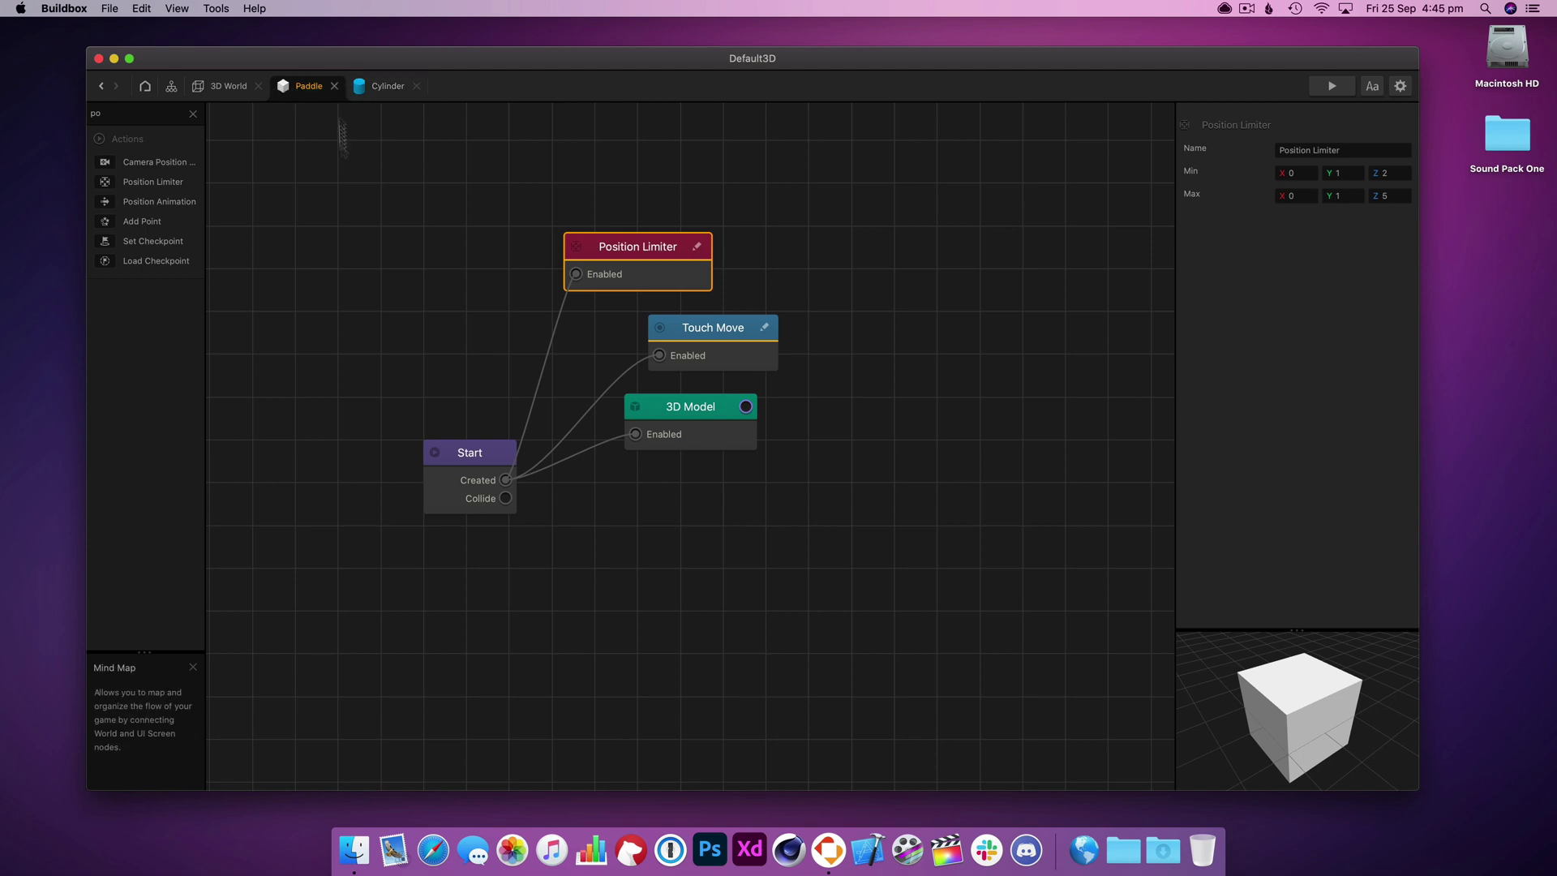
left_click_drag(636, 435, 713, 440)
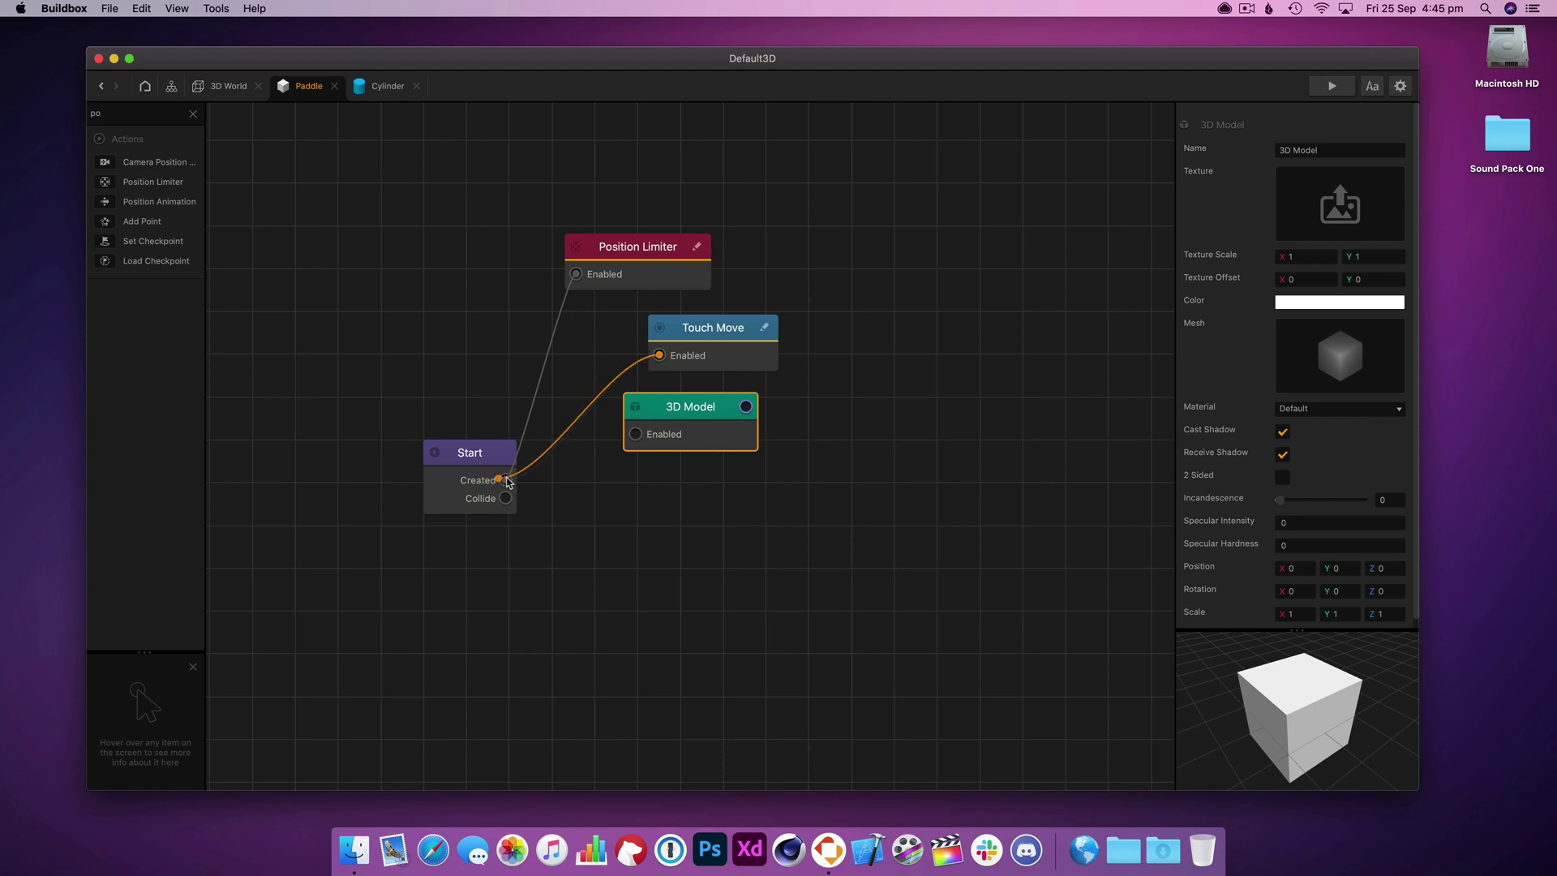
left_click_drag(508, 482, 634, 434)
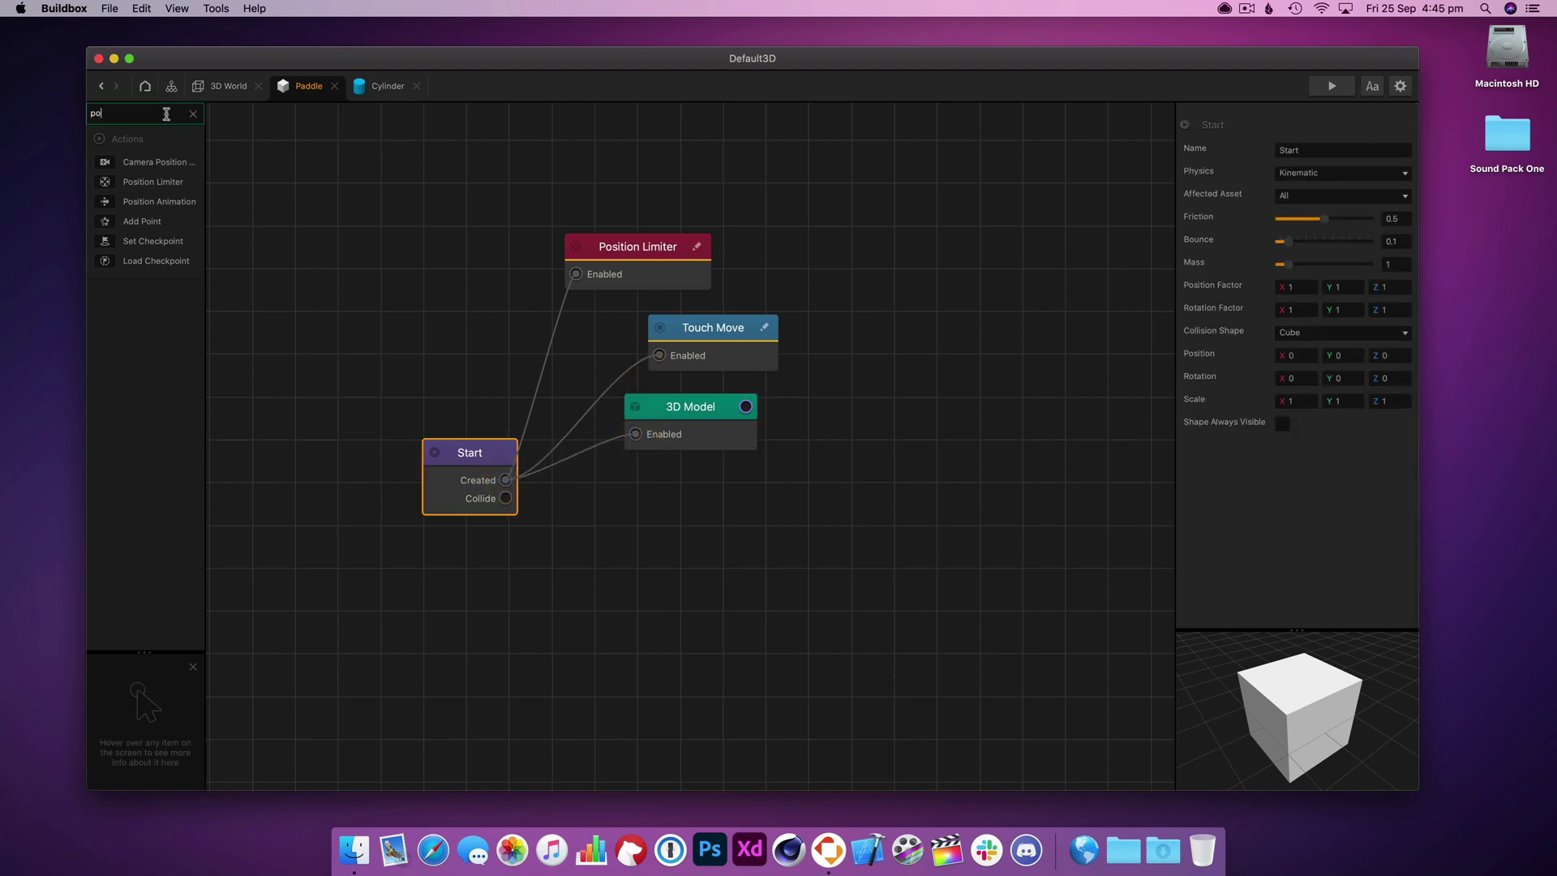
left_click(94, 112)
key("BackSpace")
key("BackSpace")
type("sou")
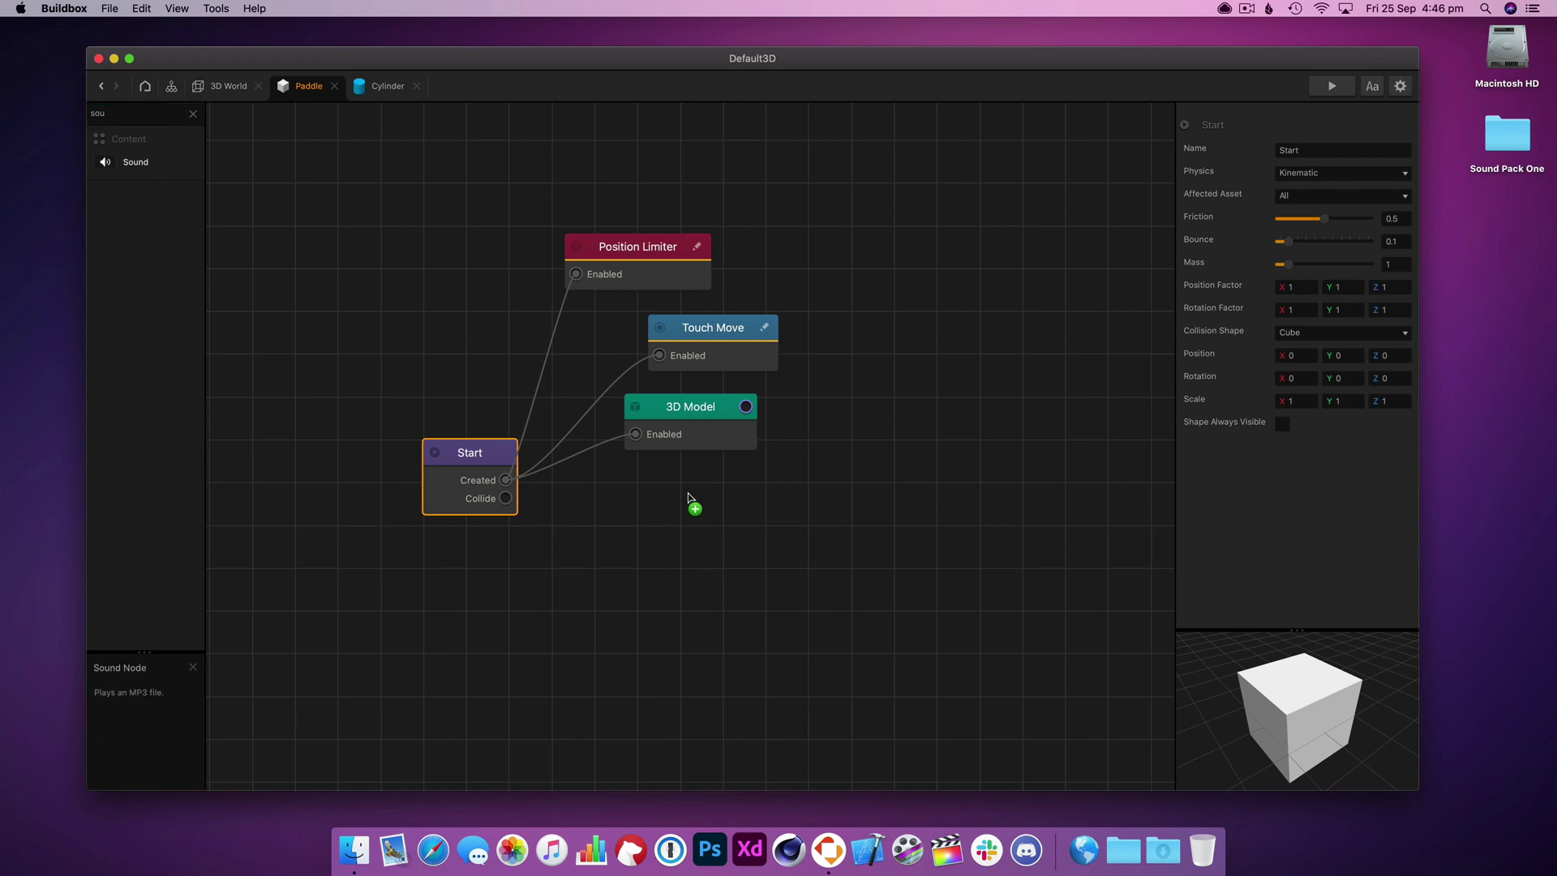
left_click_drag(688, 497, 689, 497)
- Wire Start's Collide through a new If Collide node into the Sound node, then open Sound Pack One
key("BackSpace")
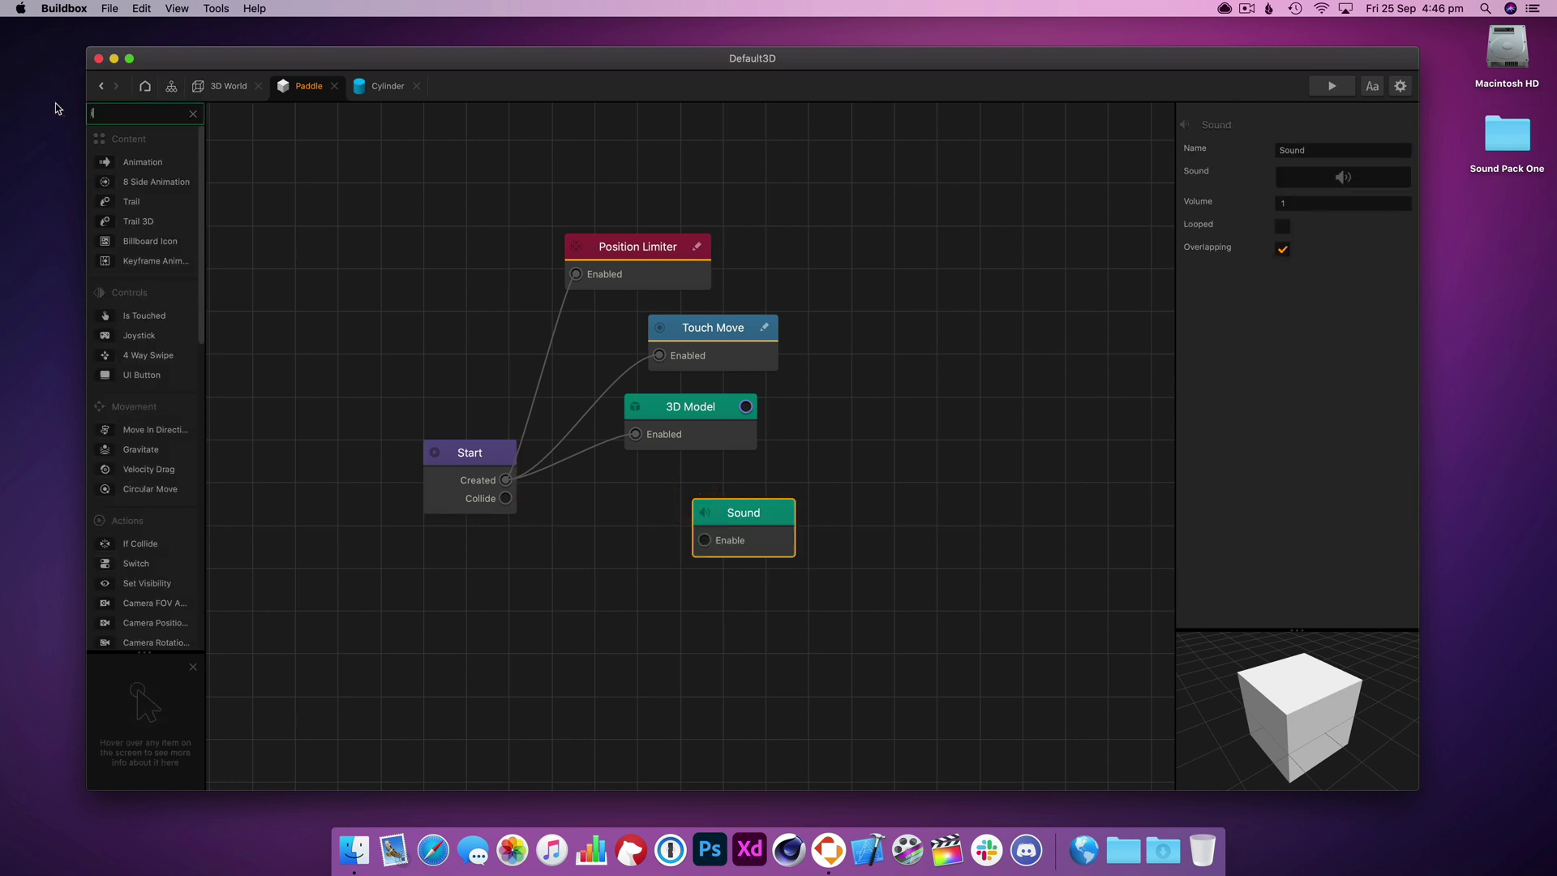
type("if")
left_click_drag(130, 161, 215, 212)
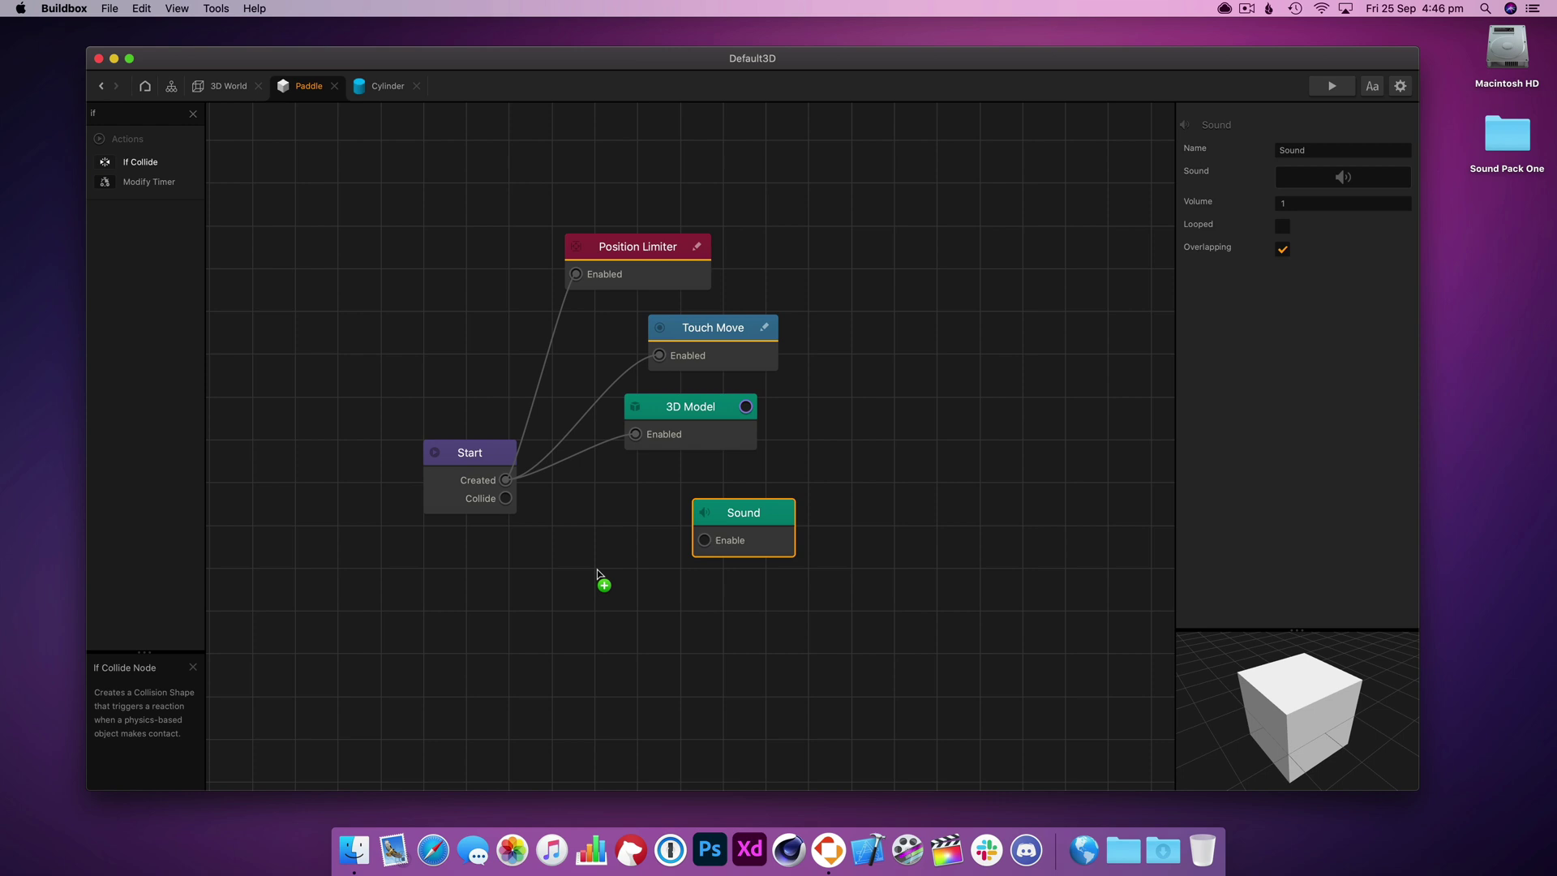
left_click_drag(598, 574, 598, 574)
left_click_drag(505, 498, 588, 633)
left_click_drag(715, 577, 705, 540)
left_click(734, 527)
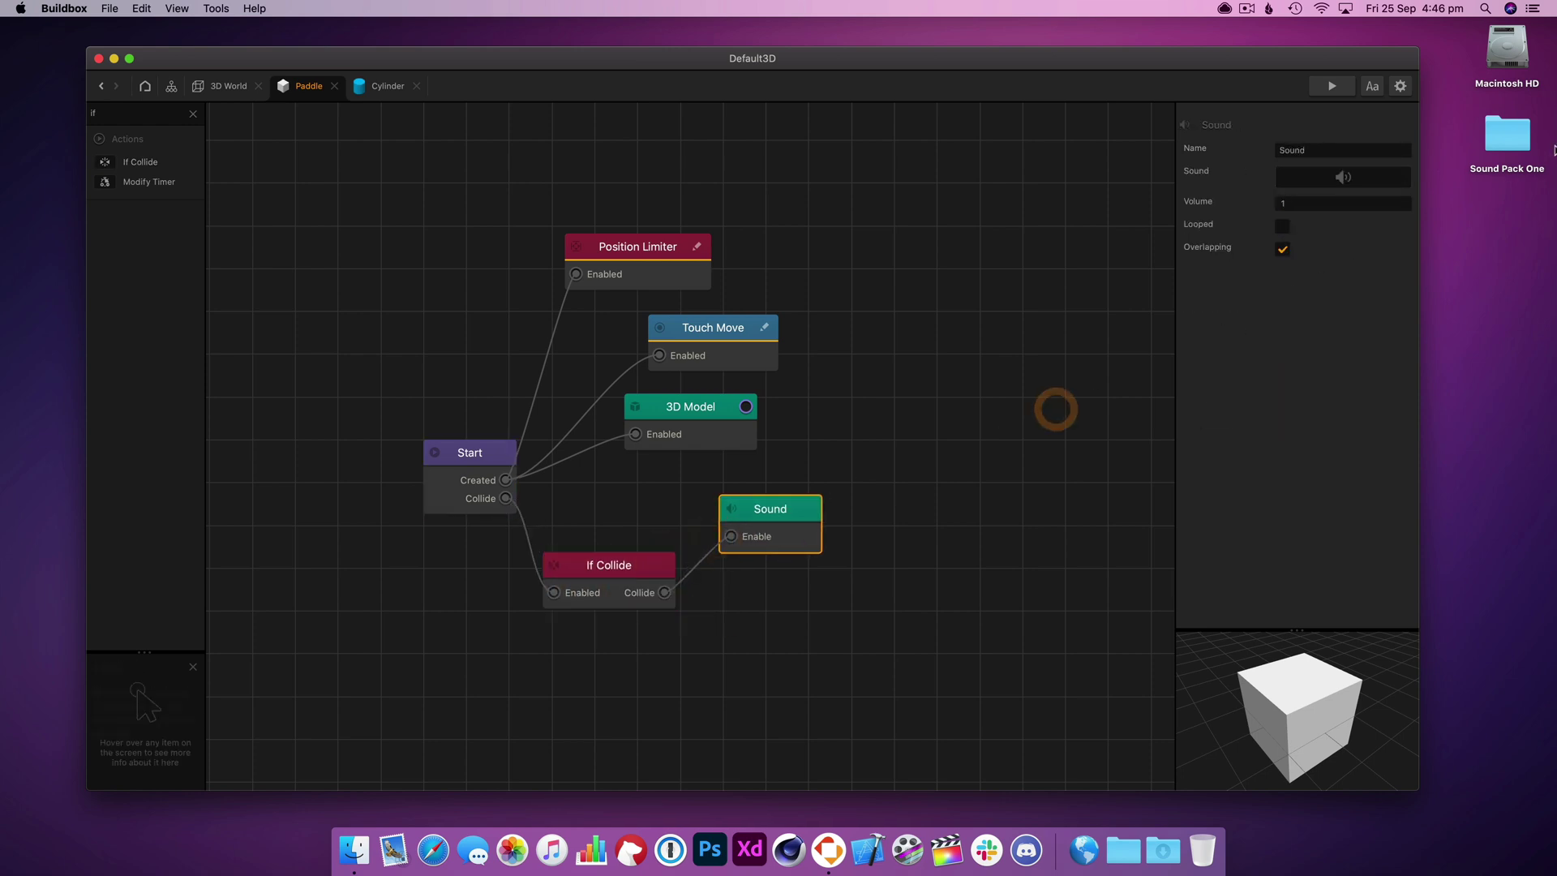
double_click(1507, 134)
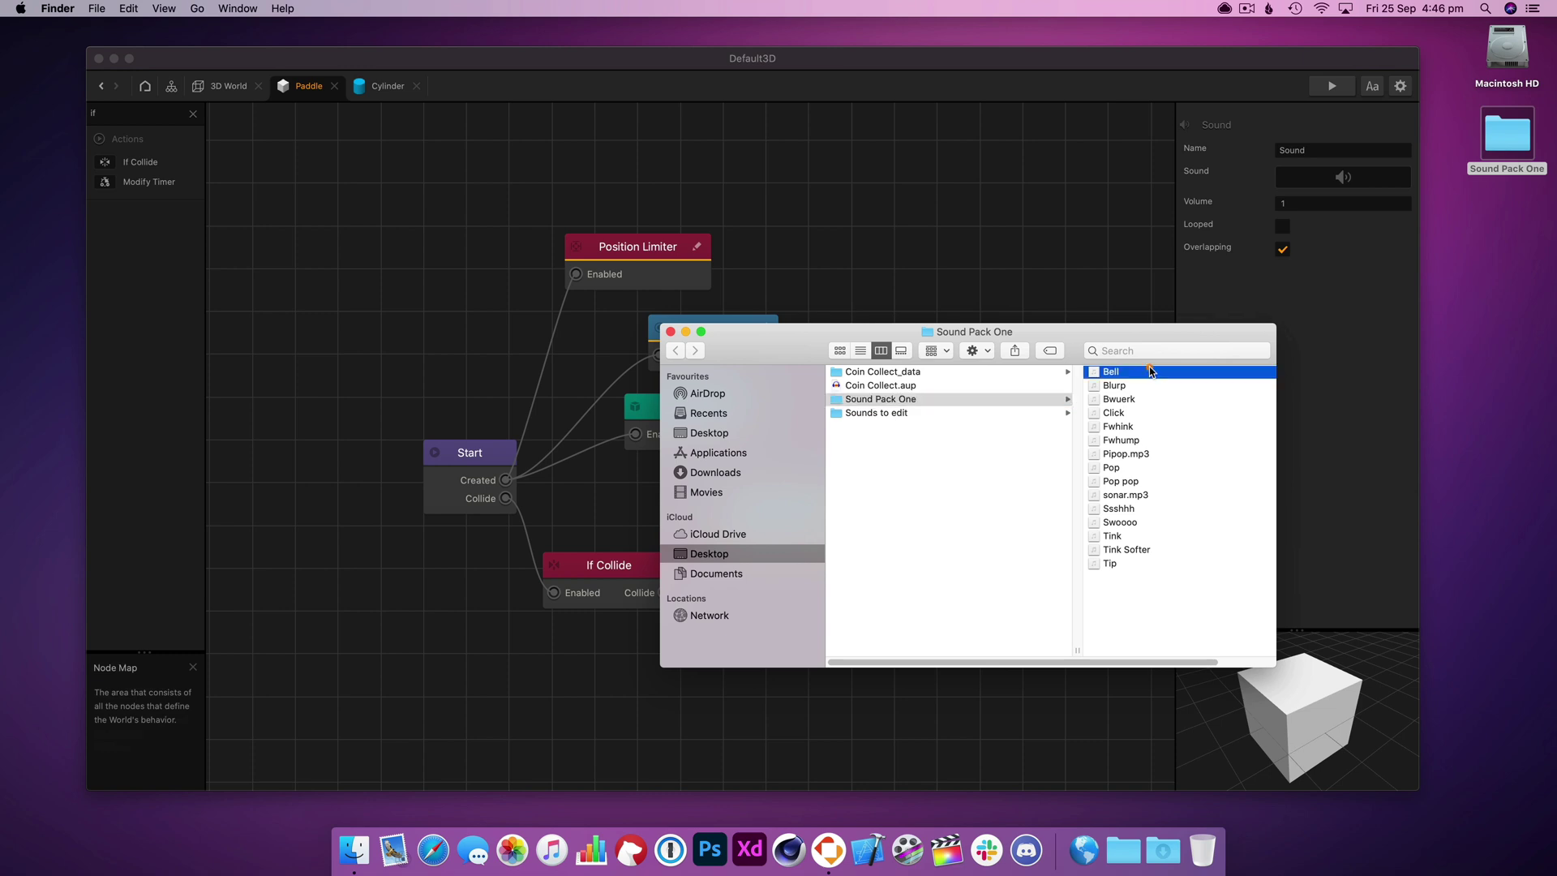
- Preview the Bell, Fwhink, Fwhump and Swoooo sounds in Quick Look
left_click(1152, 373)
key("XF86AudioRaiseVolume")
key("space")
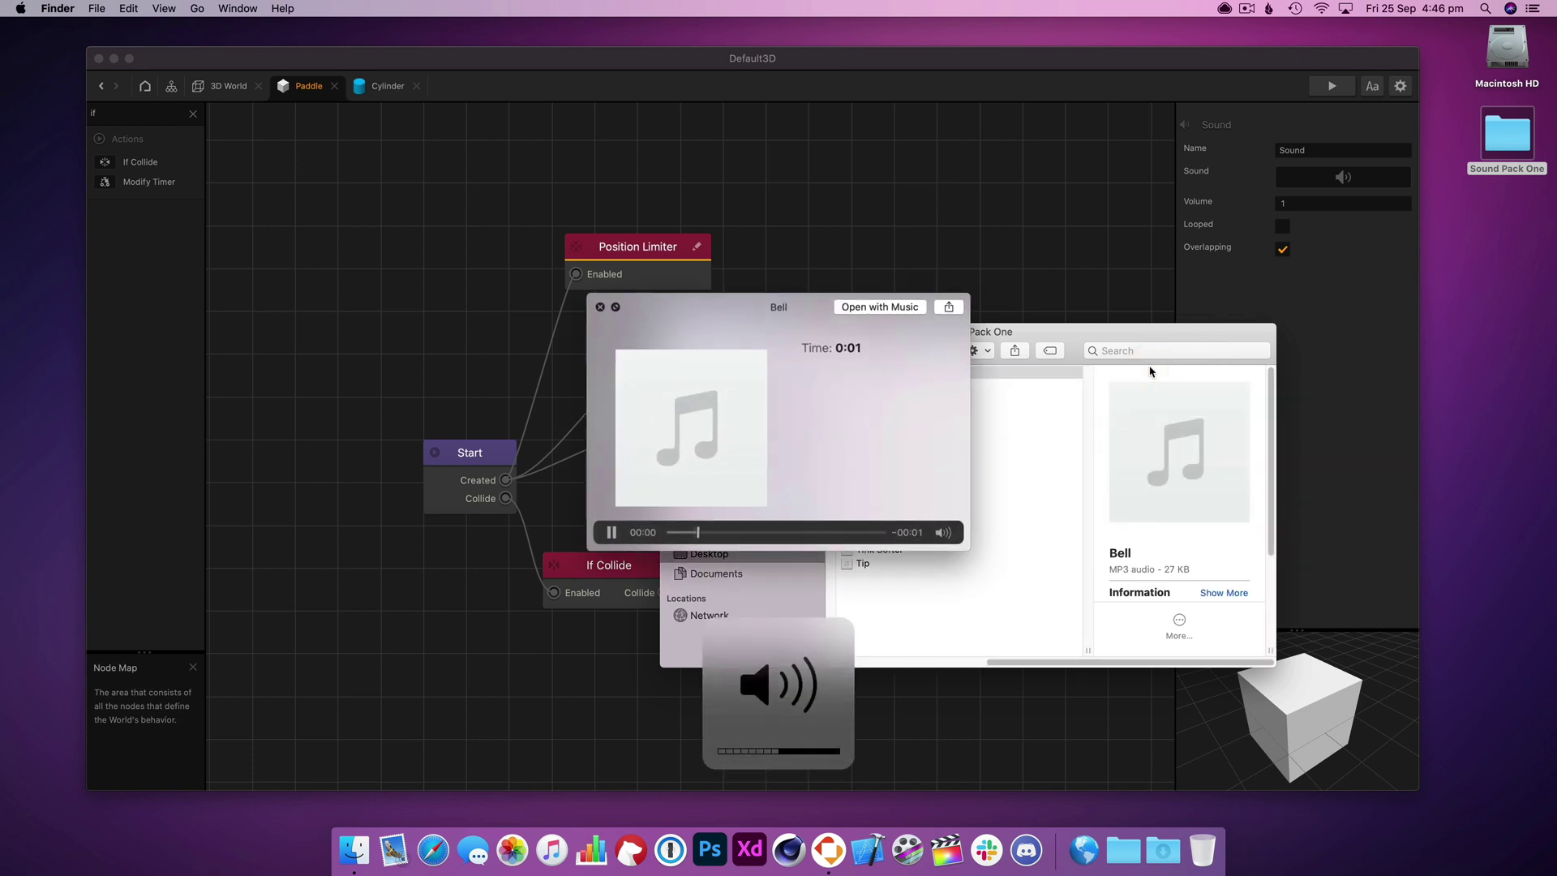
key("space")
key("Down")
key("Down")
key("Down")
key("Down")
key("space")
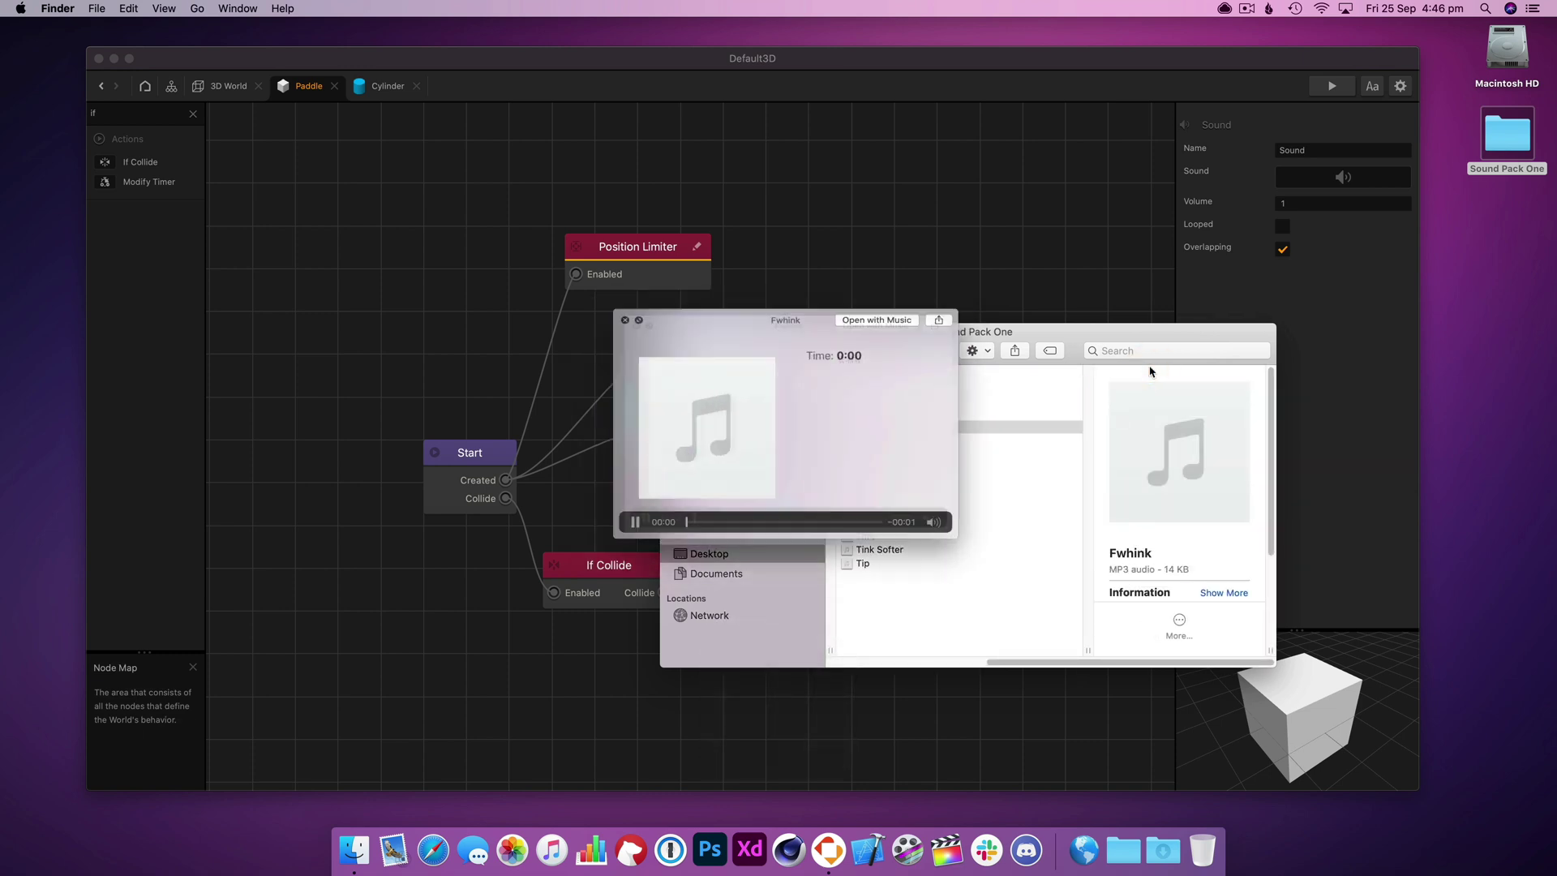
key("Down")
key("space")
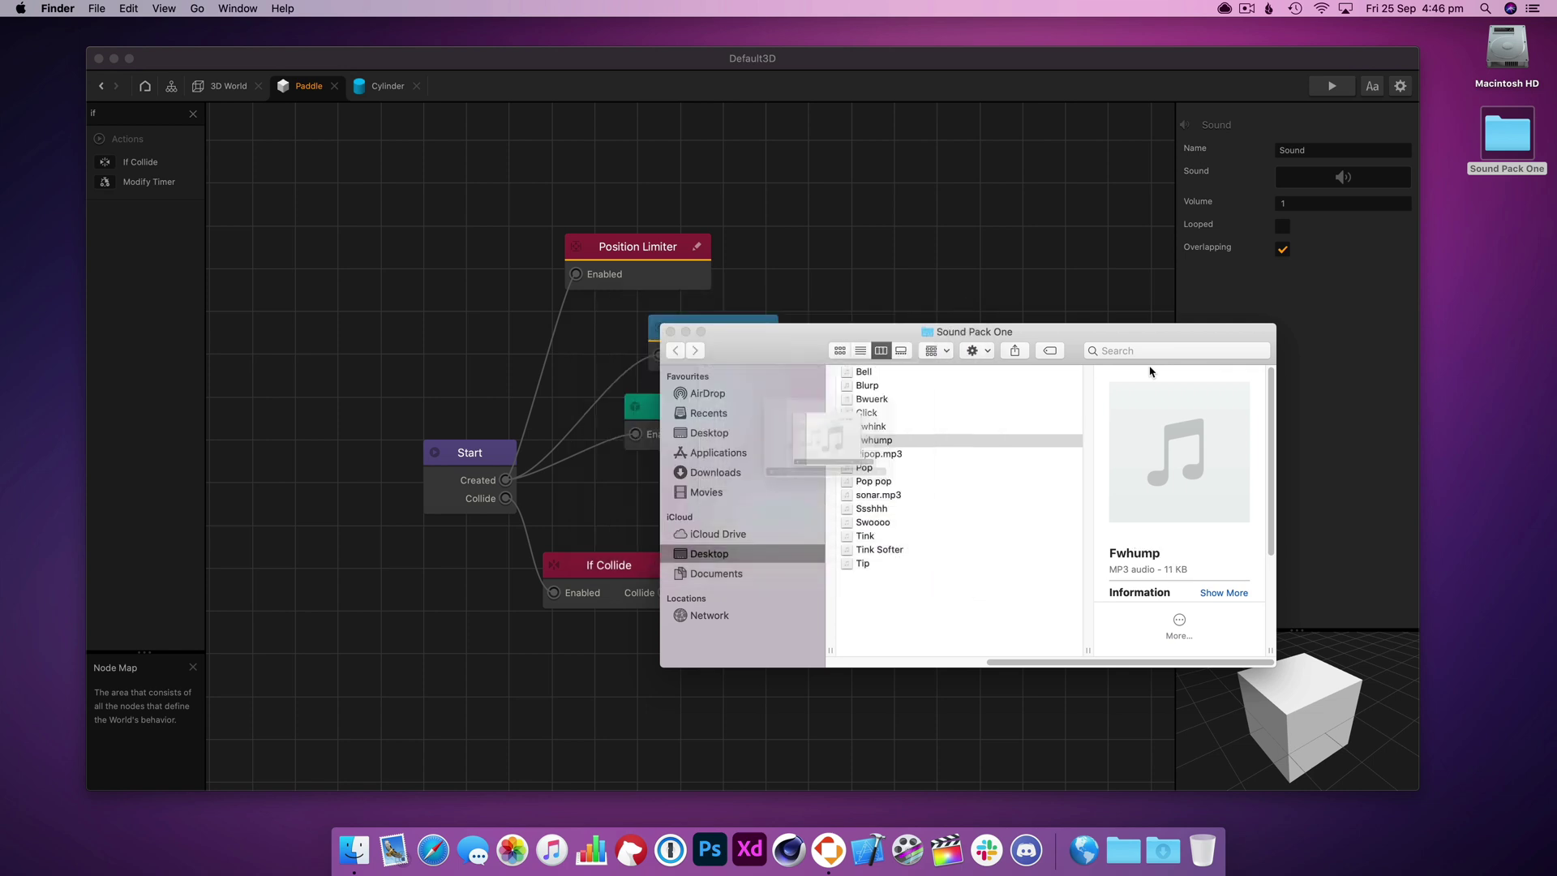
key("Down")
key("Down")
key("Down")
key("Down")
key("Down")
key("Down")
key("Up")
key("Up")
key("Up")
key("Up")
key("Up")
key("Up")
key("Up")
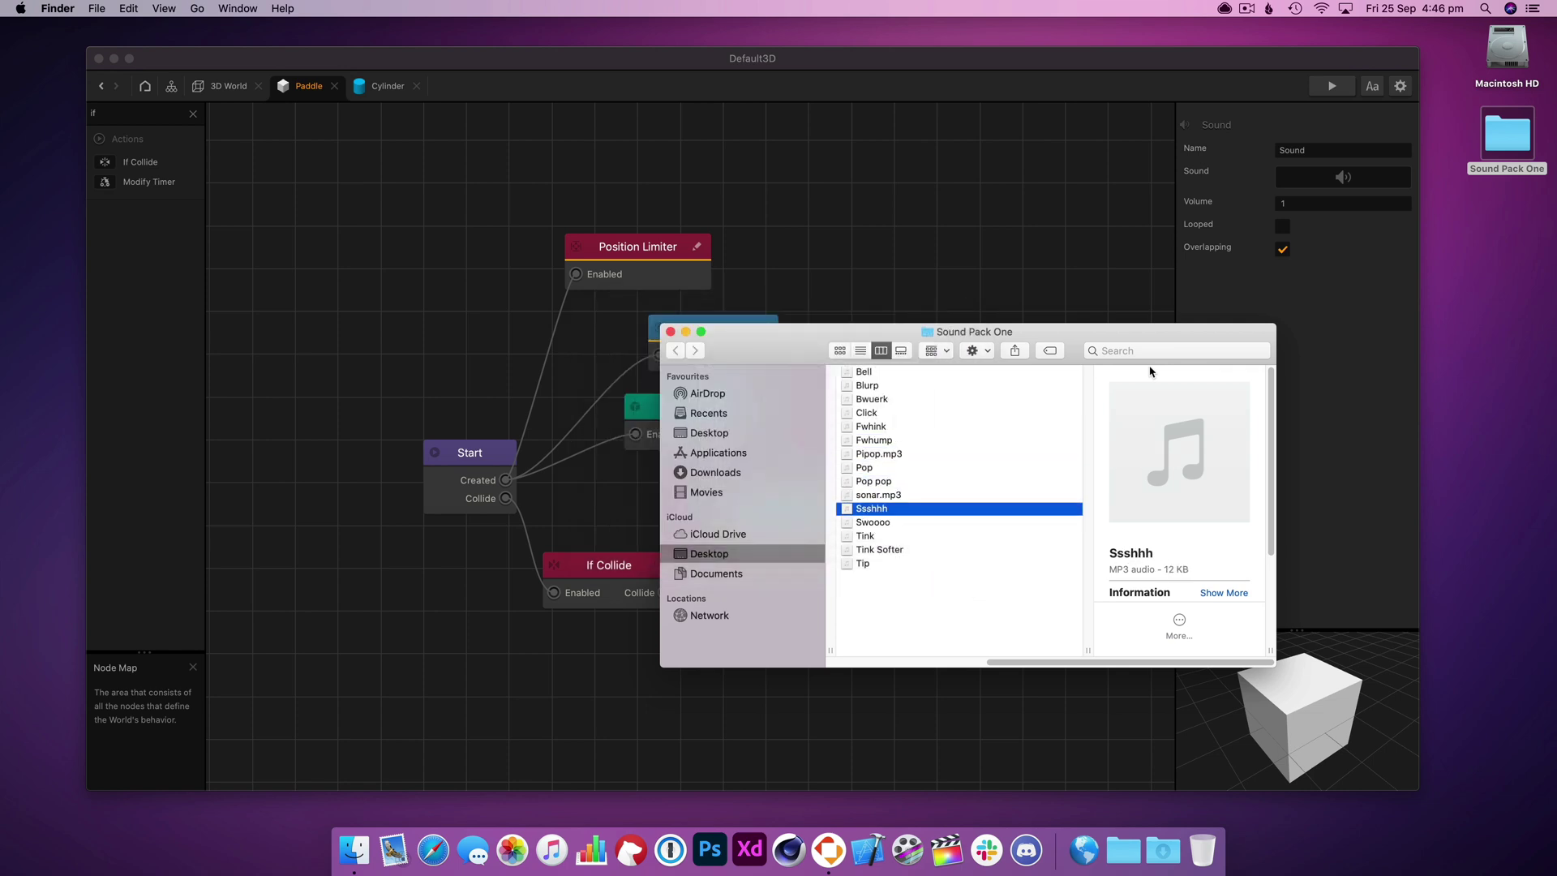
key("space")
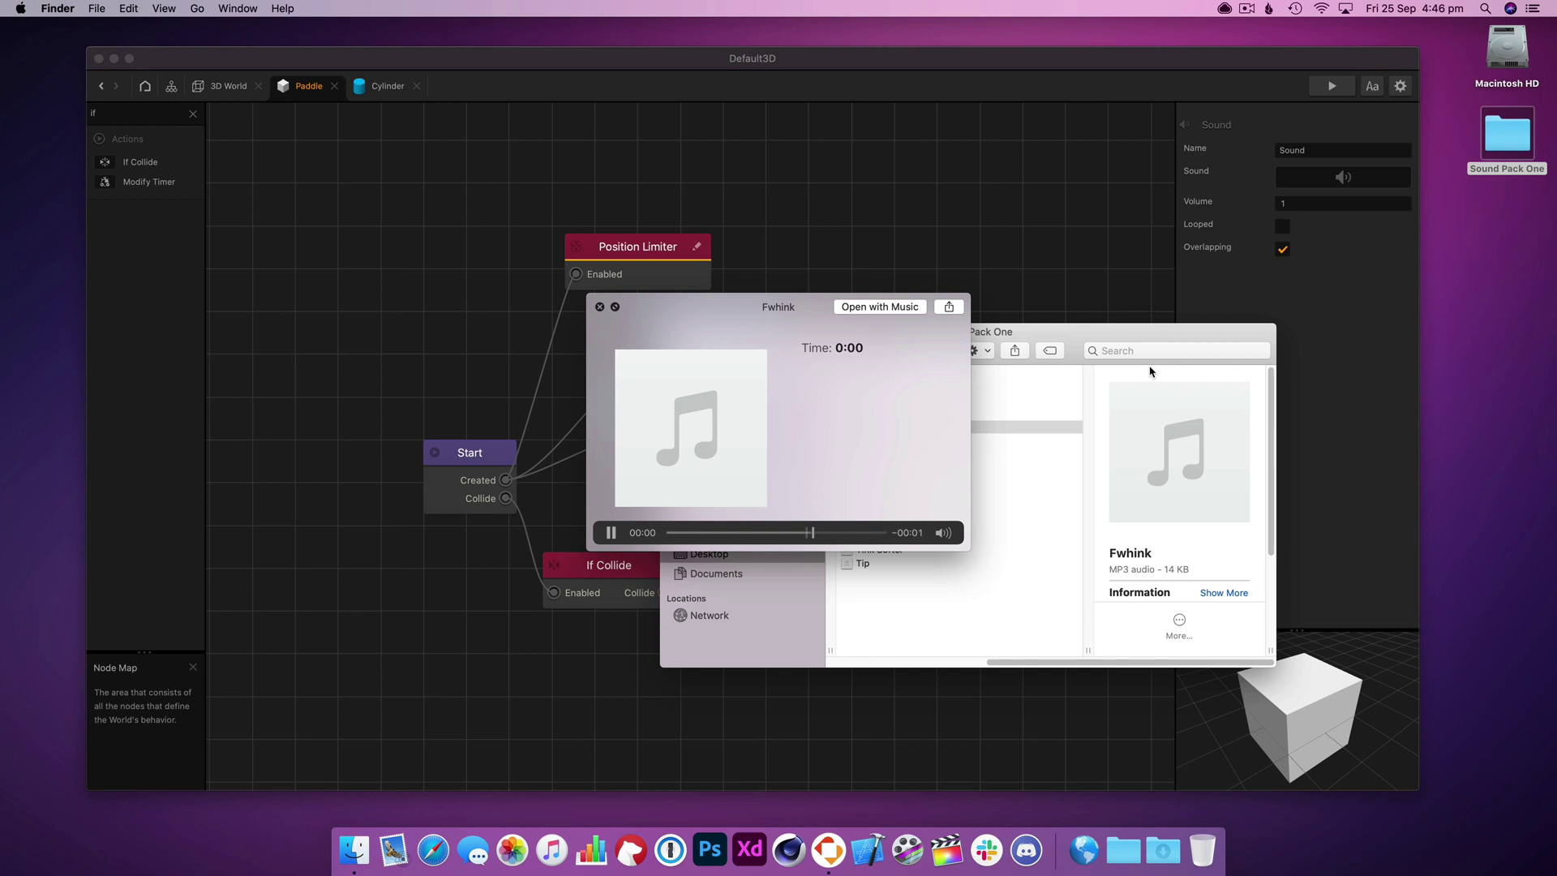
key("space")
key("Up")
- Assign Fwhink as the Paddle's Sound node audio
left_click(905, 435)
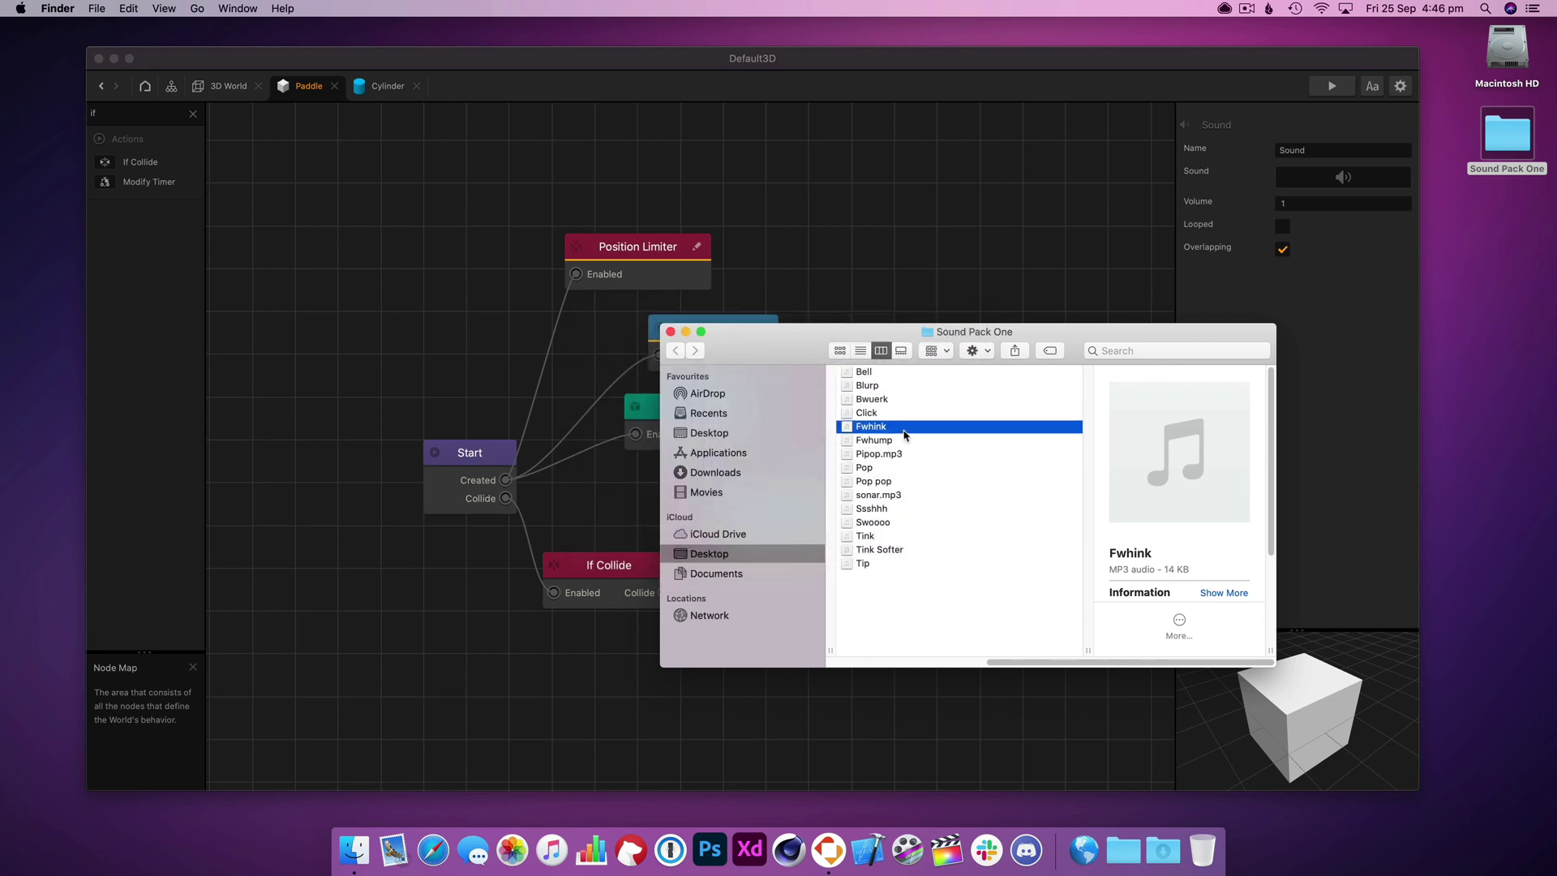
left_click_drag(1348, 172, 1349, 169)
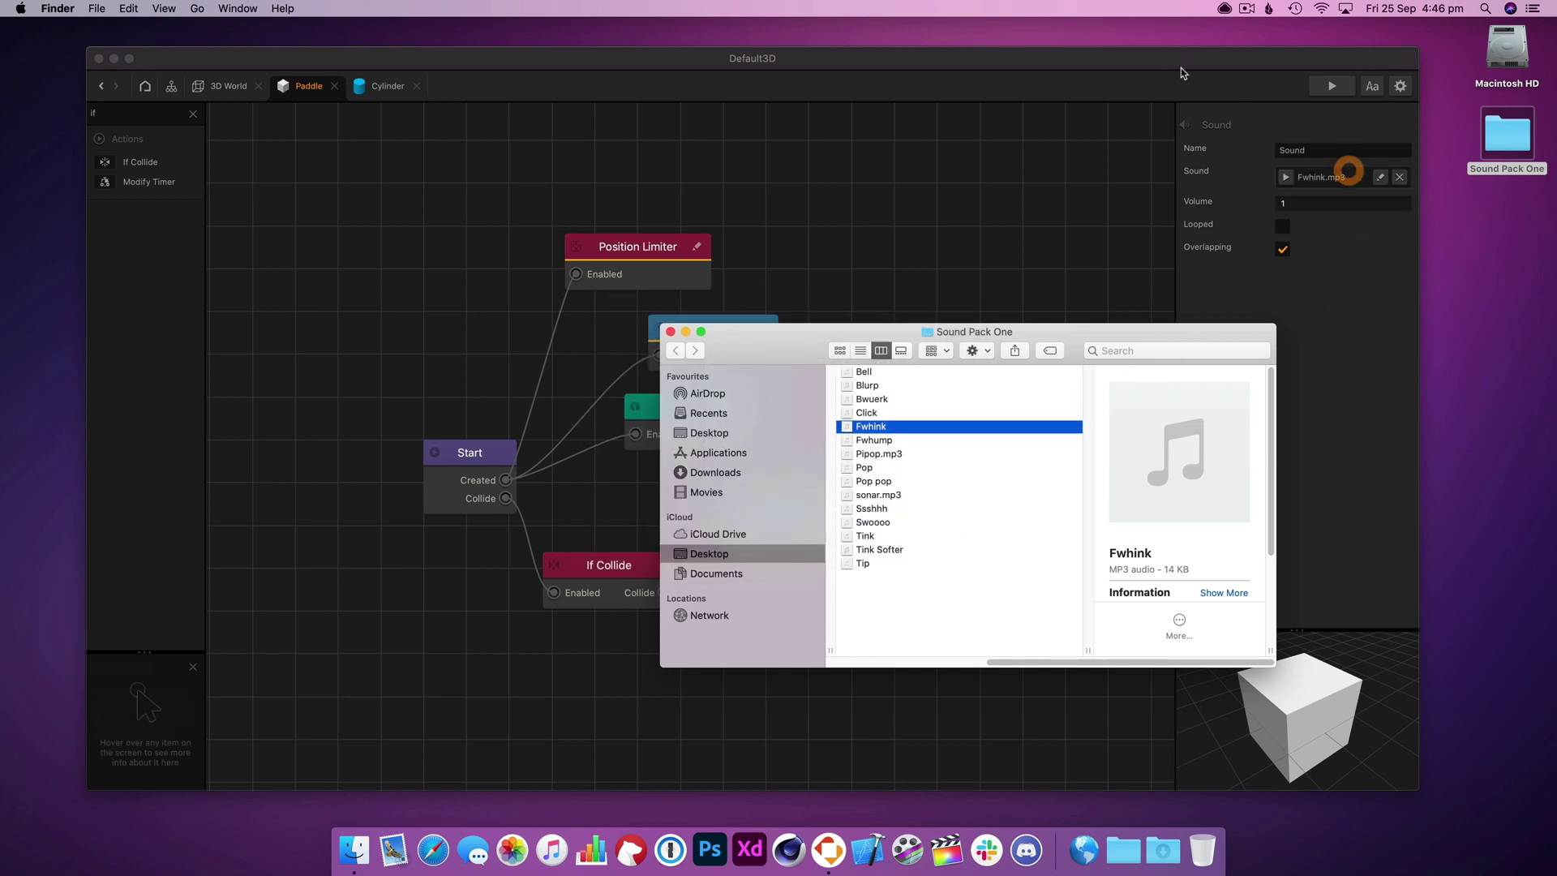
left_click(1175, 77)
- Keep If Collide's shape as Cube and set its Affected Asset to Sphere
left_click(620, 564)
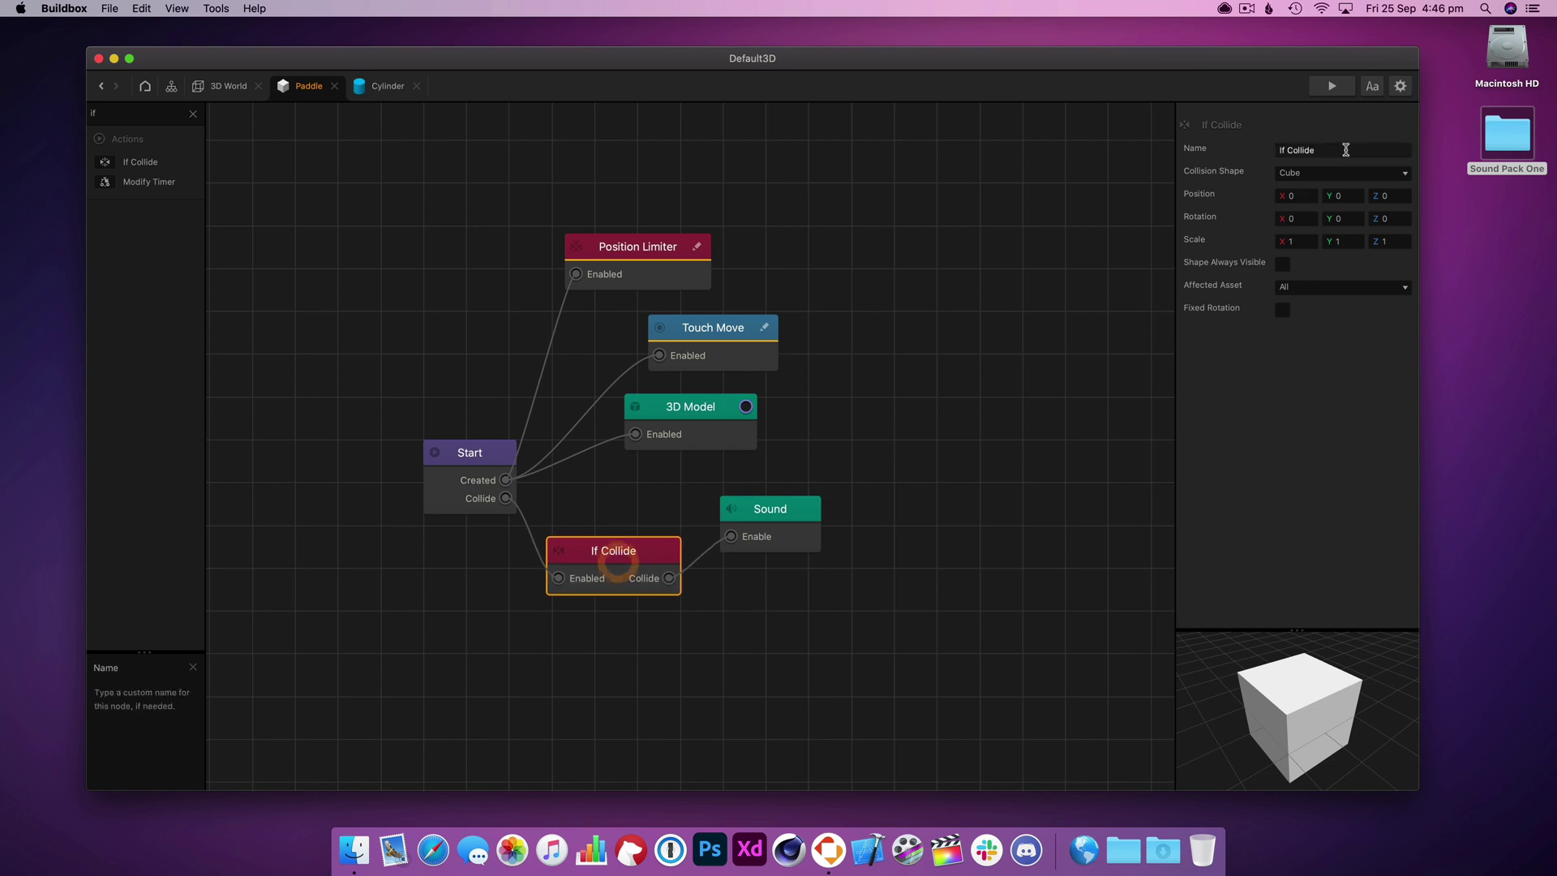
left_click(1311, 172)
left_click(1312, 171)
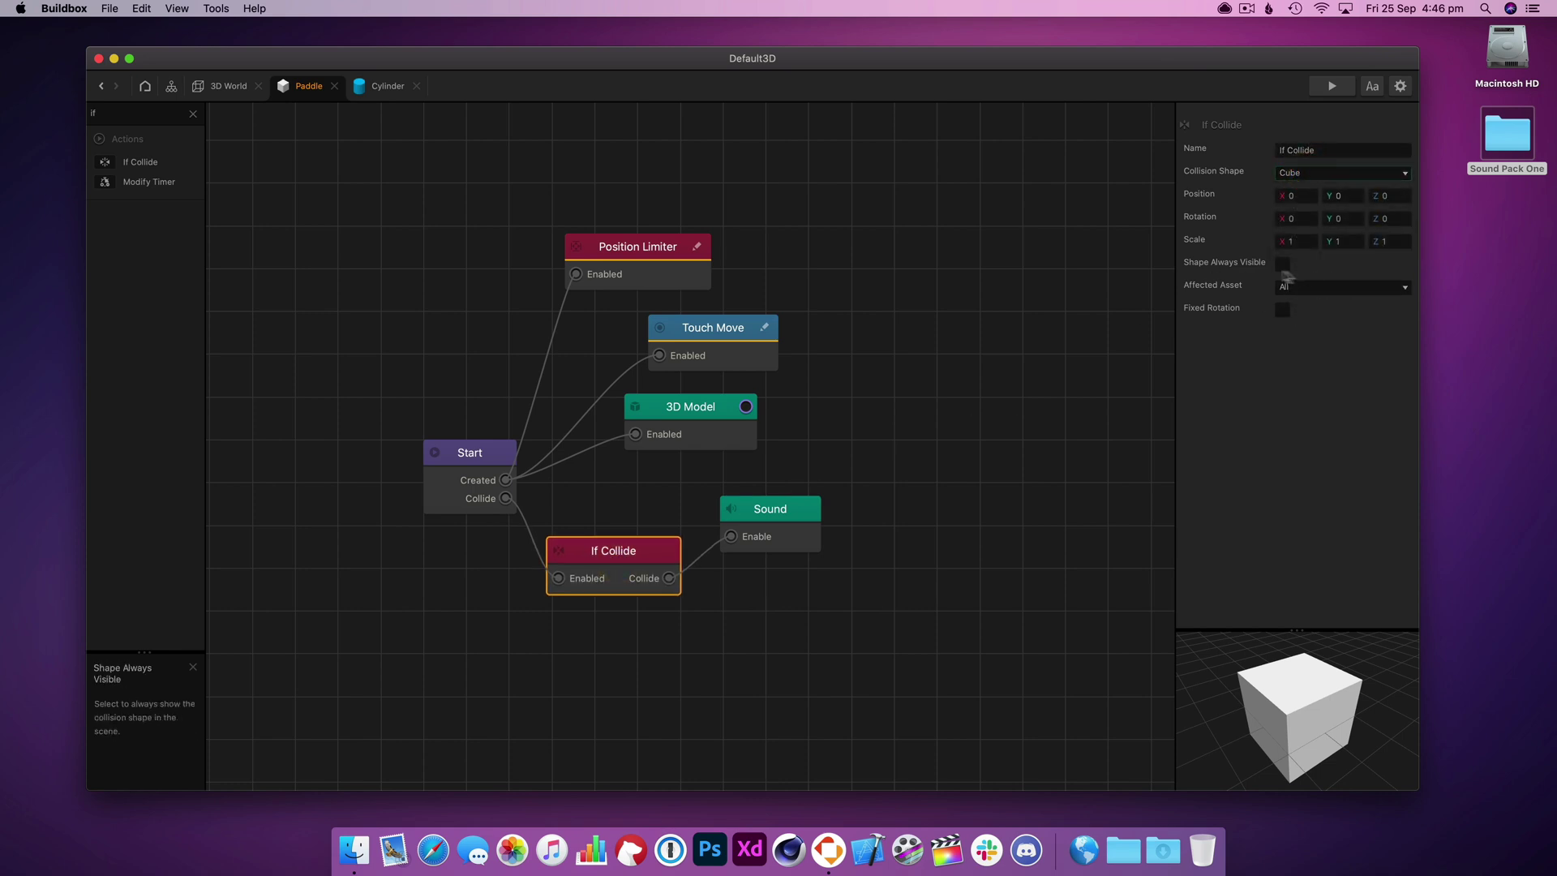
left_click(1318, 289)
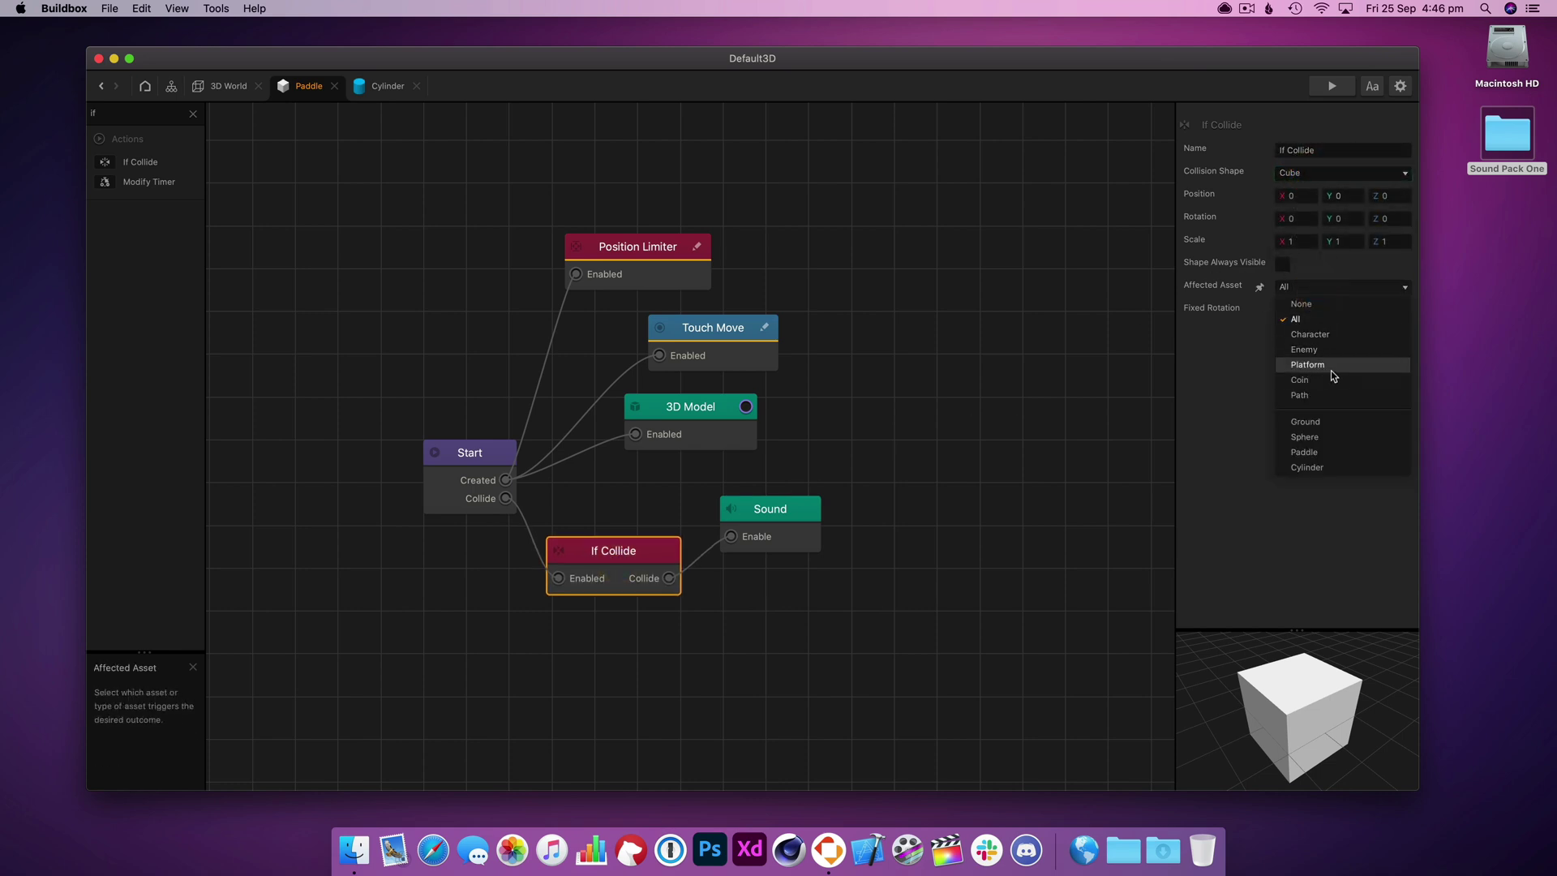
left_click(1329, 437)
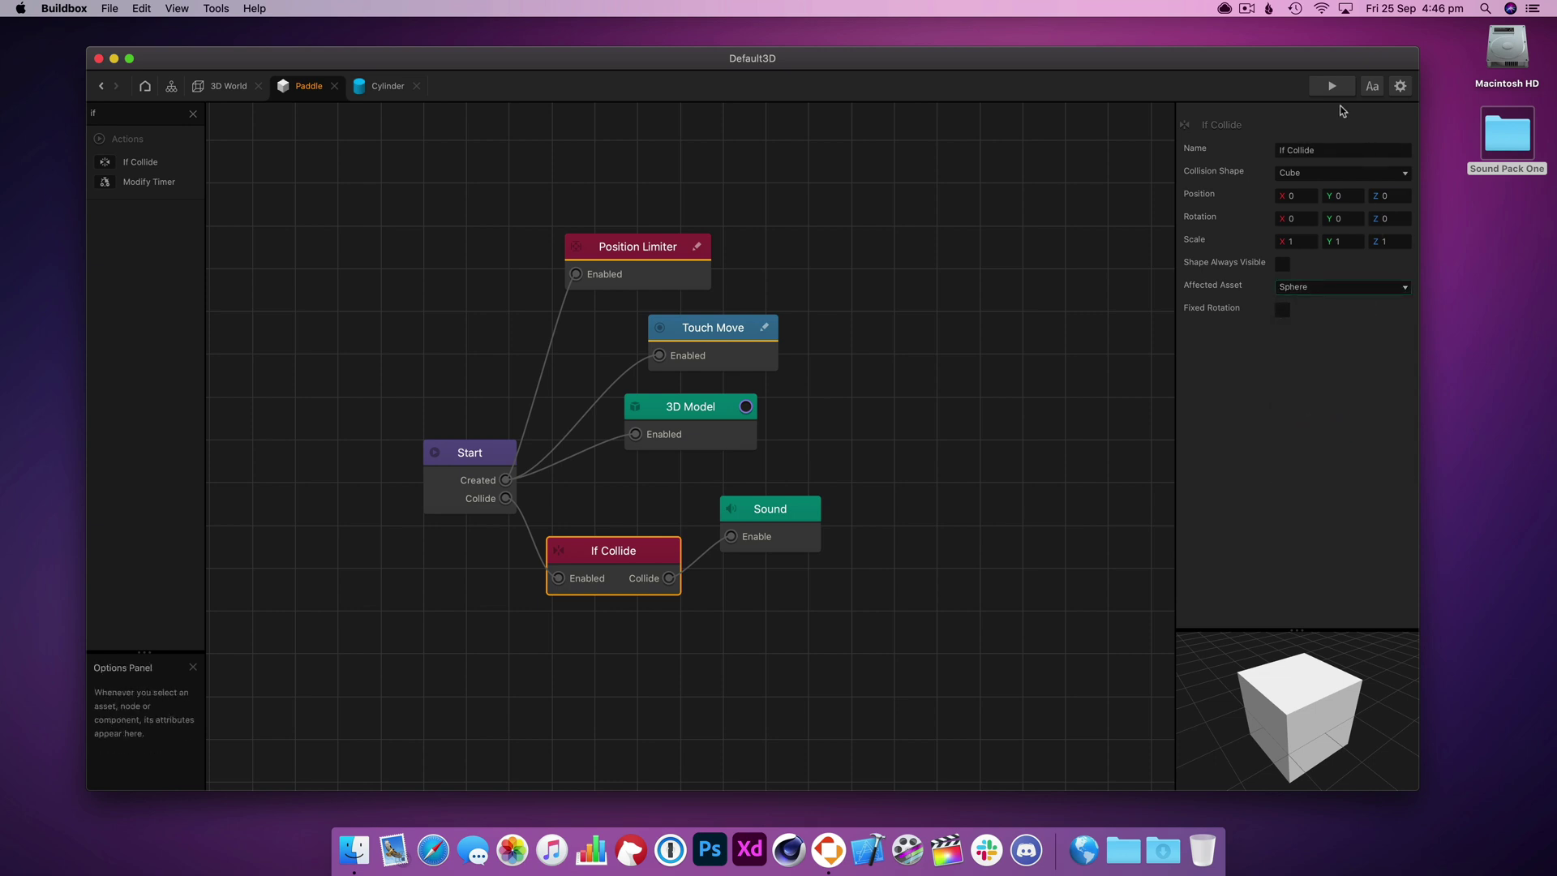
- Play the preview and swing the paddle into the ball to hear the Fwhink sound
left_click(1332, 86)
left_click_drag(851, 417, 1050, 341)
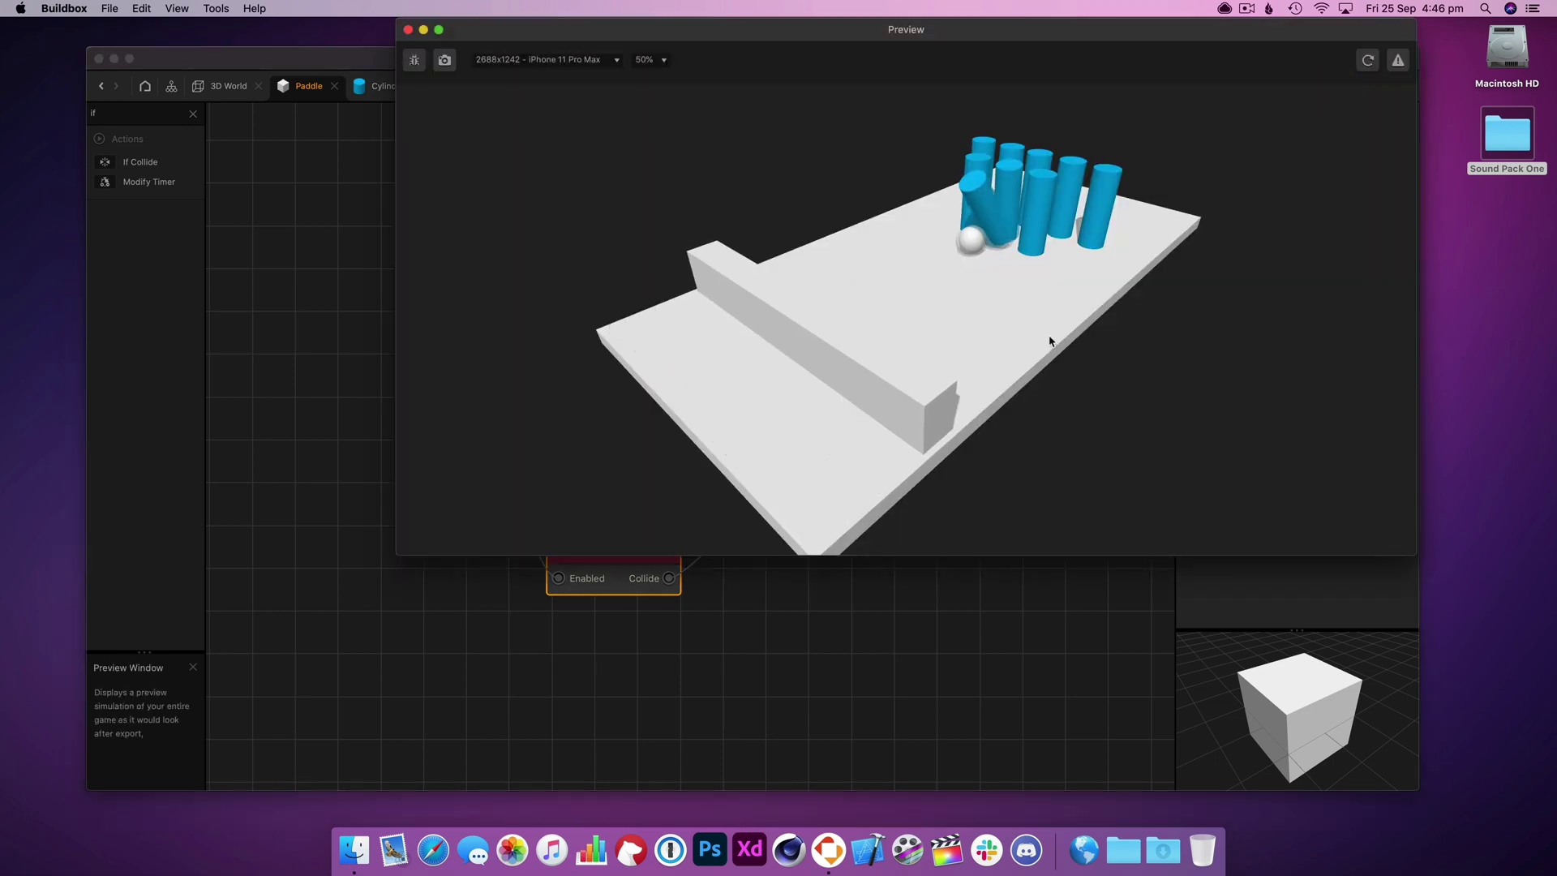
left_click(408, 29)
- Open Sound Pack One and listen to the Pipop and Pop sounds
left_click(1502, 128)
double_click(1502, 128)
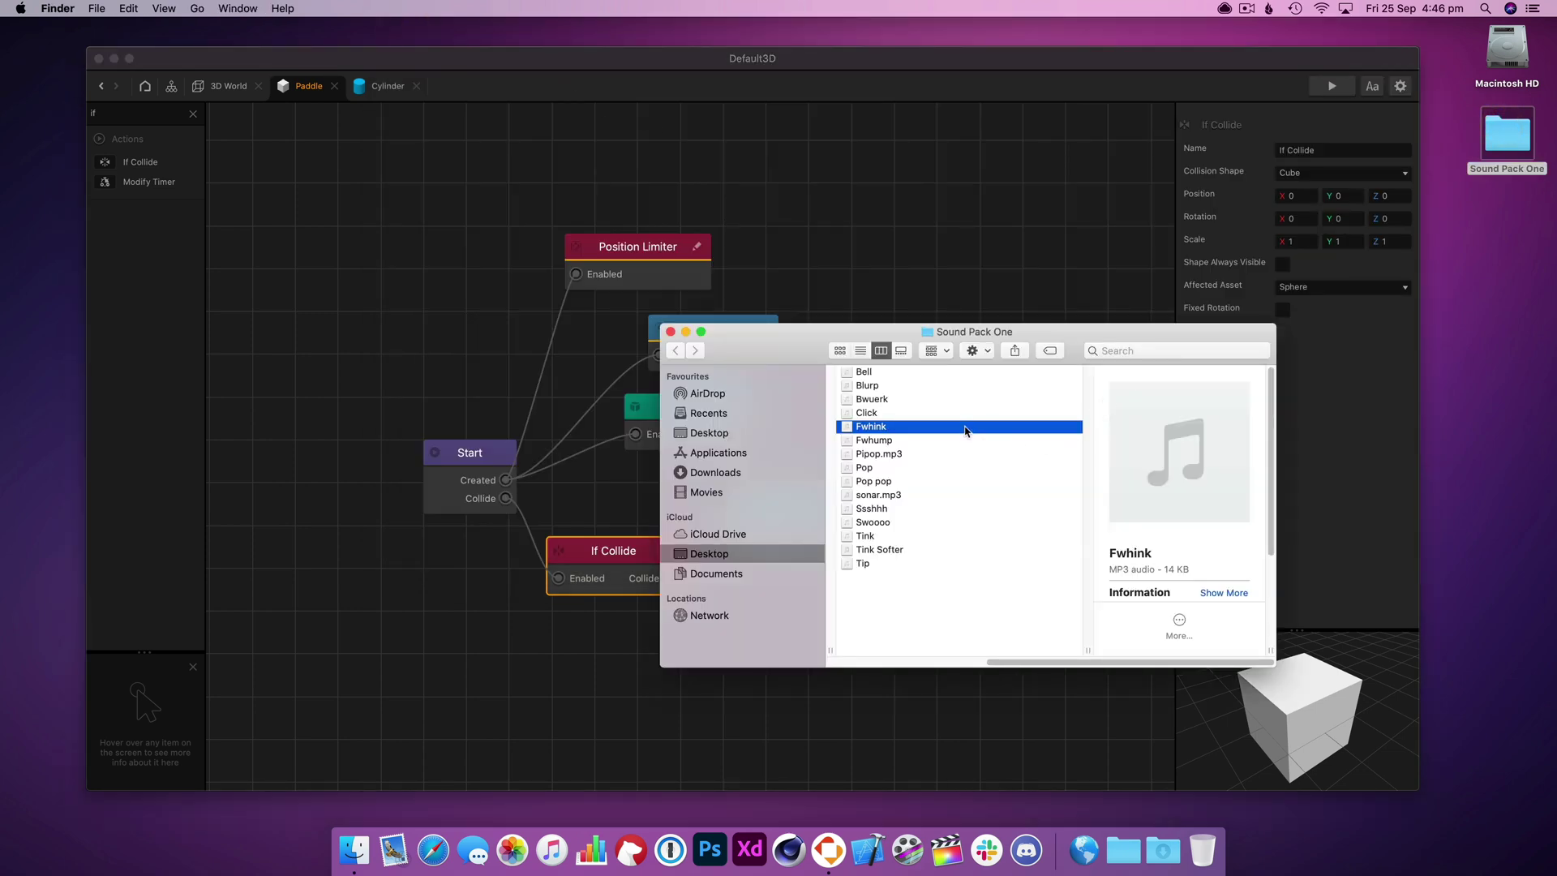
key("Down")
key("Down")
key("space")
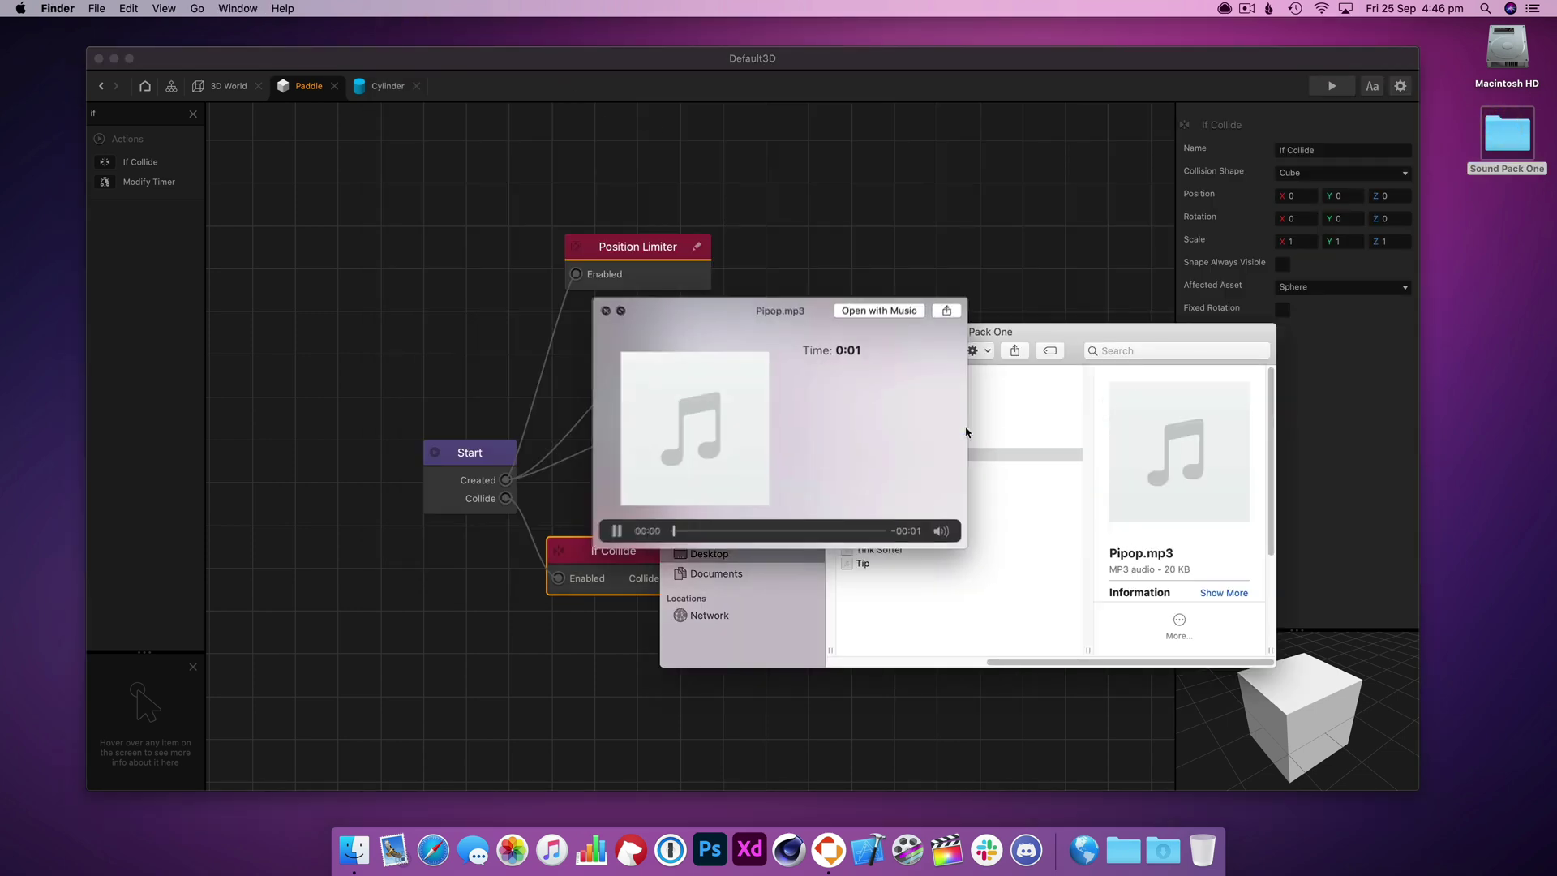
key("Down")
key("space")
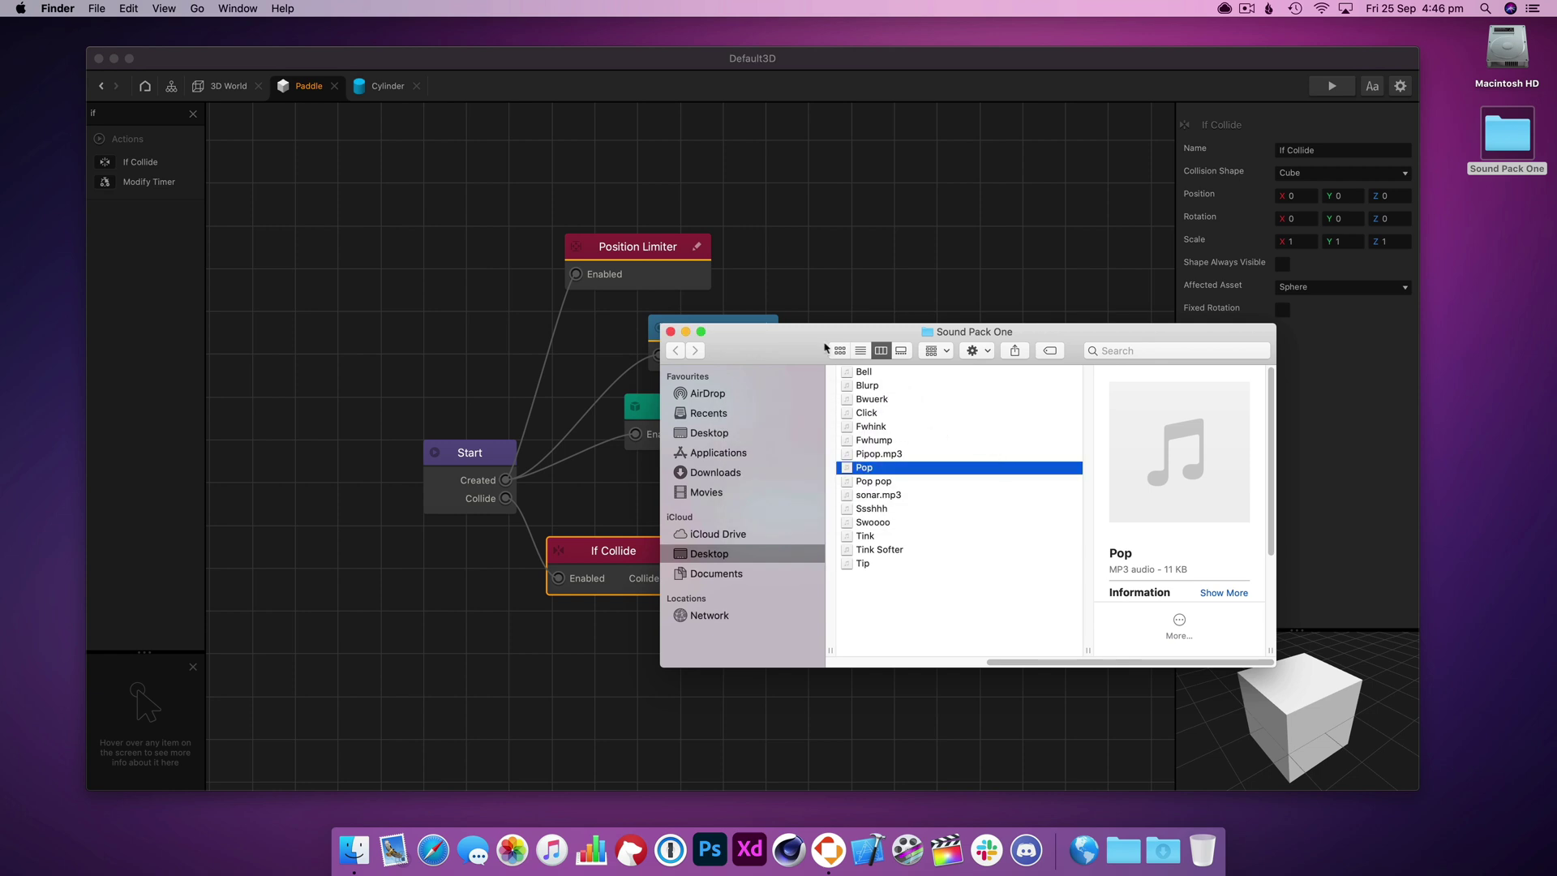
- Assign Pop.mp3 to the Sound node's Sound field in place of Fwhink
left_click_drag(825, 345, 988, 147)
left_click(795, 537)
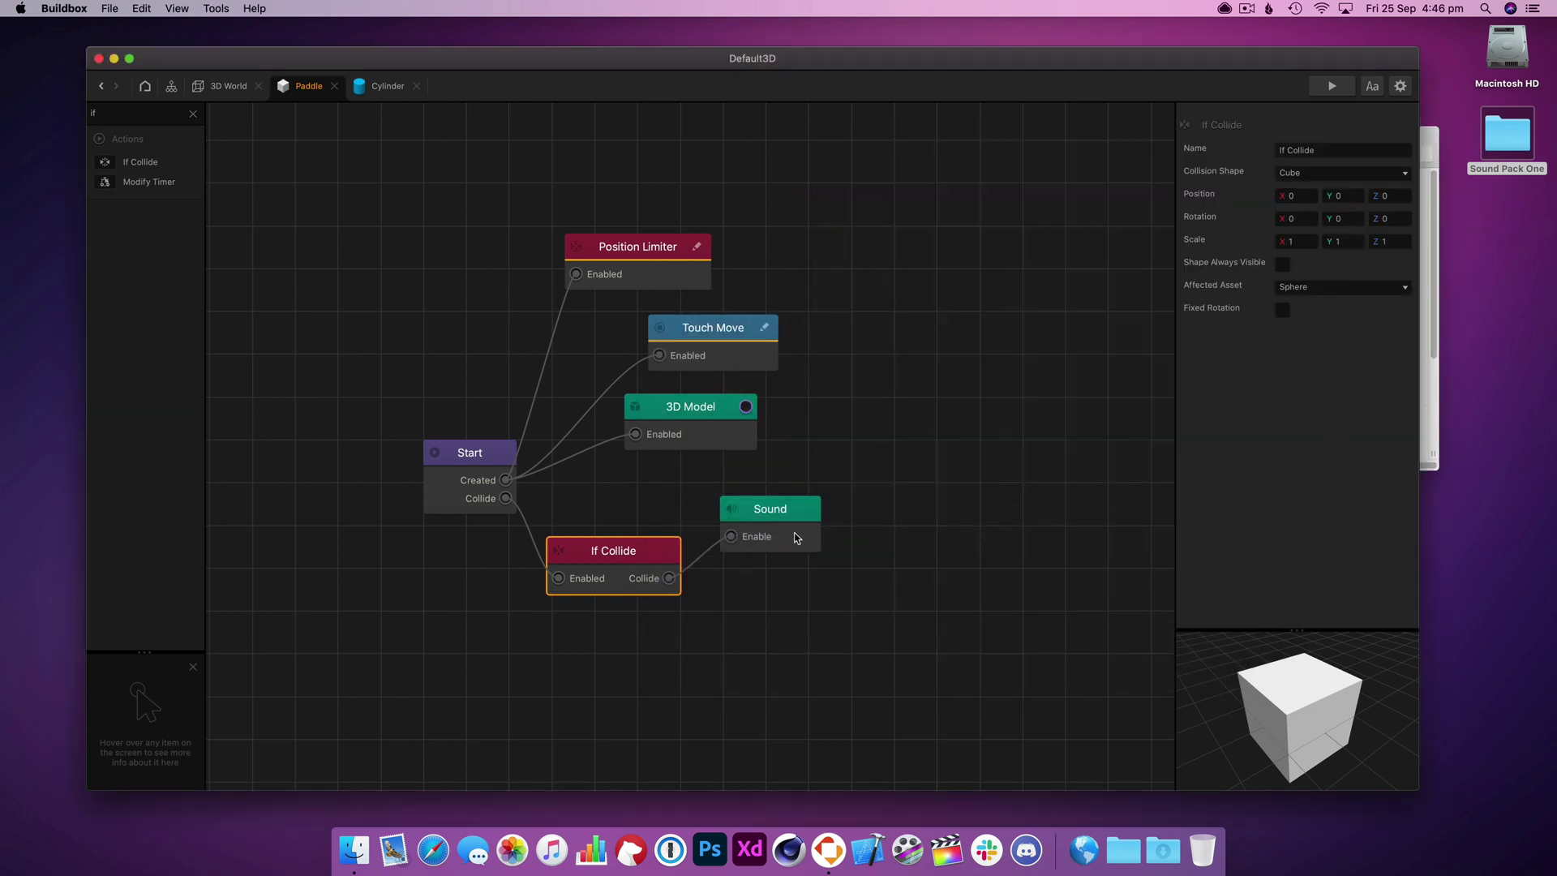
left_click(1452, 249)
left_click_drag(1344, 137, 1324, 354)
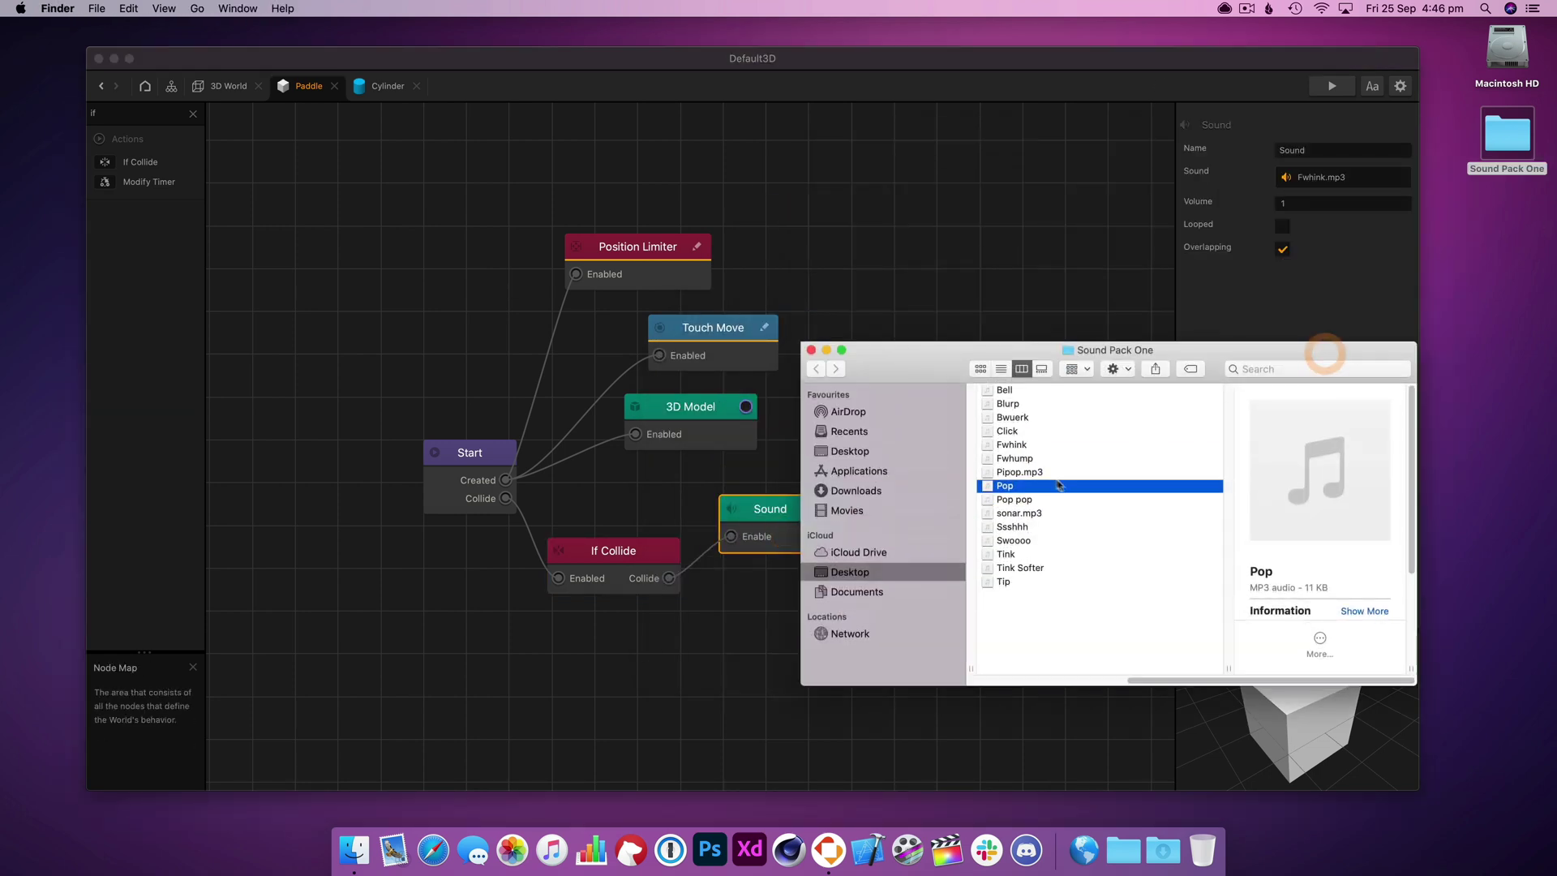
left_click_drag(1327, 154, 1330, 175)
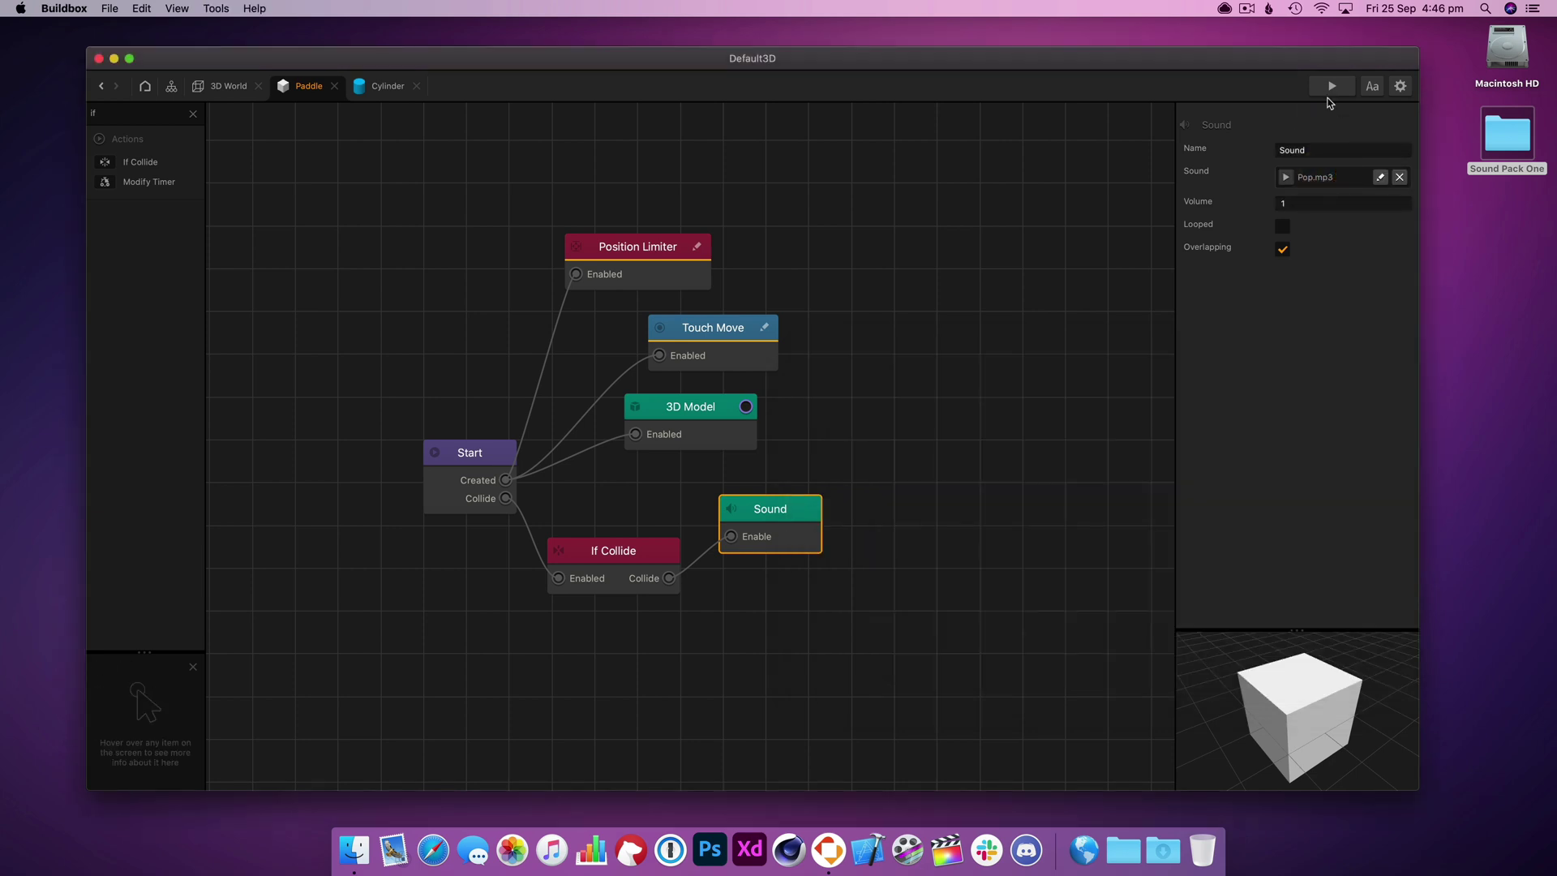
- Preview the game twice to hear the Pop collision sound, then close it
left_click(1332, 85)
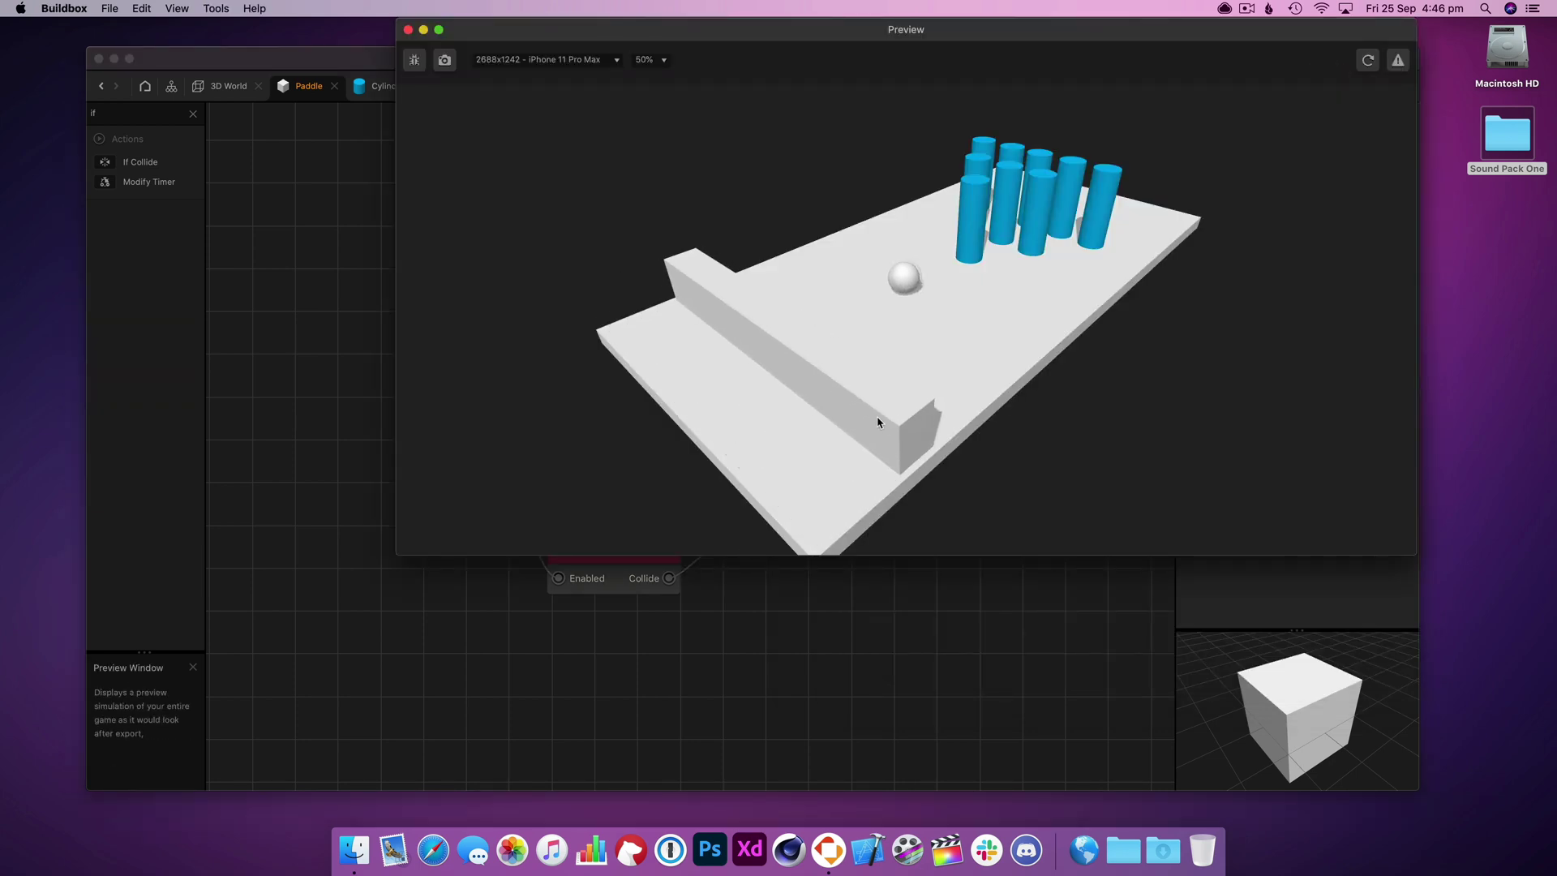
left_click(1368, 62)
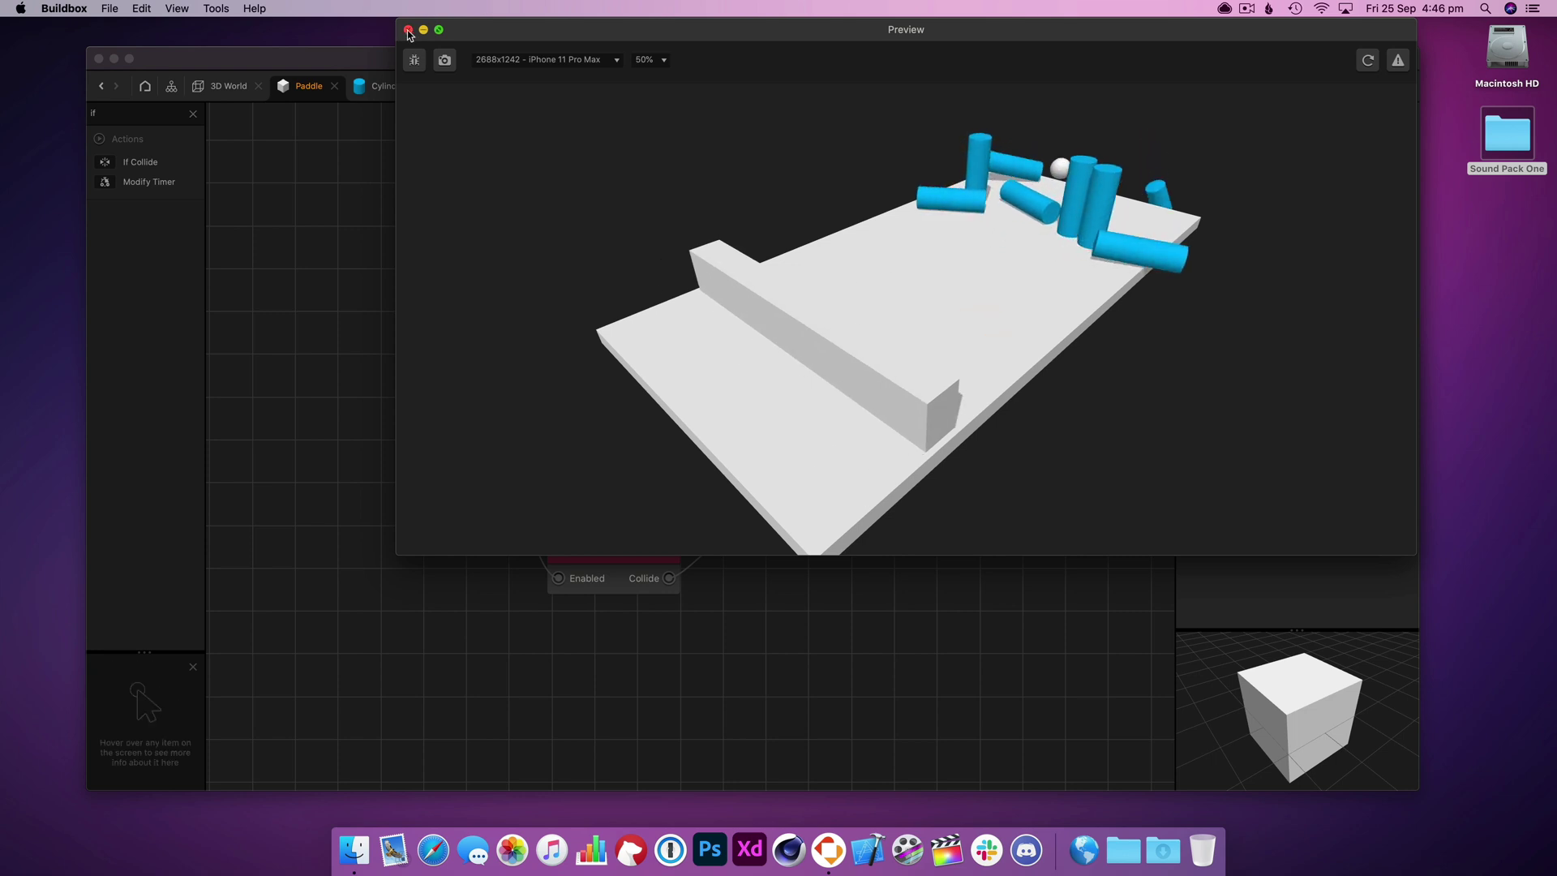
left_click(408, 29)
- Colour the Paddle's 3D Model orange in its node graph
left_click(256, 88)
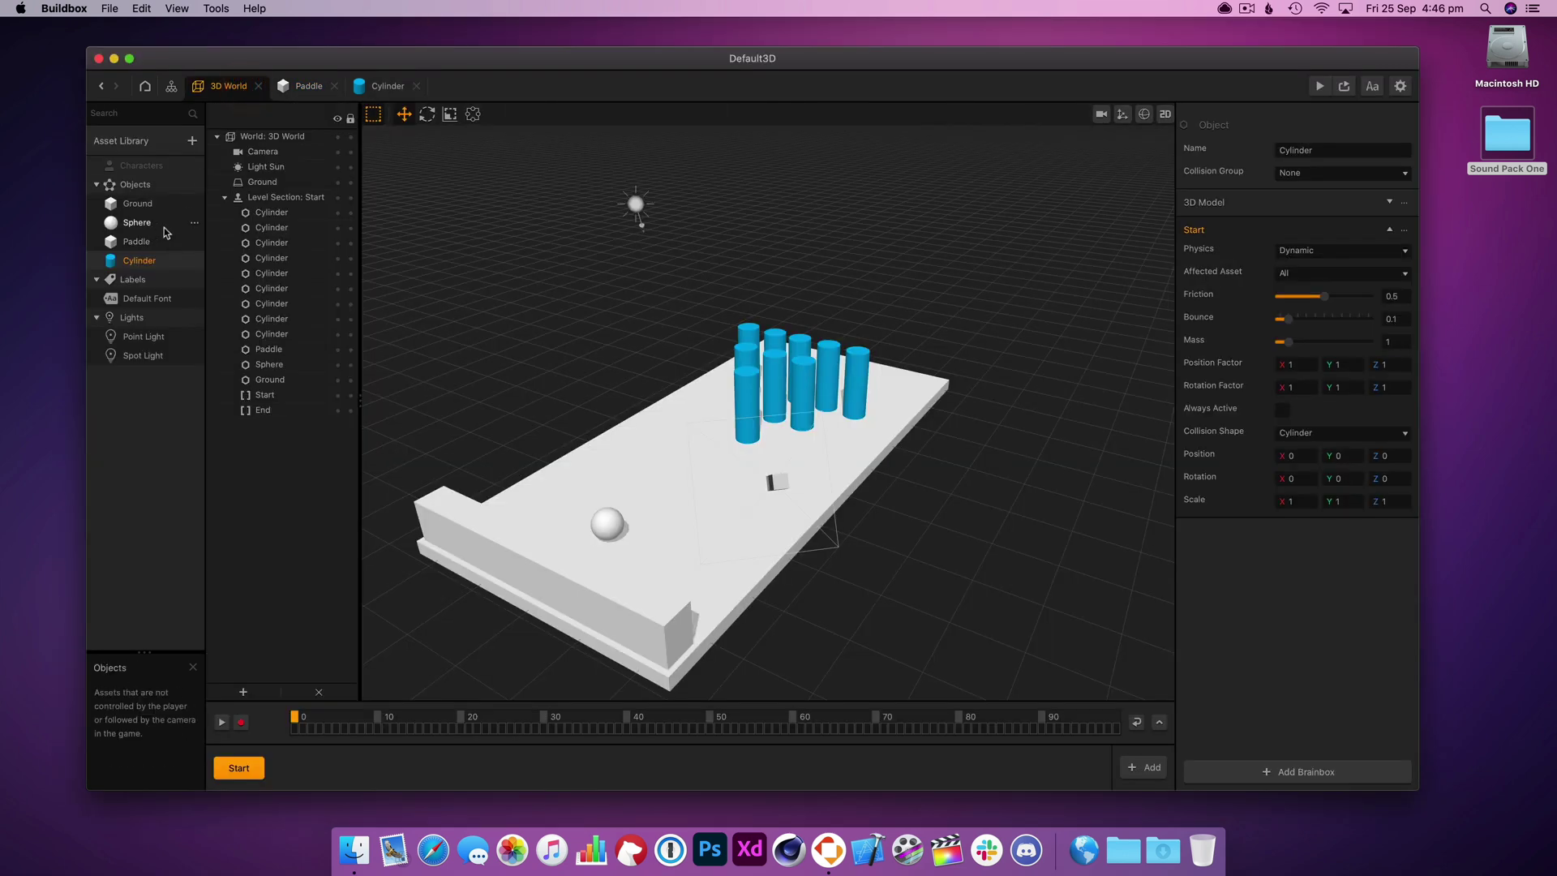
left_click(139, 242)
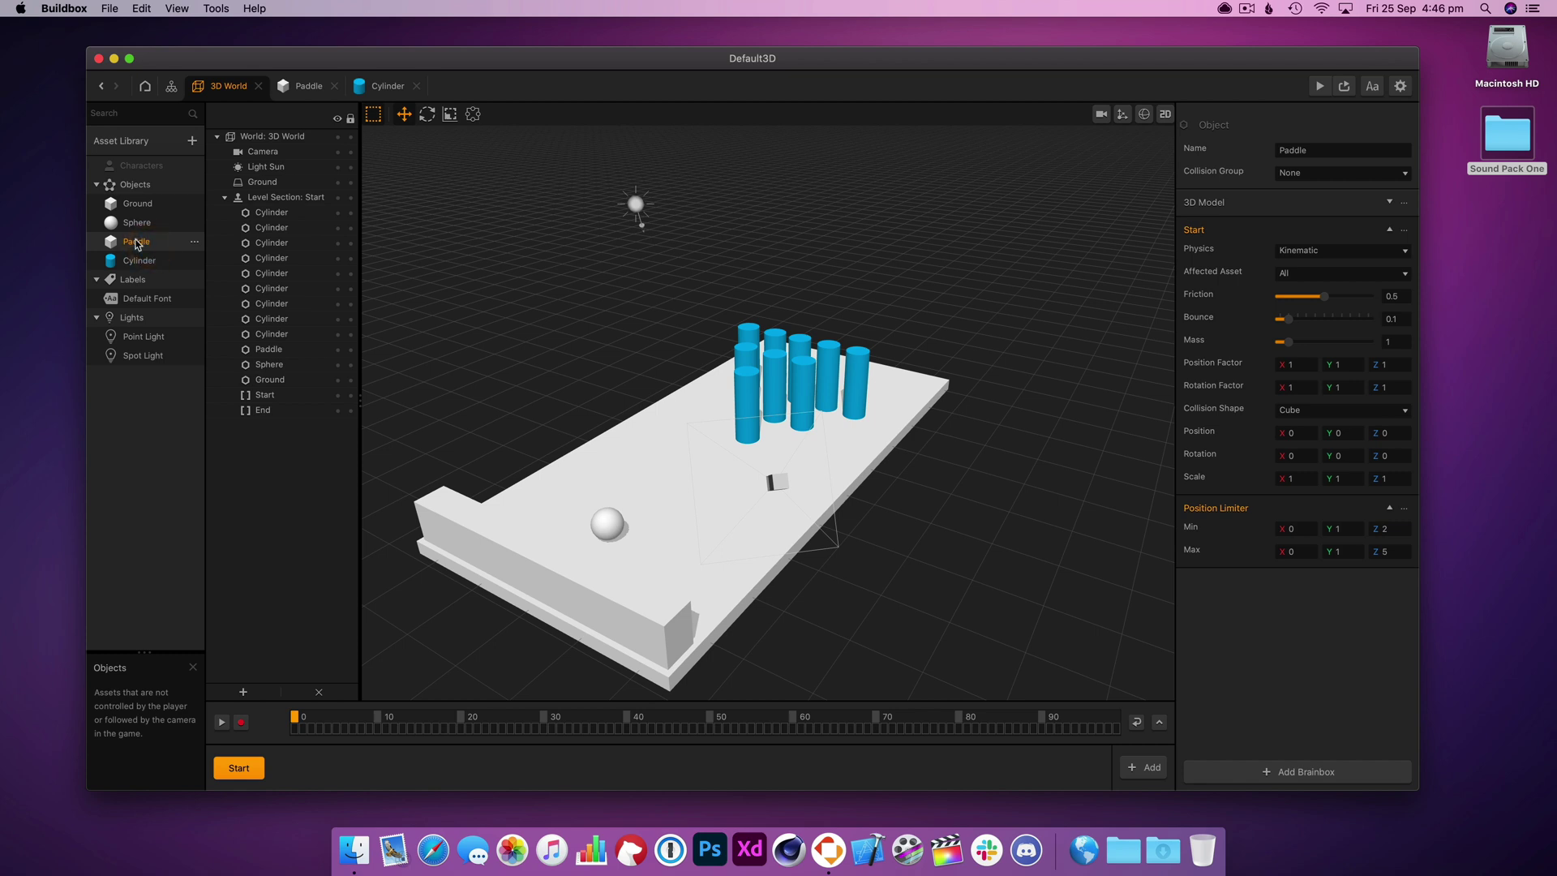
double_click(137, 243)
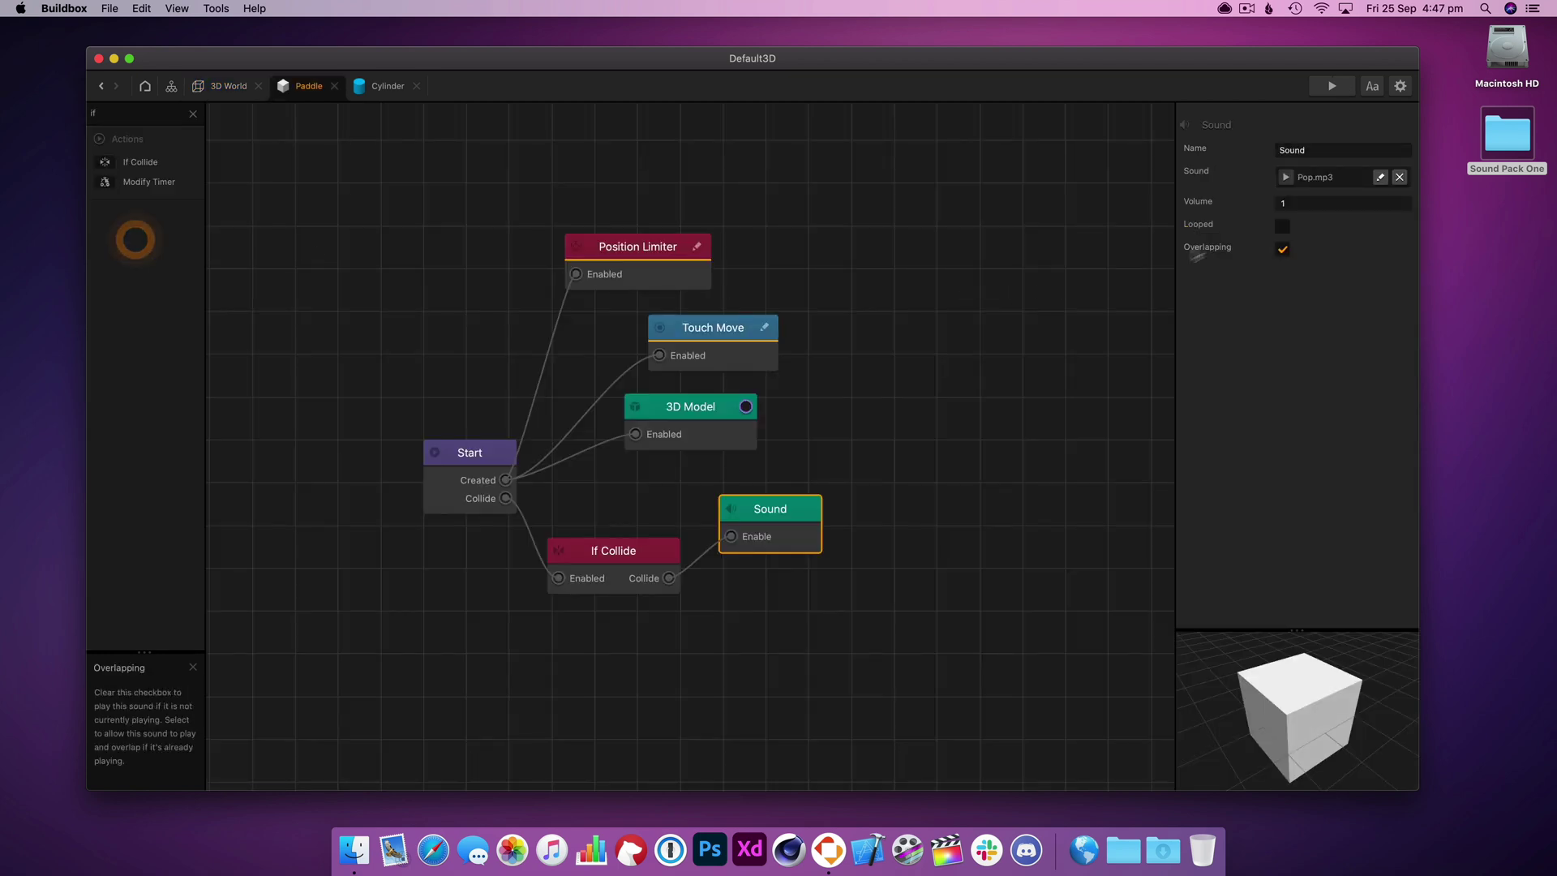
left_click(432, 467)
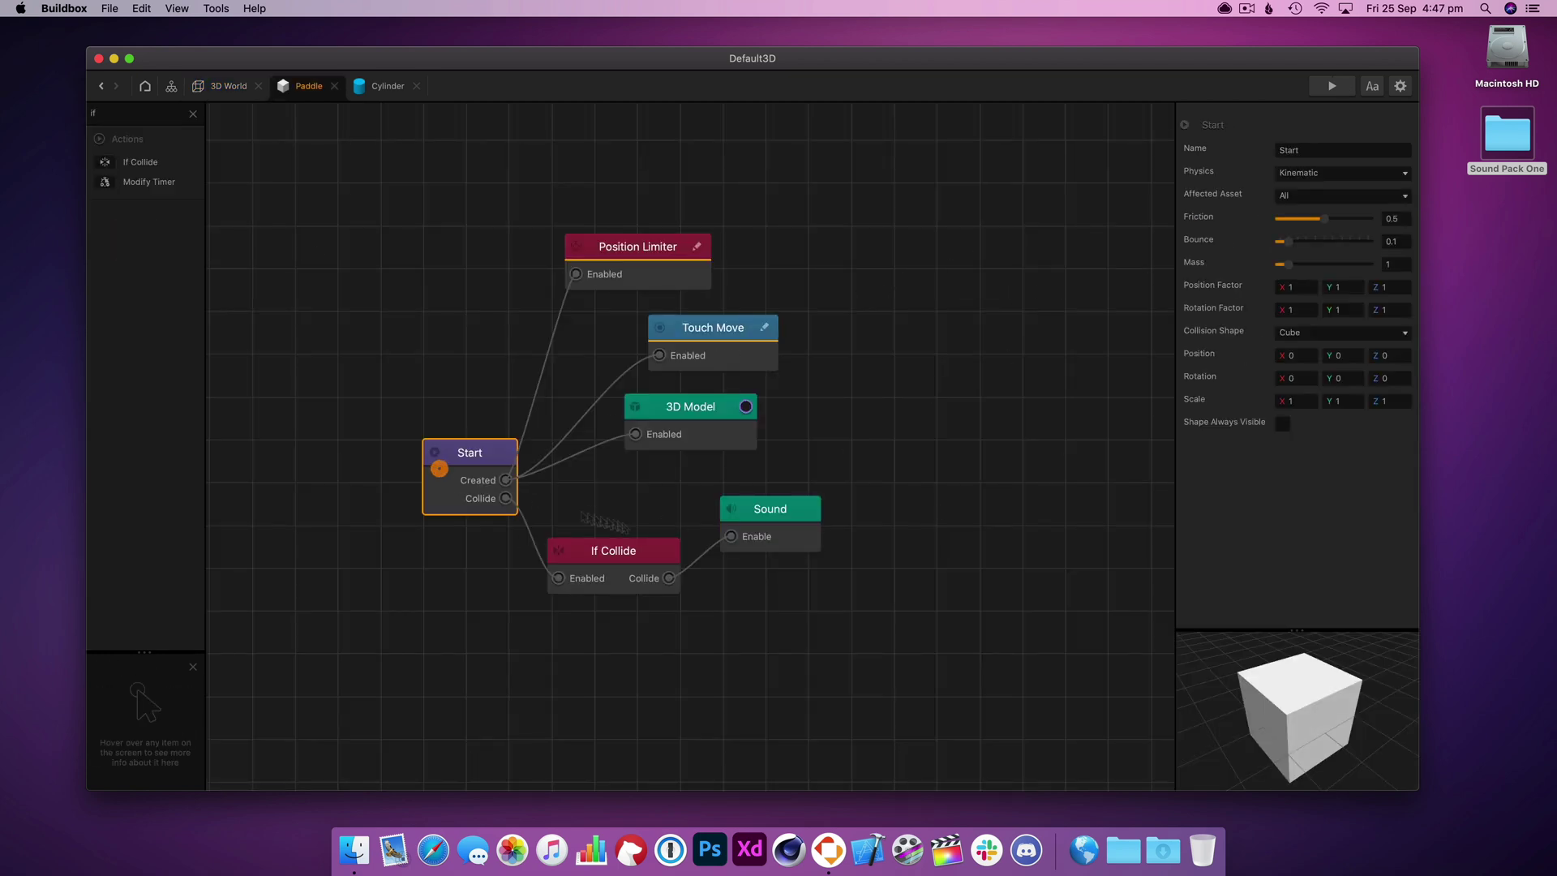
left_click(707, 396)
left_click(1331, 308)
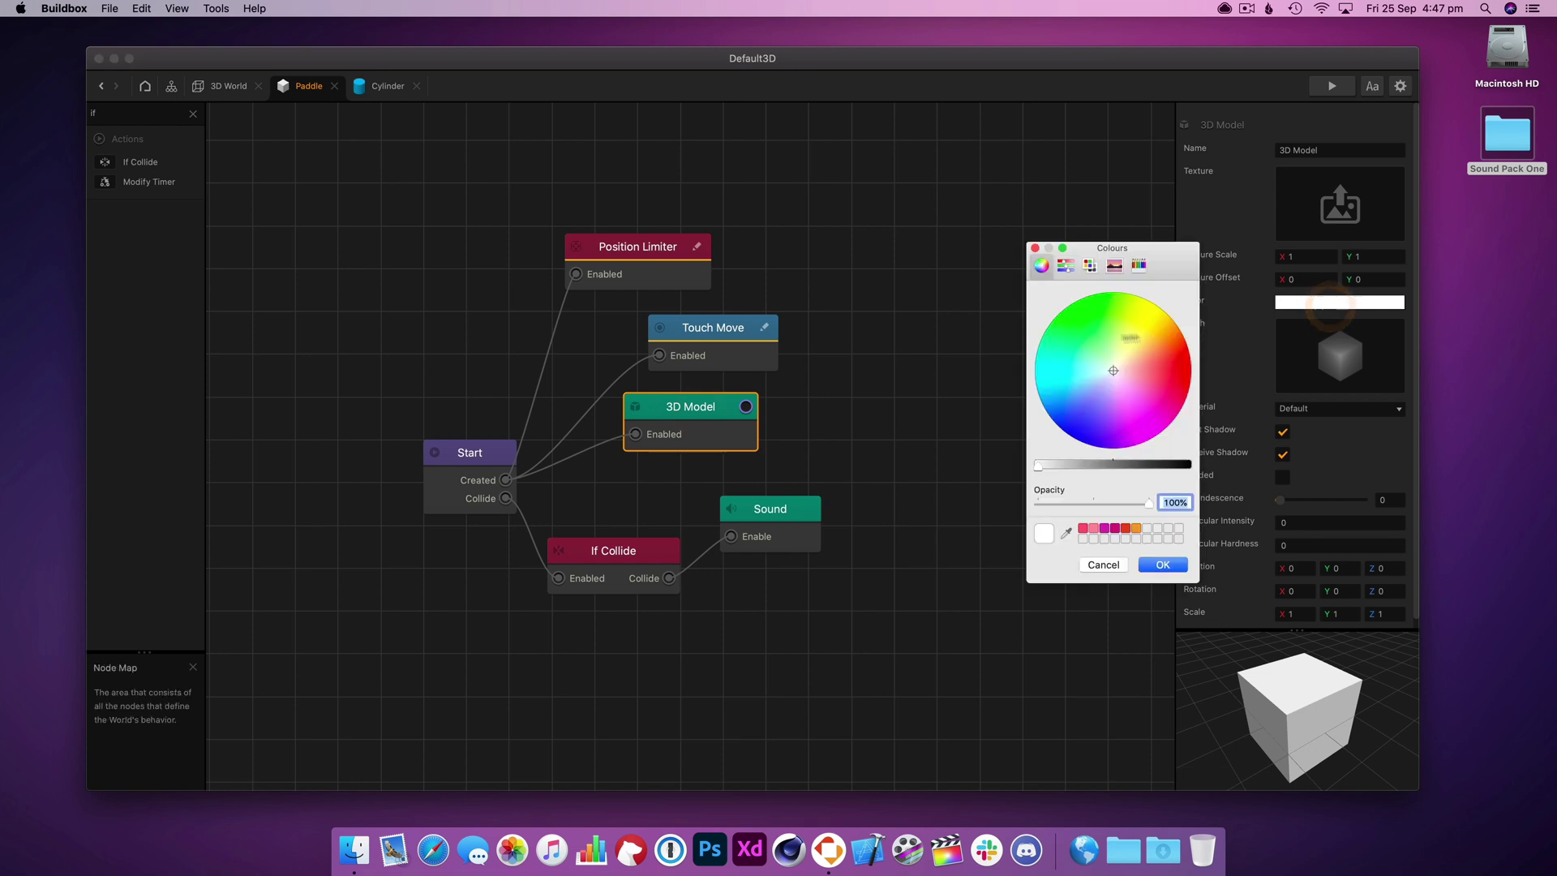
left_click_drag(1114, 362, 1155, 344)
left_click(1164, 564)
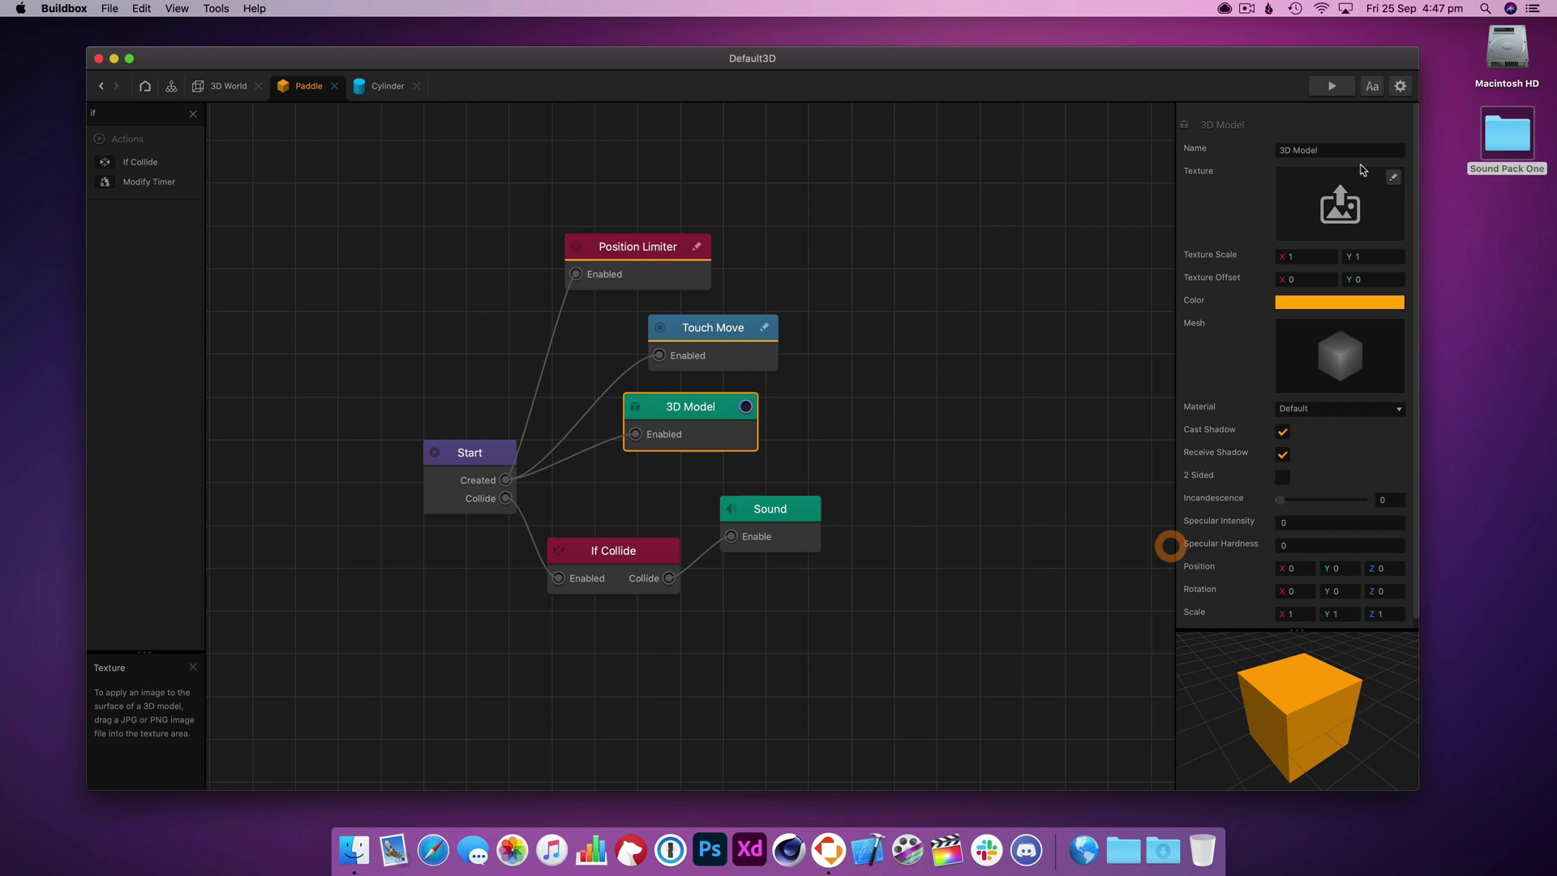
- Colour the Ground's 3D Model a light peach
left_click(227, 87)
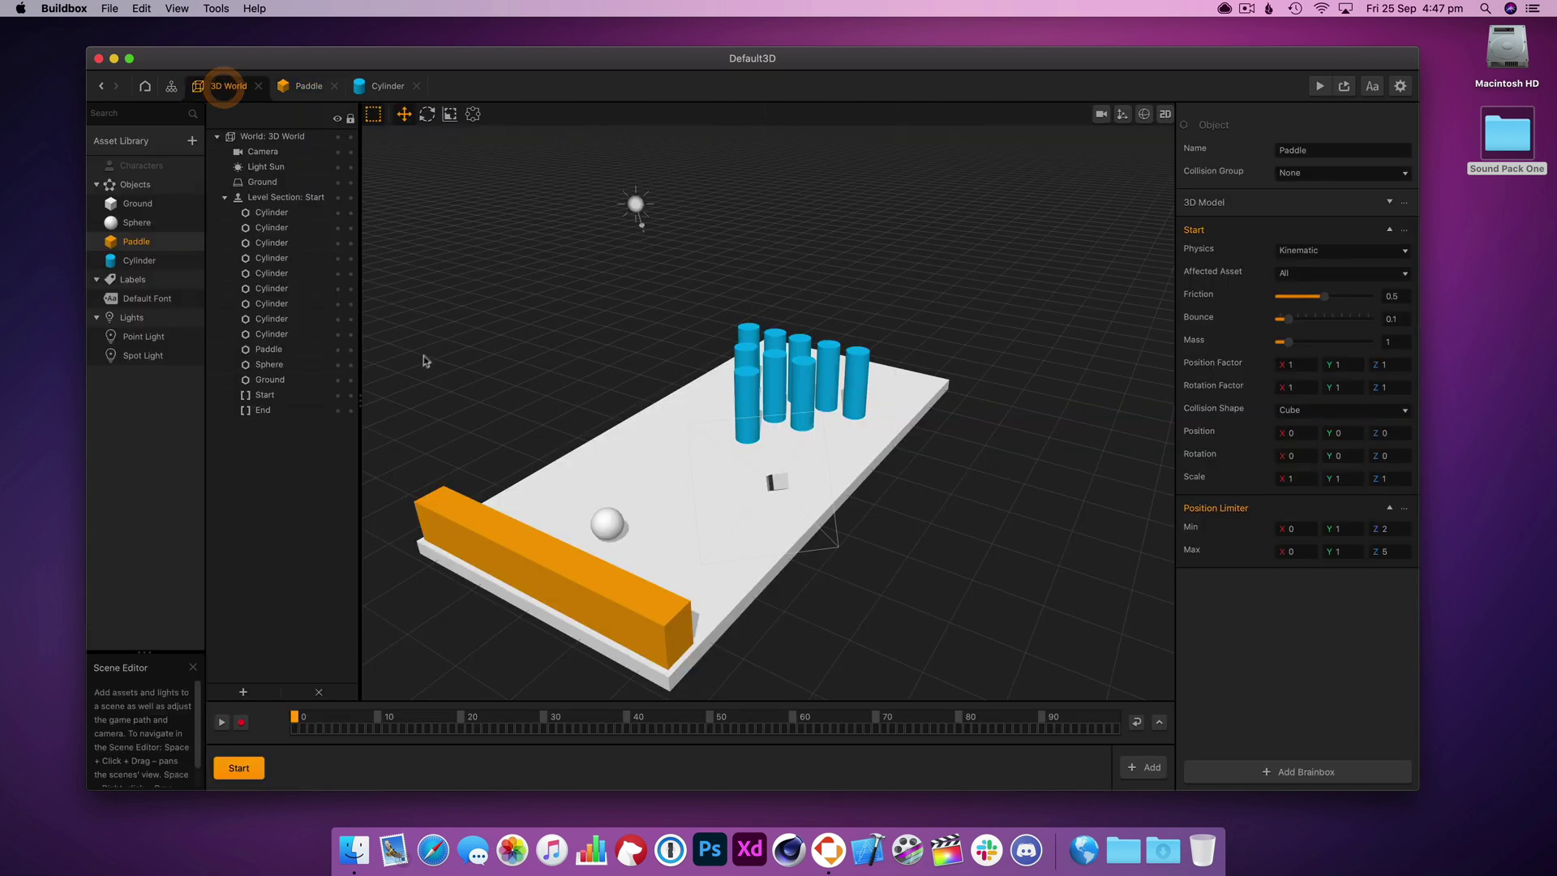
double_click(132, 206)
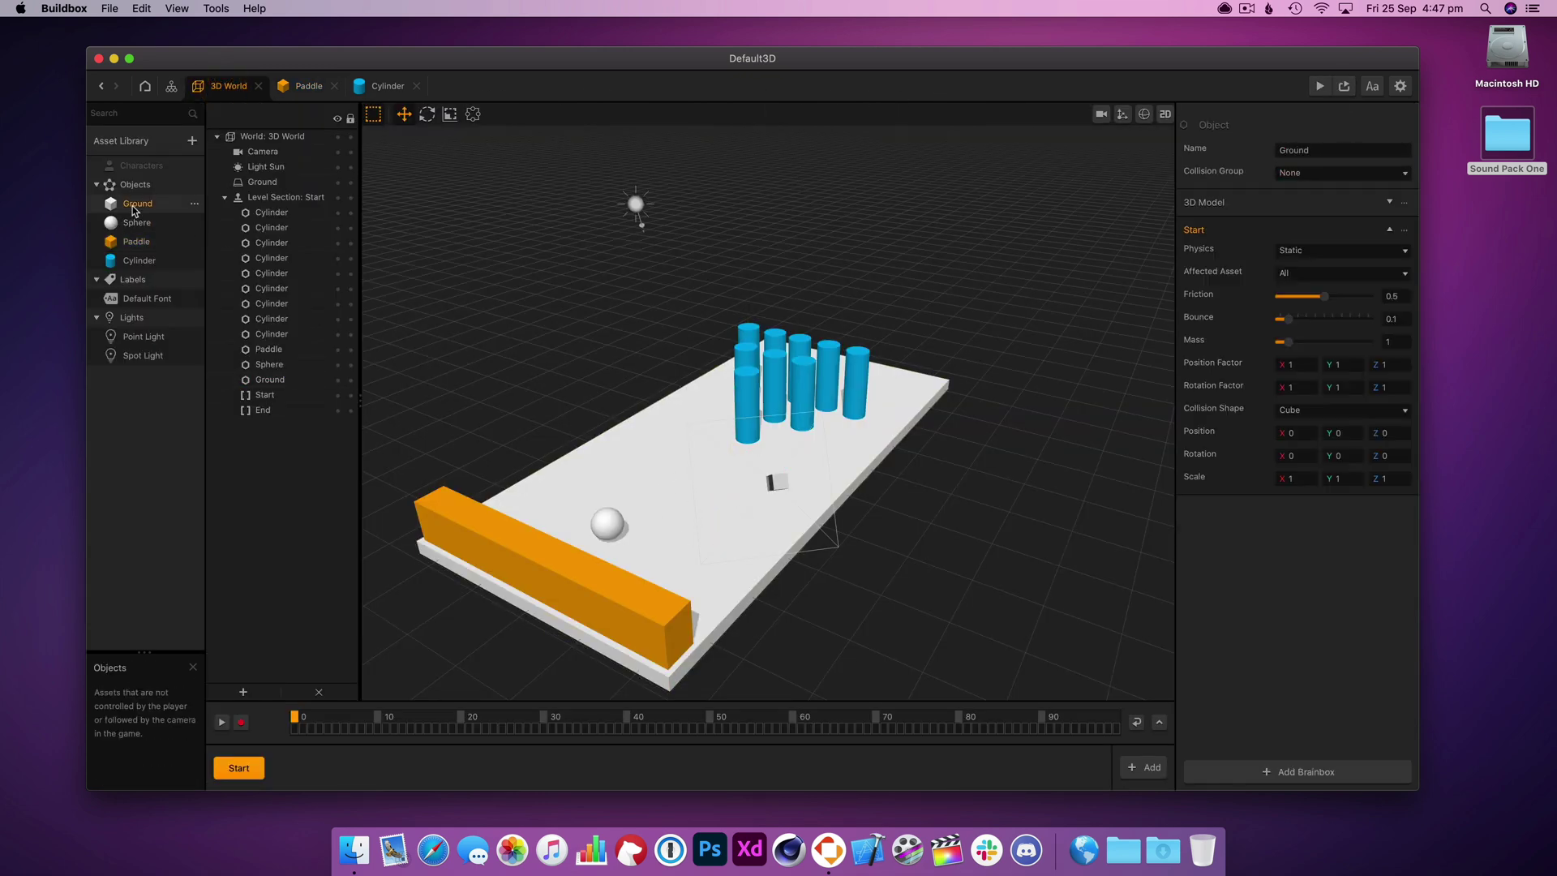
left_click(501, 431)
left_click(709, 441)
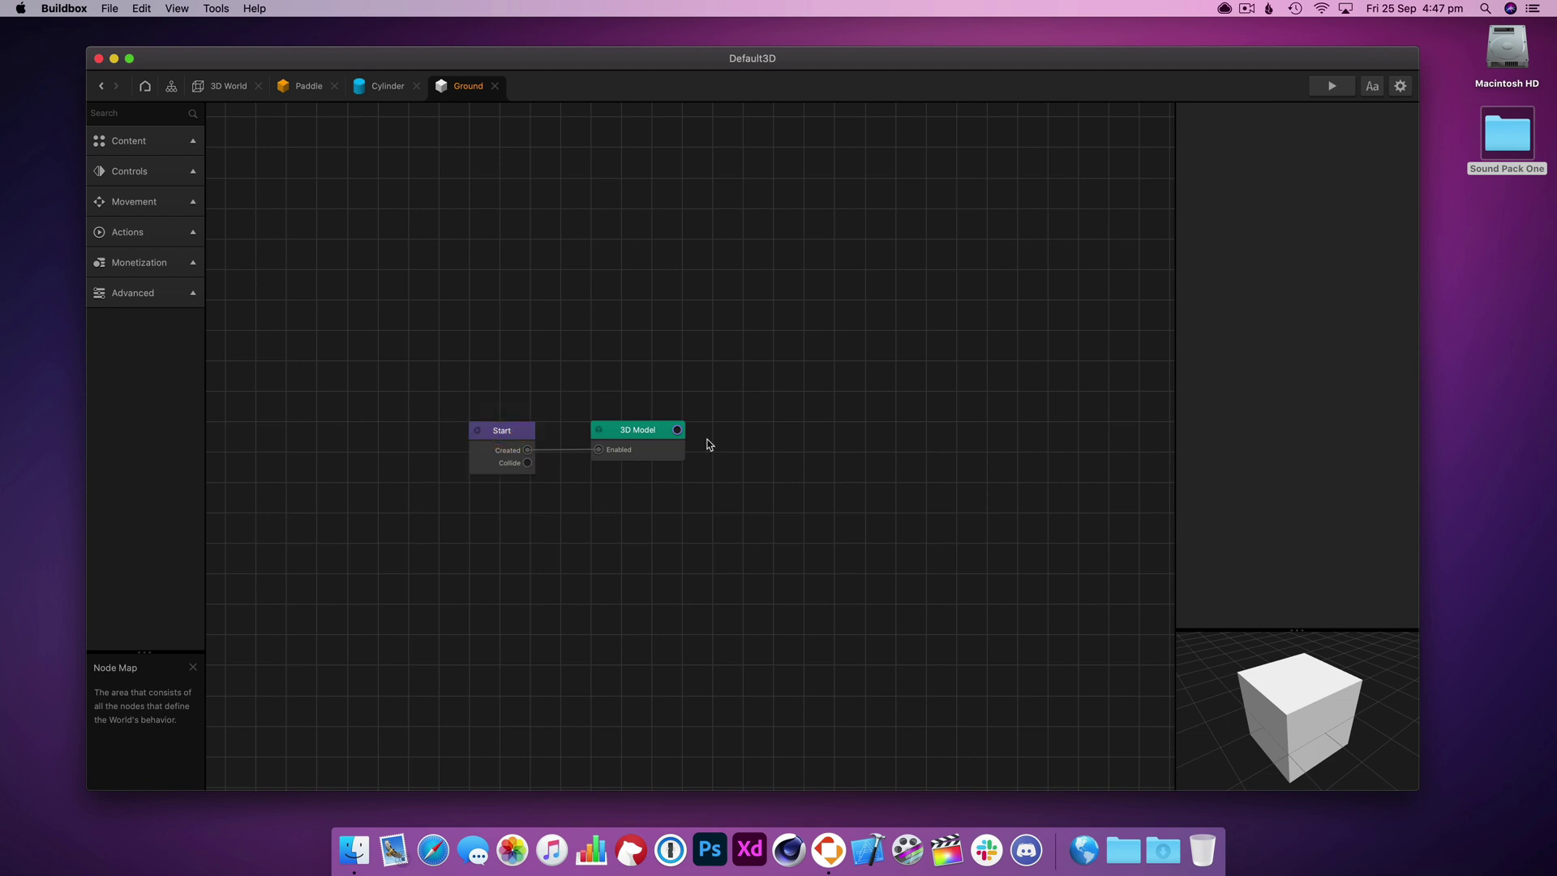
left_click(667, 442)
left_click(1370, 303)
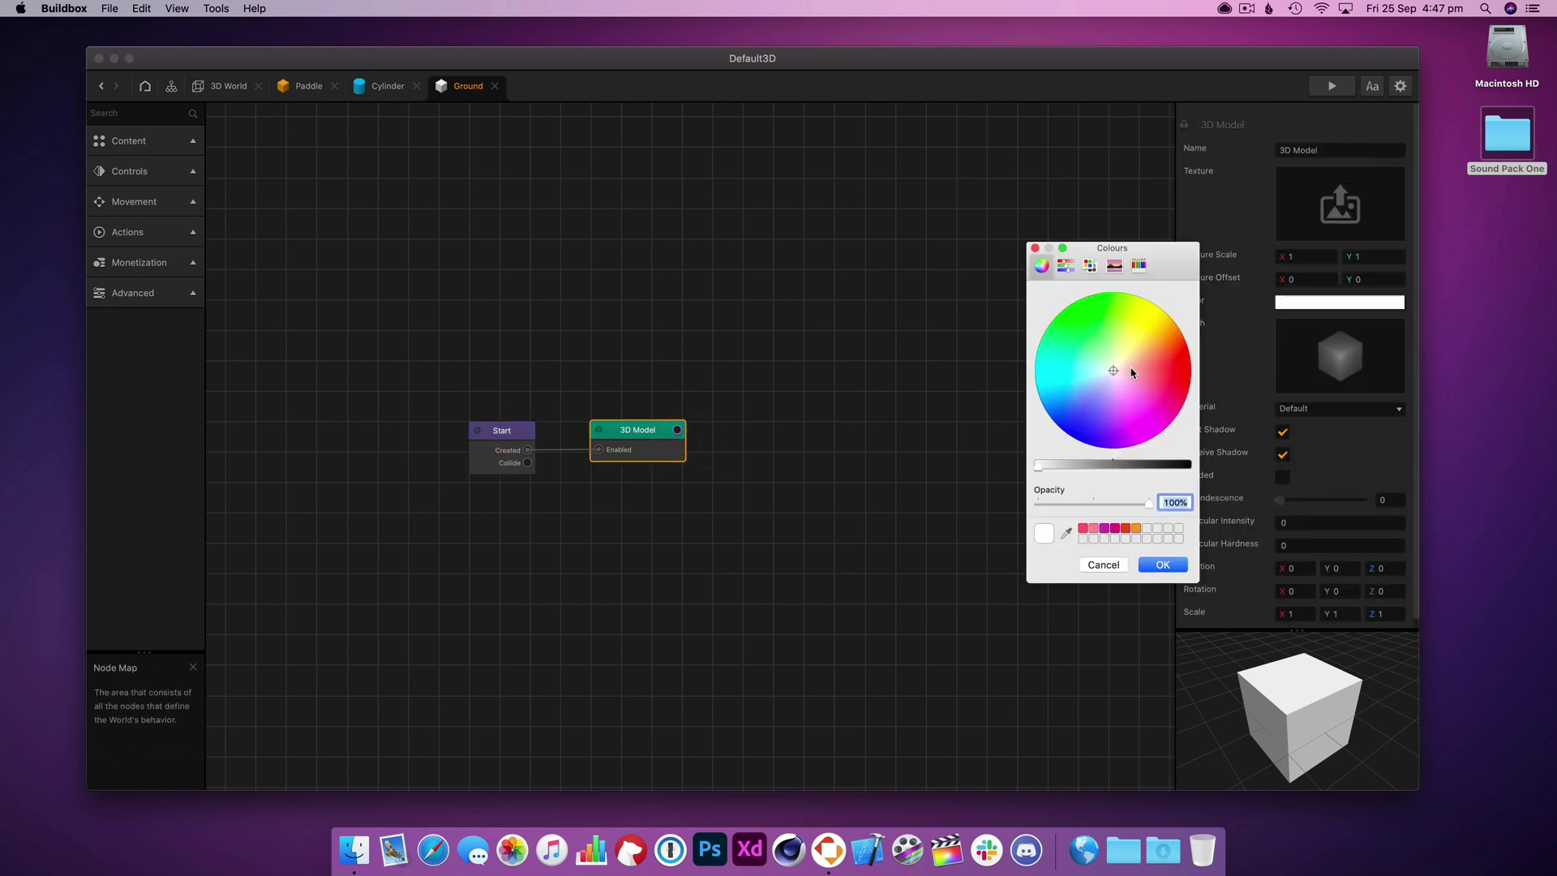
left_click_drag(1133, 374, 1131, 360)
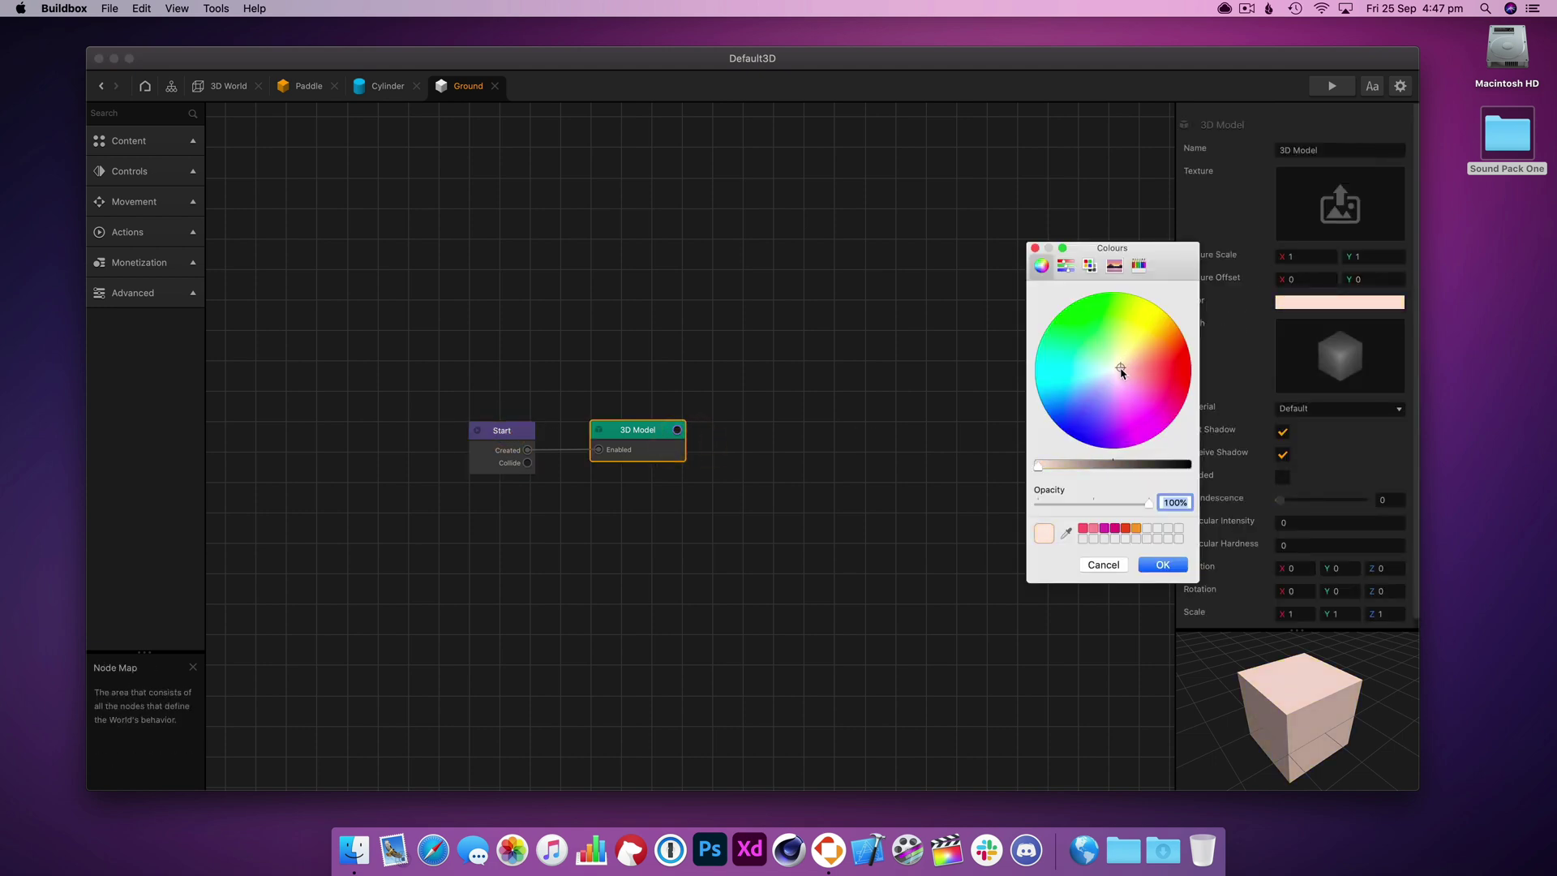
left_click(1163, 565)
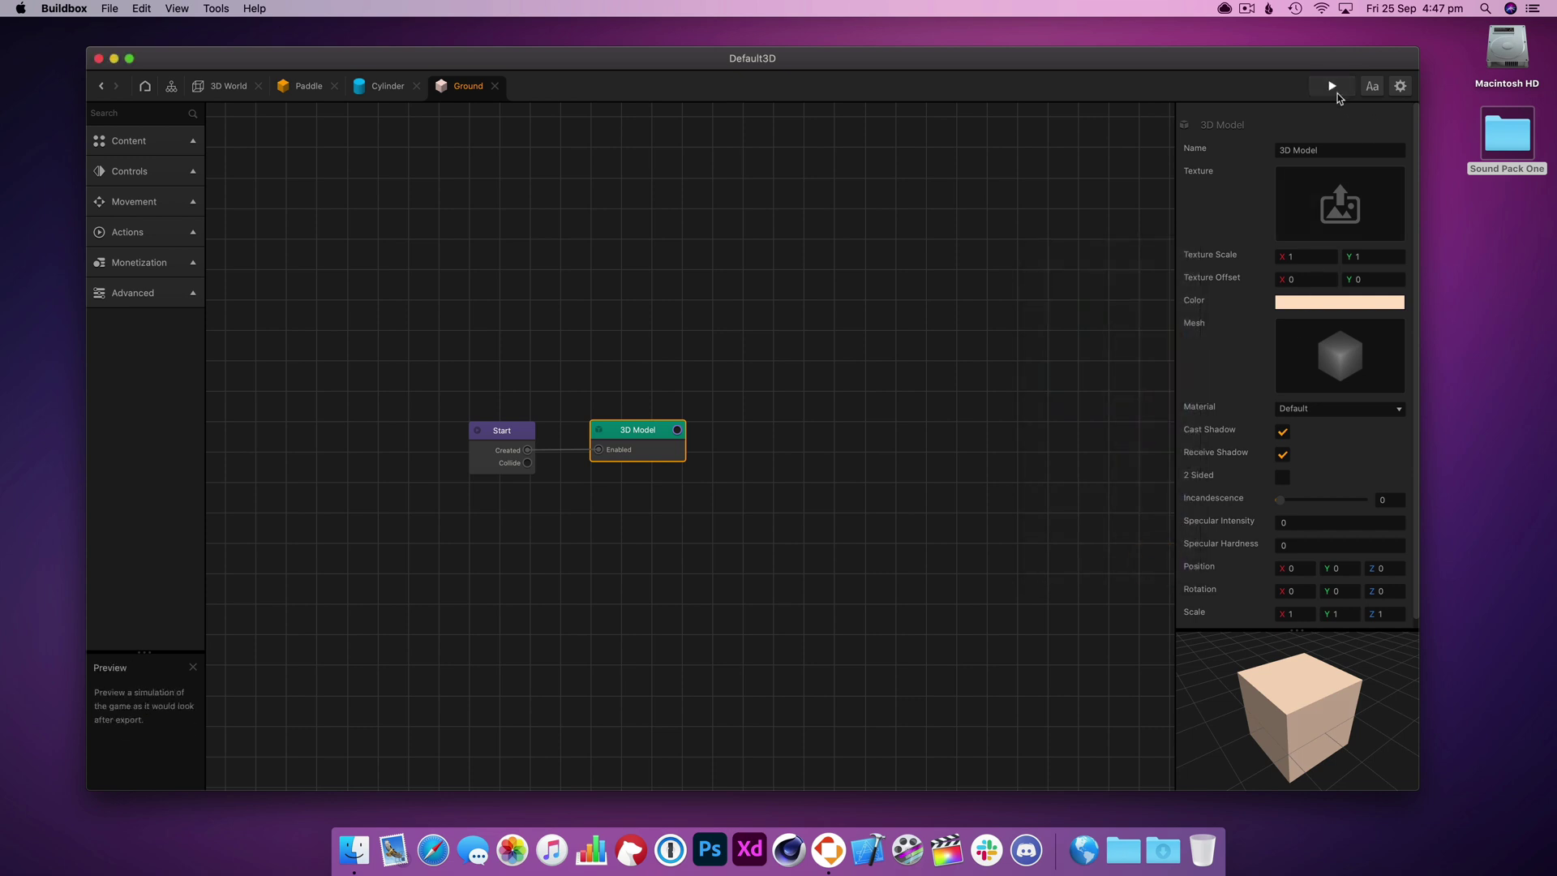
- Play-test a paddle shot, then close the preview and return to the 3D World scene
left_click(1331, 86)
left_click_drag(707, 385, 845, 287)
left_click(408, 29)
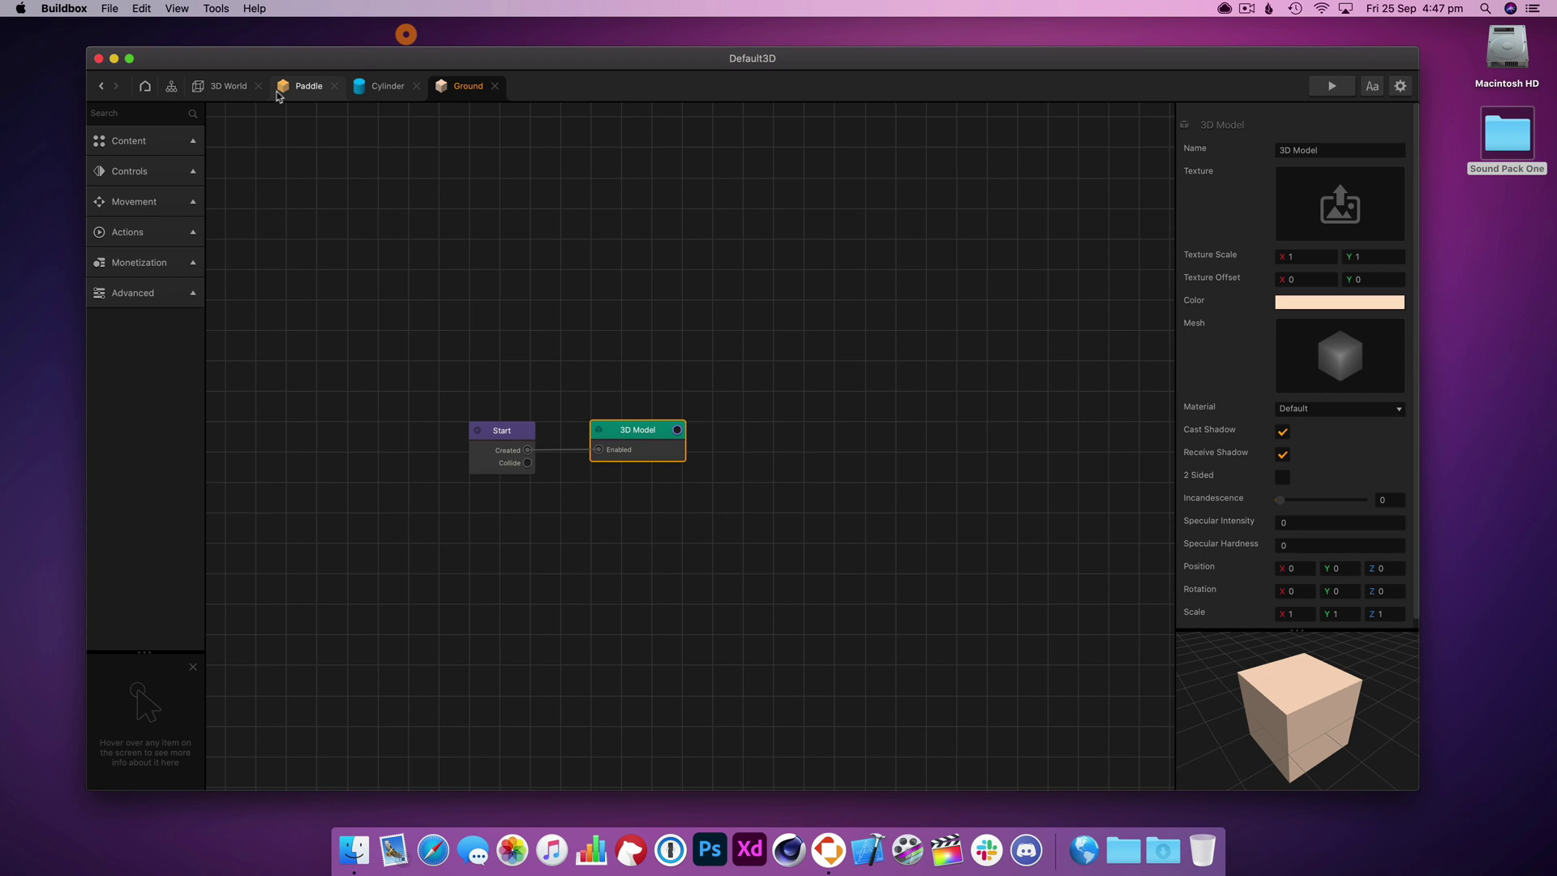
left_click(244, 86)
- Add another Cylinder shape from the built-in shapes to the asset library
left_click(150, 261)
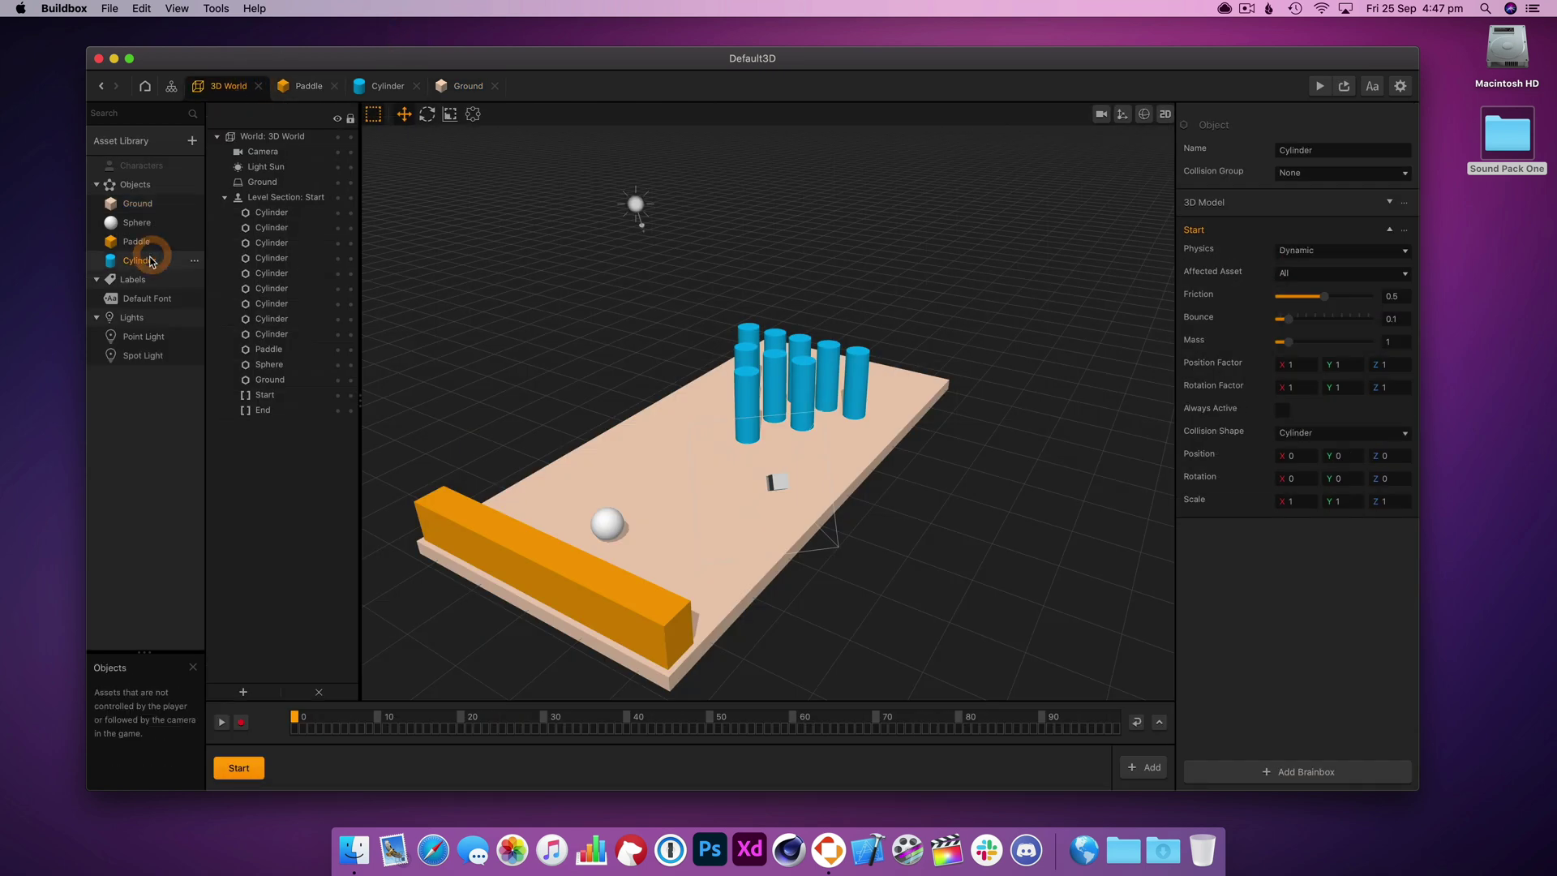
left_click(121, 140)
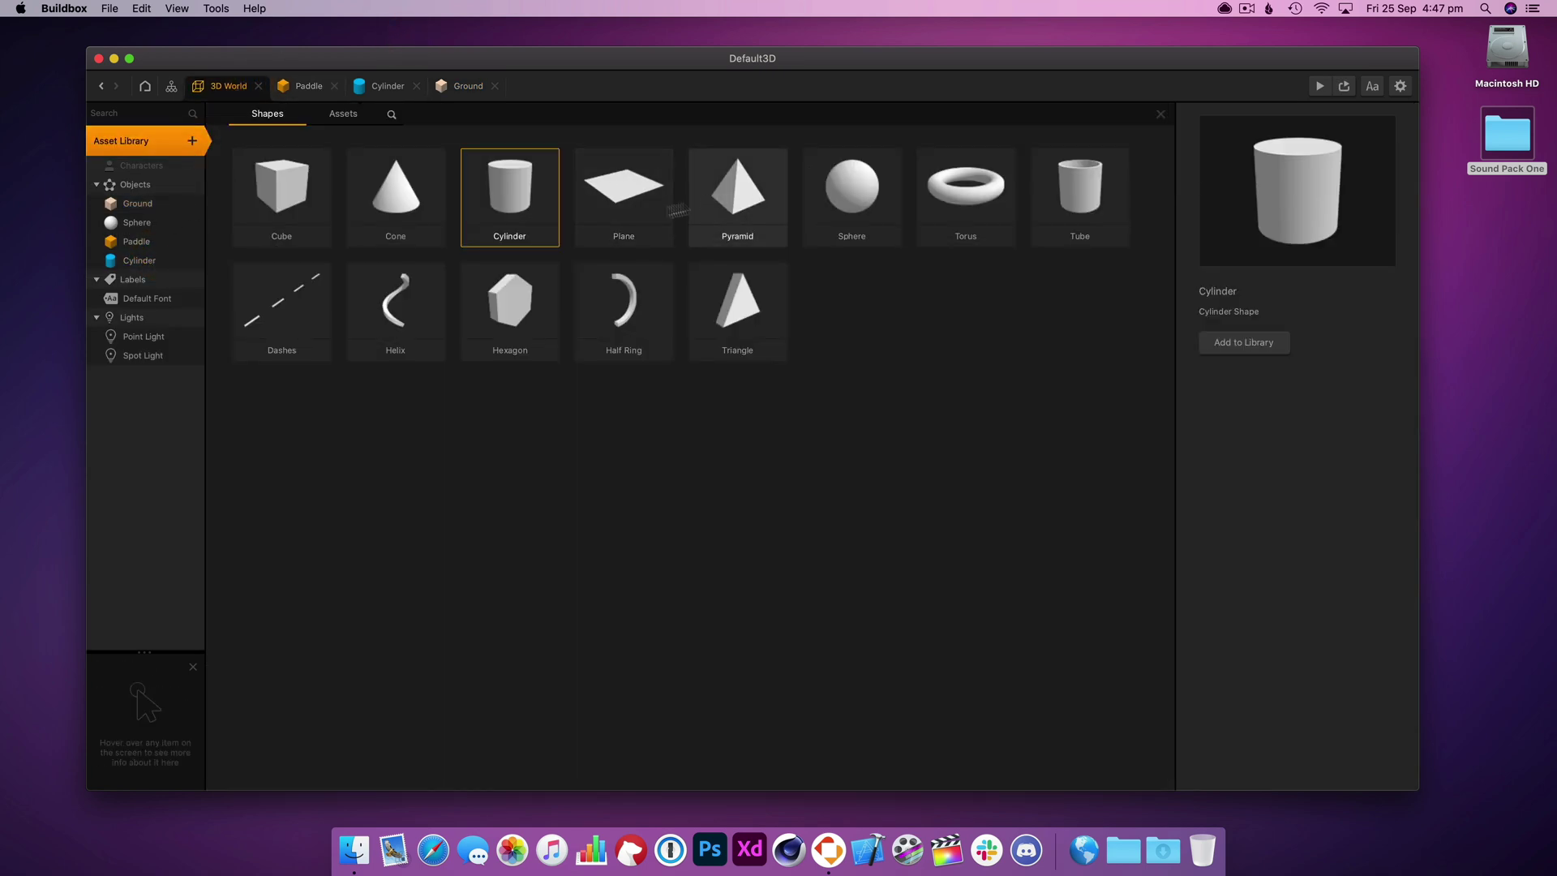
double_click(521, 187)
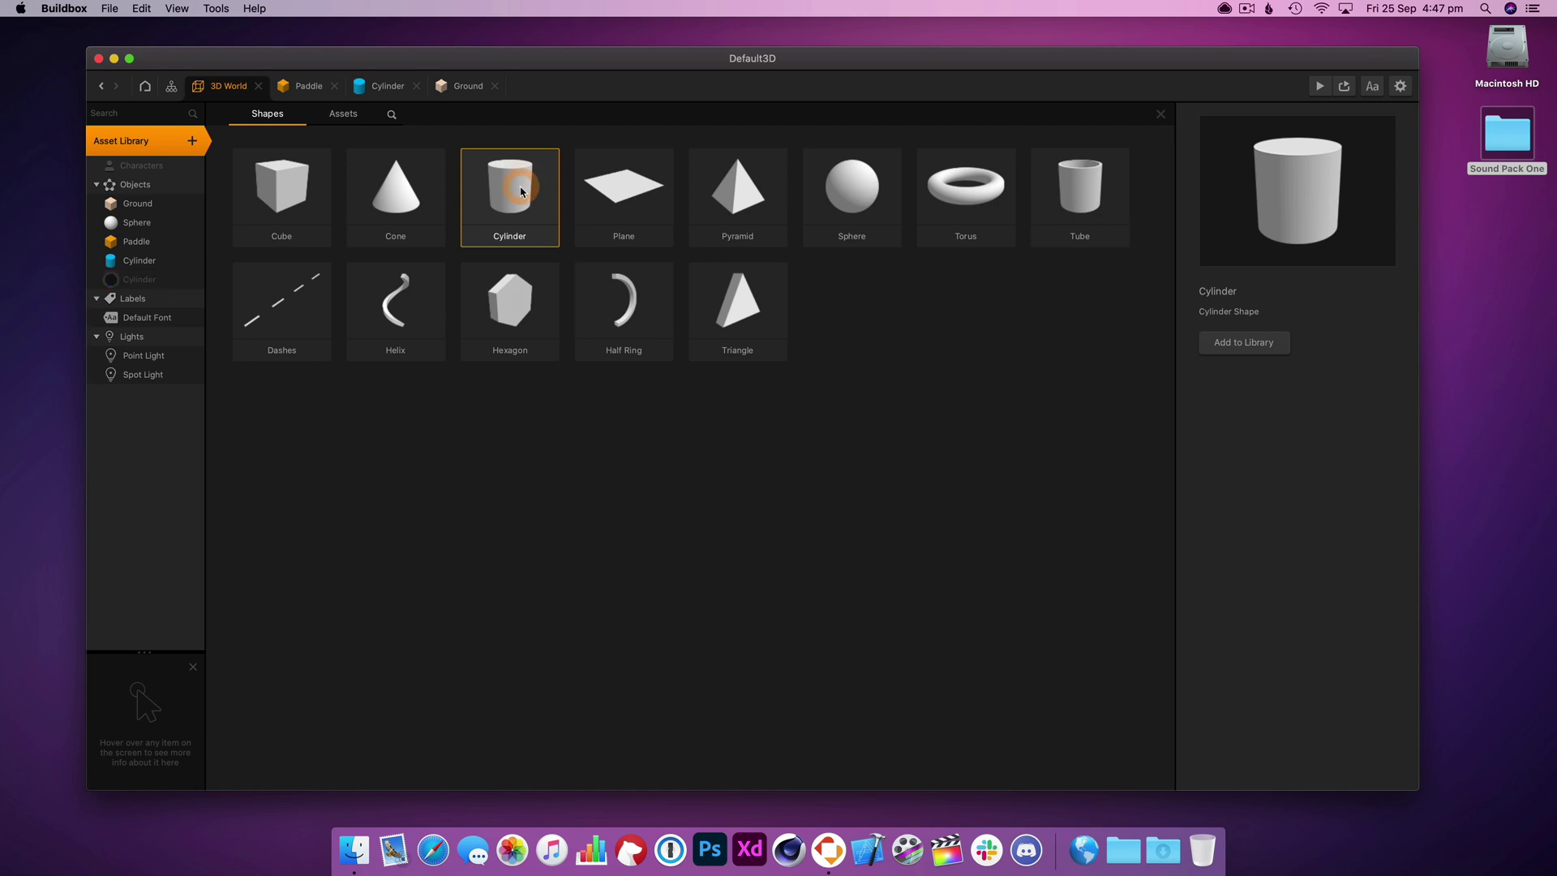
left_click(192, 280)
left_click(433, 501)
left_click(134, 264)
left_click(159, 288)
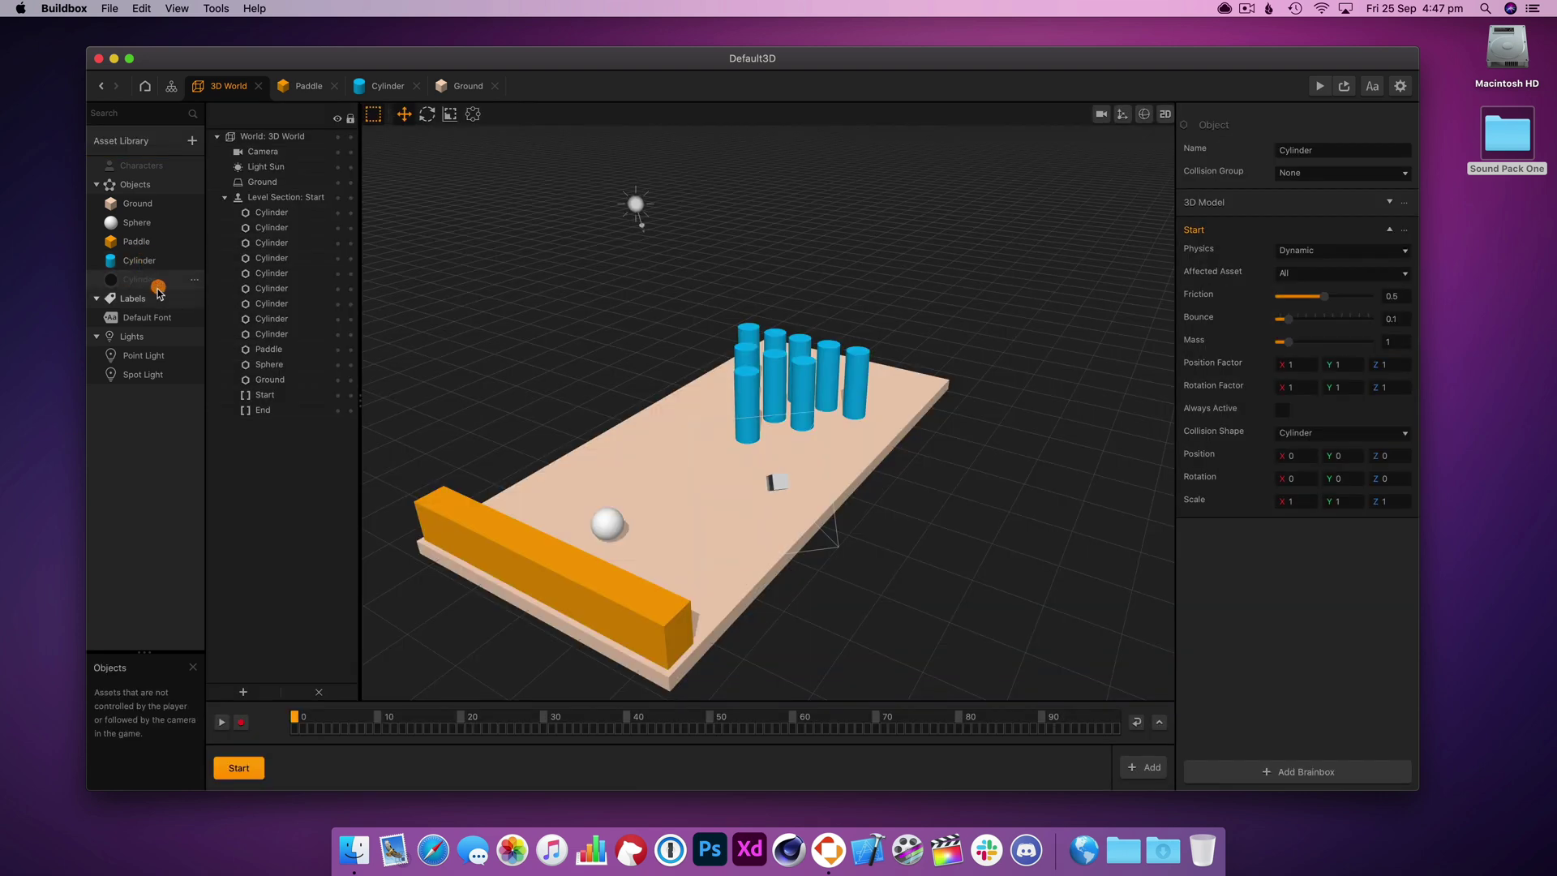
- Add the Pyramid shape to the library's Objects and reselect the Cylinder
left_click(192, 141)
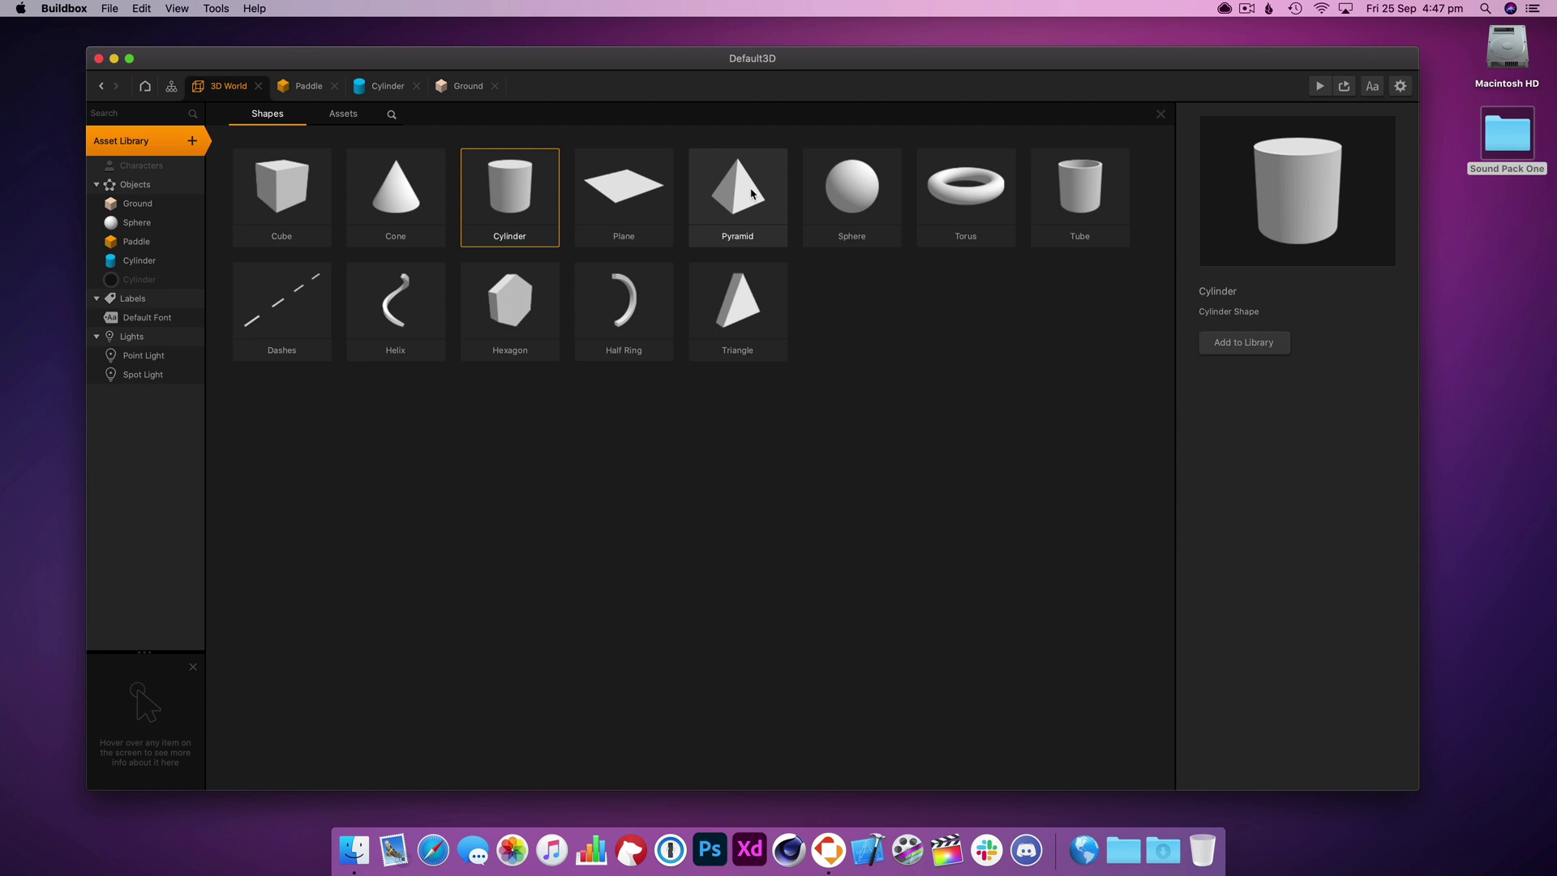
left_click(870, 192)
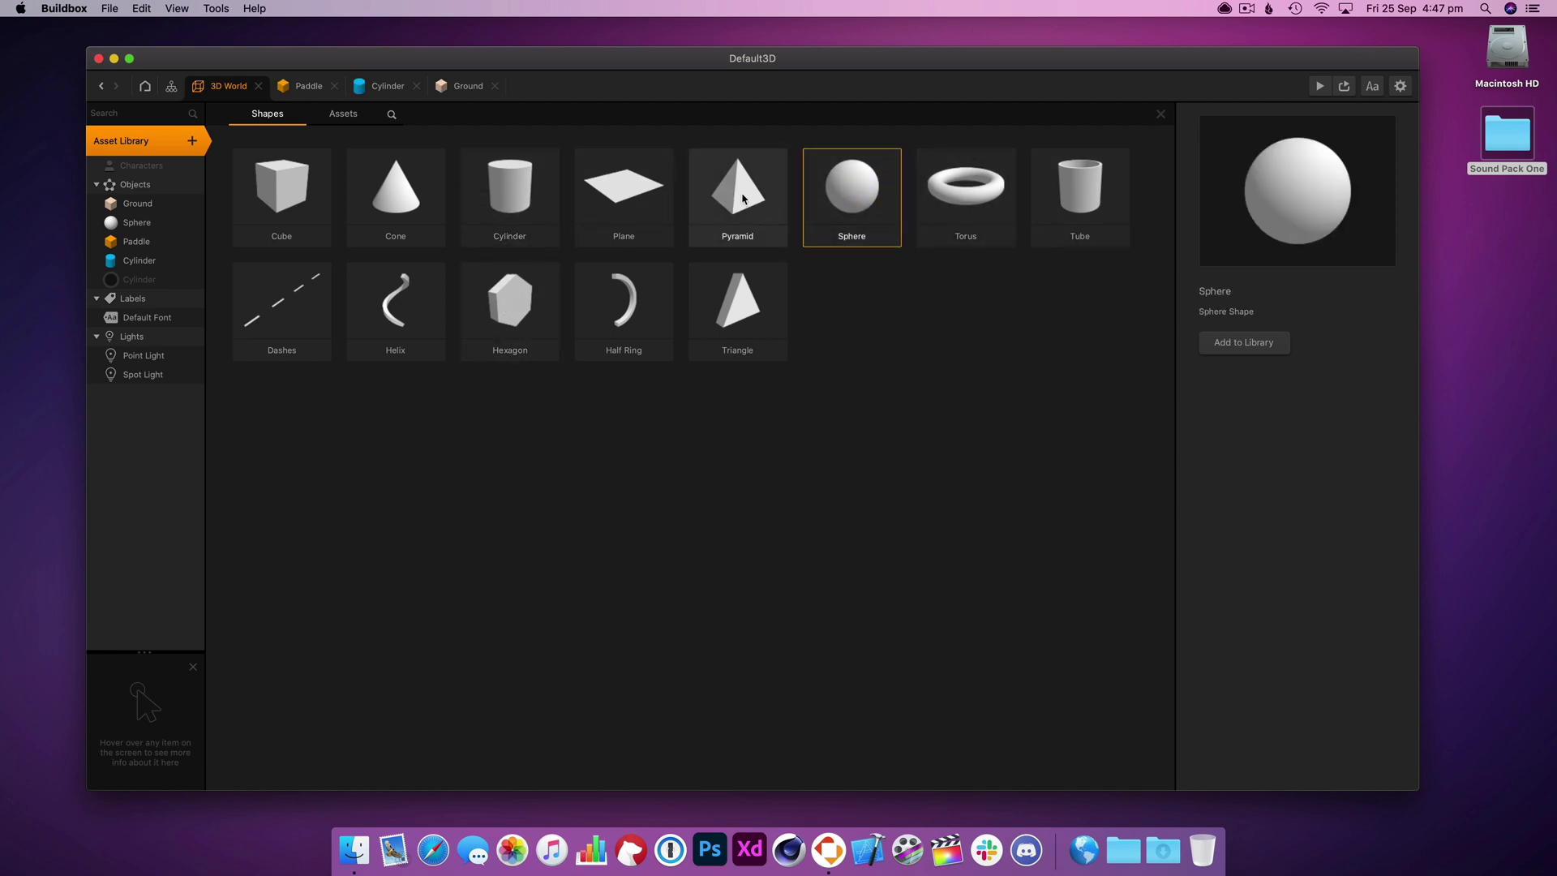
left_click(723, 188)
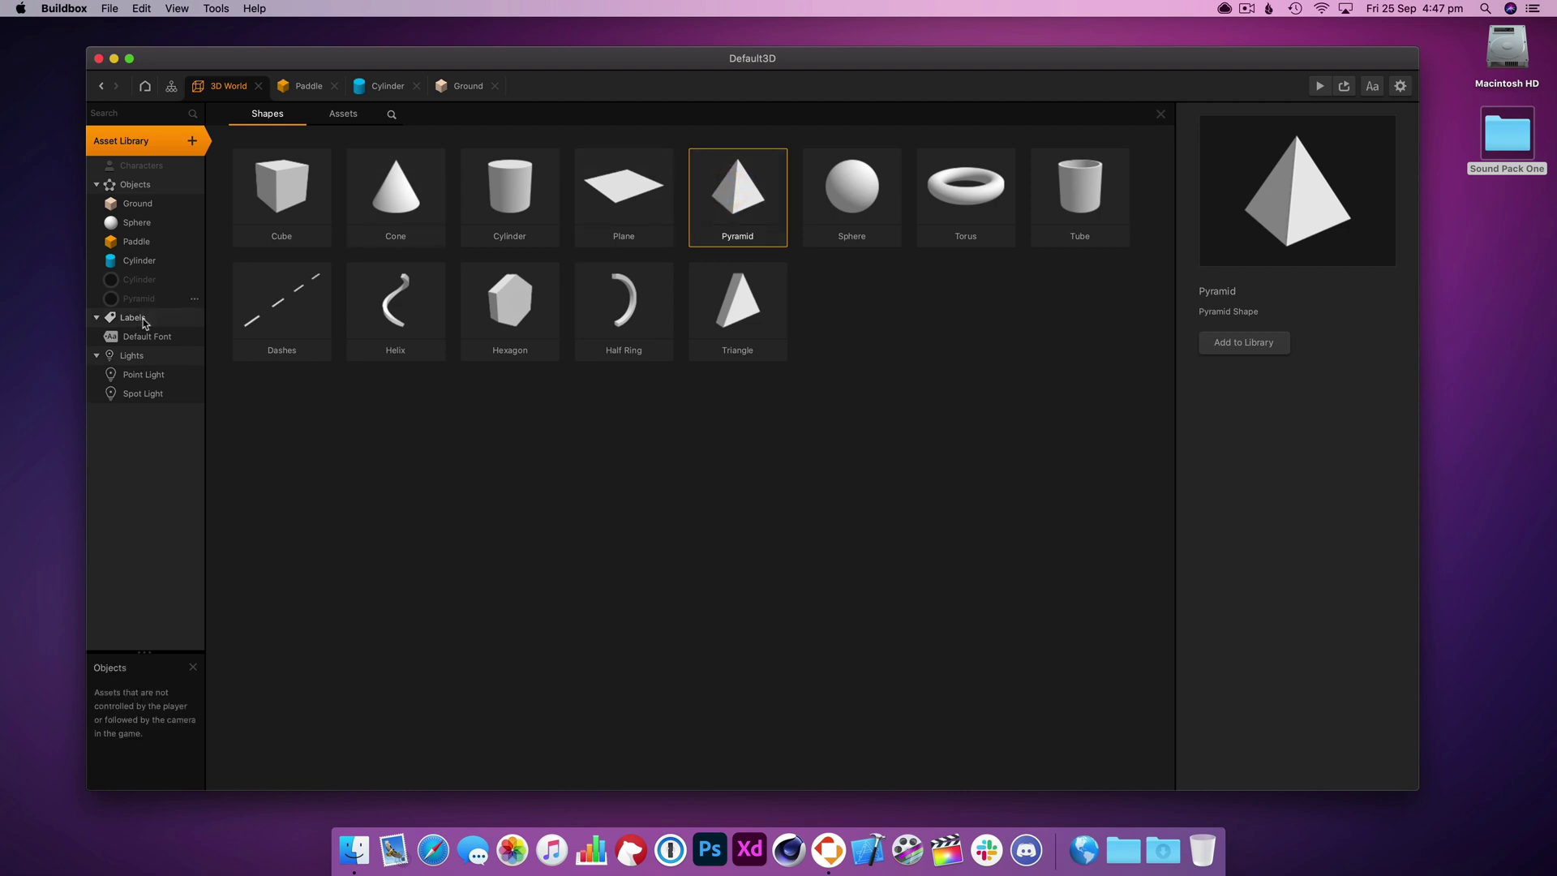
left_click(1162, 116)
left_click(140, 261)
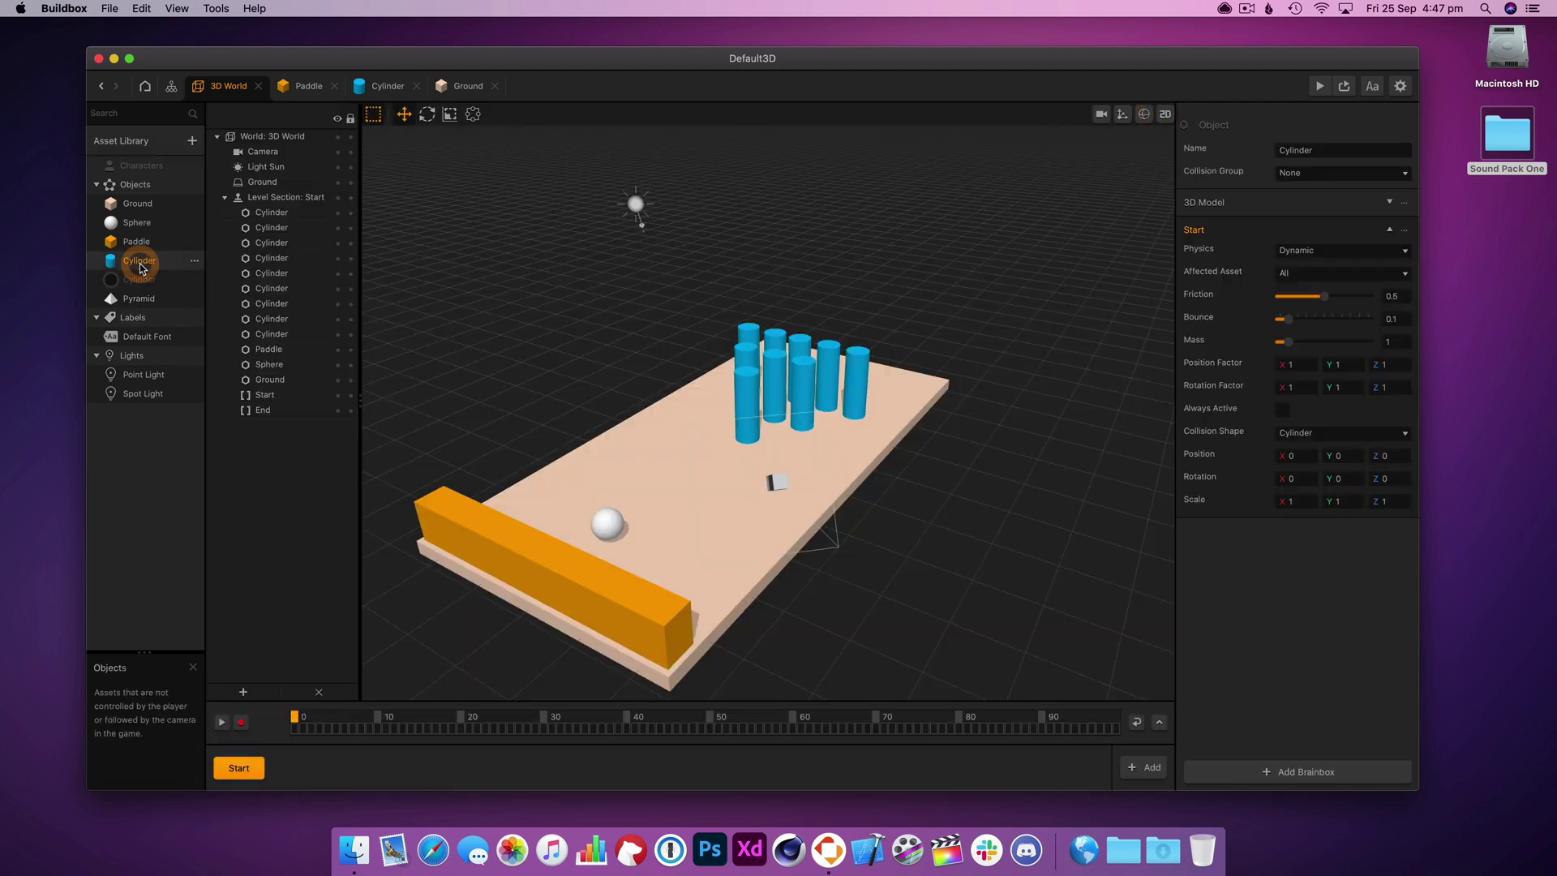
- Place a Debris Explosion node on the Cylinder's node graph above the 3D Model
double_click(140, 262)
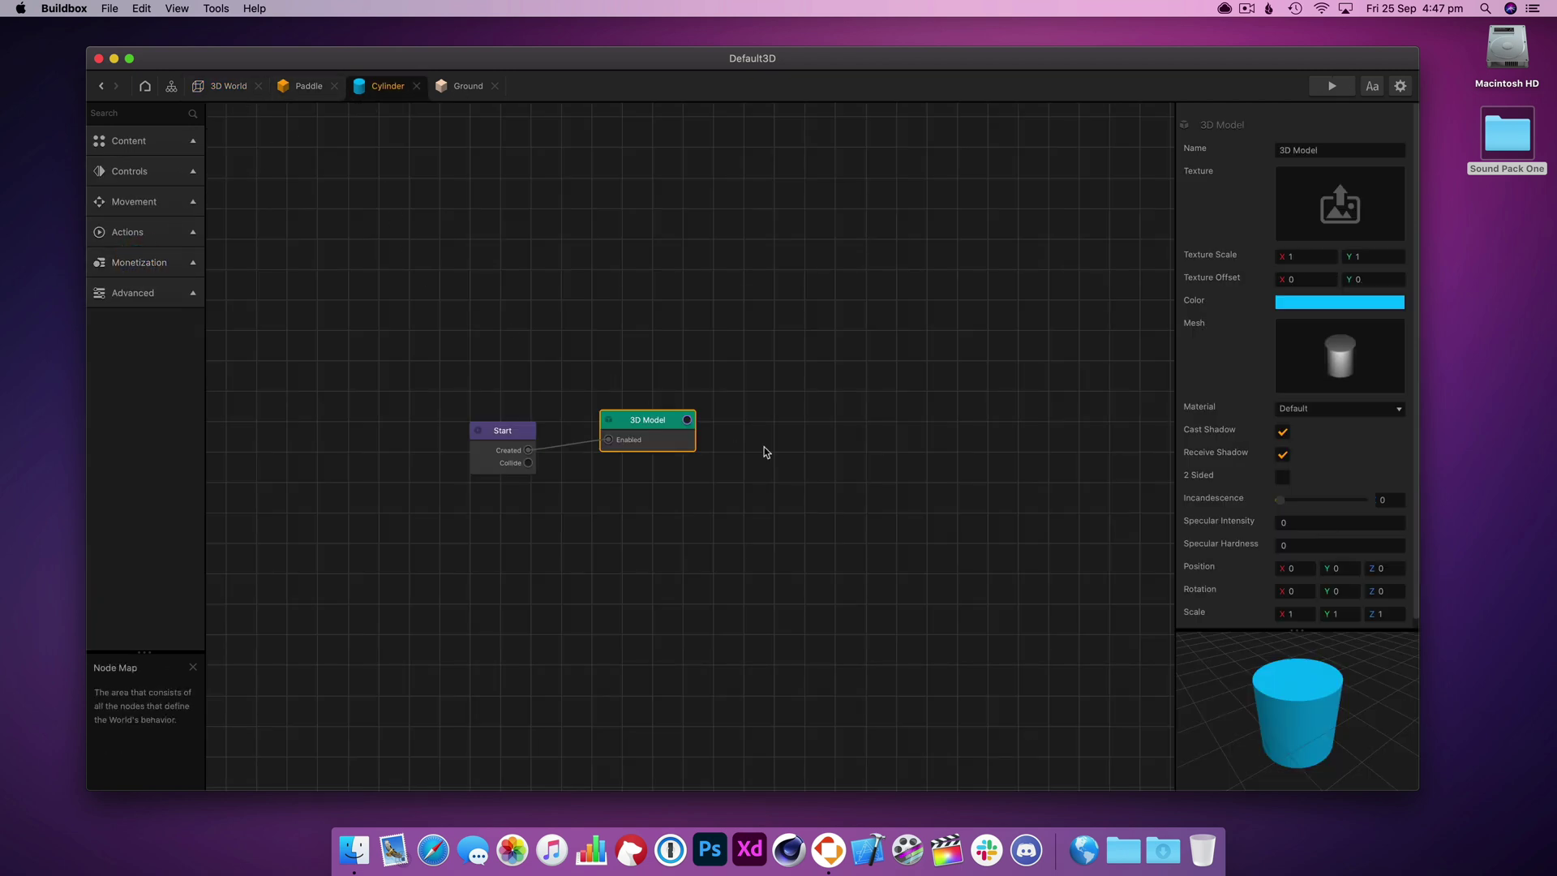
left_click(151, 138)
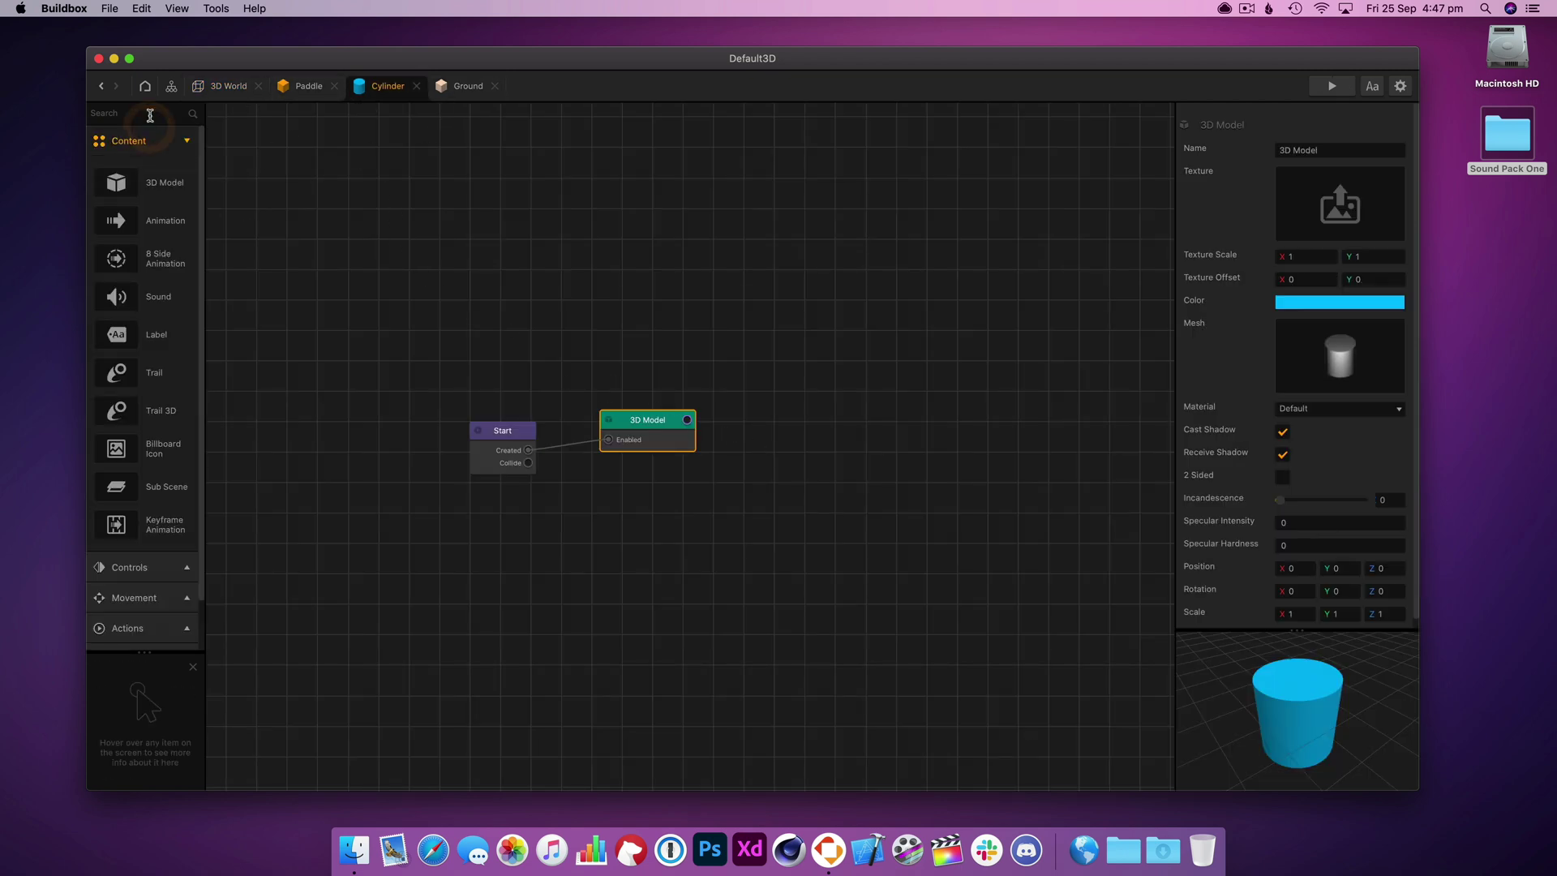
left_click(185, 138)
type("expl")
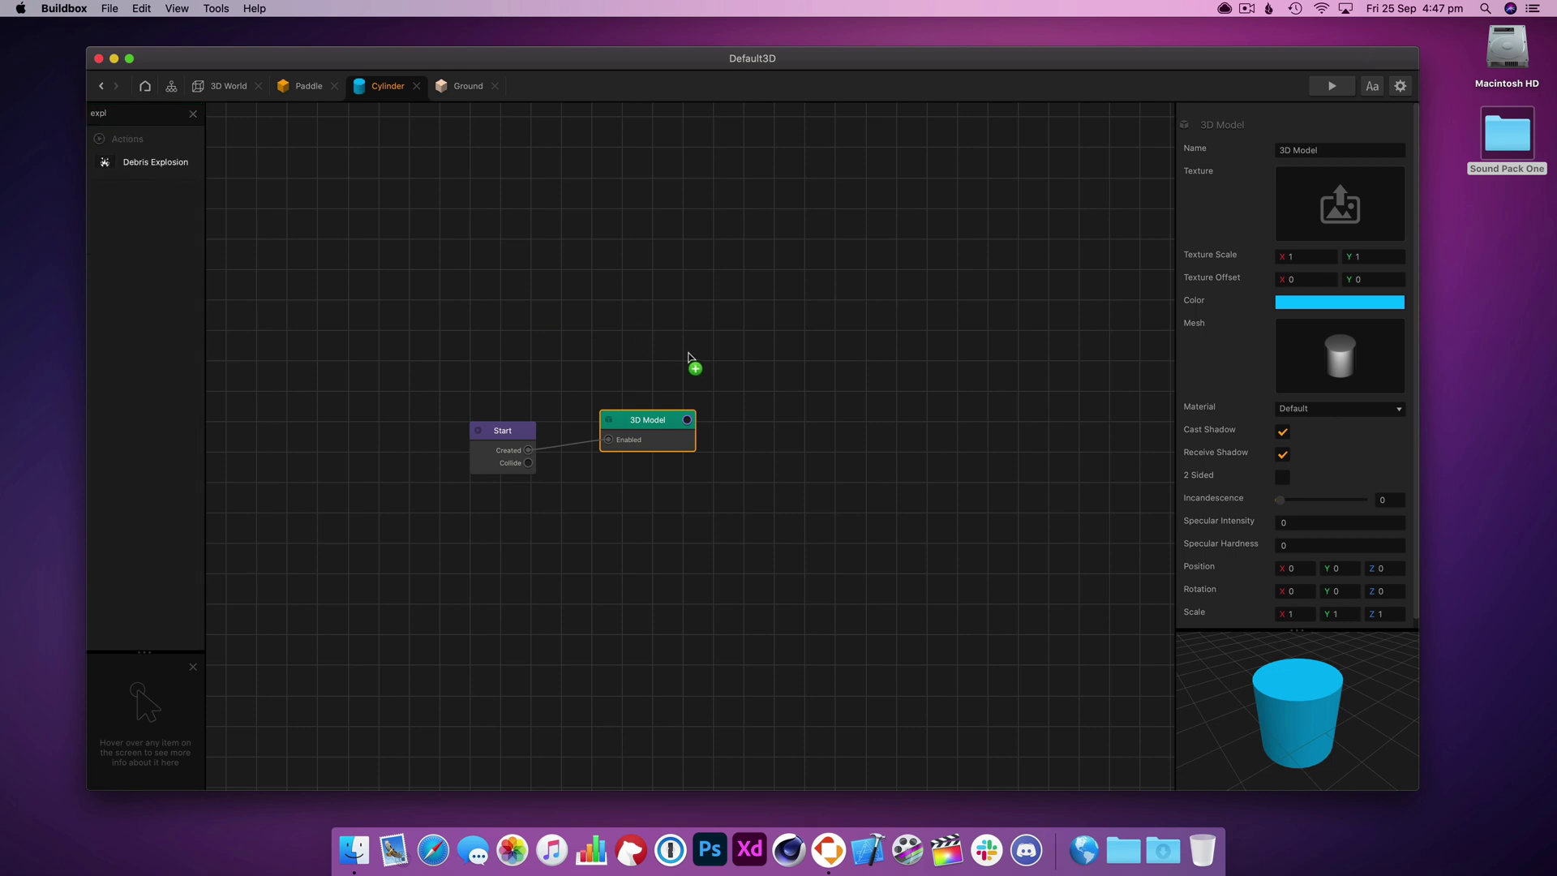
left_click_drag(689, 358, 686, 349)
left_click_drag(528, 449, 652, 352)
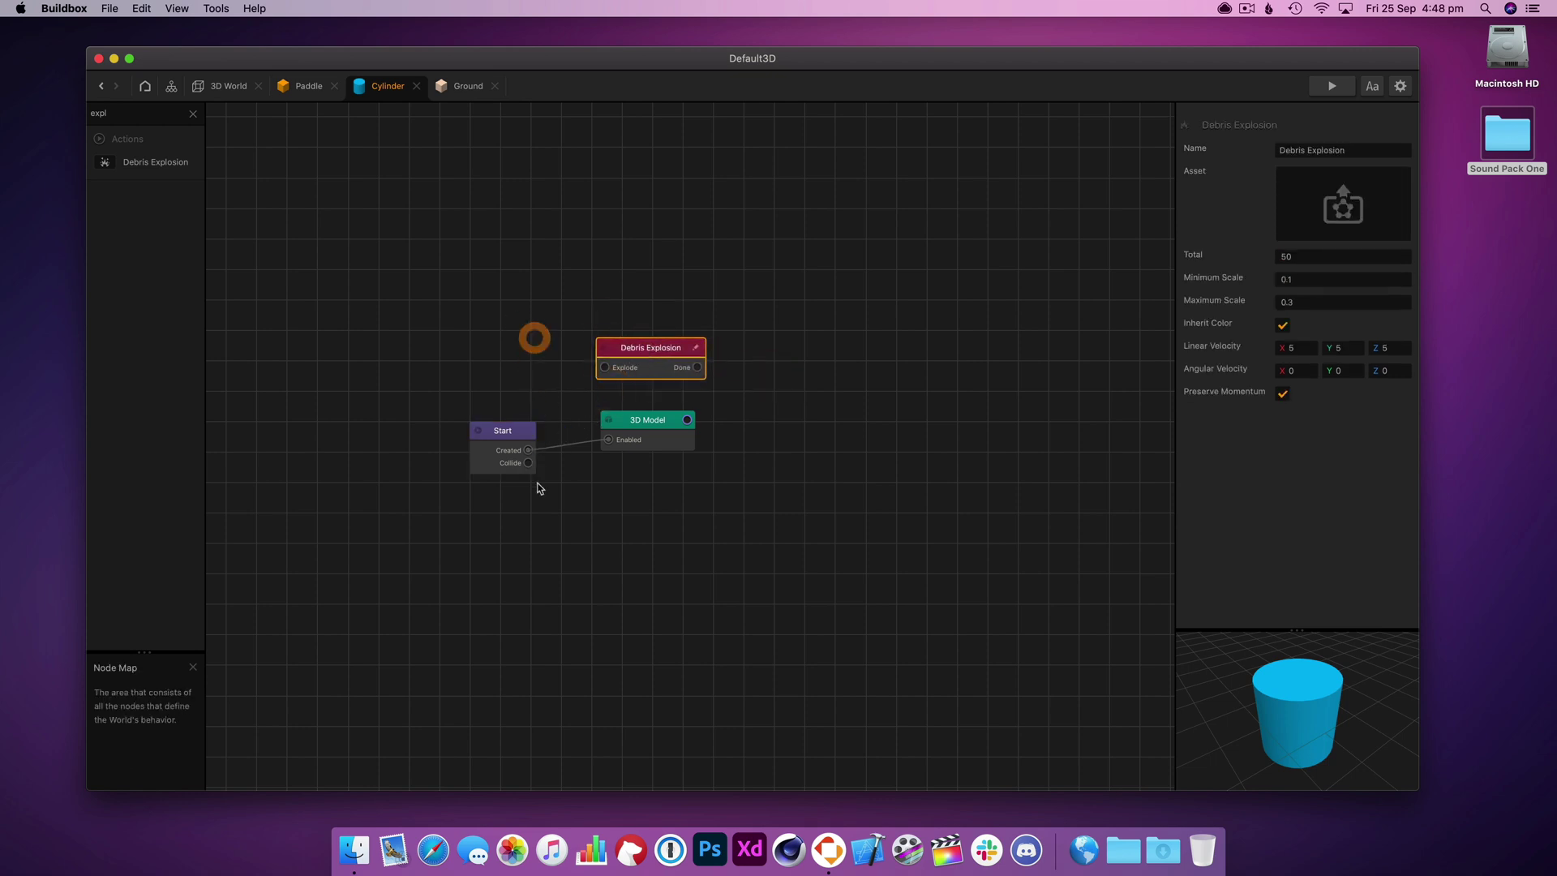
left_click_drag(528, 463, 659, 351)
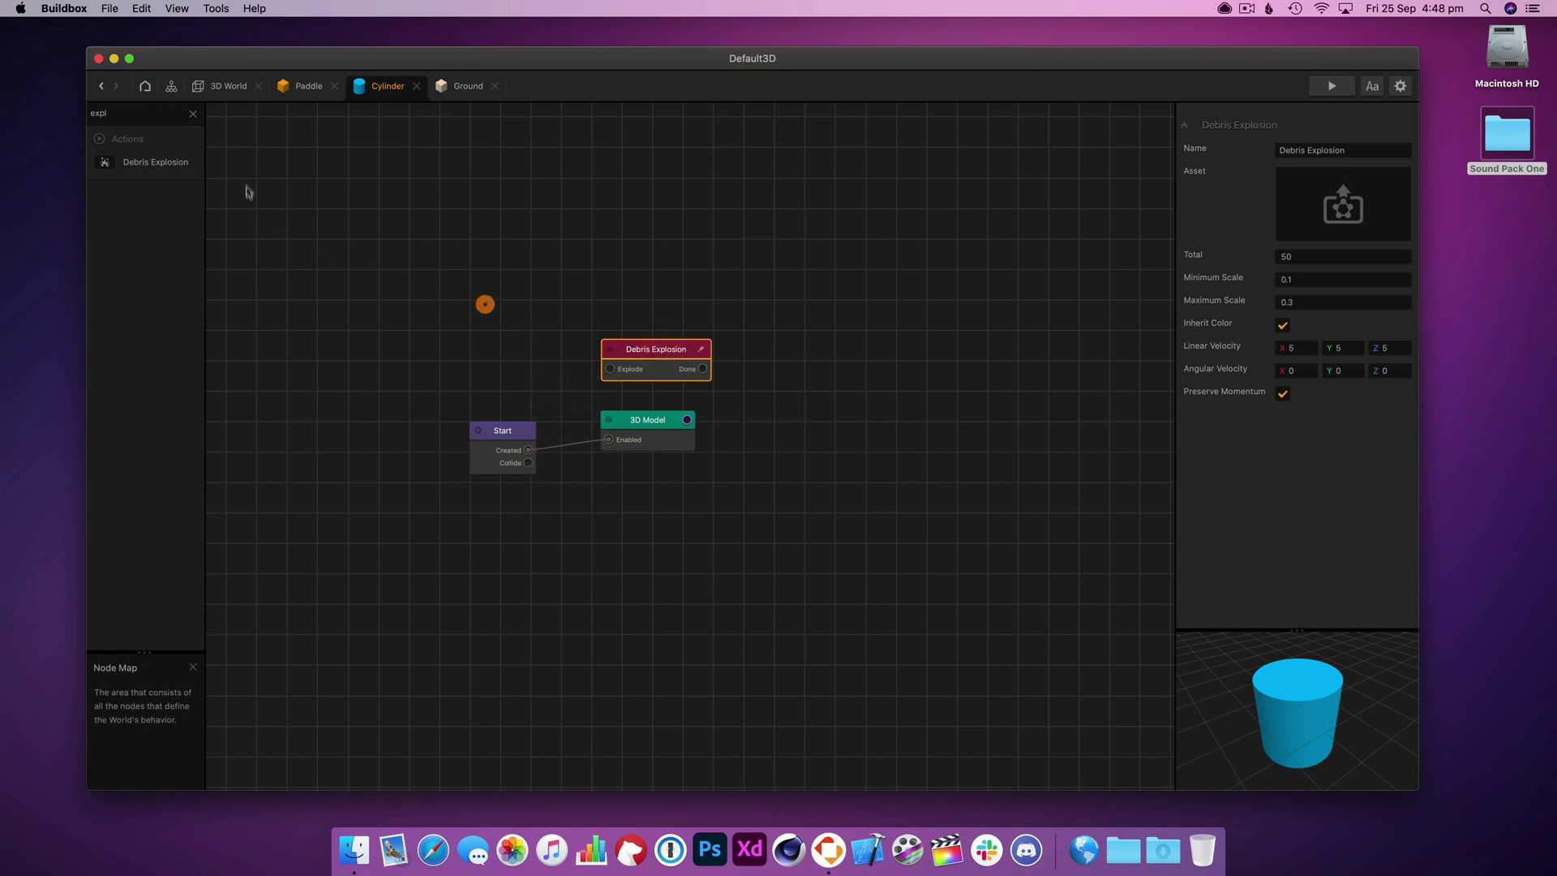
- Add an If Collide node and wire it to trigger the Debris Explosion
left_click(150, 113)
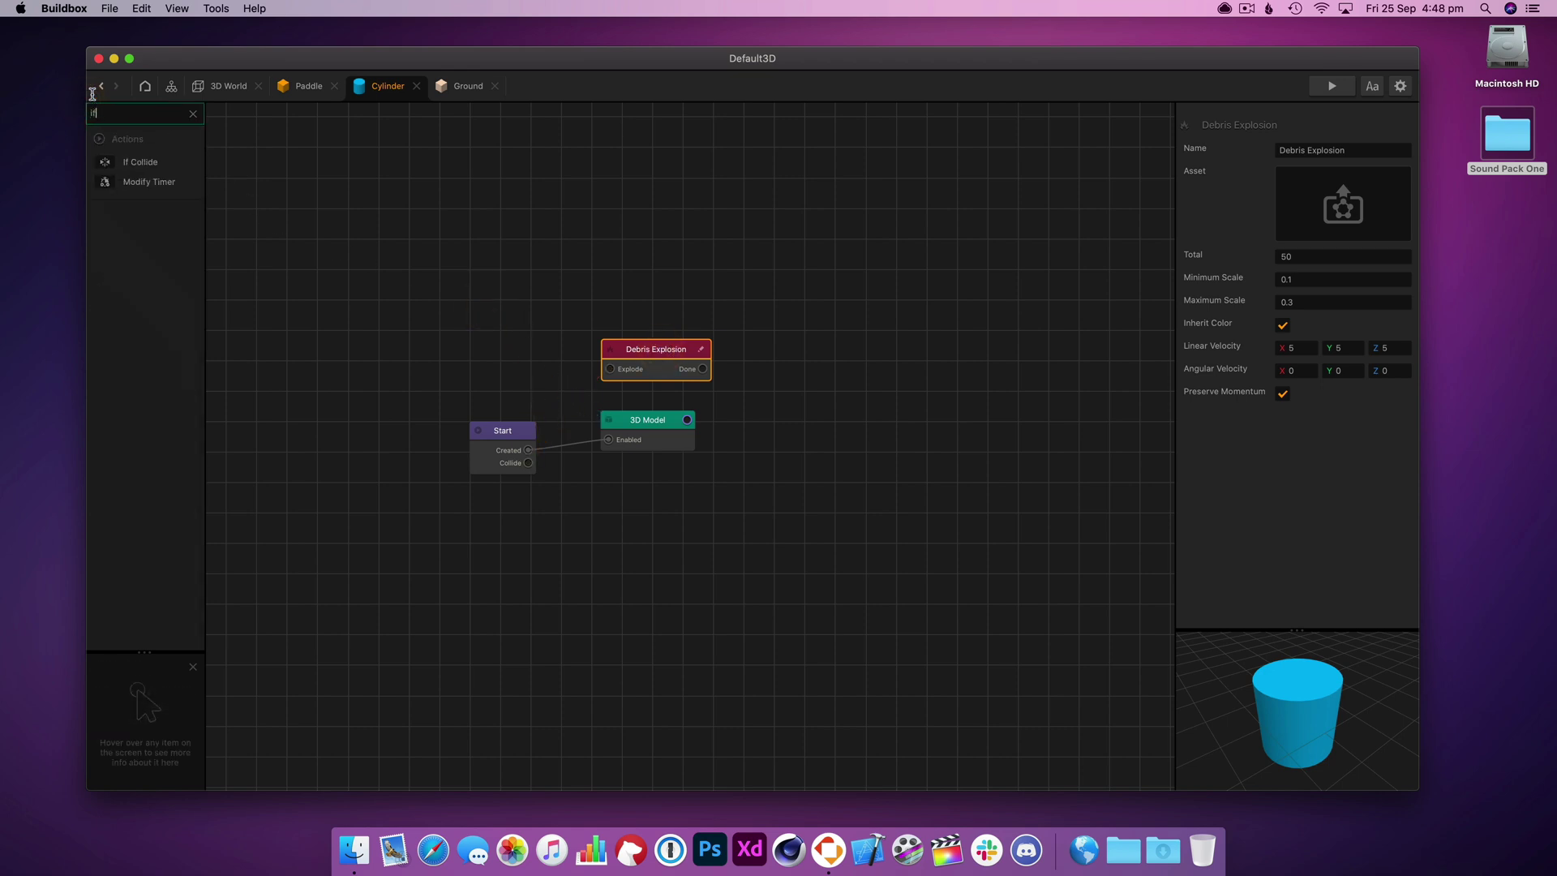
type("if")
left_click_drag(140, 161, 579, 524)
left_click_drag(668, 343, 775, 540)
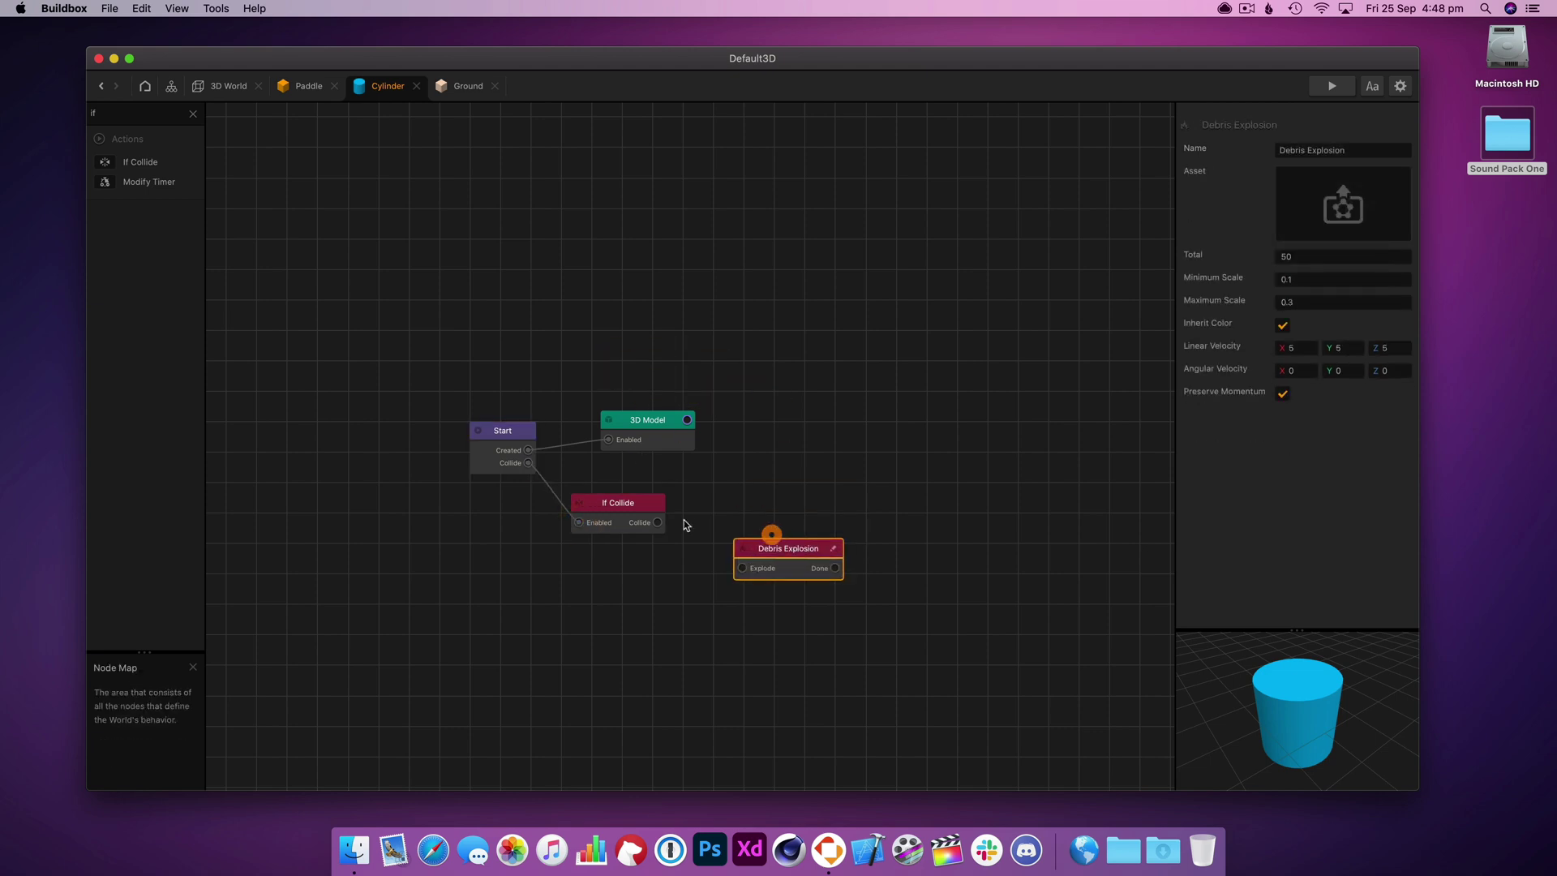
left_click_drag(657, 523, 763, 612)
left_click_drag(779, 549, 765, 535)
- Set If Collide's affected asset to Sphere
left_click(647, 508)
left_click(1339, 294)
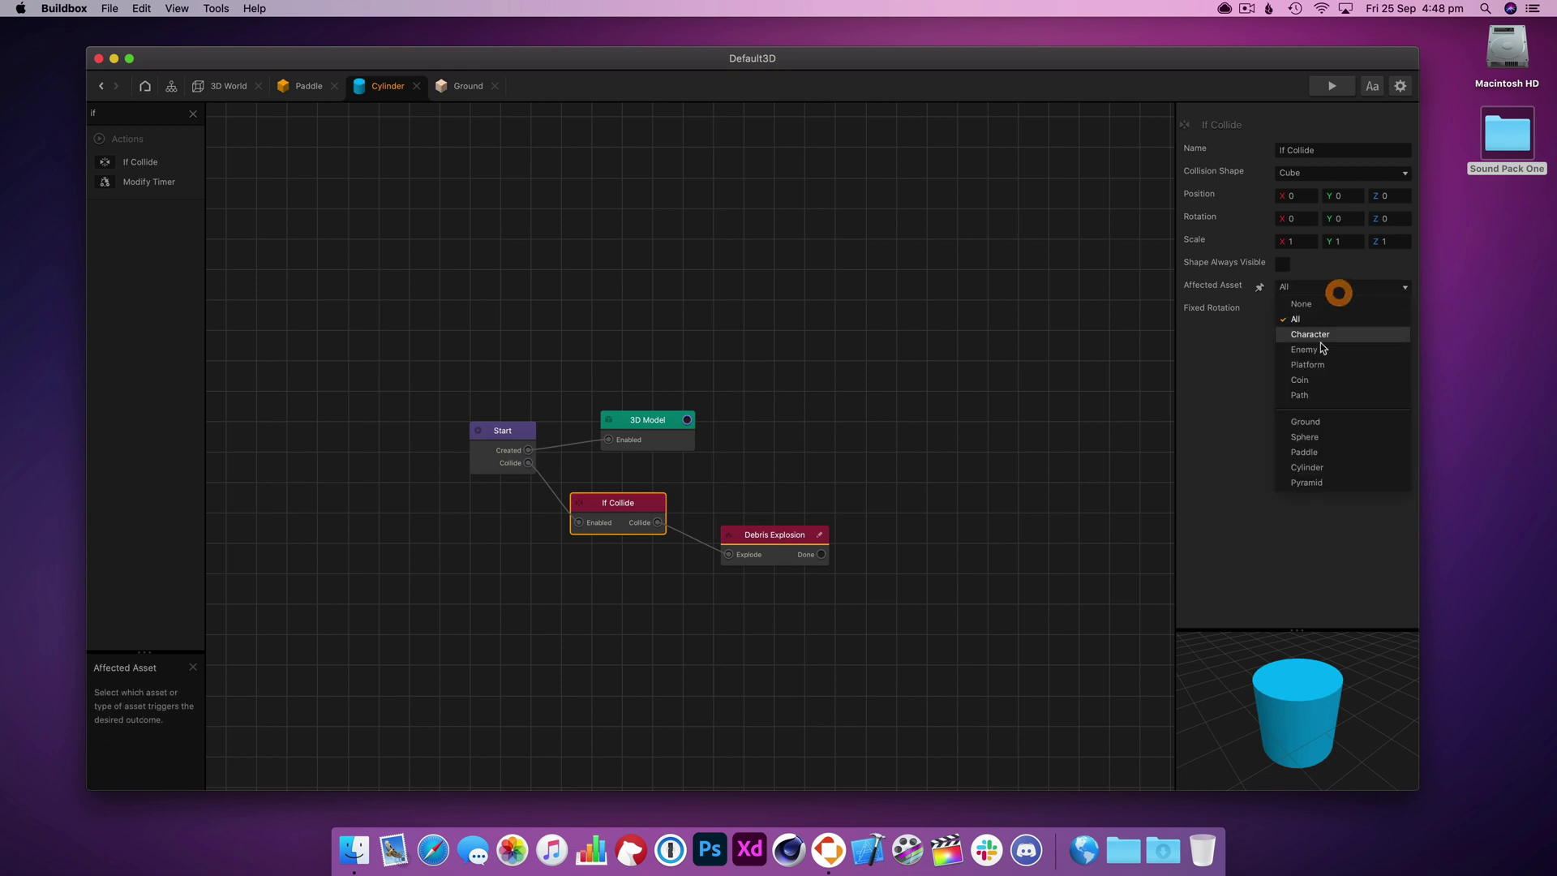
left_click(1336, 440)
left_click_drag(784, 548, 775, 519)
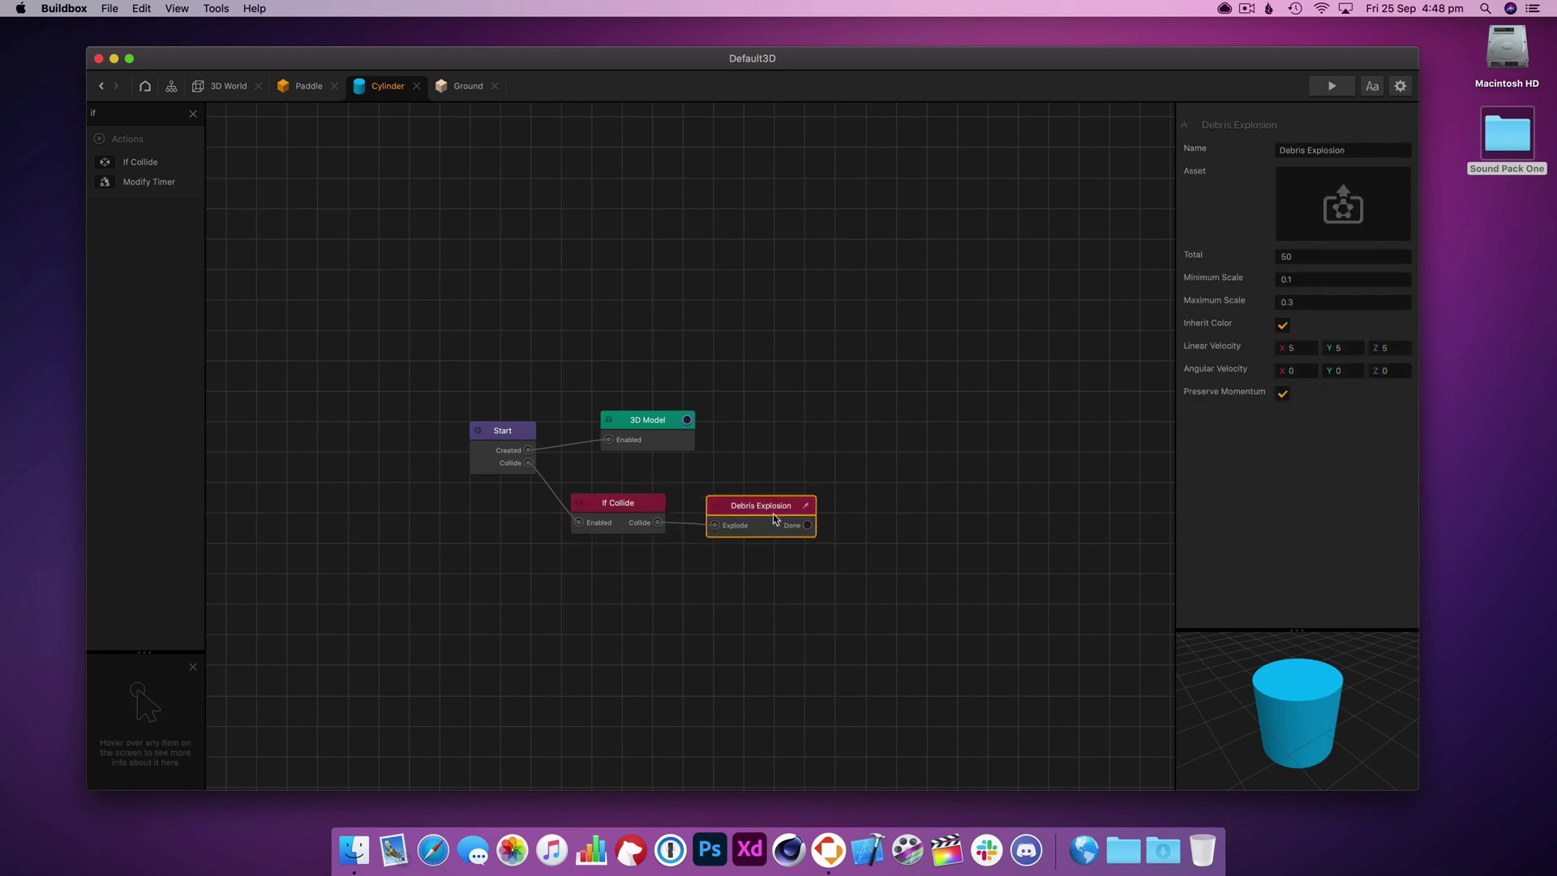
- Use Pyramid as the debris asset and set the debris values (Total 20, Max Scale 0.2)
left_click(1343, 202)
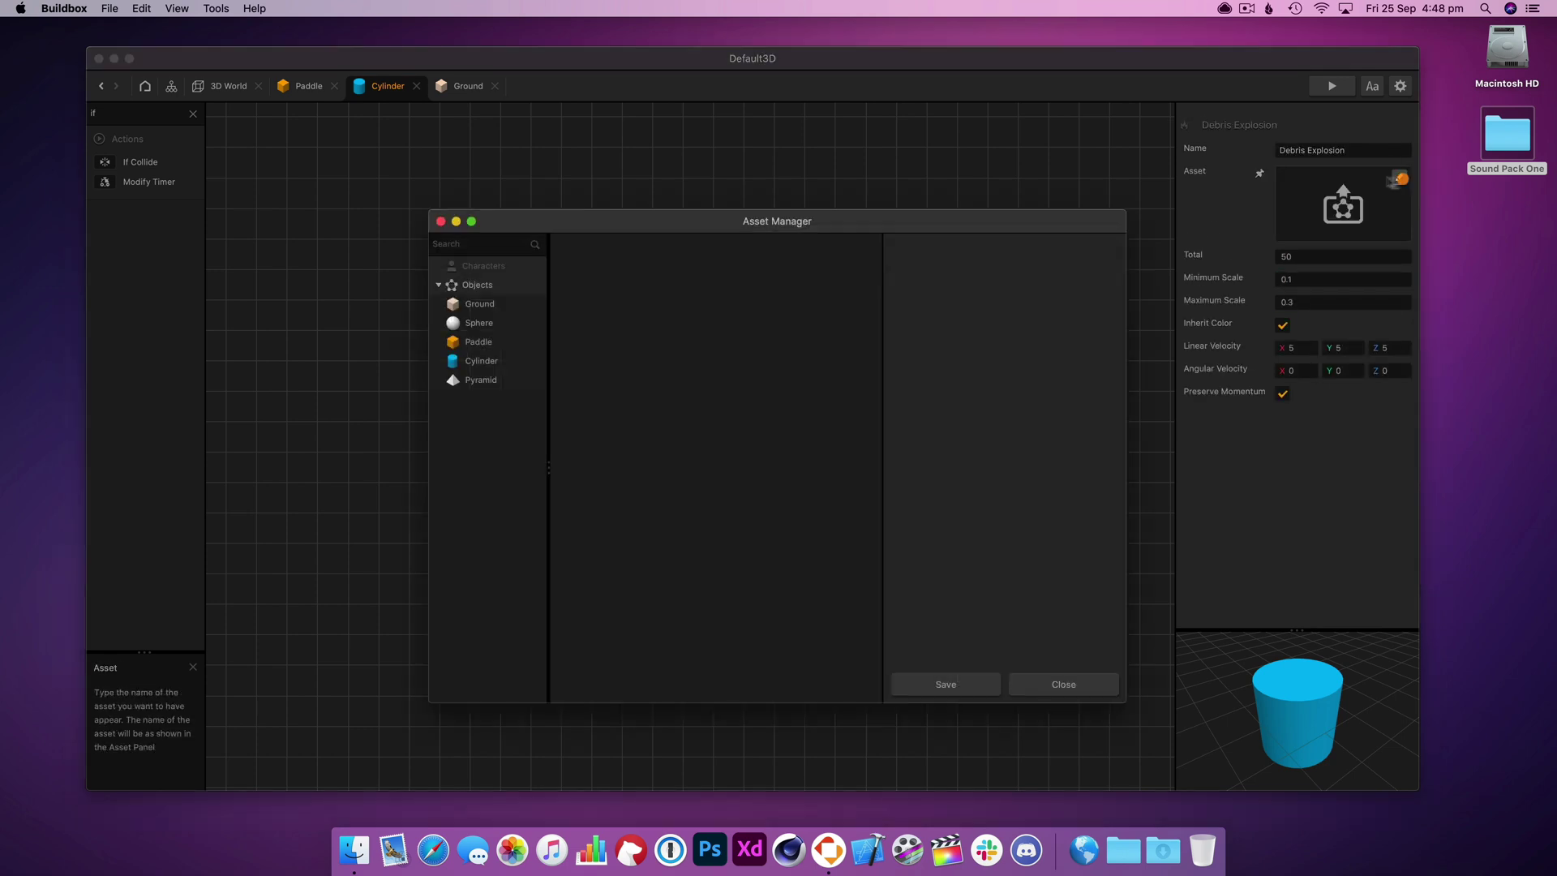
left_click(494, 381)
scroll(941, 585, "down", 5)
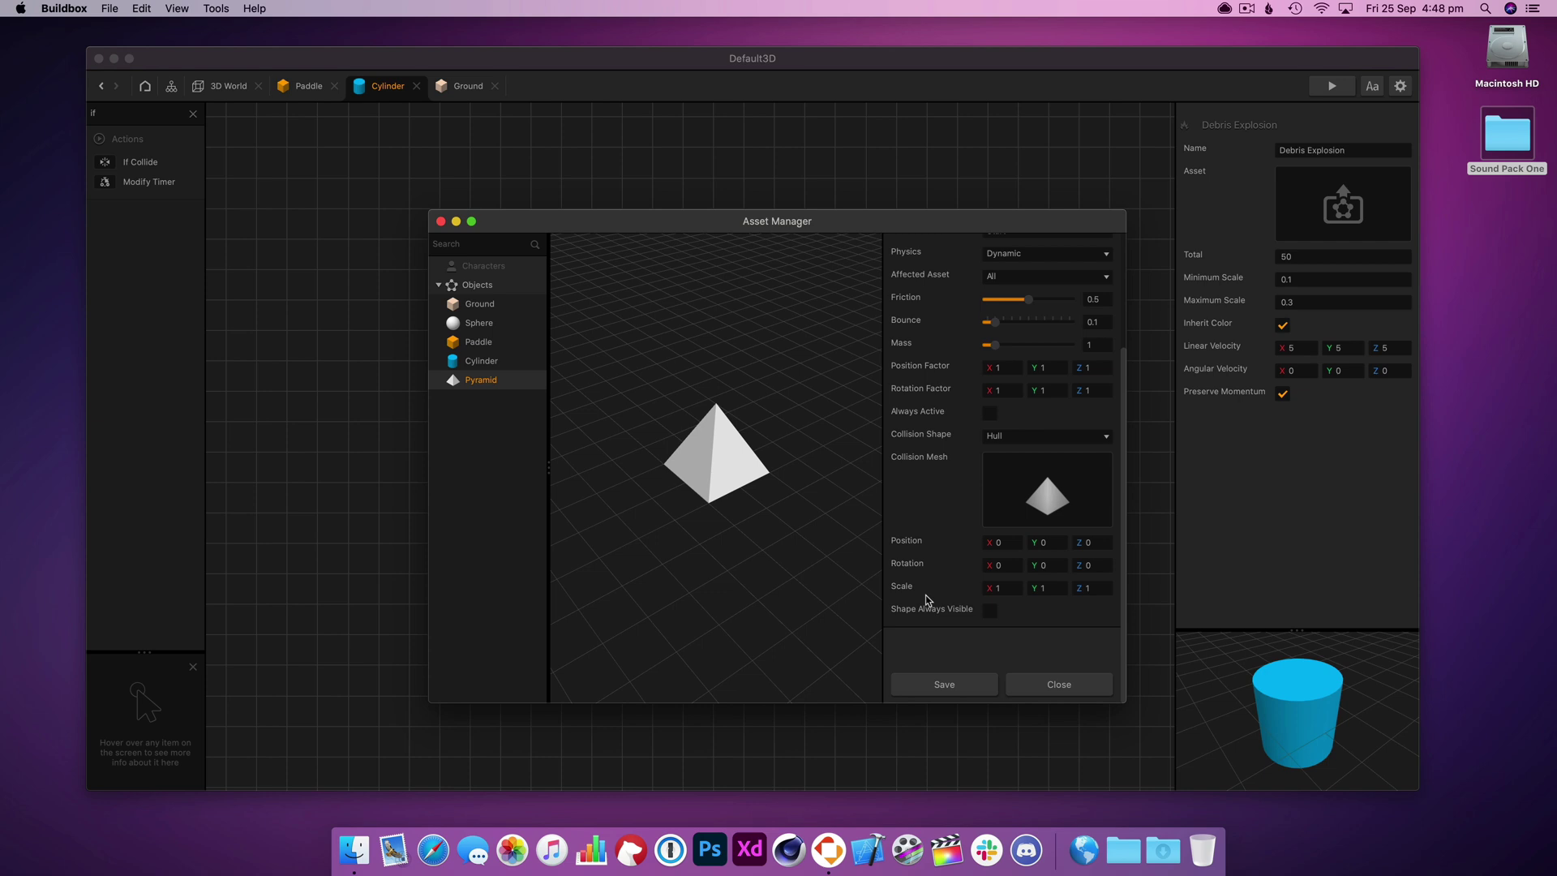
left_click(974, 684)
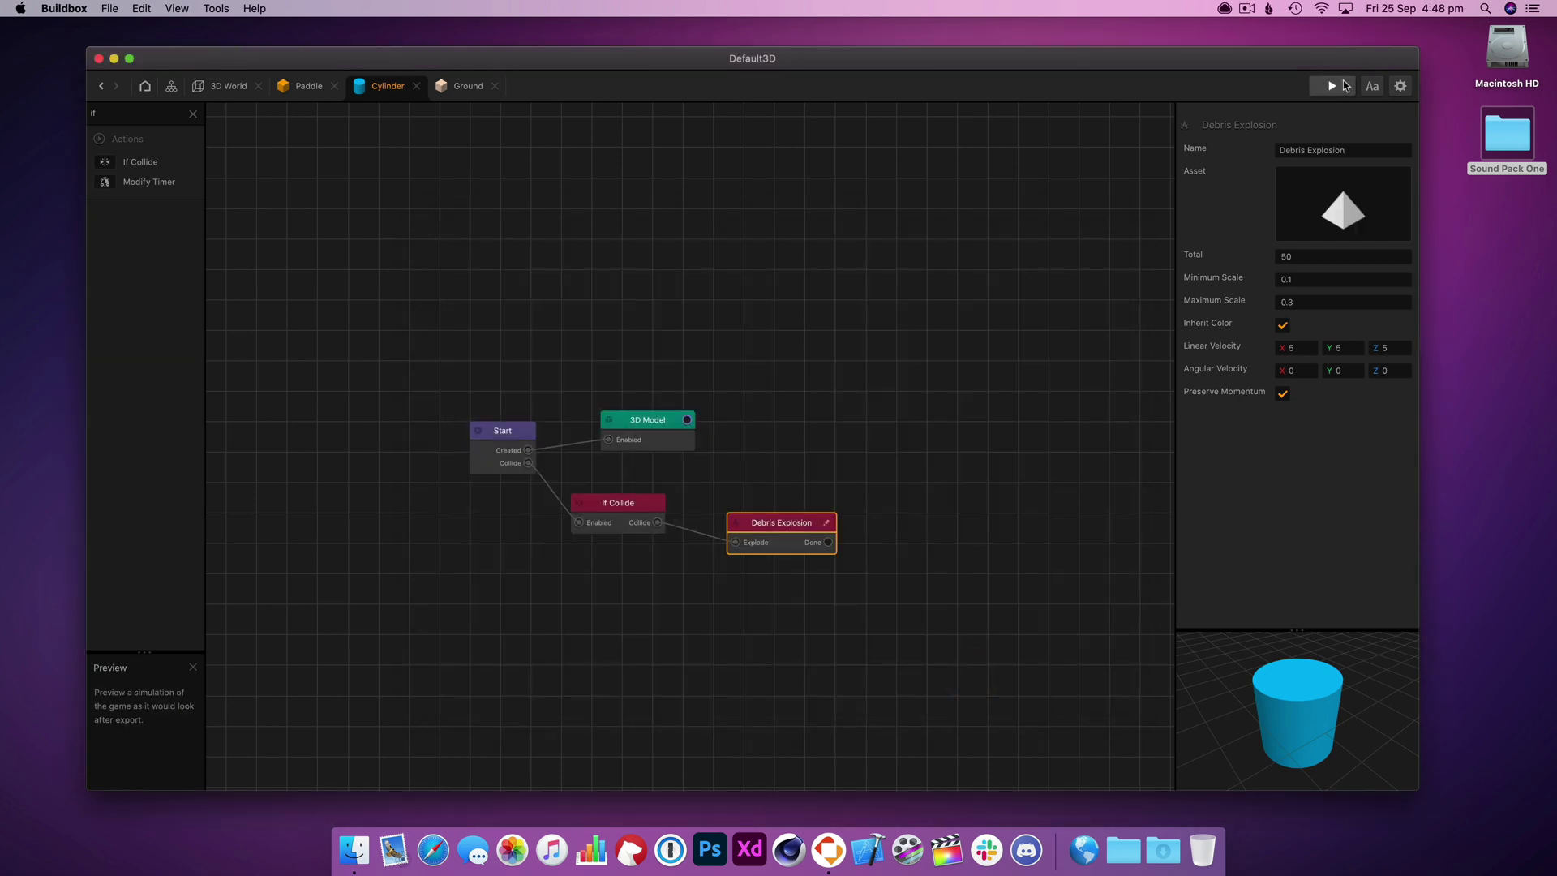
left_click(1250, 255)
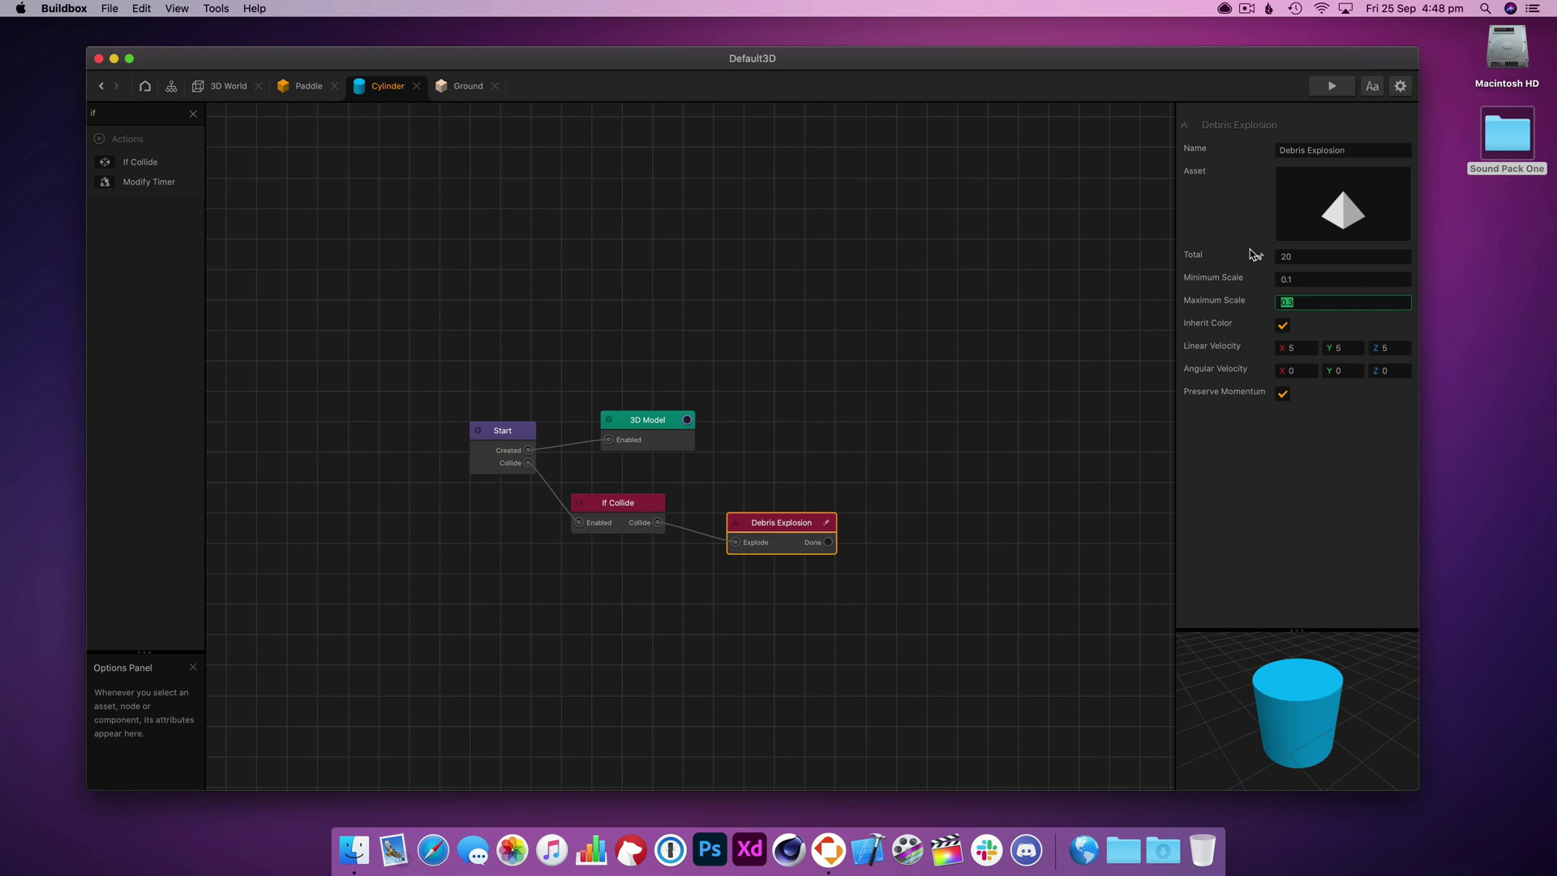
type("0.")
- Play three bowling shots, reloading between them, then close the preview and reposition If Collide
left_click(1348, 89)
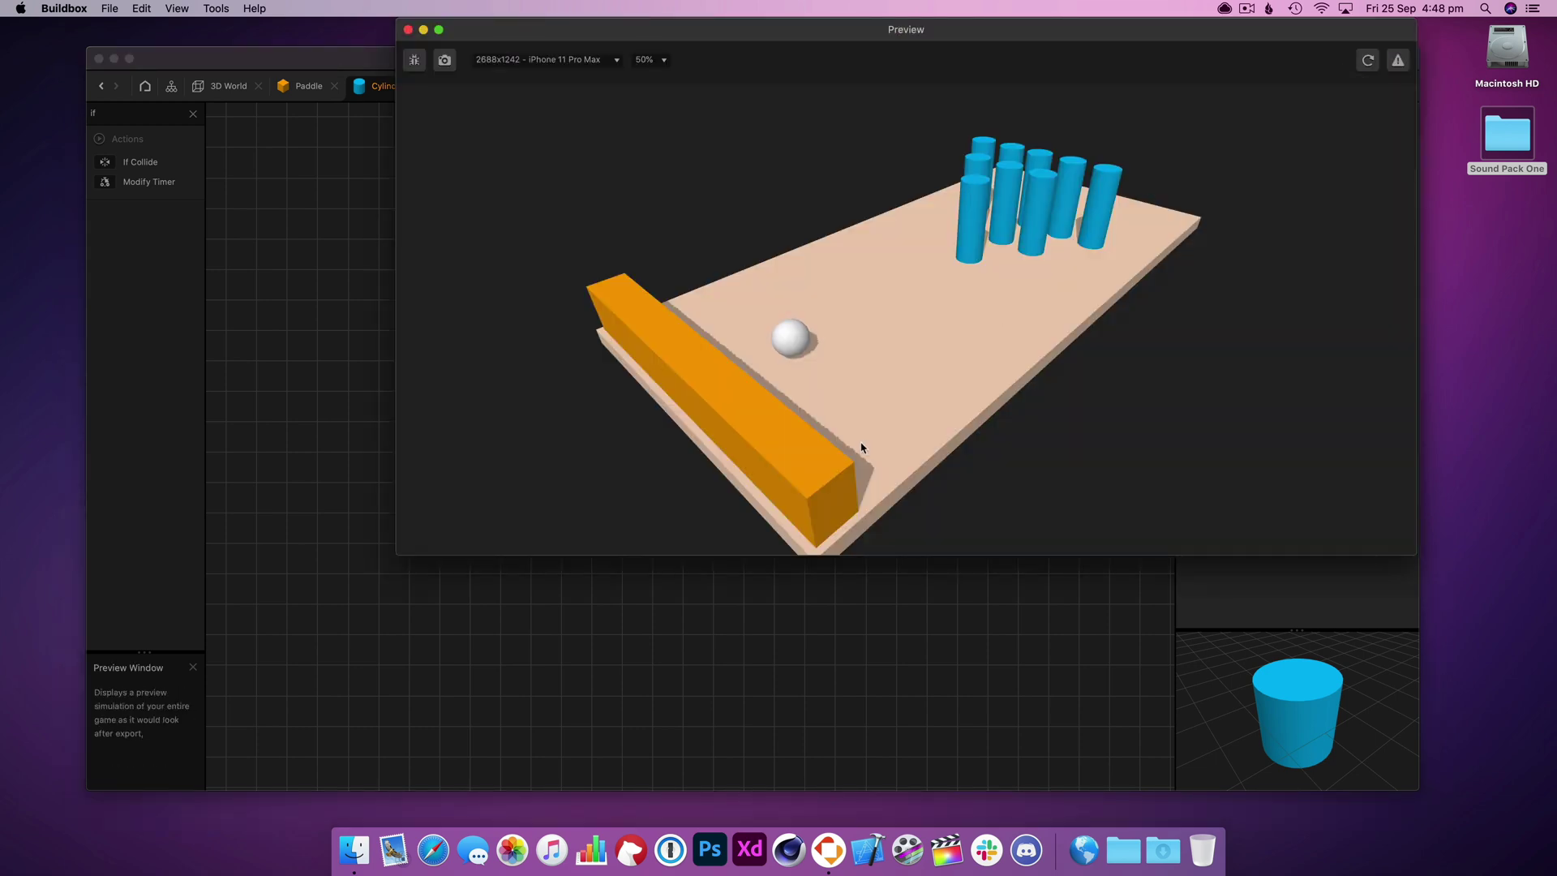
left_click_drag(786, 439, 1116, 331)
left_click(1368, 60)
left_click_drag(769, 423, 1013, 341)
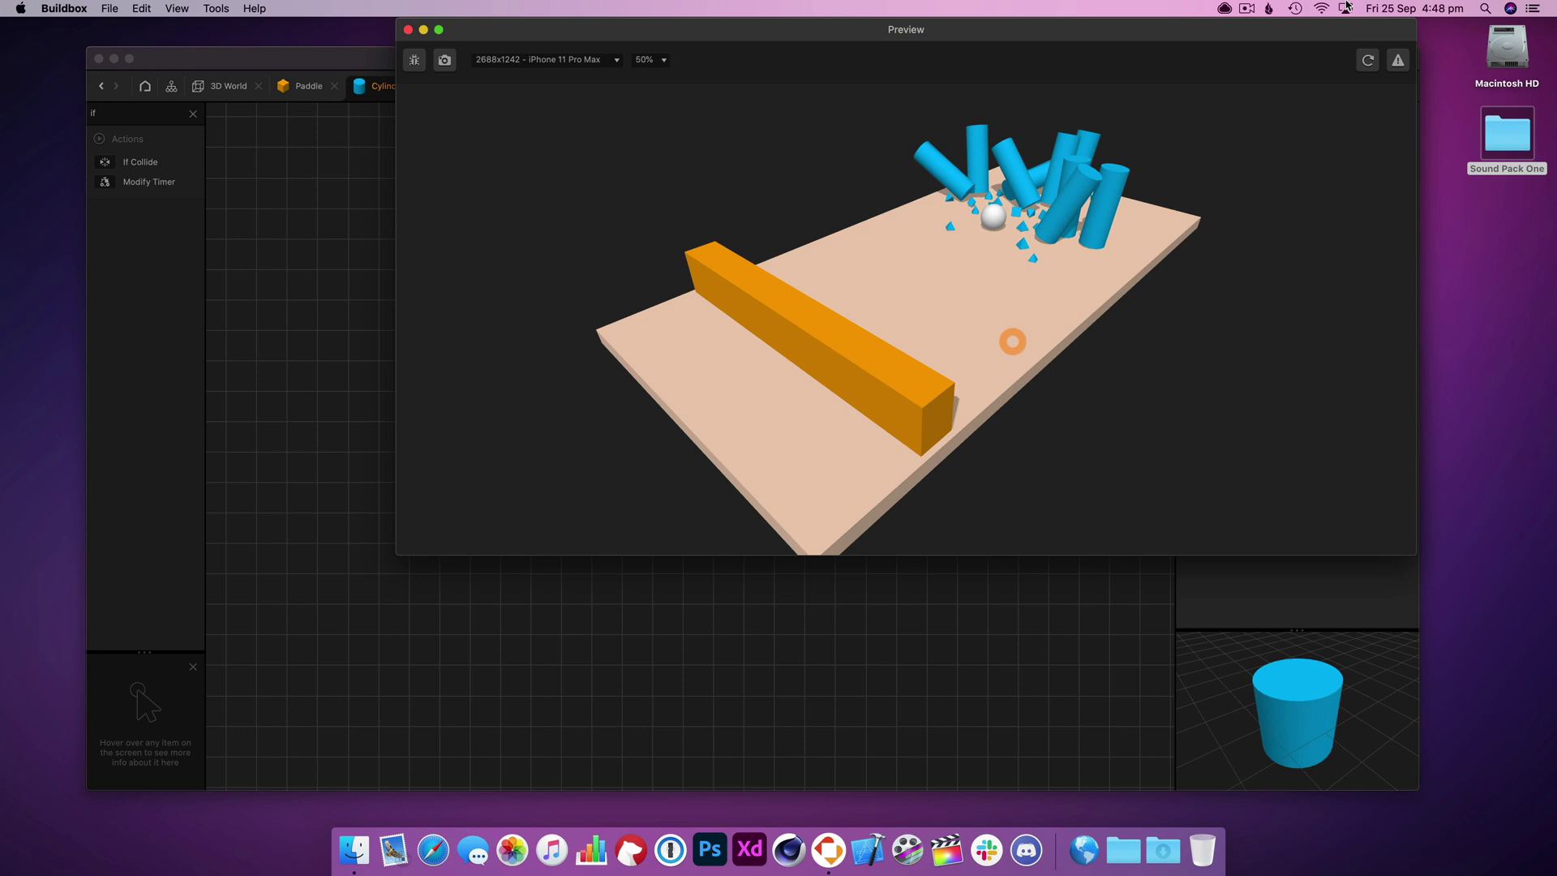
left_click(1368, 62)
left_click_drag(790, 409, 938, 357)
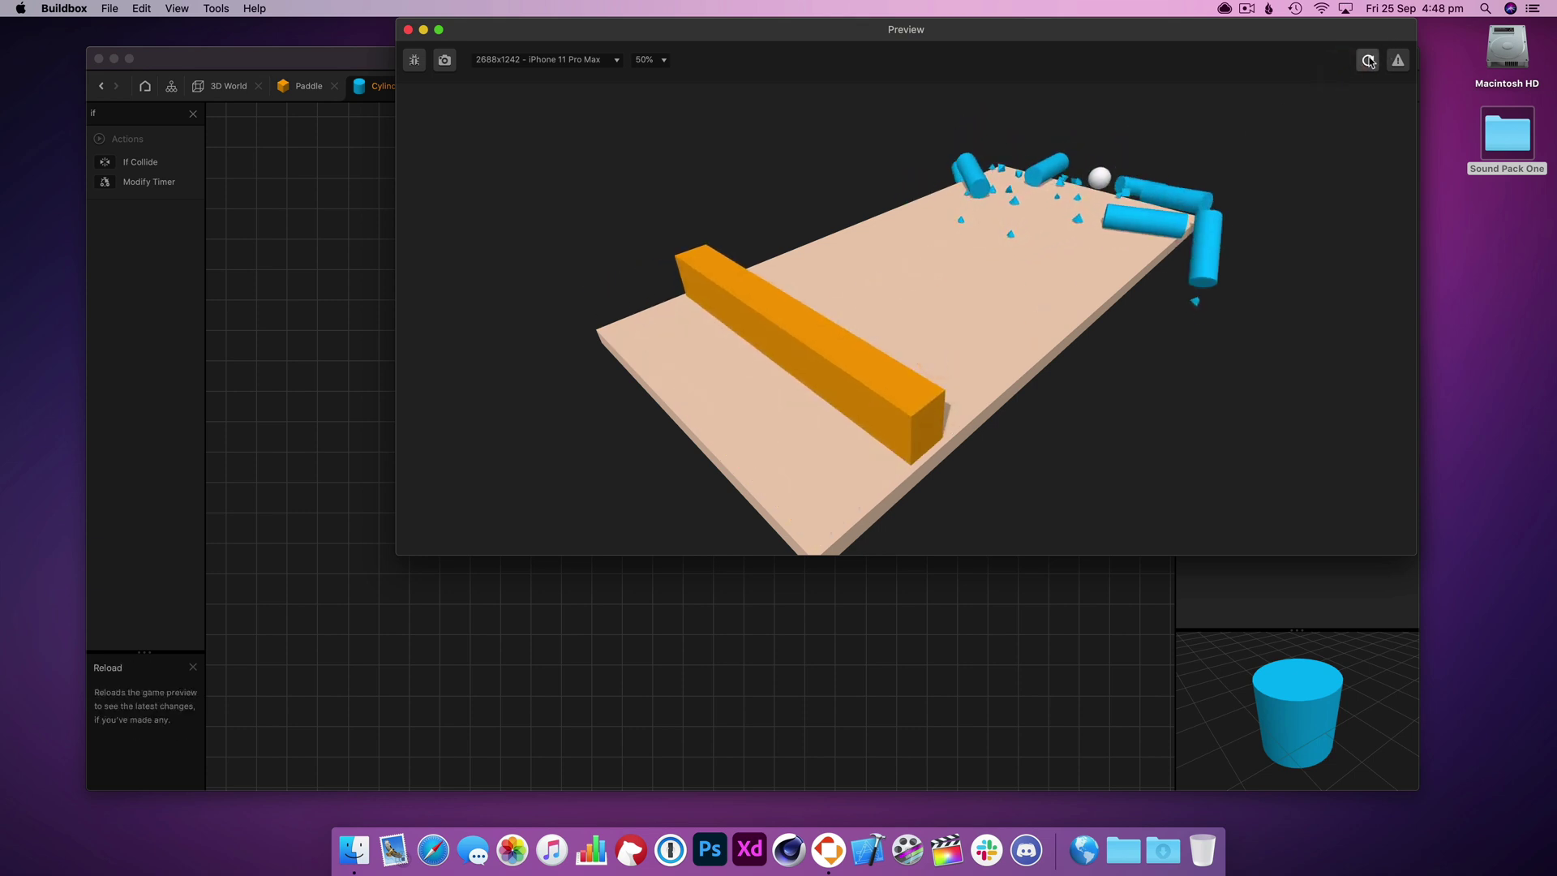
left_click(1369, 60)
left_click(408, 30)
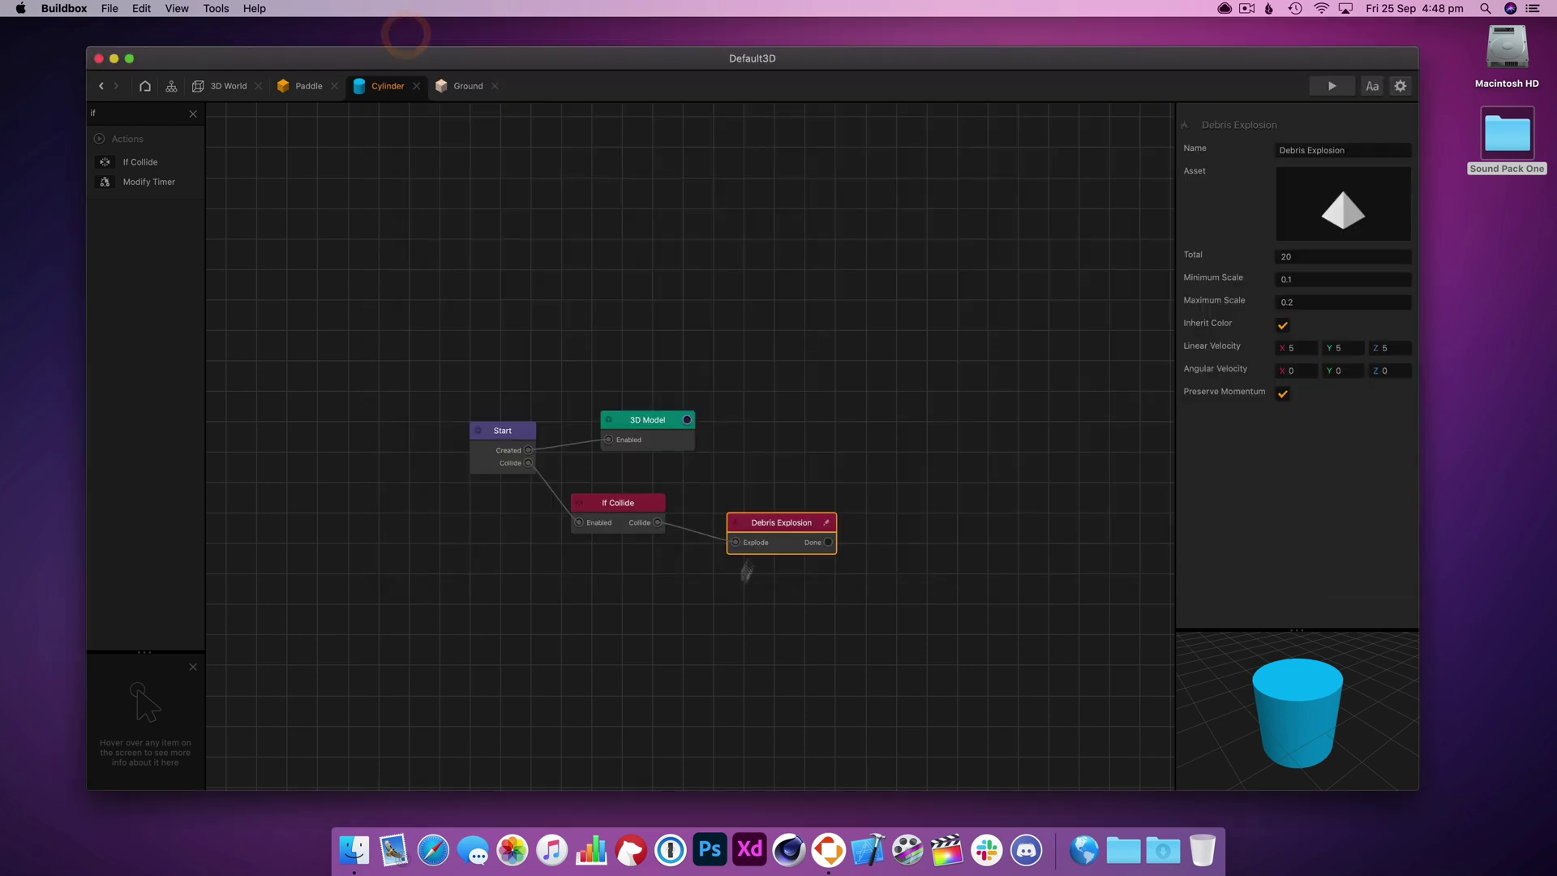
left_click_drag(637, 525, 651, 518)
- Preview the Swoooo and Ssshhh sounds in the Sound Pack One folder
key("super+Tab")
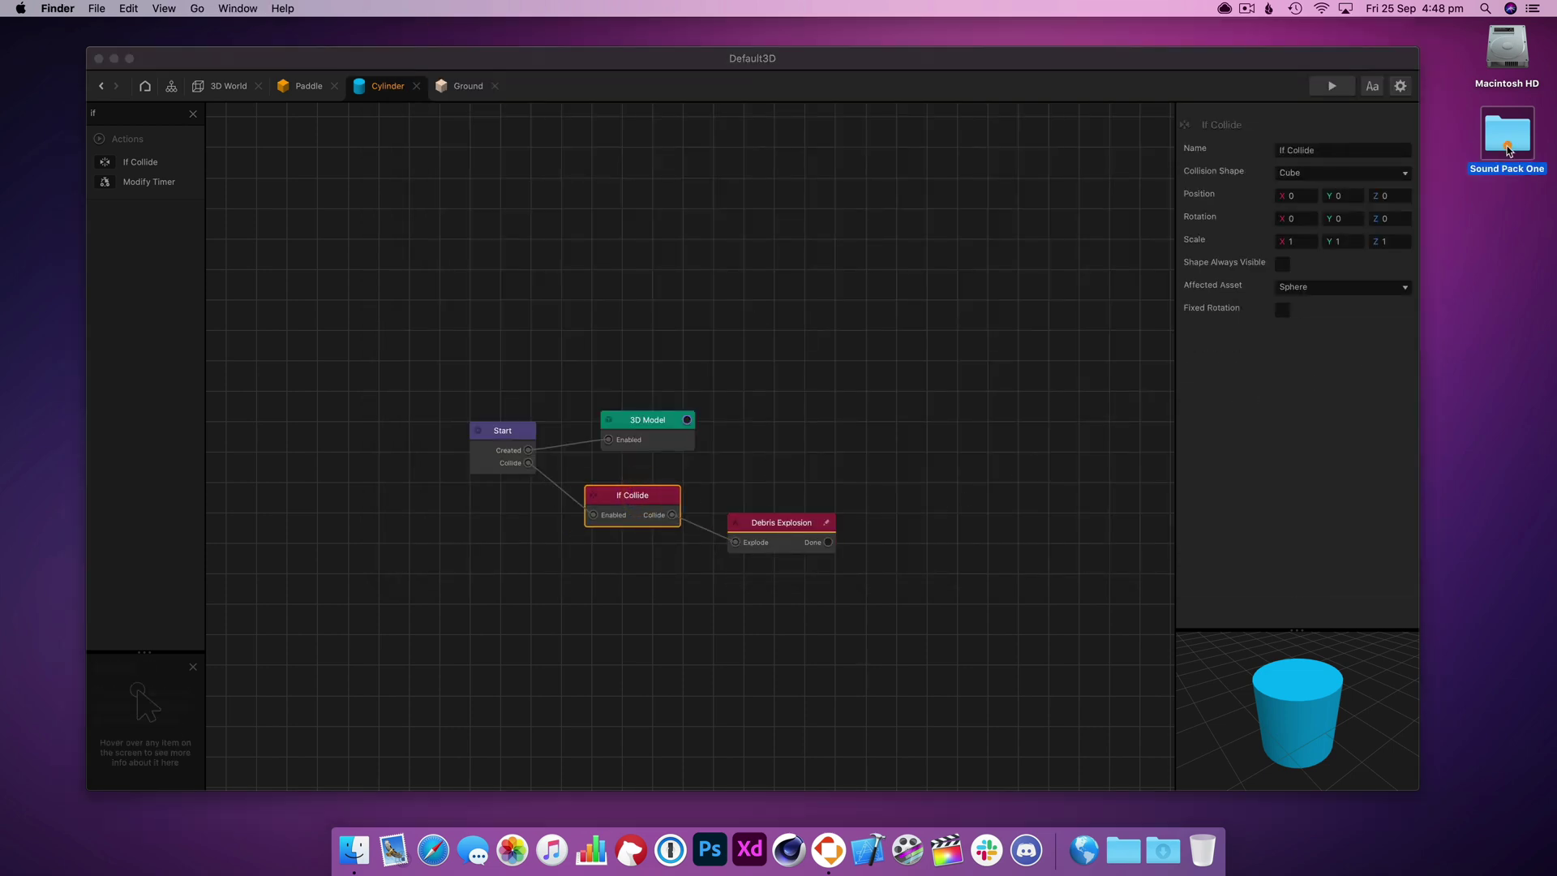
left_click(1043, 555)
left_click(1041, 539)
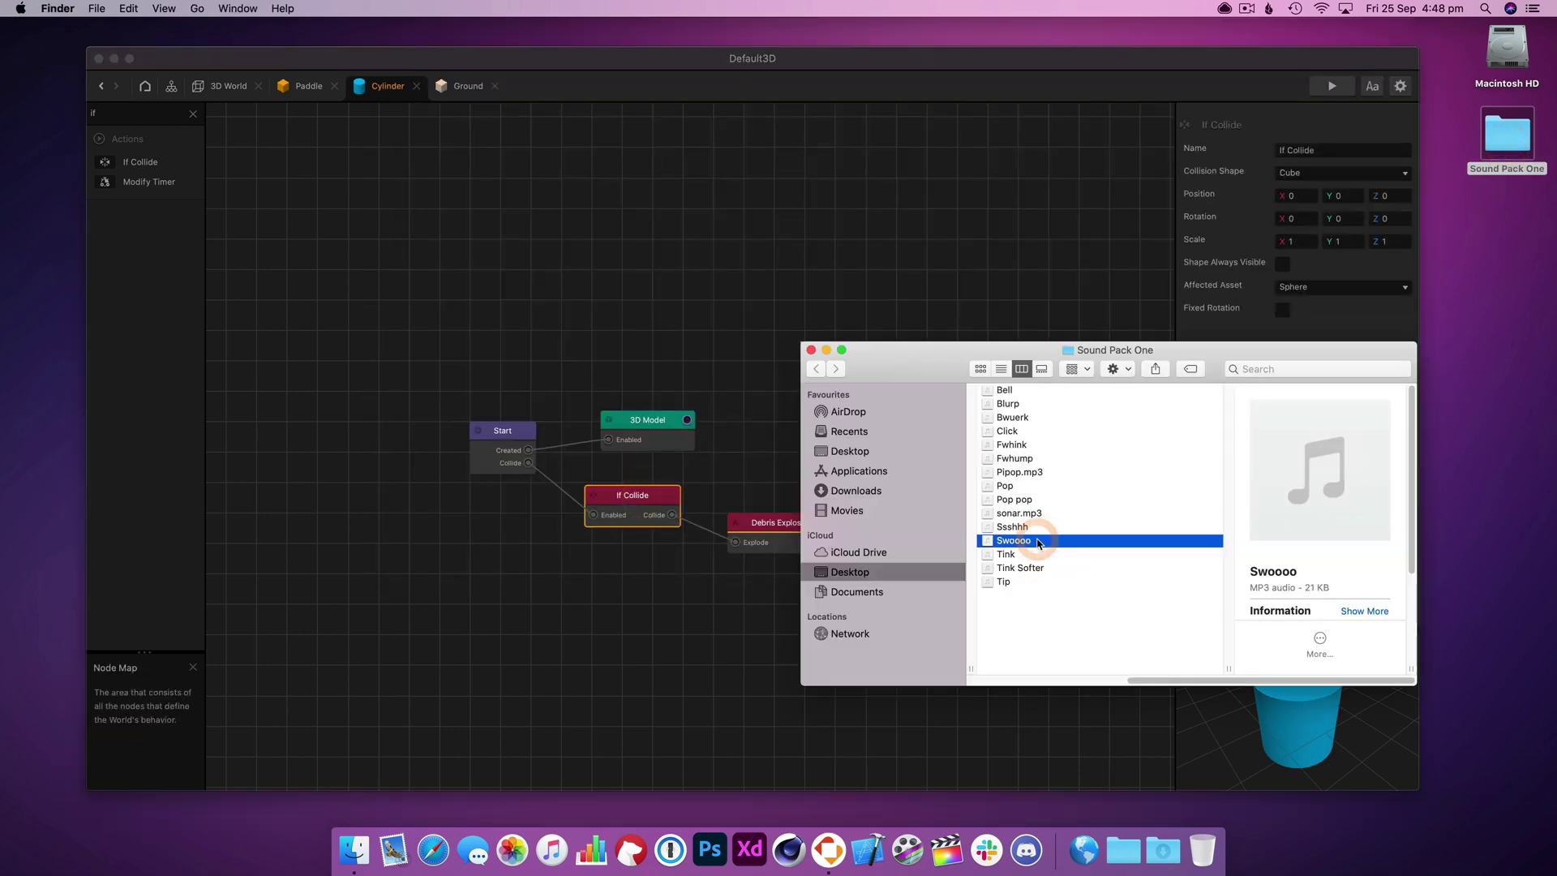
key("space")
left_click(1040, 539)
left_click(1032, 527)
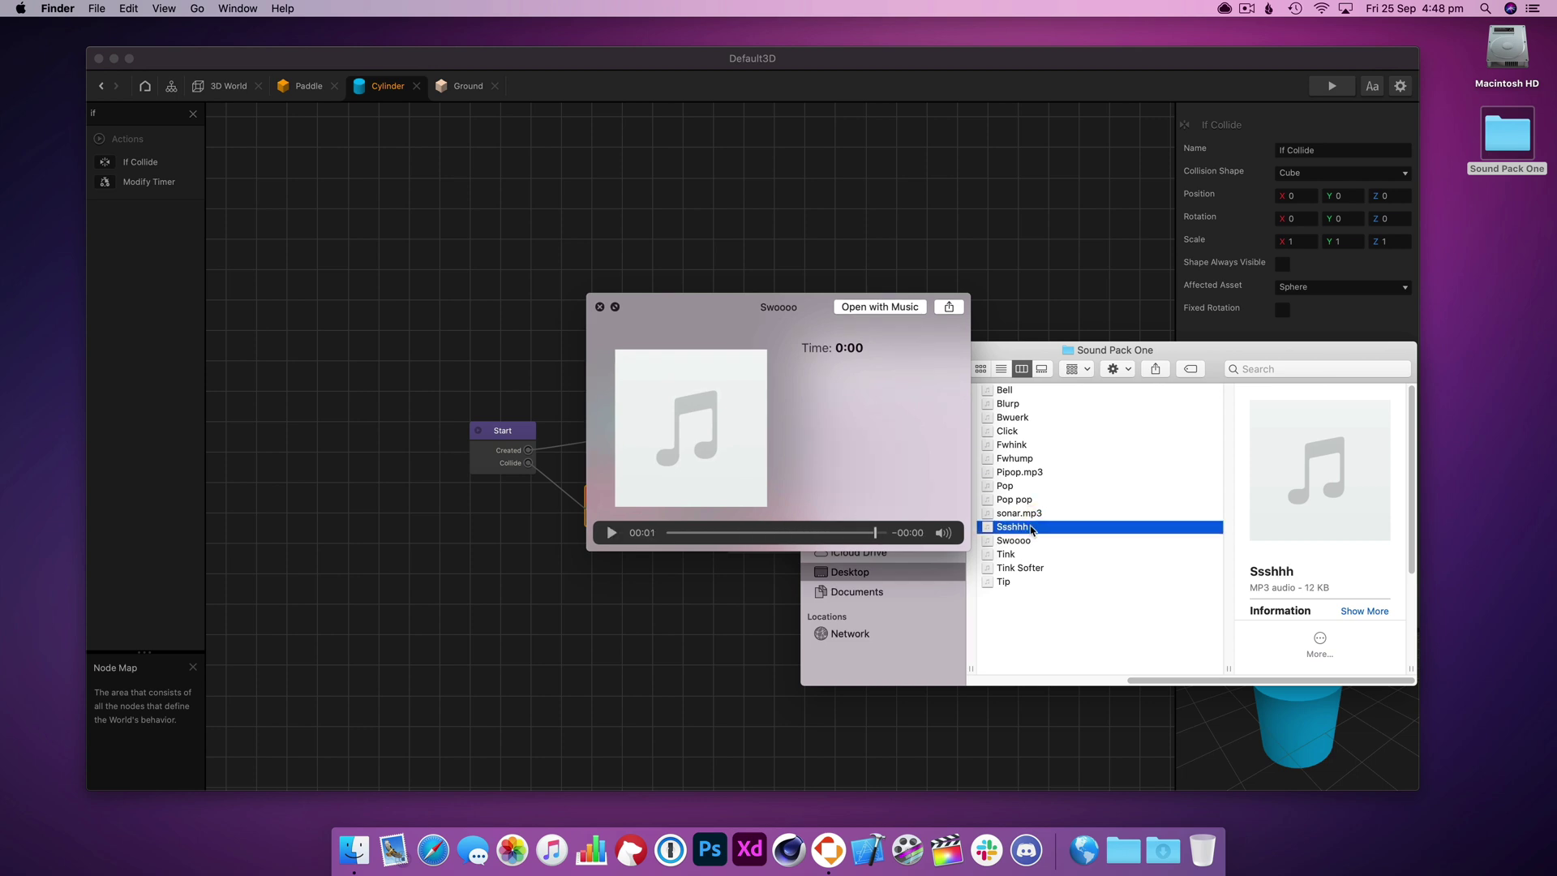
key("space")
- Audition the Fwhink, Click, Blurp and Bell sounds
left_click(1032, 444)
key("space")
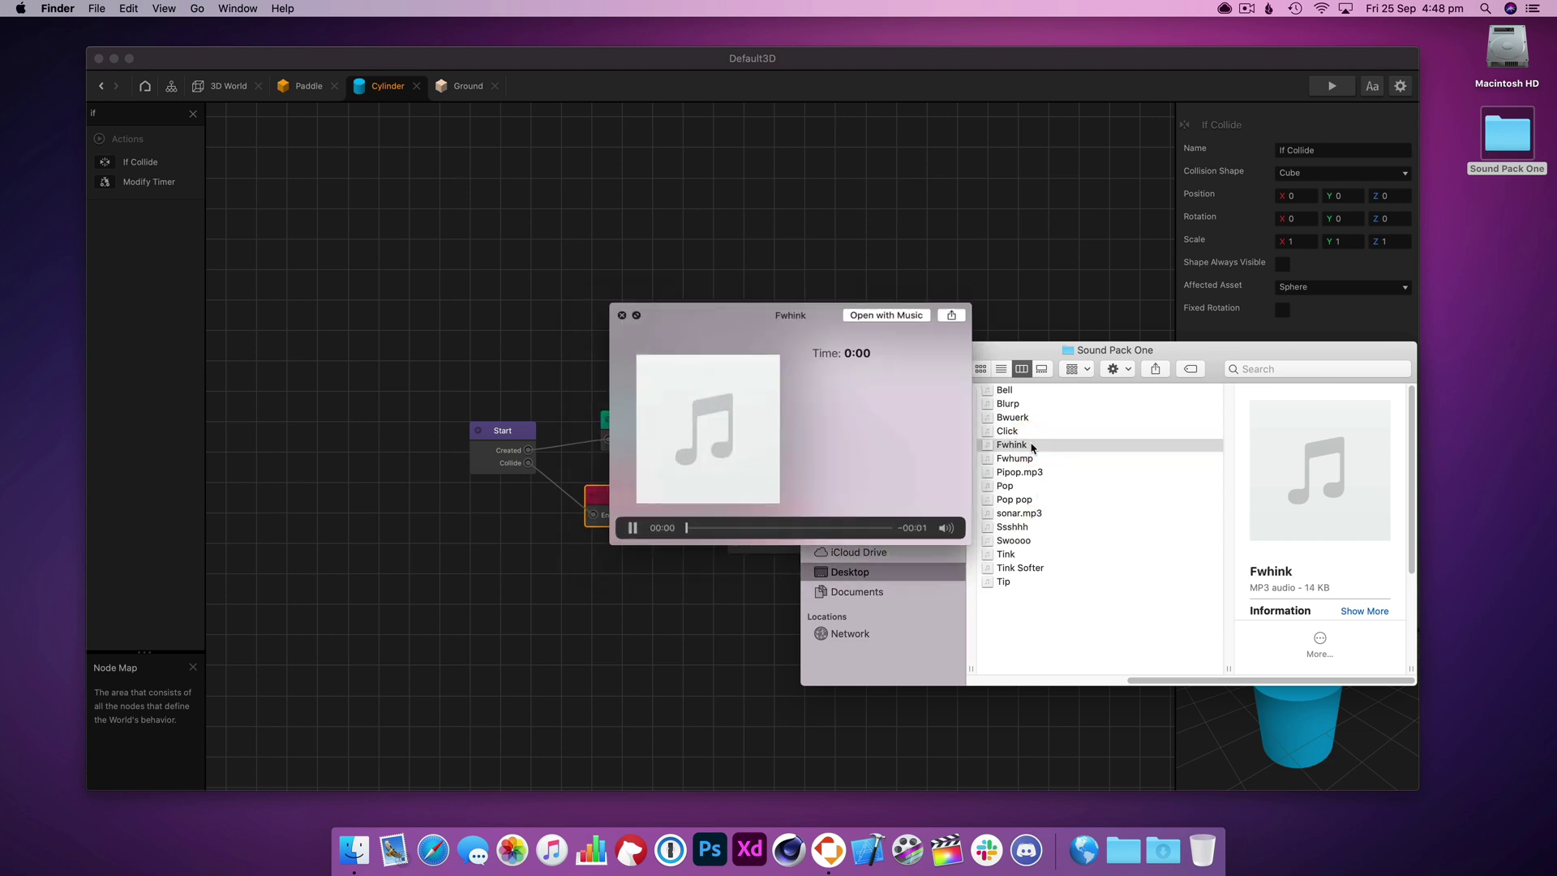
left_click(1031, 439)
left_click(1023, 432)
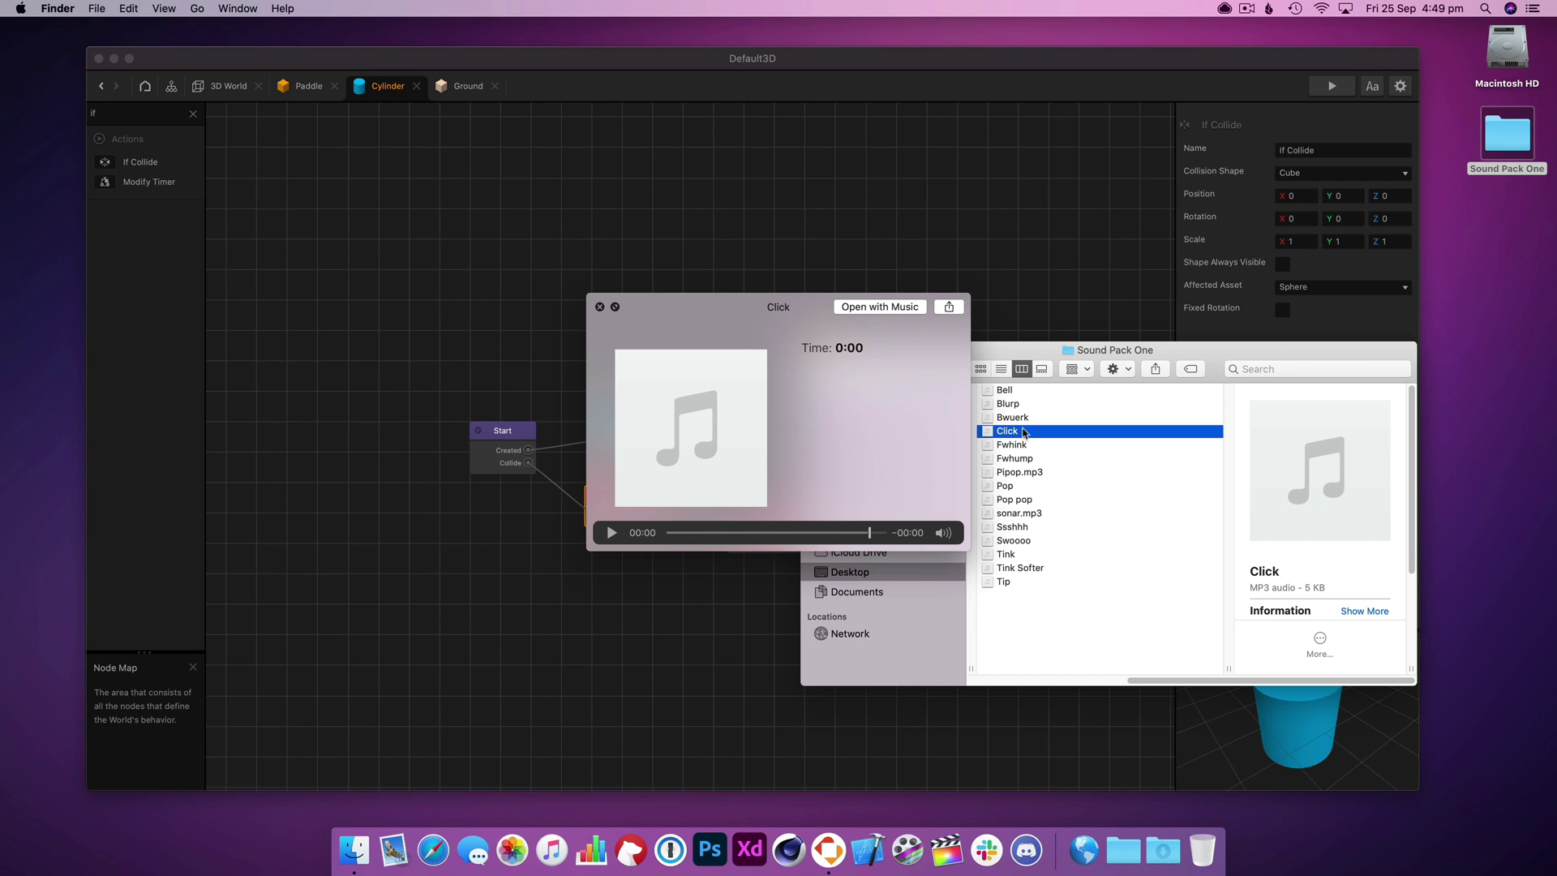
left_click(1021, 403)
key("space")
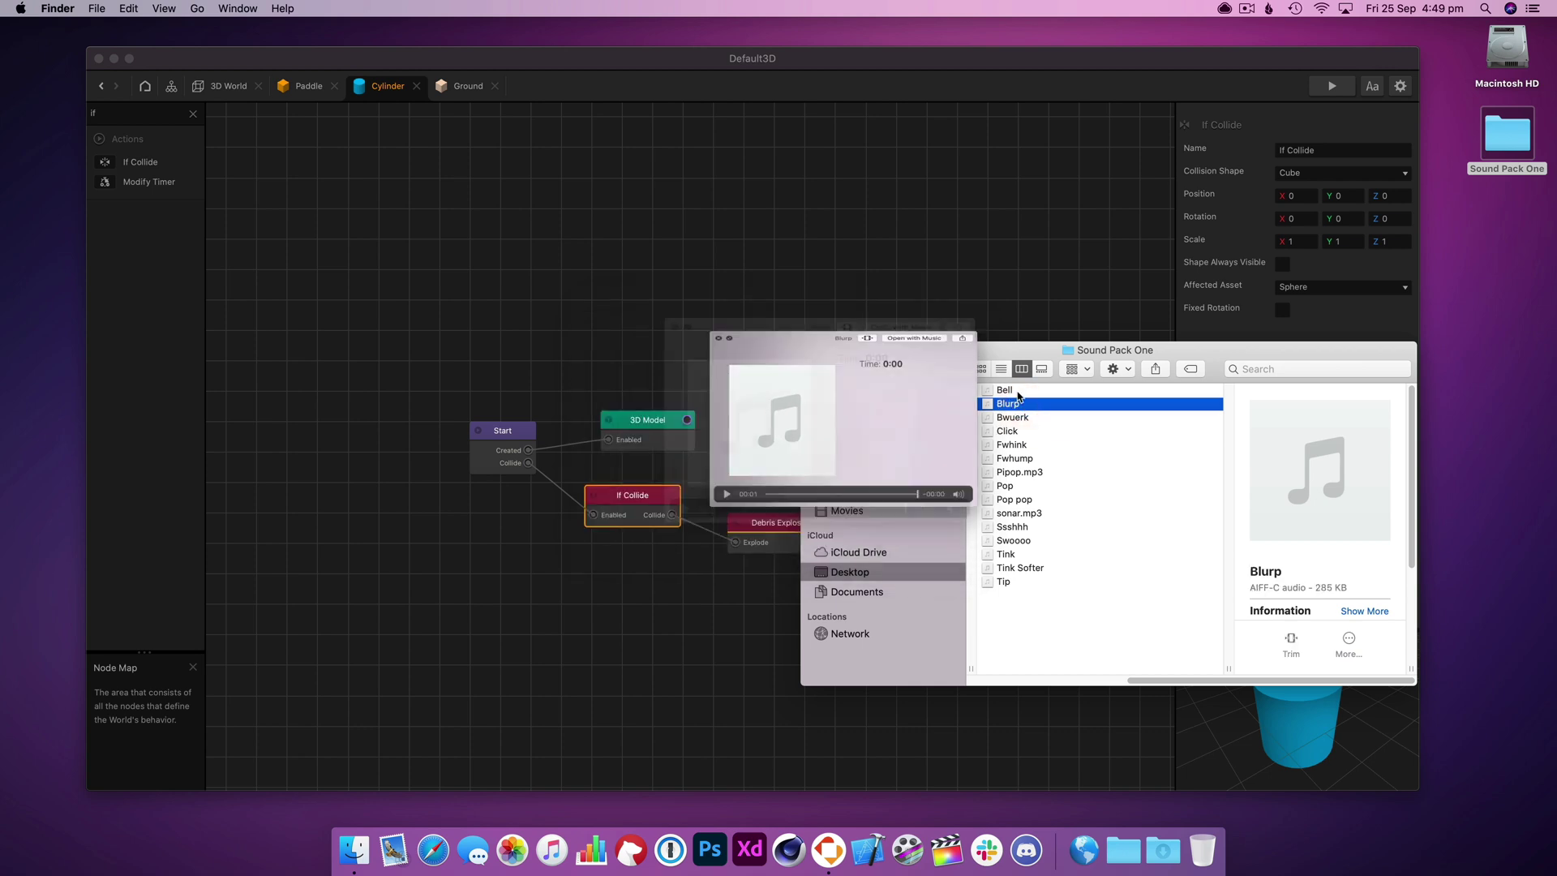
left_click(1018, 393)
key("space")
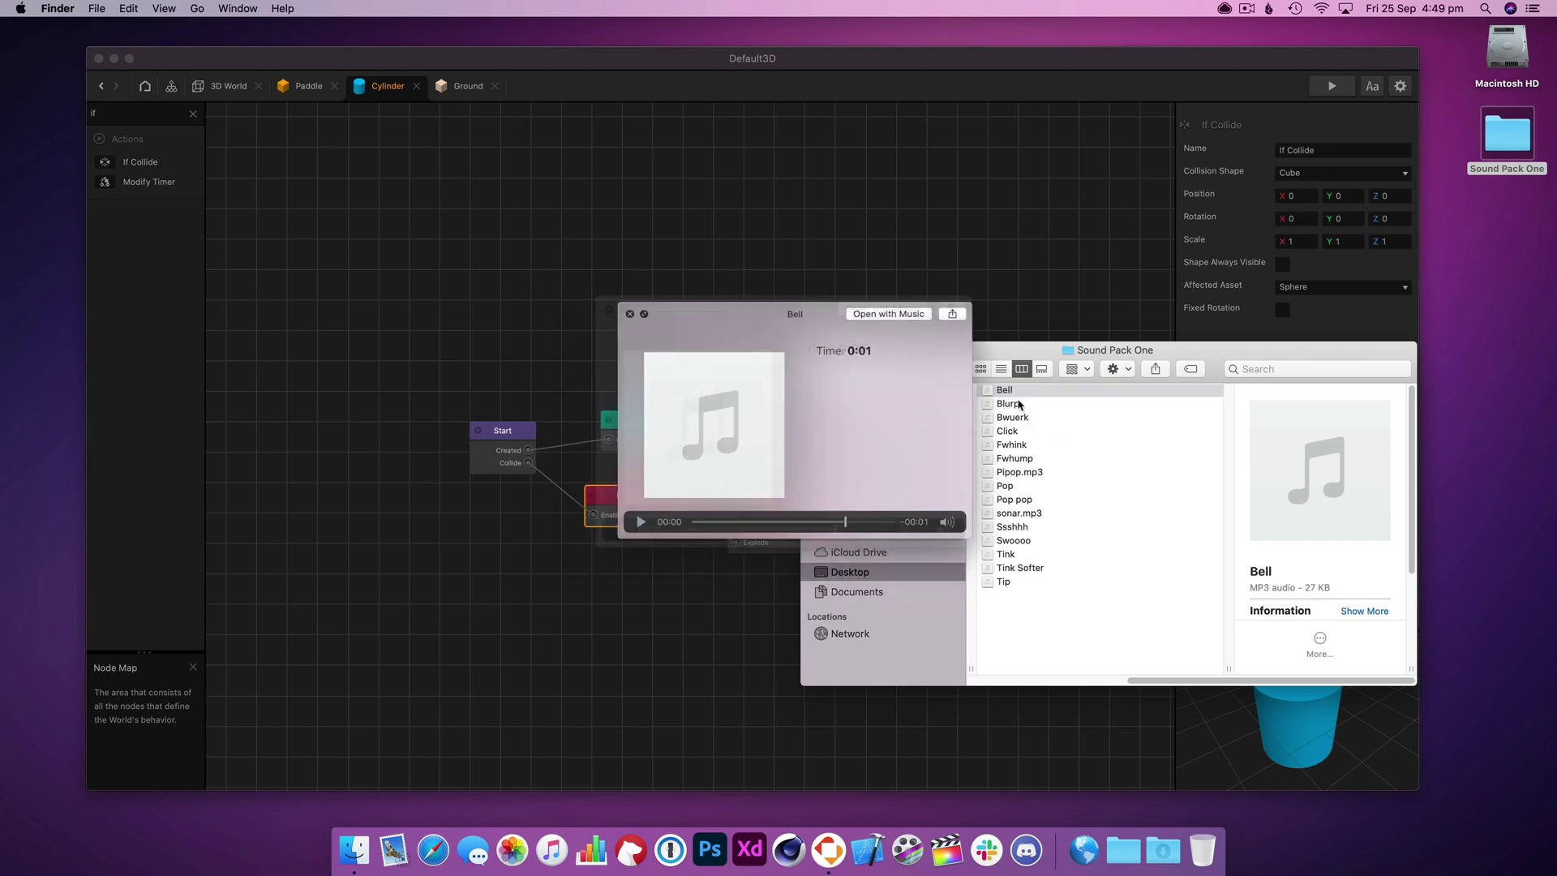
key("space")
- Look at the paddle's Sound node settings as a reference
left_click(1044, 399)
left_click(273, 96)
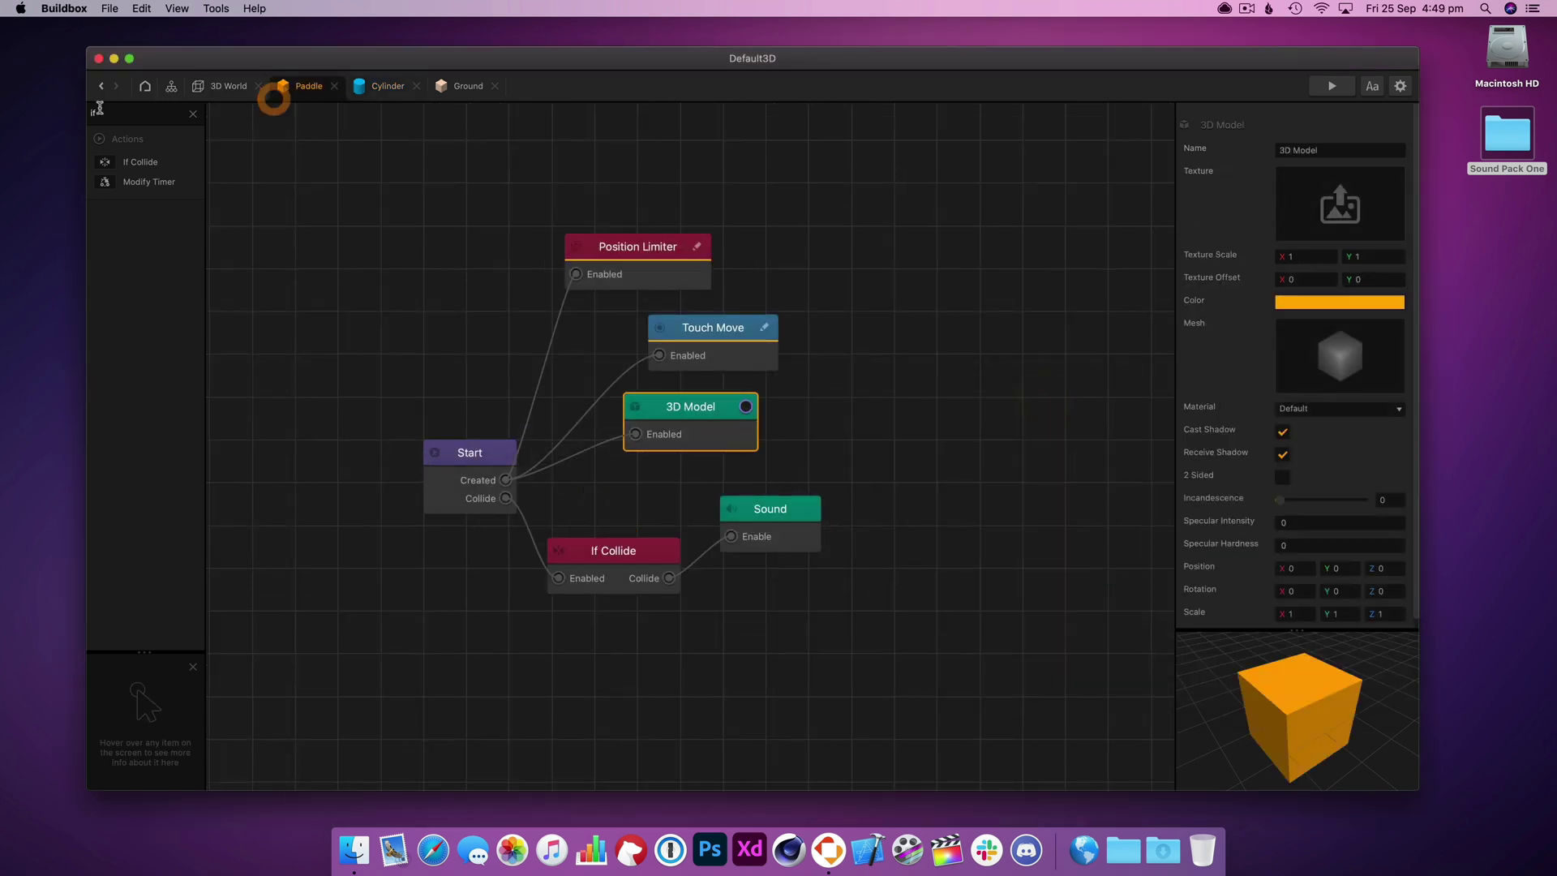
key("BackSpace")
type("bel")
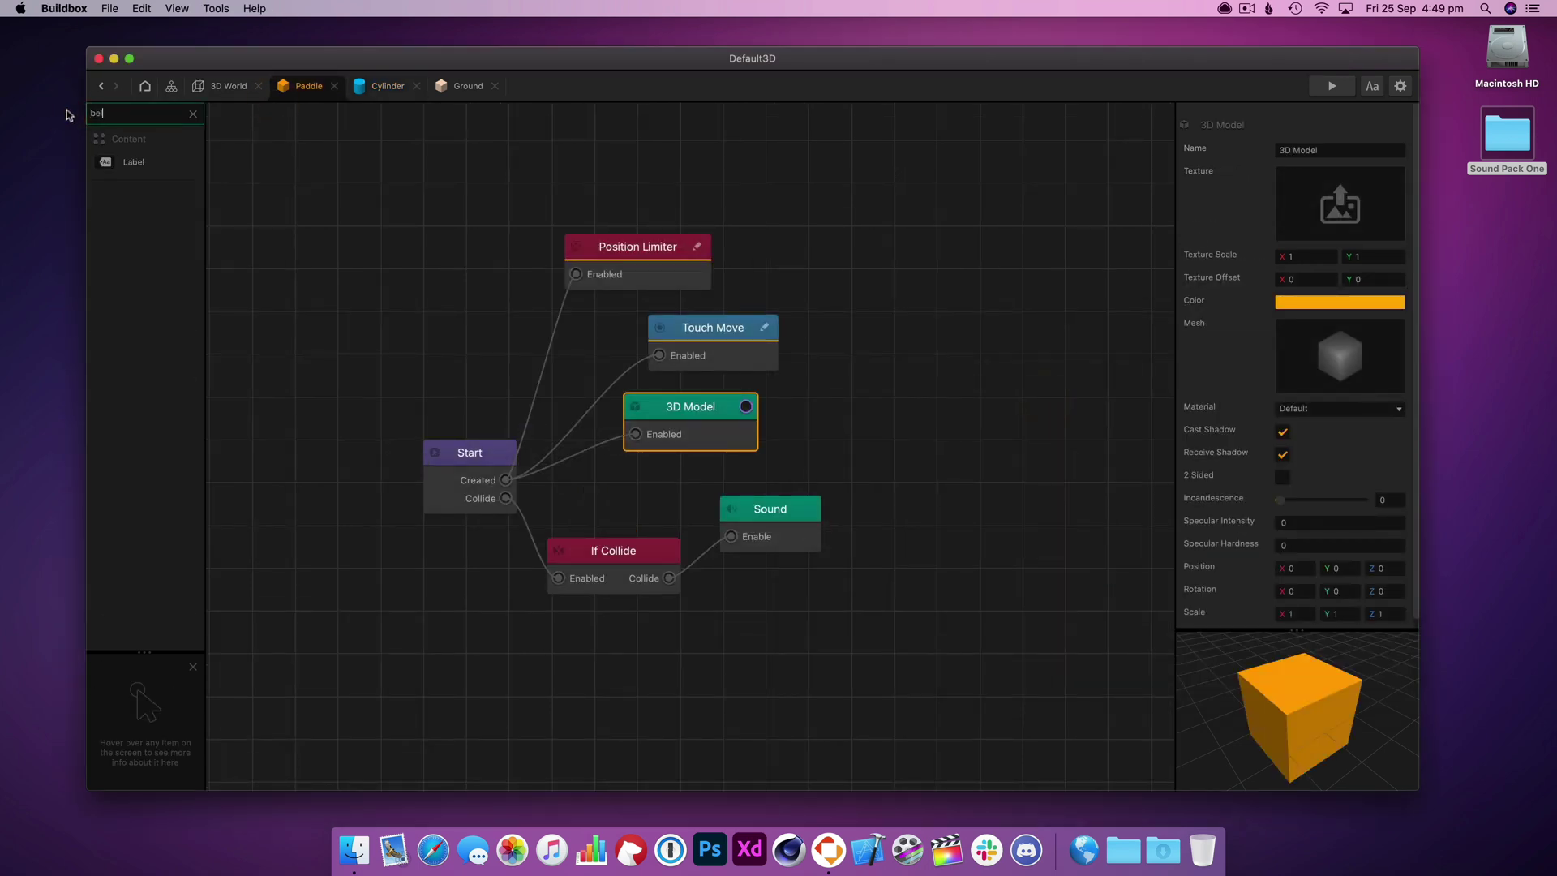
key("BackSpace")
key("BackSpace")
key("BackSpace")
type("sou")
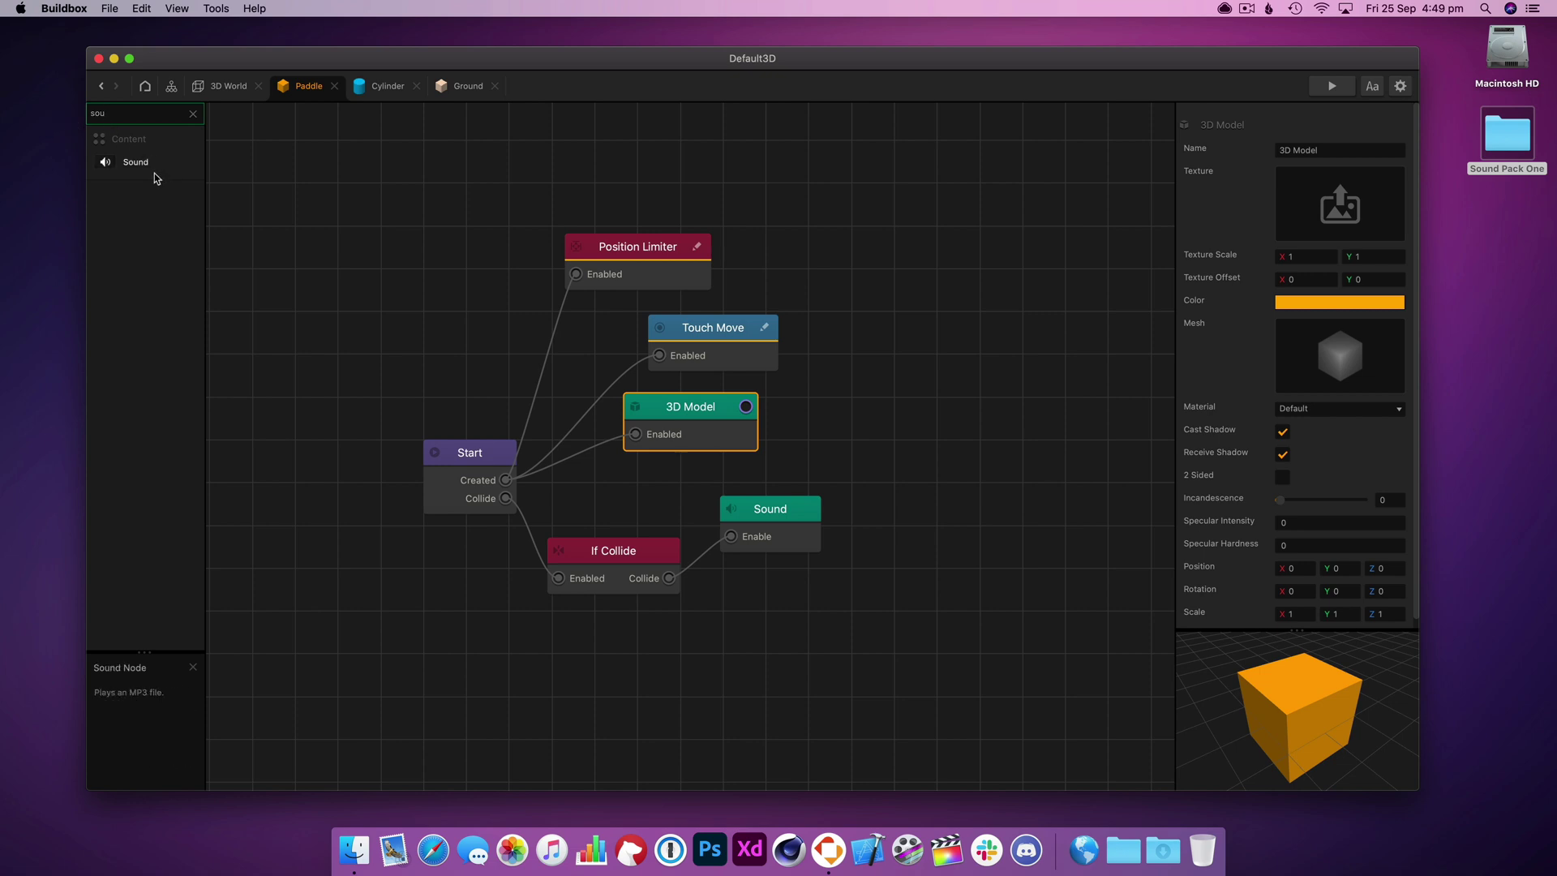
left_click(753, 542)
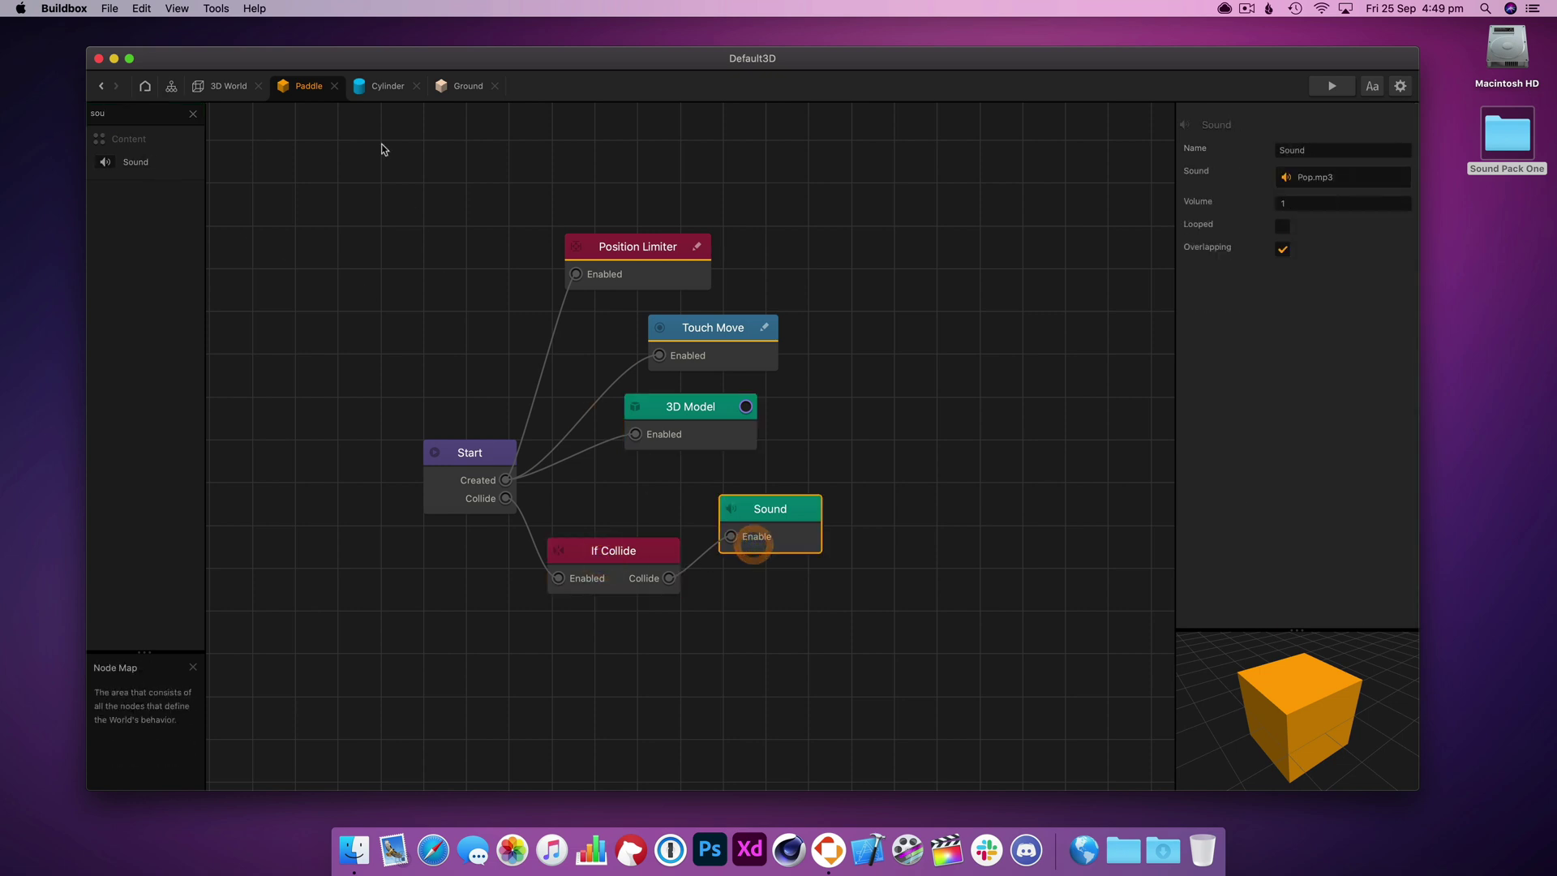
- Add a Sound node to the Cylinder graph, wire it from If Collide, assign Bell, and test
left_click(388, 89)
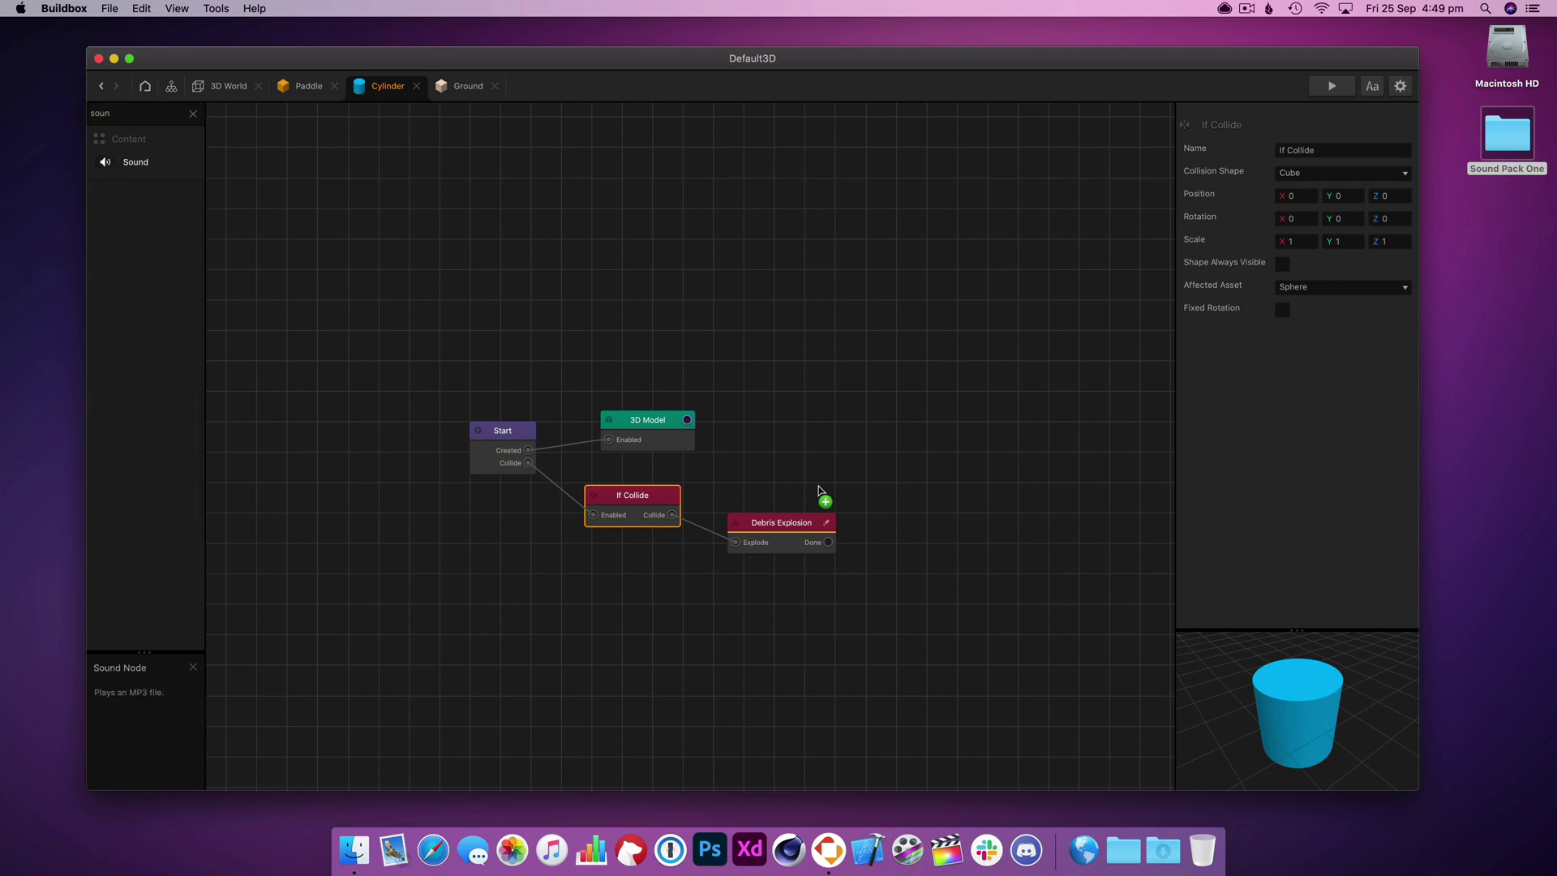
left_click_drag(818, 491, 821, 493)
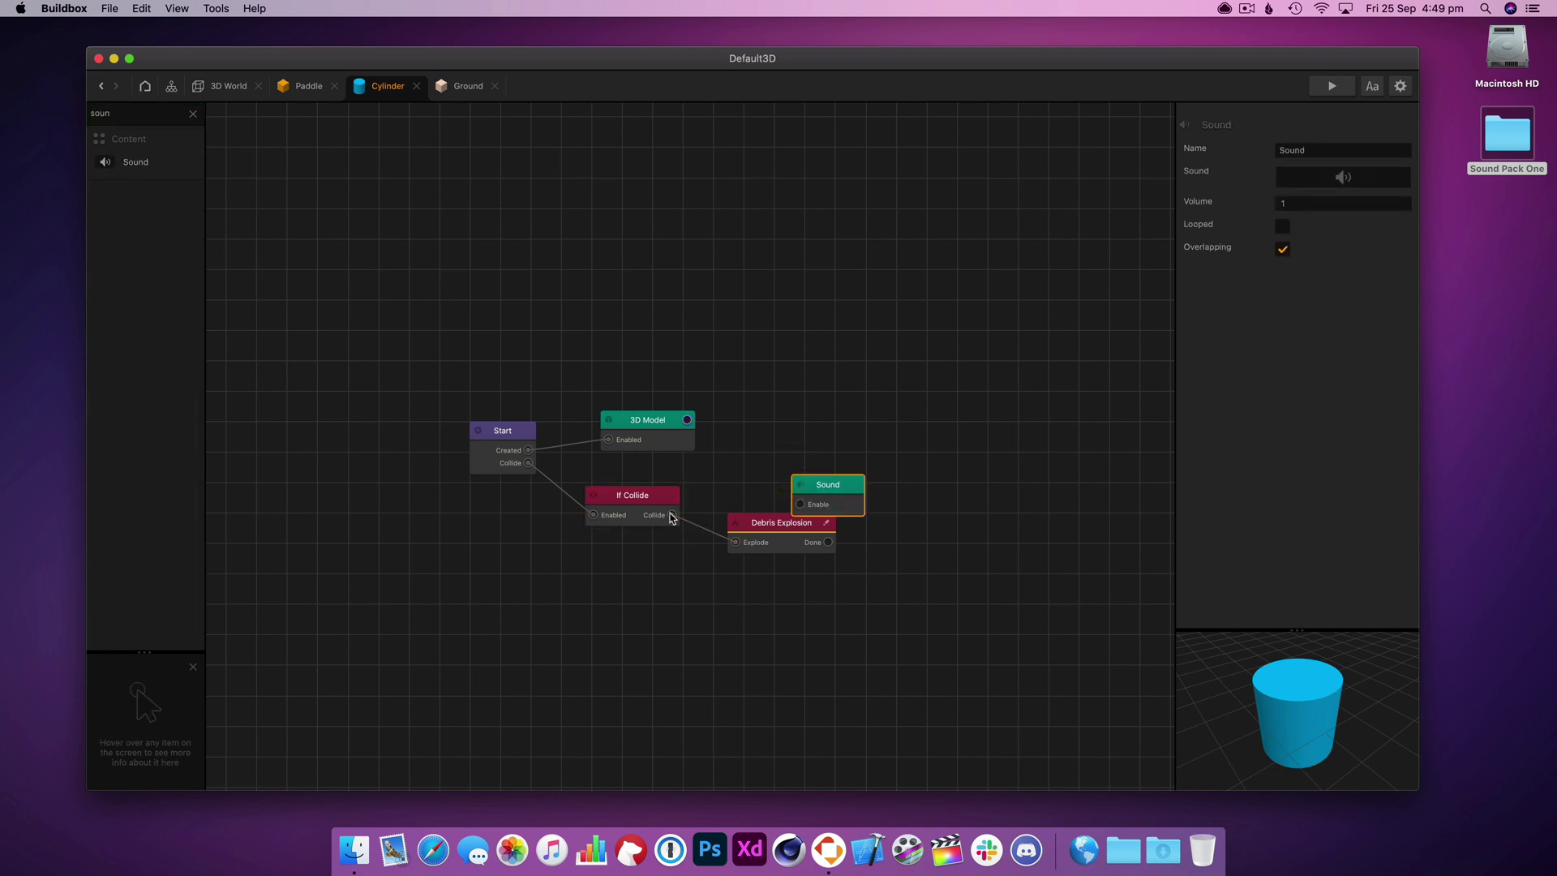
left_click_drag(671, 515, 826, 457)
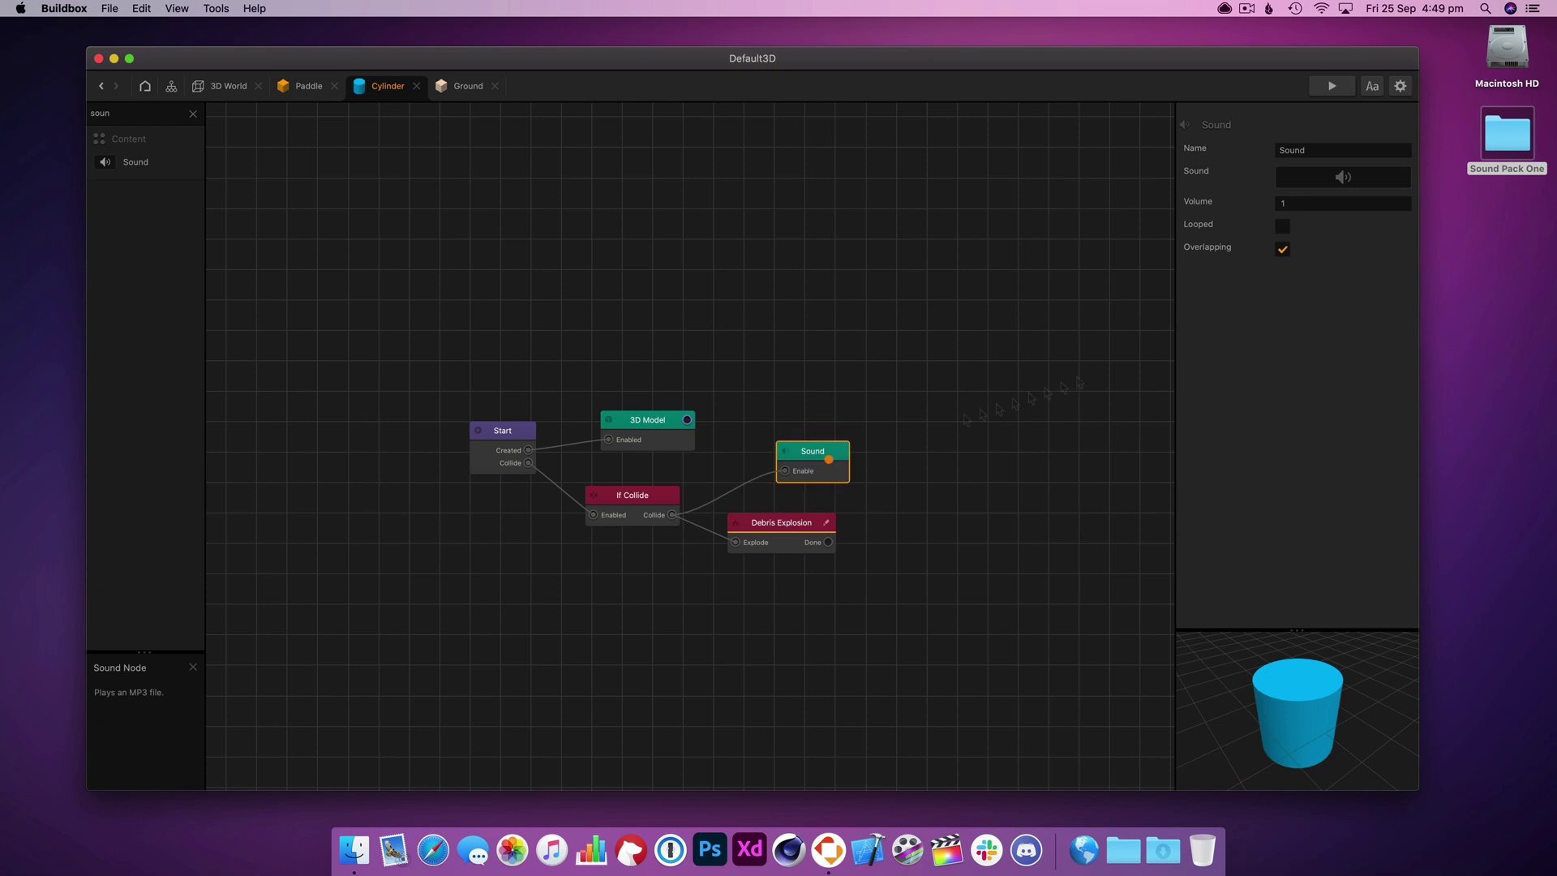
left_click(1511, 142)
double_click(1511, 142)
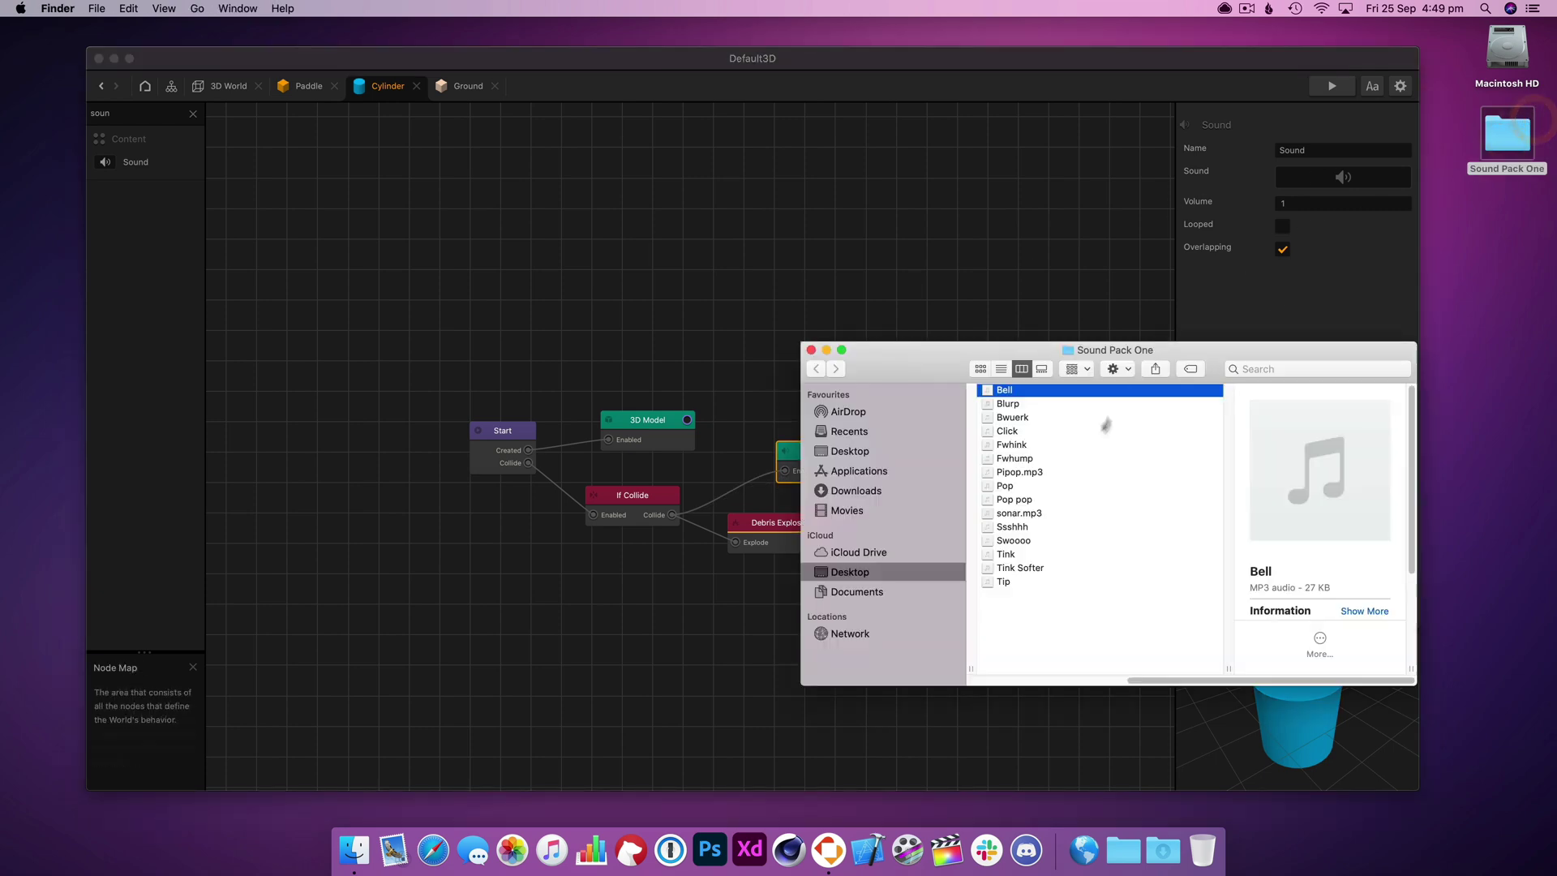
key("space")
key("space")
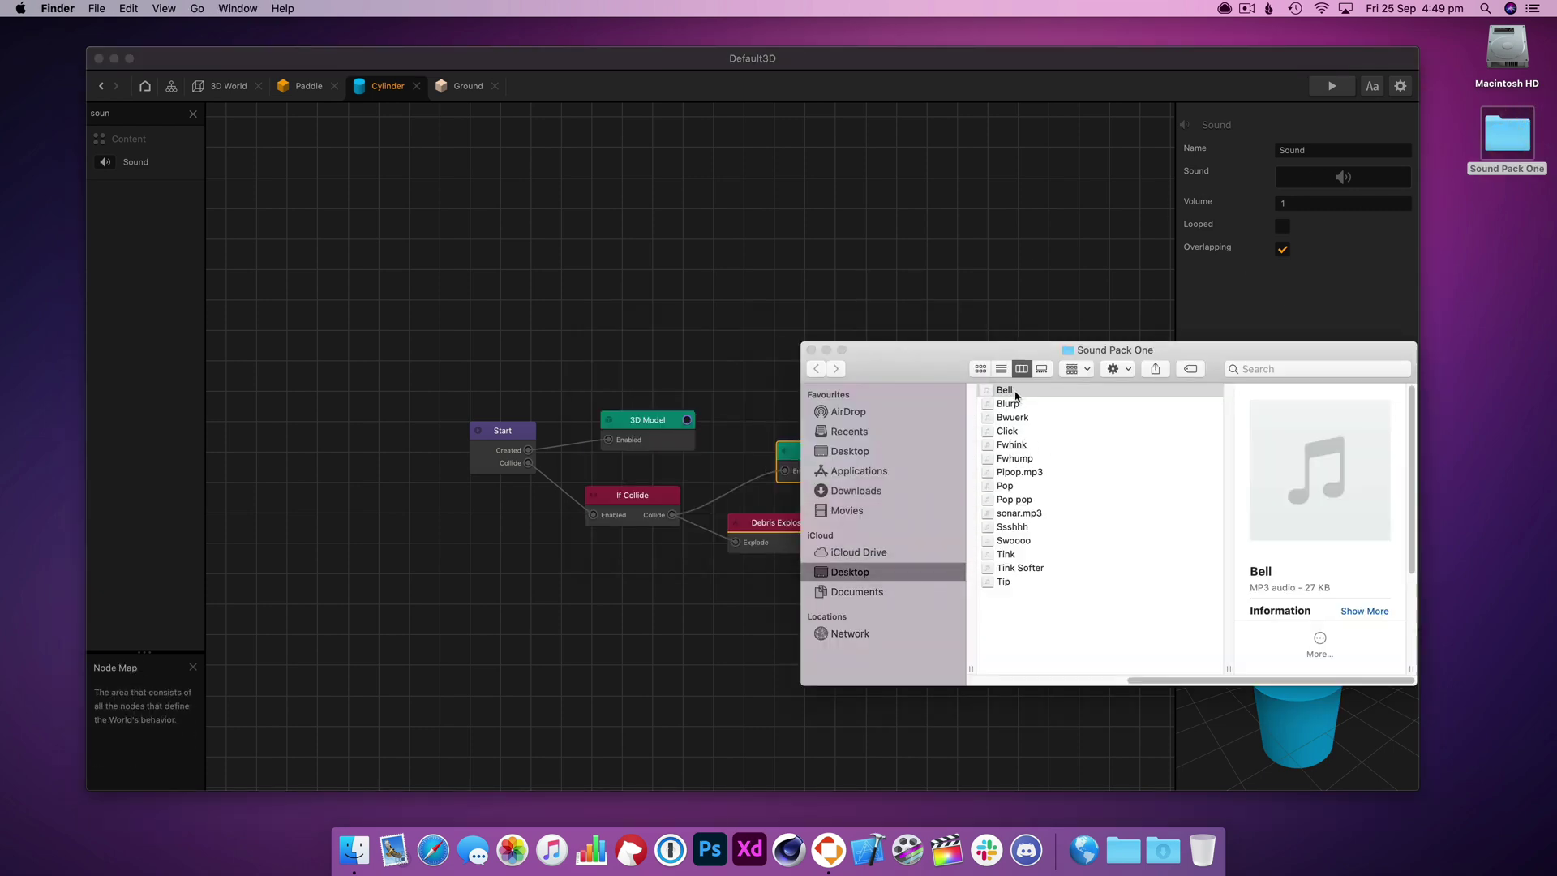
left_click_drag(1013, 393, 1276, 284)
left_click_drag(1325, 165, 1325, 183)
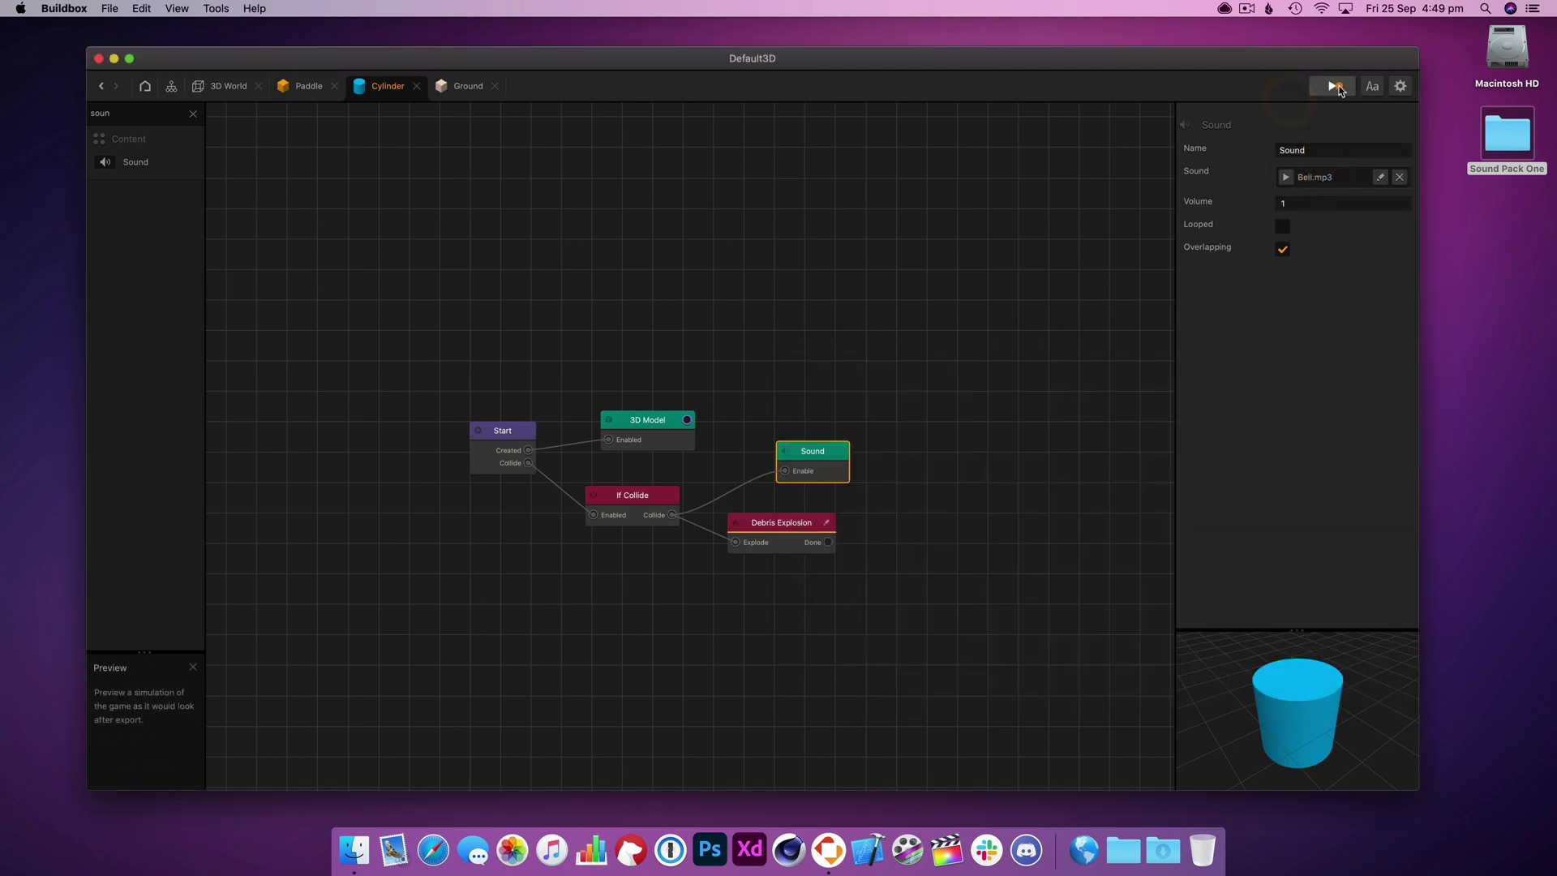
left_click(1332, 86)
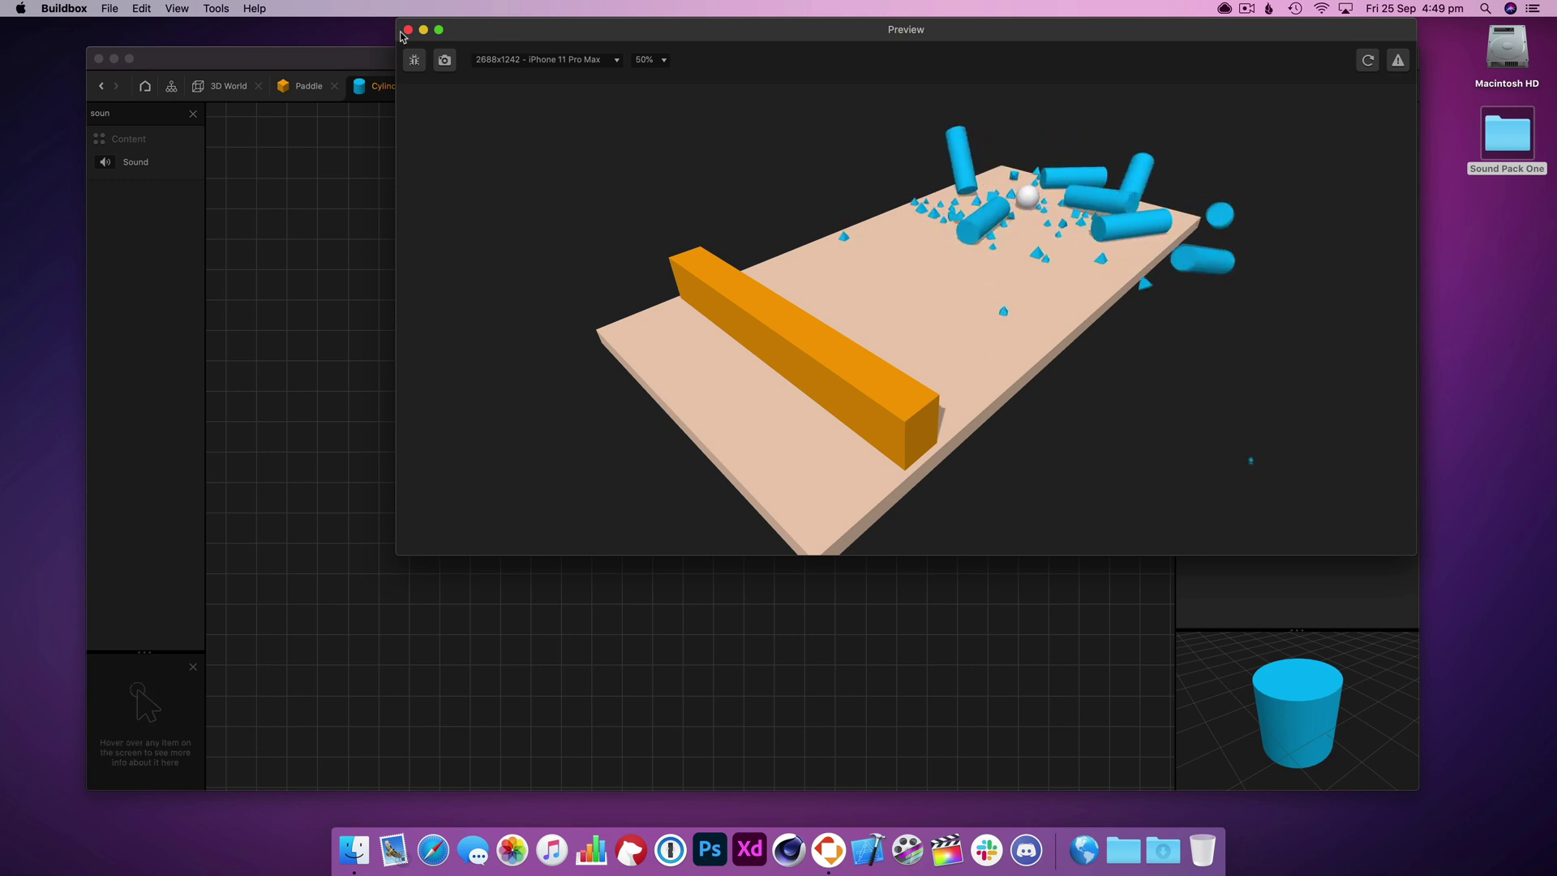
key("super+w")
- Audition sonar and Pop pop, assign Pop pop to the cylinder's Sound node, and test
left_click(353, 847)
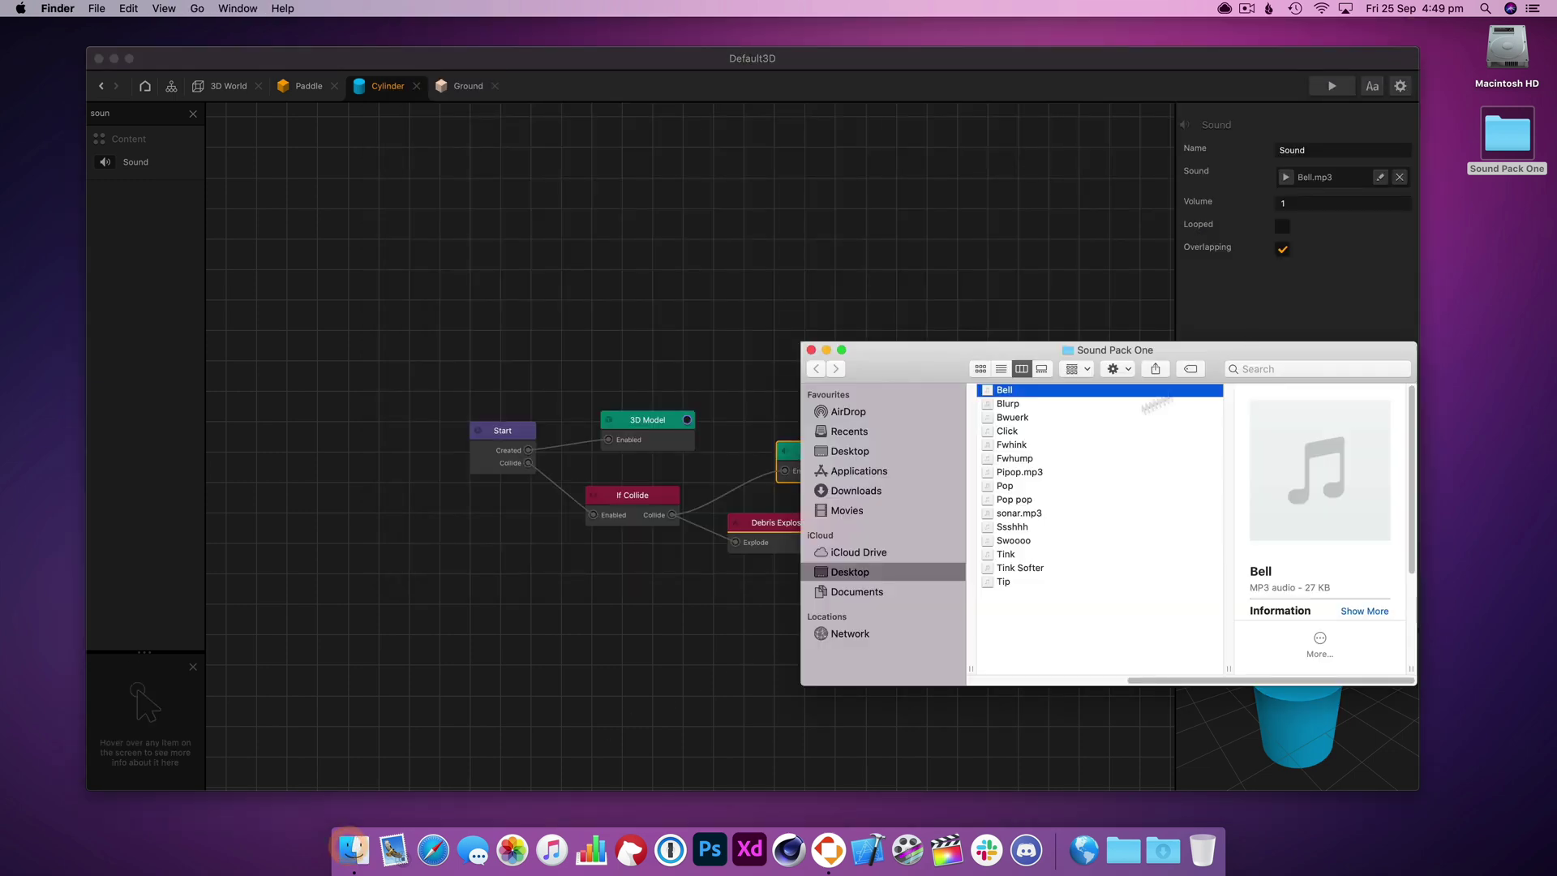
left_click(1011, 529)
left_click(1044, 513)
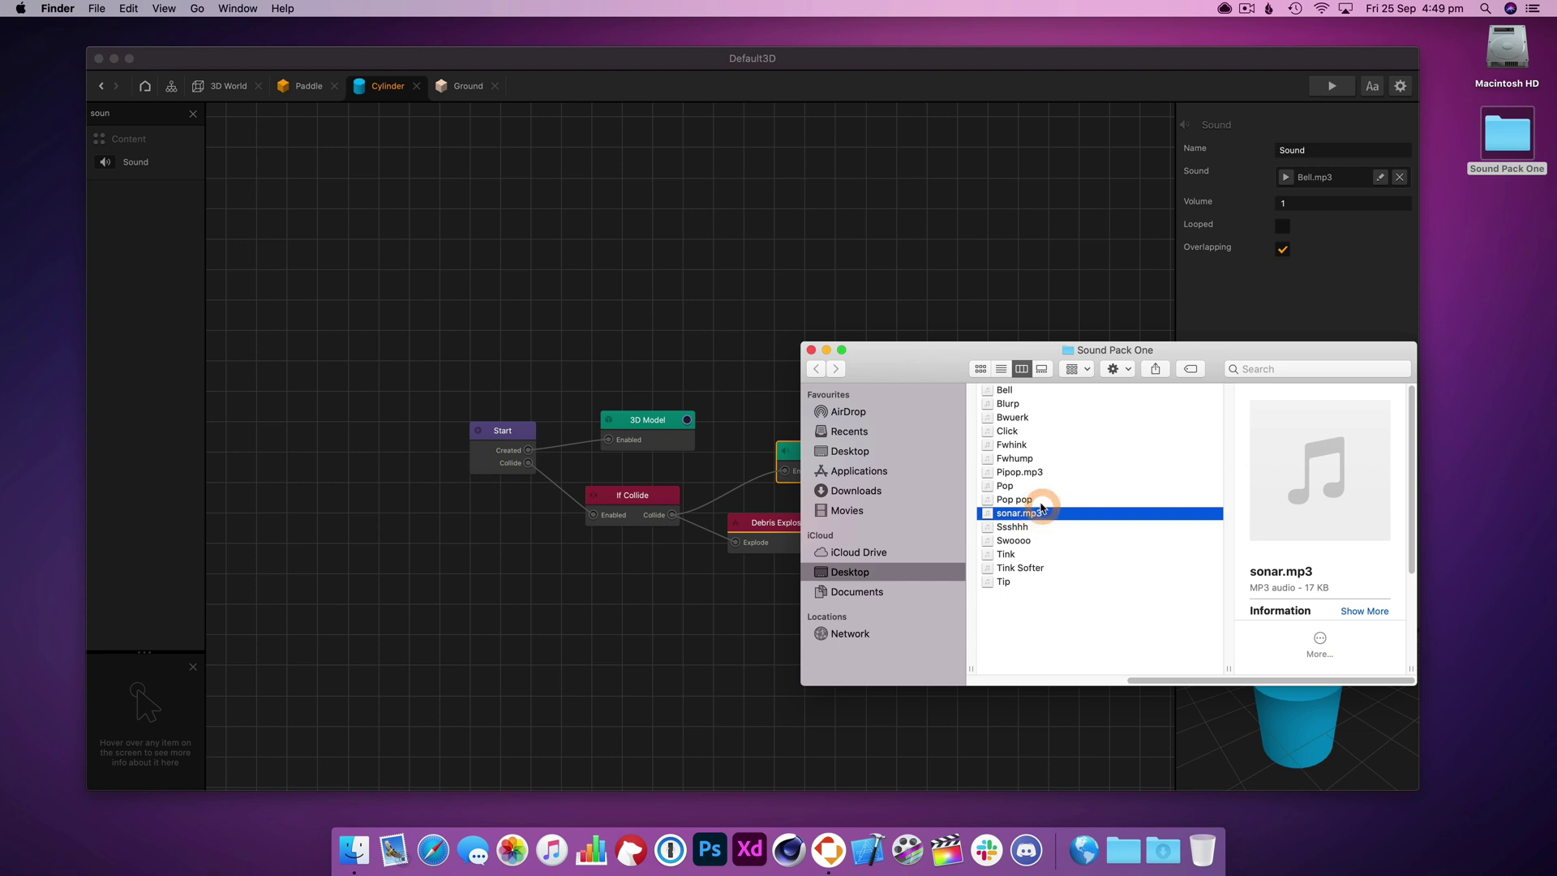
left_click(1036, 501)
key("space")
key("space")
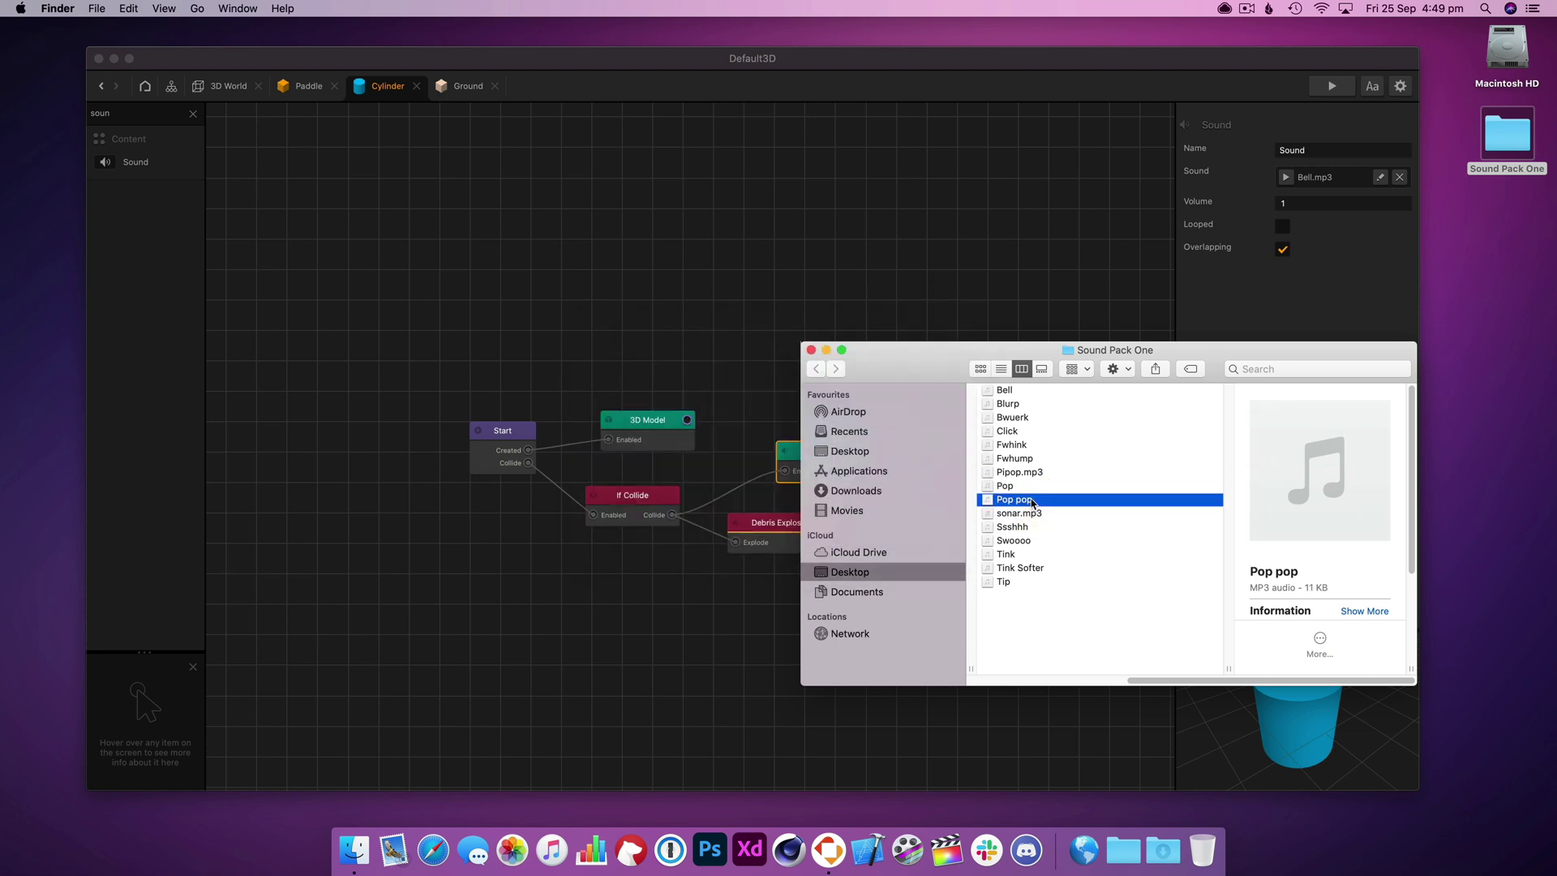
key("space")
key("space")
left_click_drag(1033, 500, 1395, 213)
mouse_move(1328, 167)
left_mouse_down()
mouse_move(1326, 180)
mouse_move(1338, 170)
left_mouse_up()
left_click(1332, 86)
left_click(983, 312)
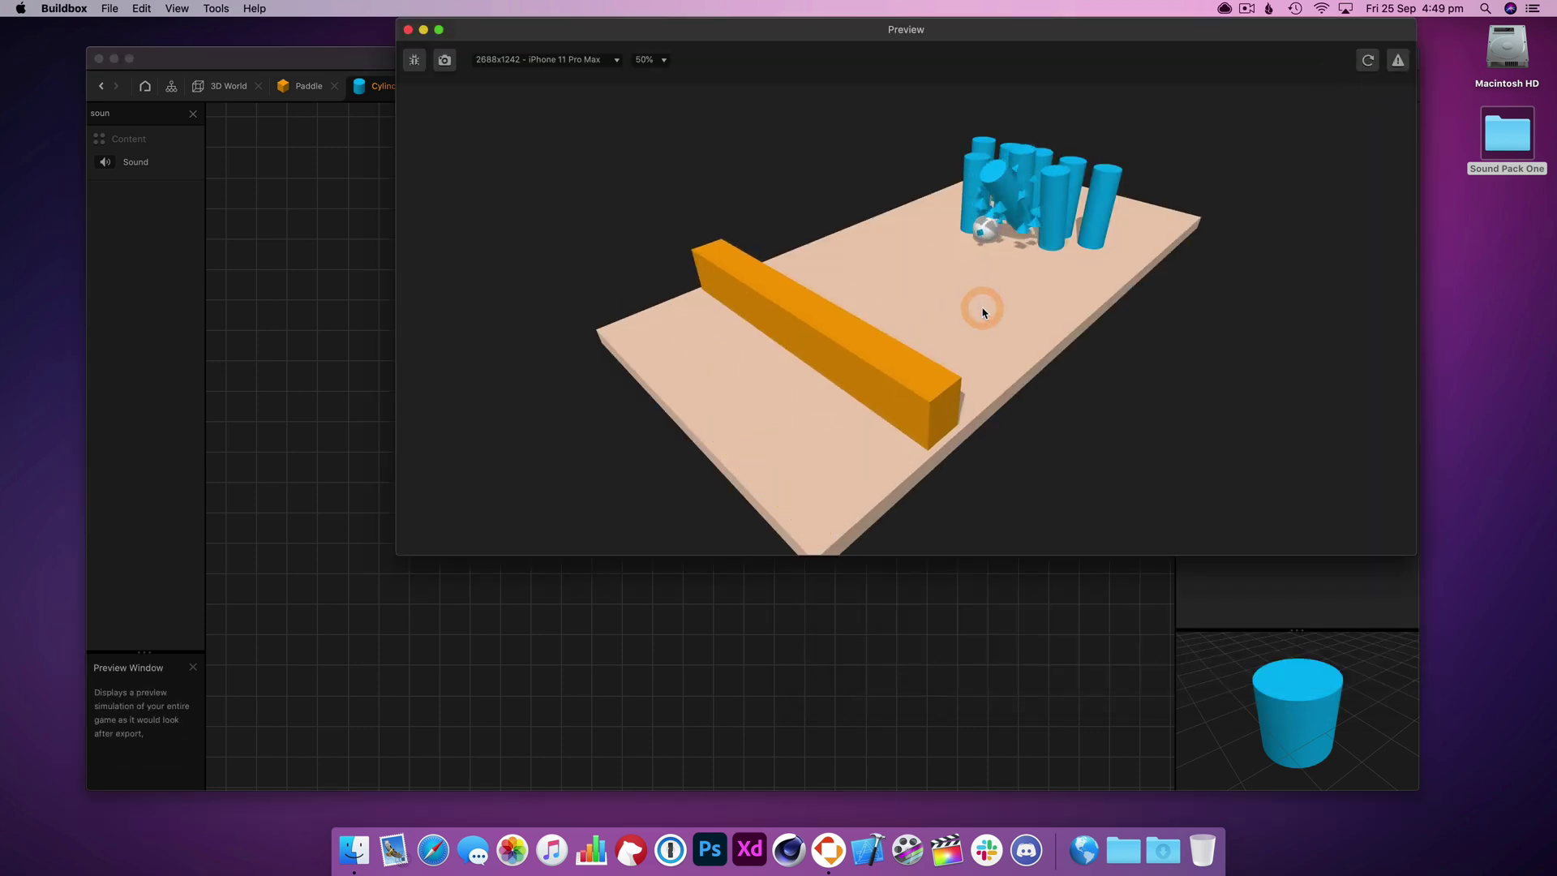
left_click(408, 29)
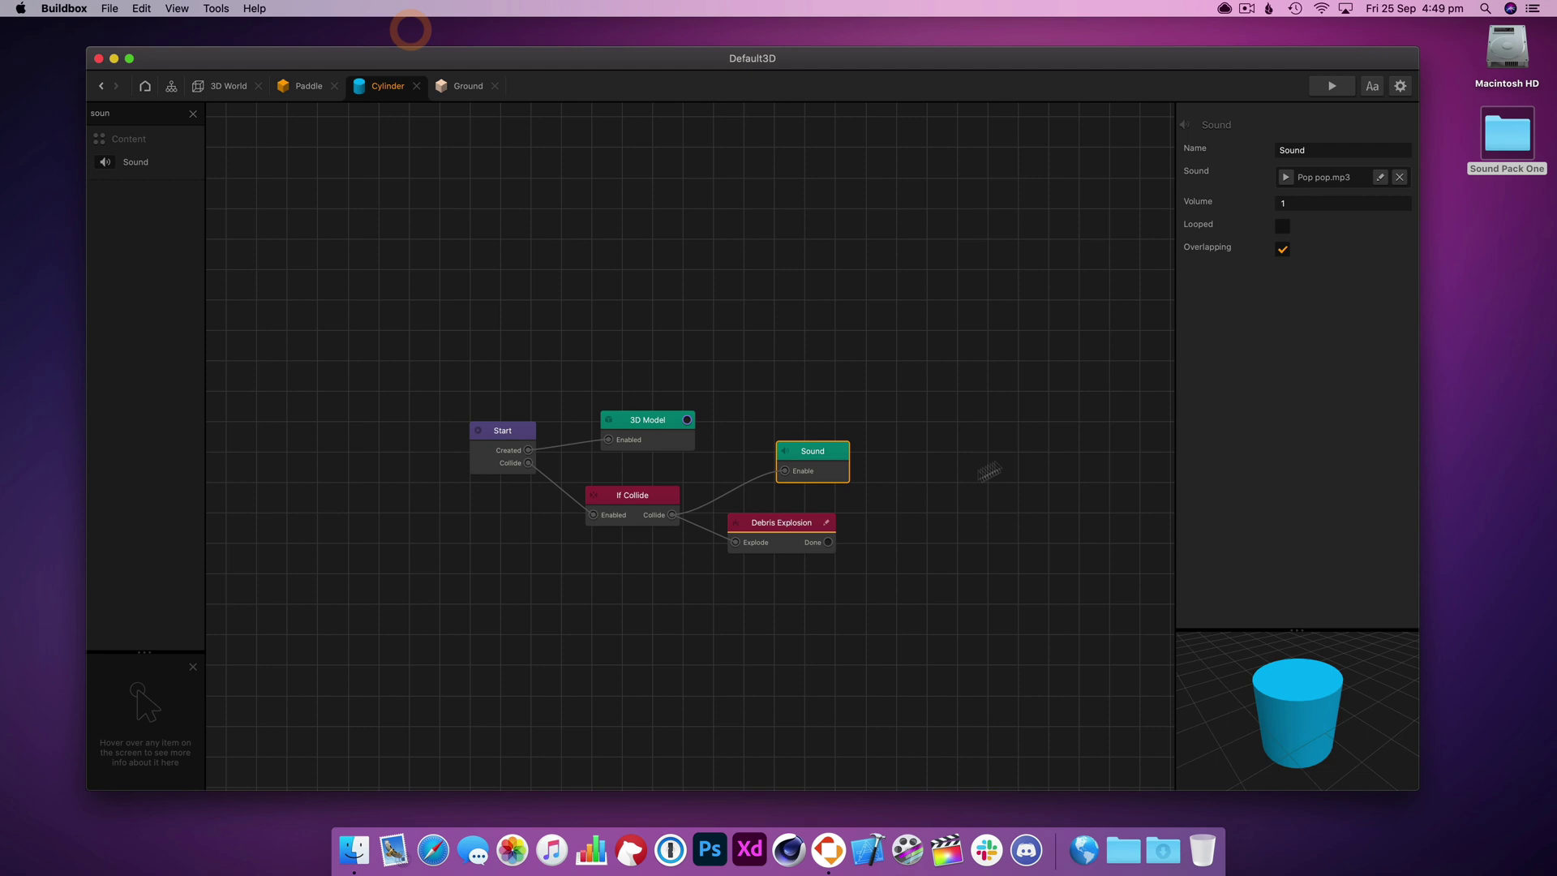
- Assign Pop.mp3 to the cylinder's Sound node
left_click(354, 850)
left_click(1014, 485)
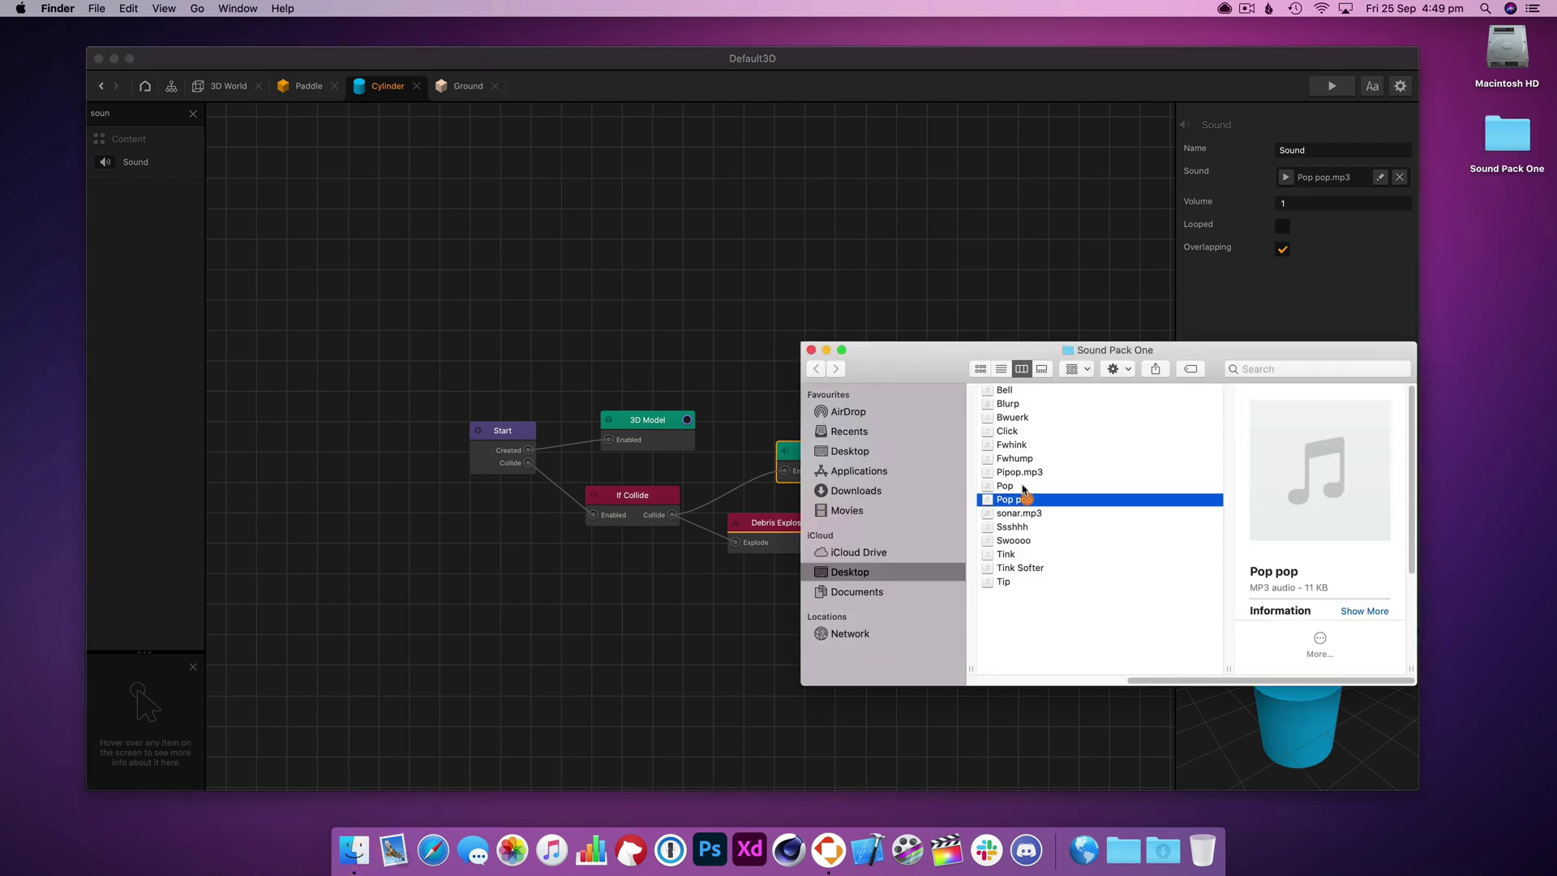
left_click_drag(1014, 485, 1314, 228)
left_click_drag(1353, 178, 1353, 180)
- Compare the Swoooo and Ssshhh sounds for the paddle
left_click(1014, 540)
key("space")
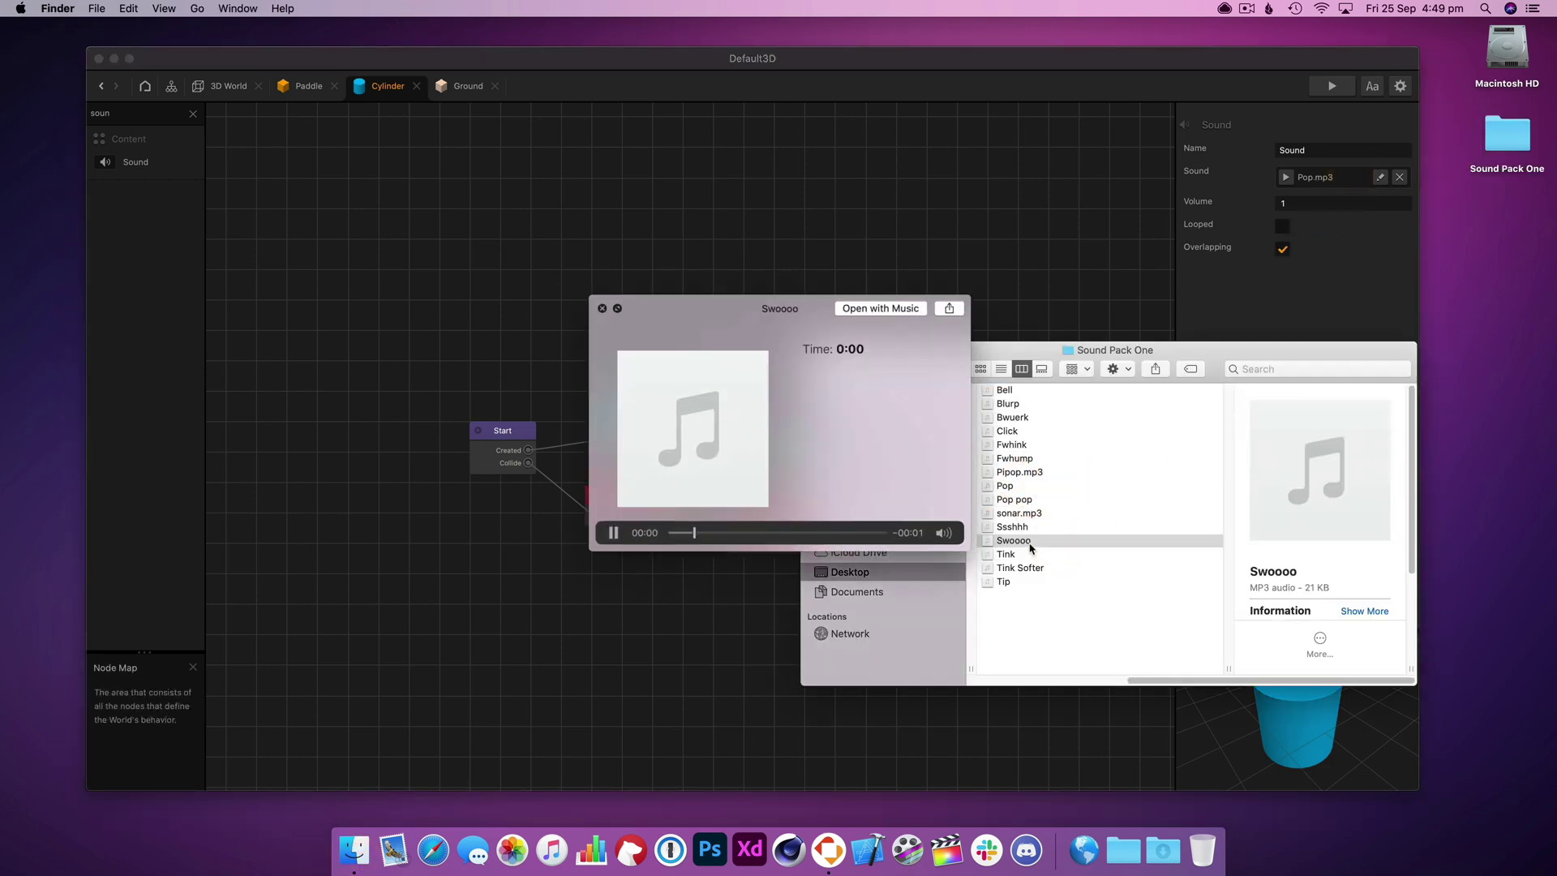
key("space")
left_click(1031, 531)
left_click(1027, 541)
left_click(1028, 529)
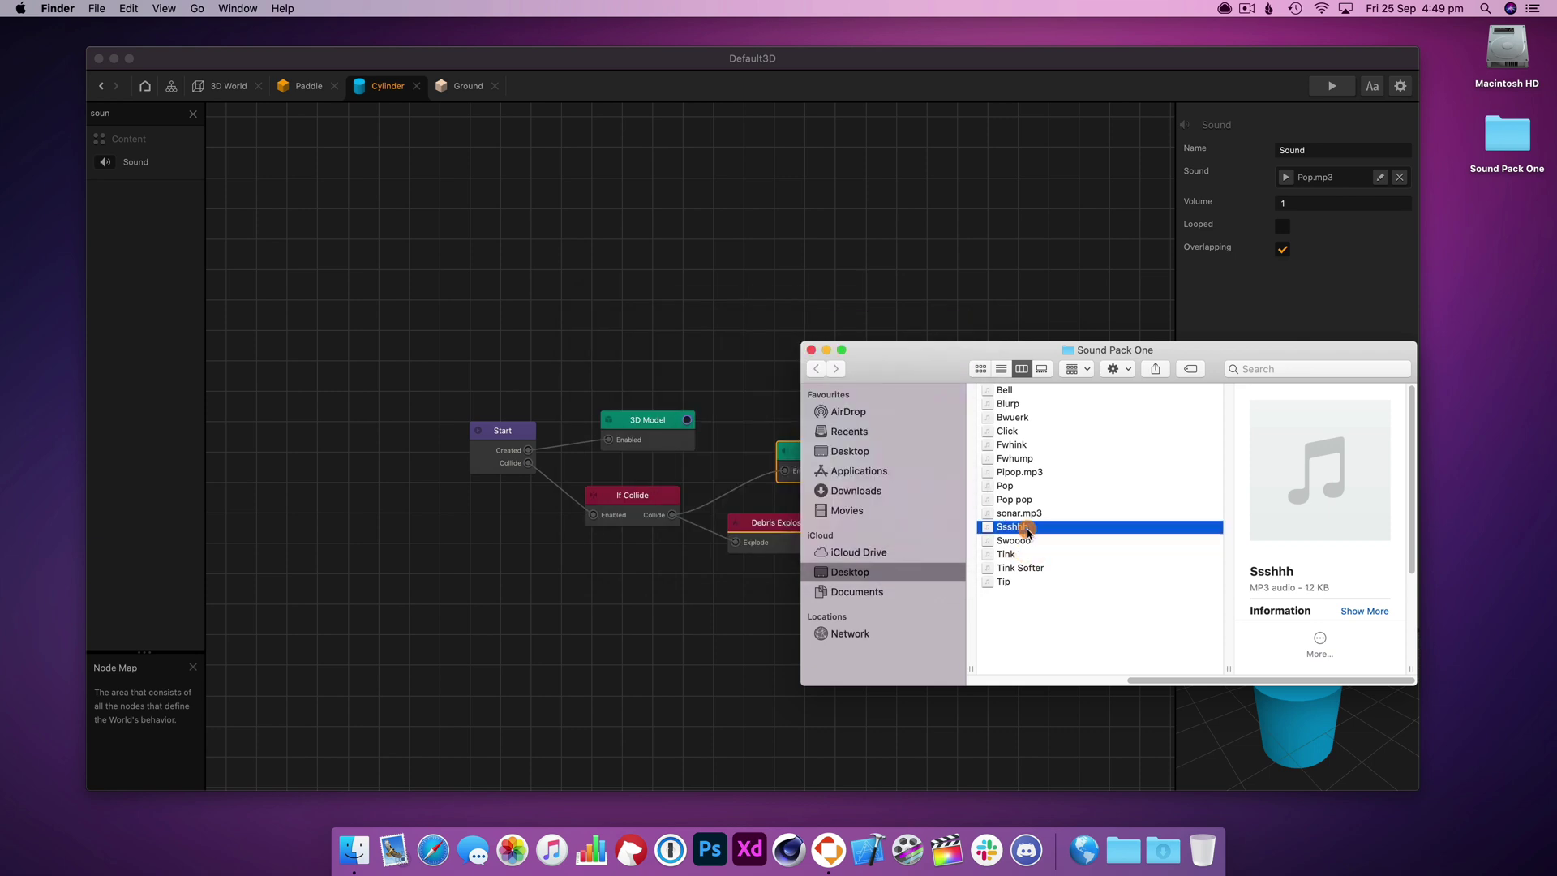
key("space")
- Assign Ssshhh.mp3 to the Paddle's Sound node and test a shot
left_click(548, 221)
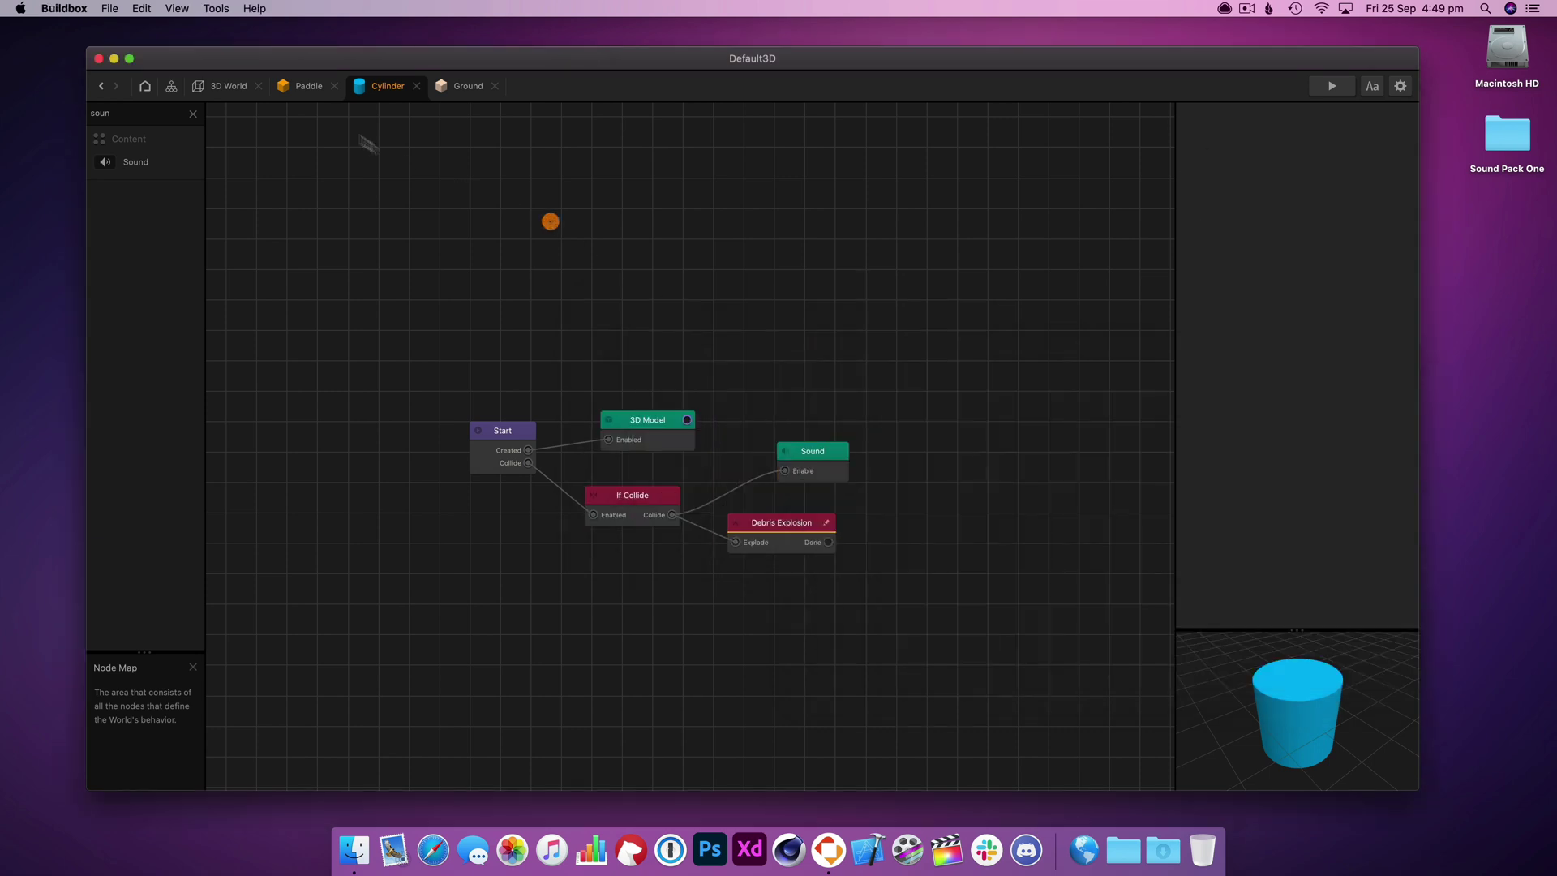
left_click(309, 86)
left_click_drag(731, 536, 853, 529)
mouse_move(1364, 187)
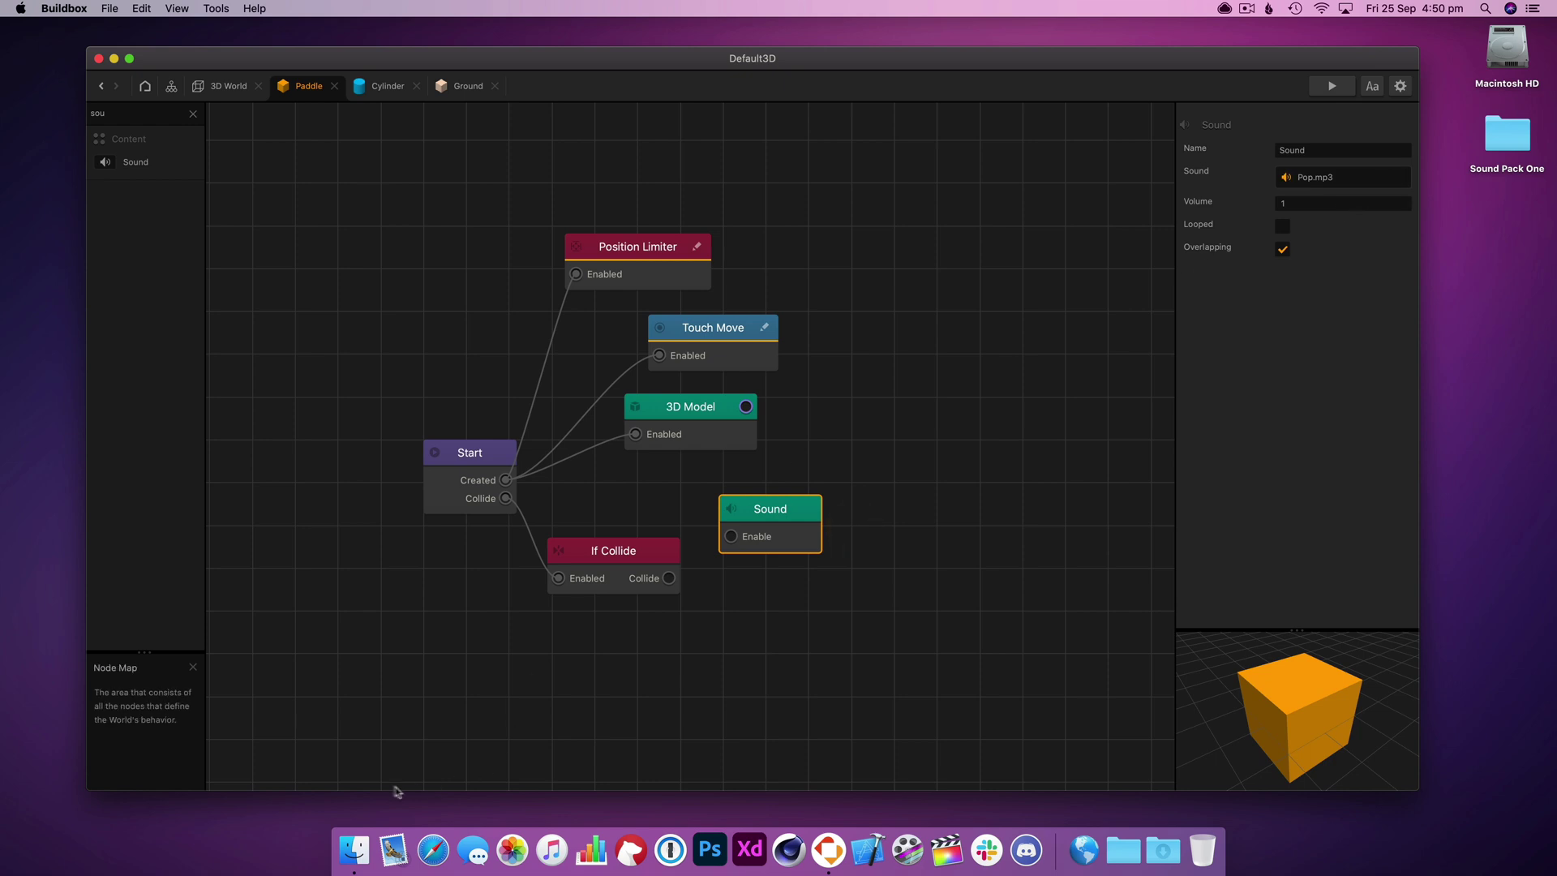
left_click(353, 850)
left_click_drag(1012, 527, 1322, 180)
left_click(1331, 86)
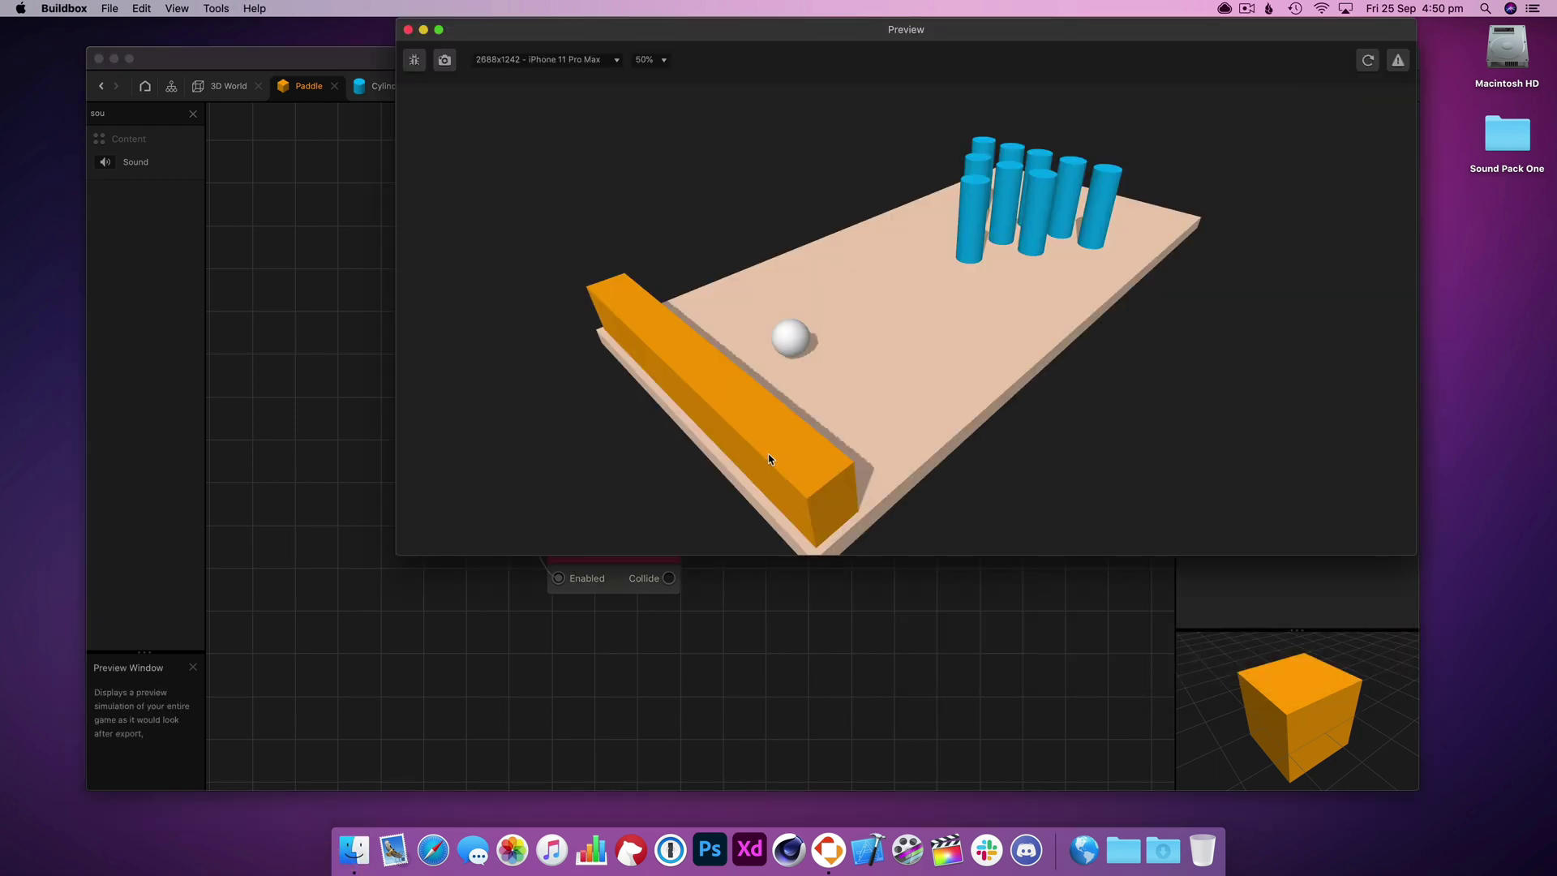
left_click_drag(769, 460, 823, 438)
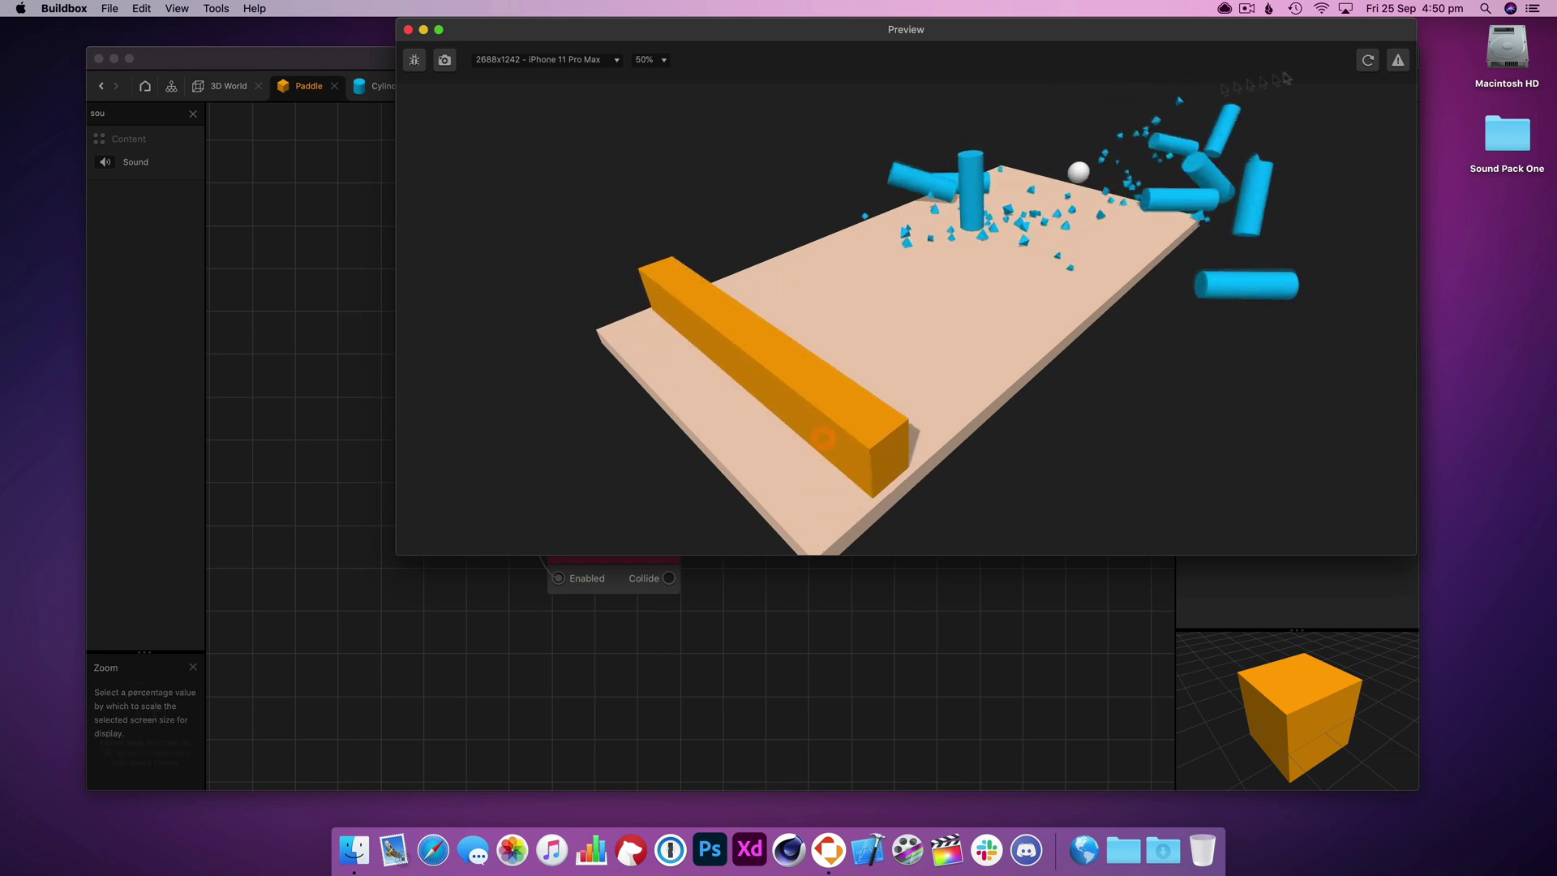
left_click(408, 29)
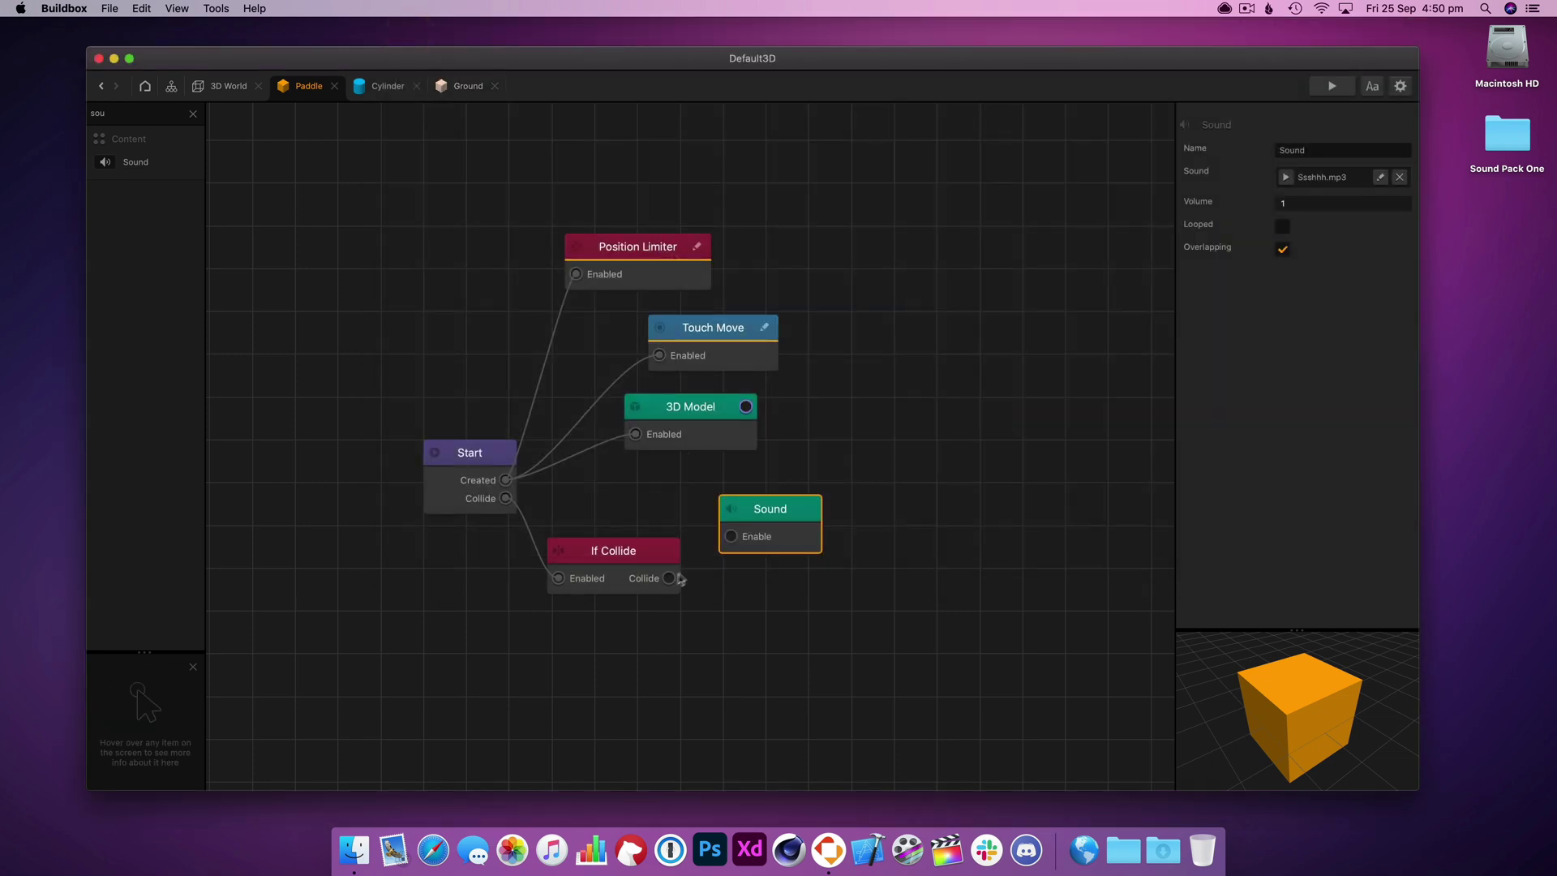
- Wire If Collide's Collide output to the Sound node, retest, and keep Sphere as collider
left_click_drag(670, 579, 755, 533)
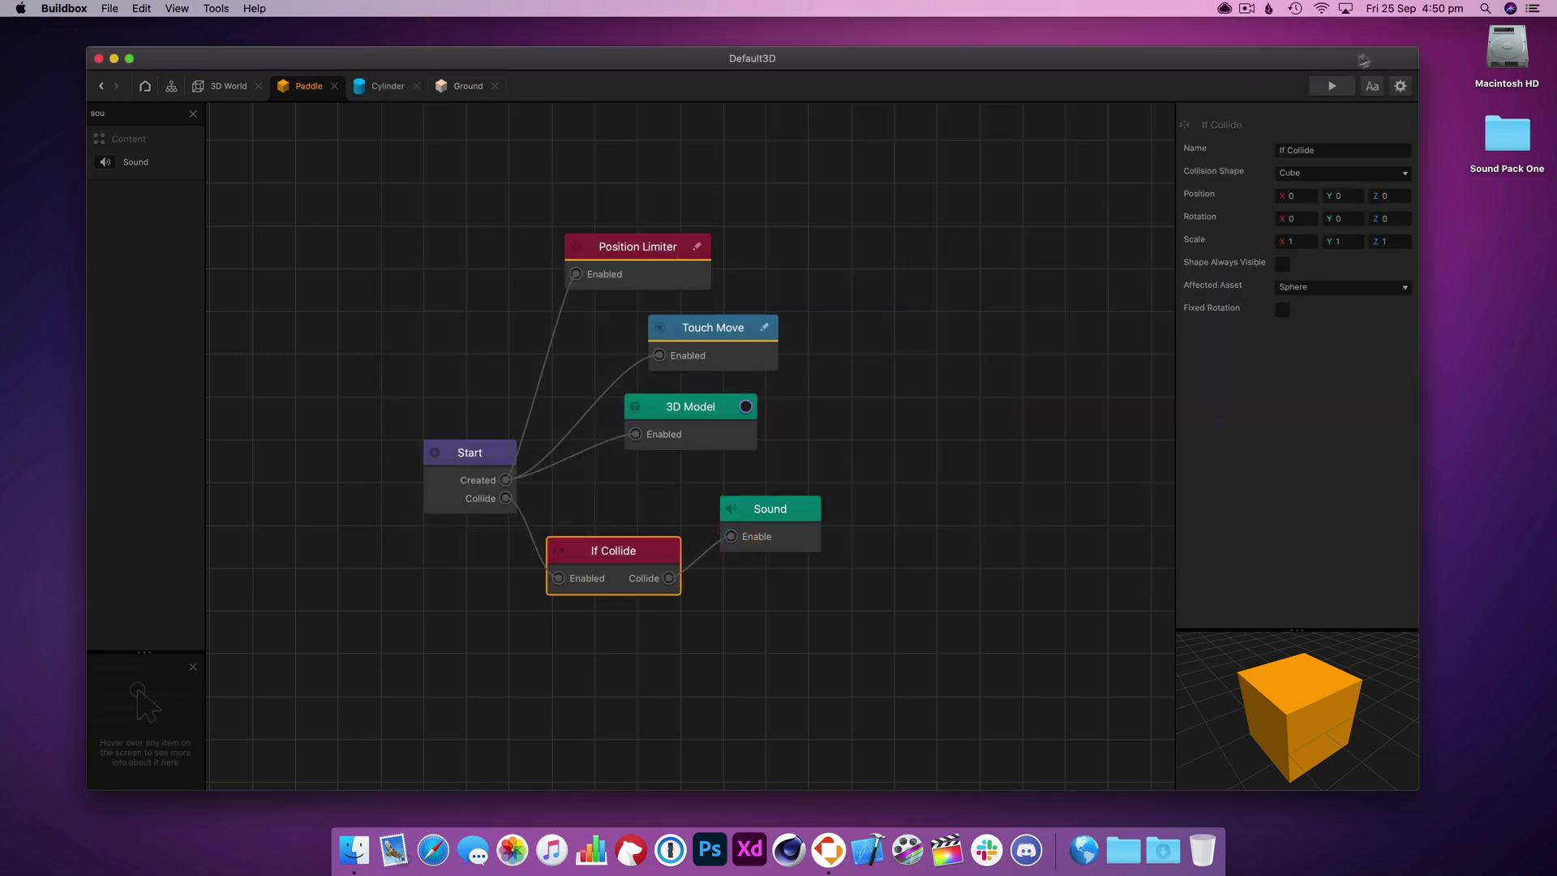
left_click(1332, 85)
left_click_drag(803, 470, 873, 416)
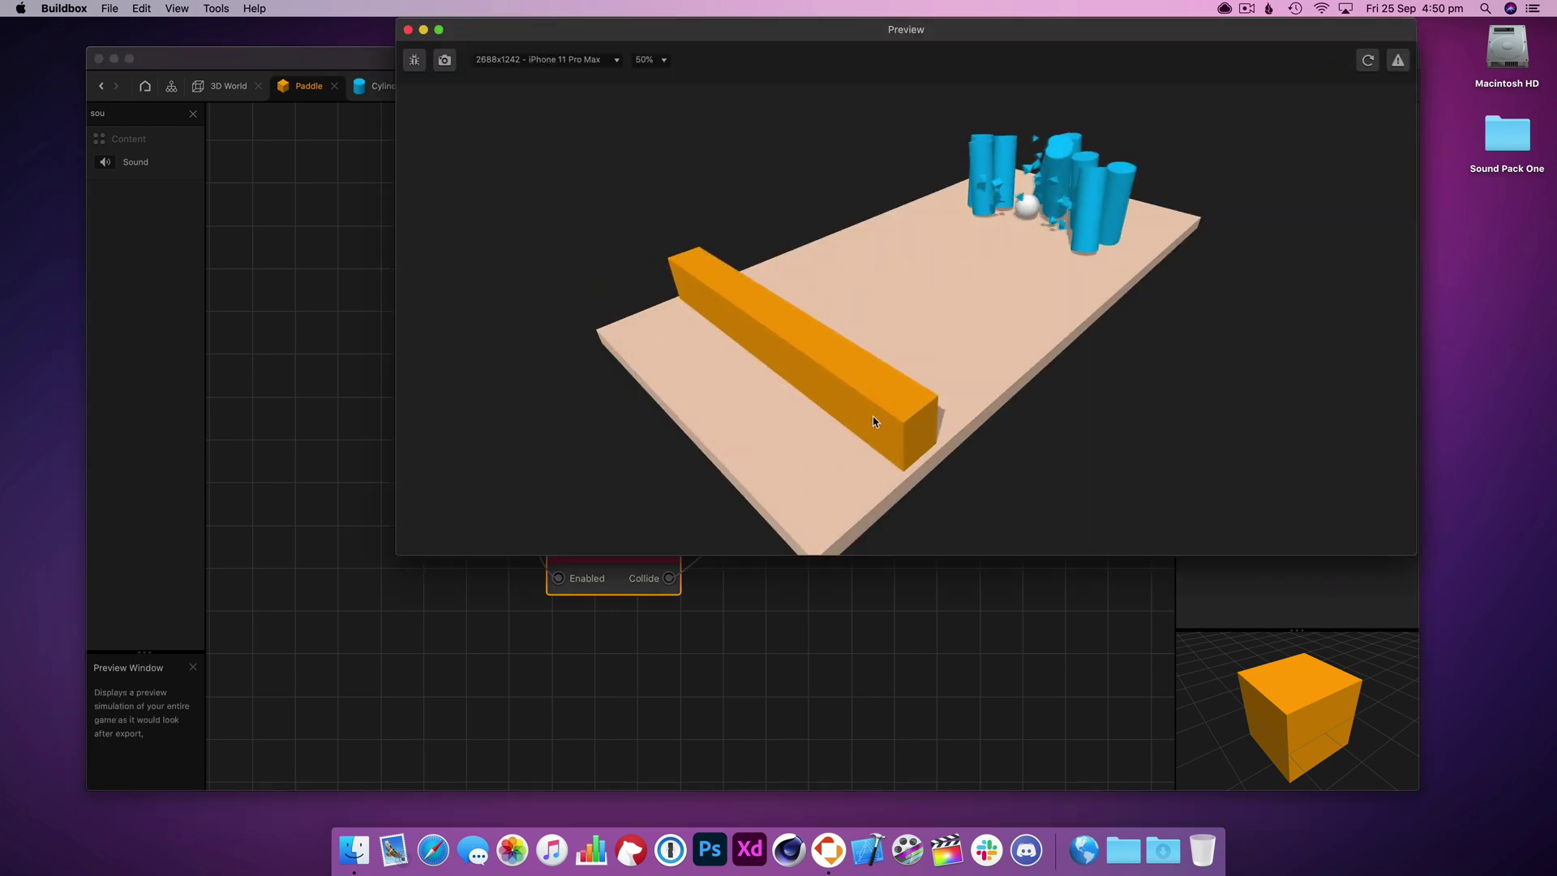
left_click(407, 30)
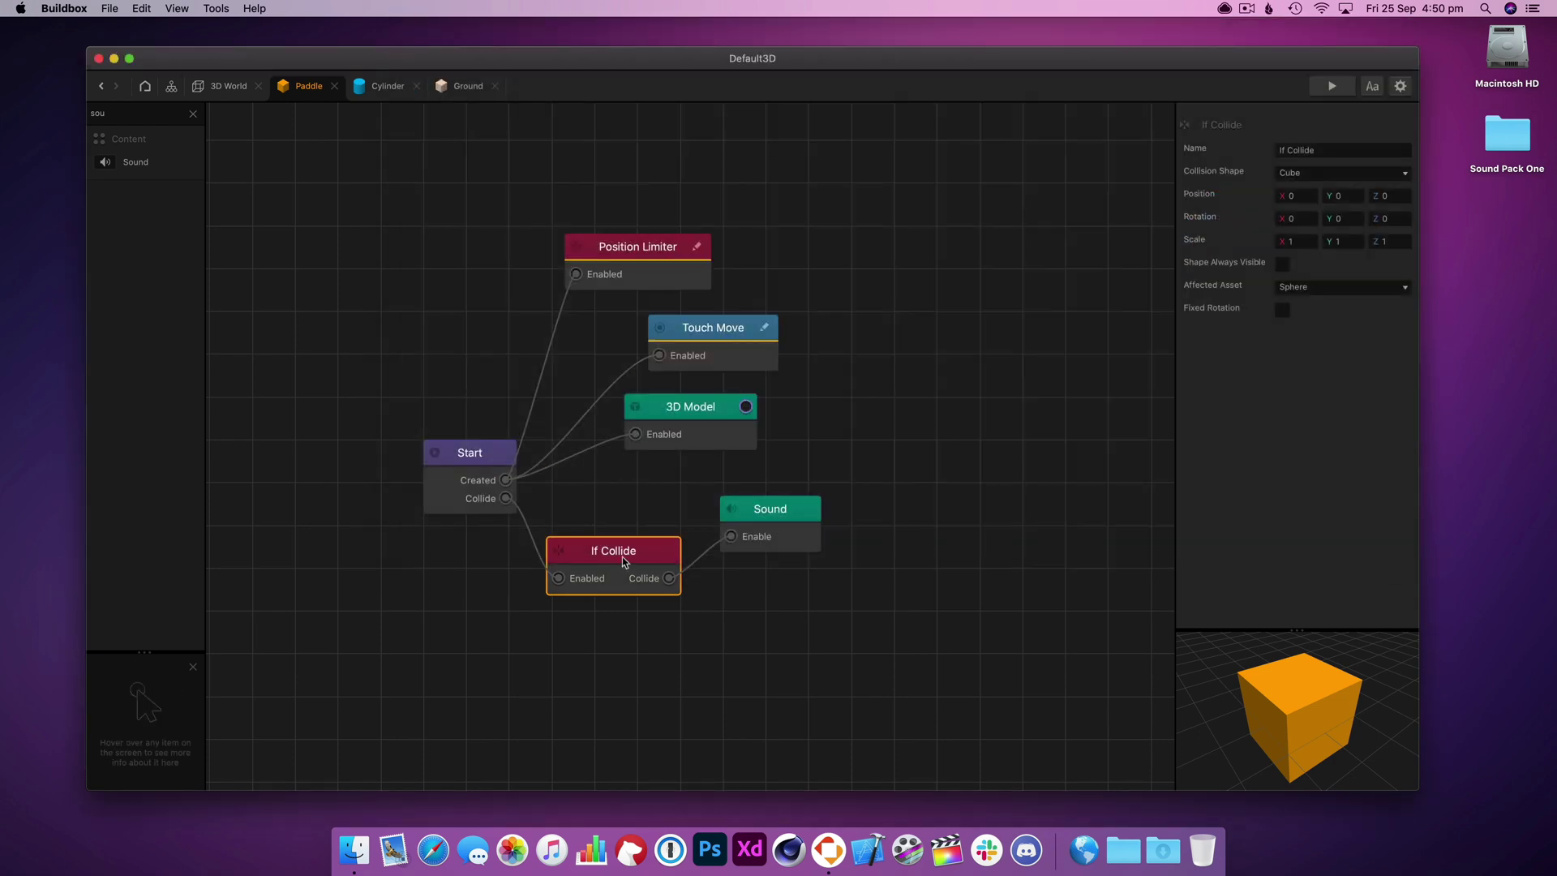
left_click_drag(624, 562, 635, 551)
left_click(1330, 289)
left_click(1145, 245)
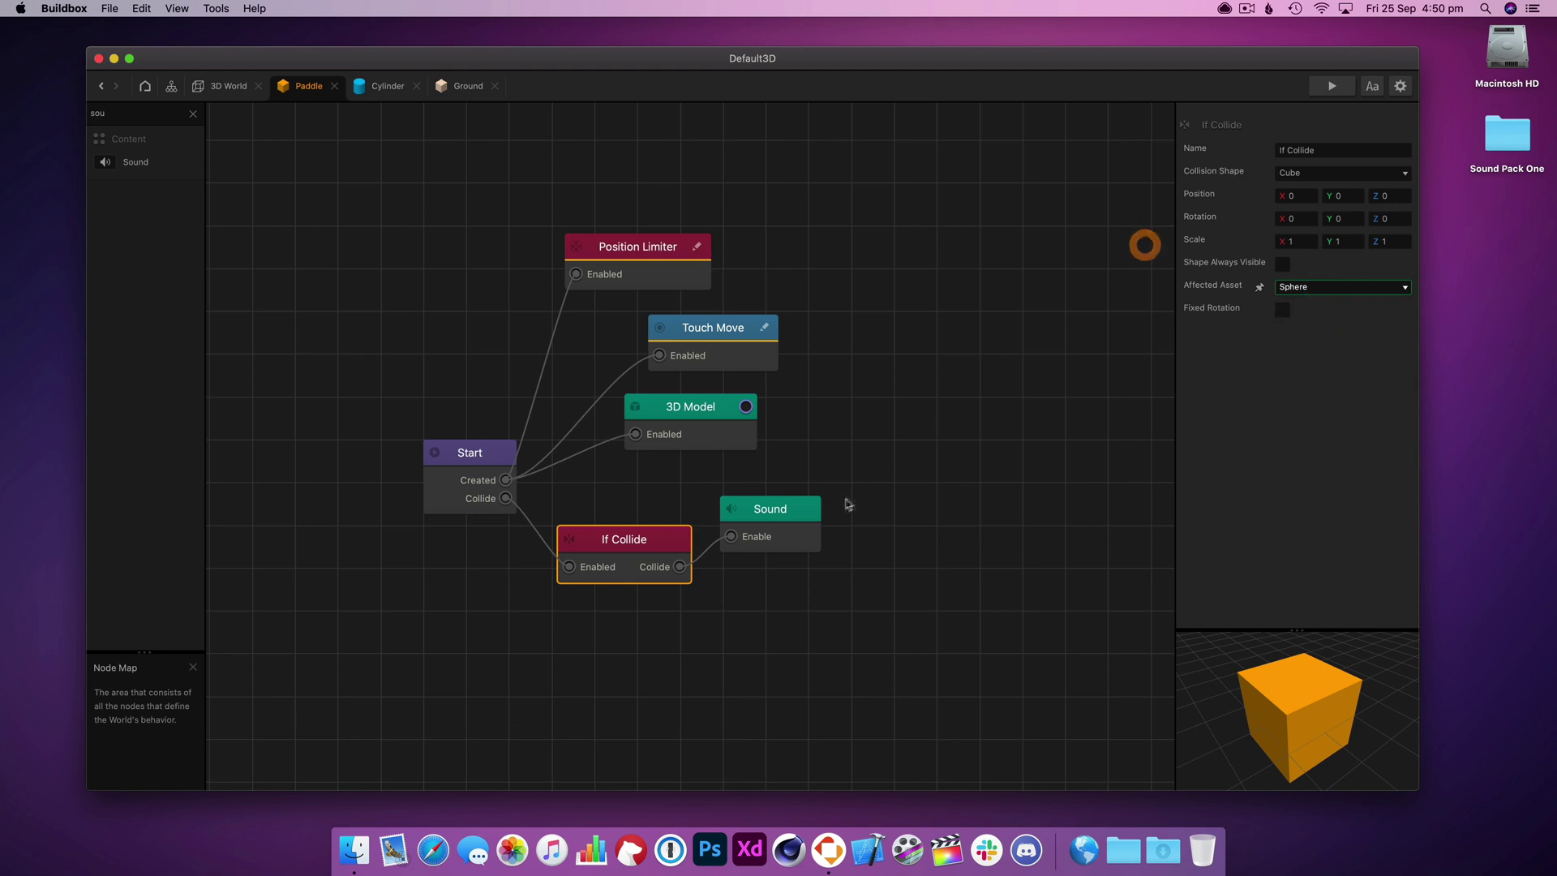
left_click_drag(777, 532, 825, 516)
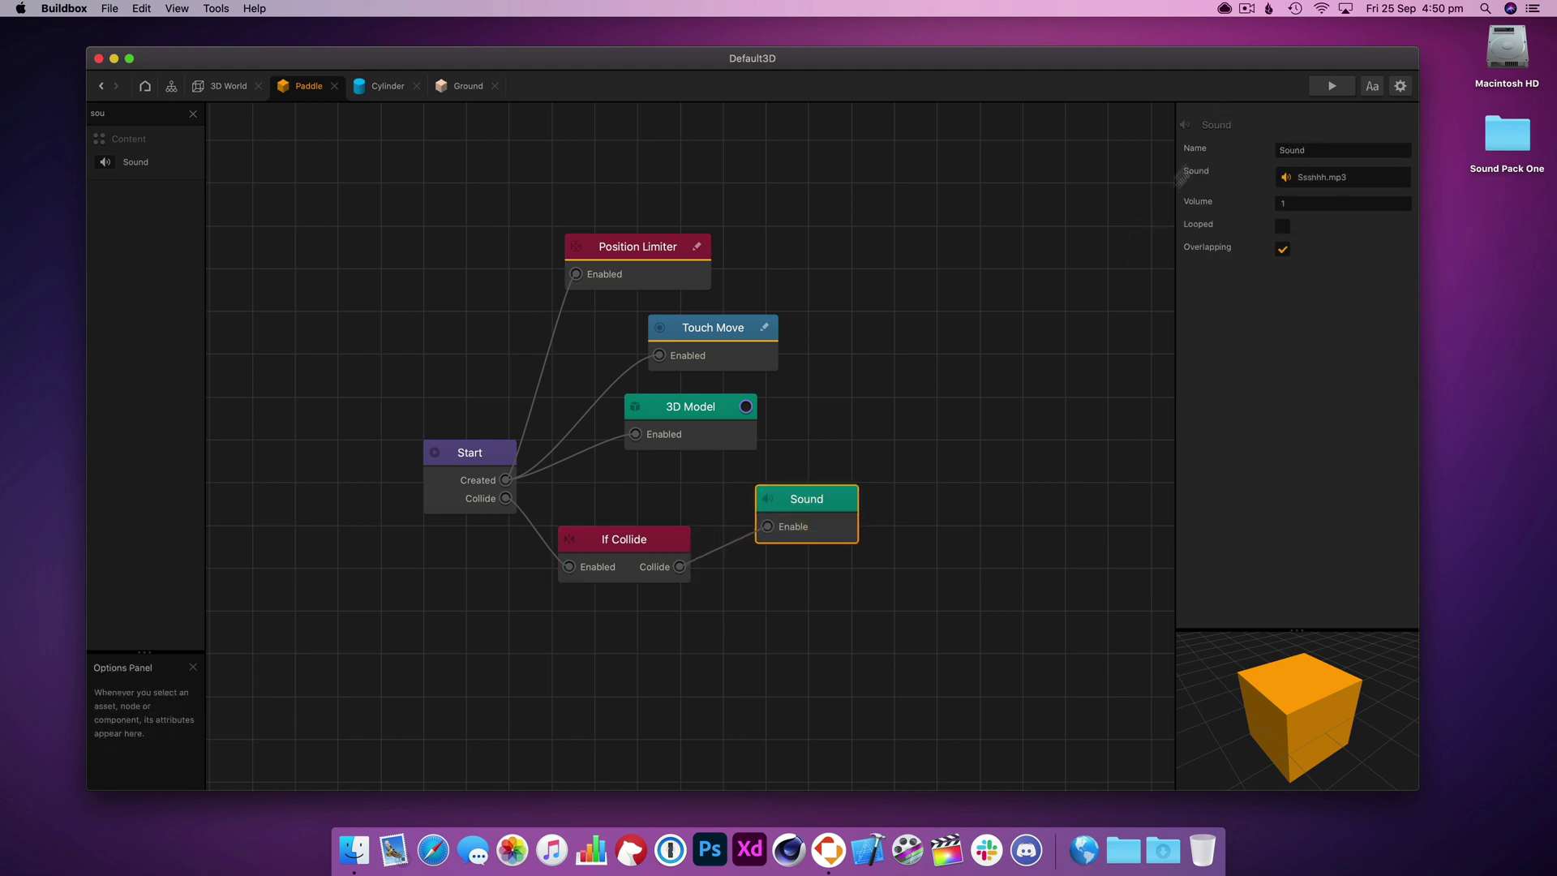